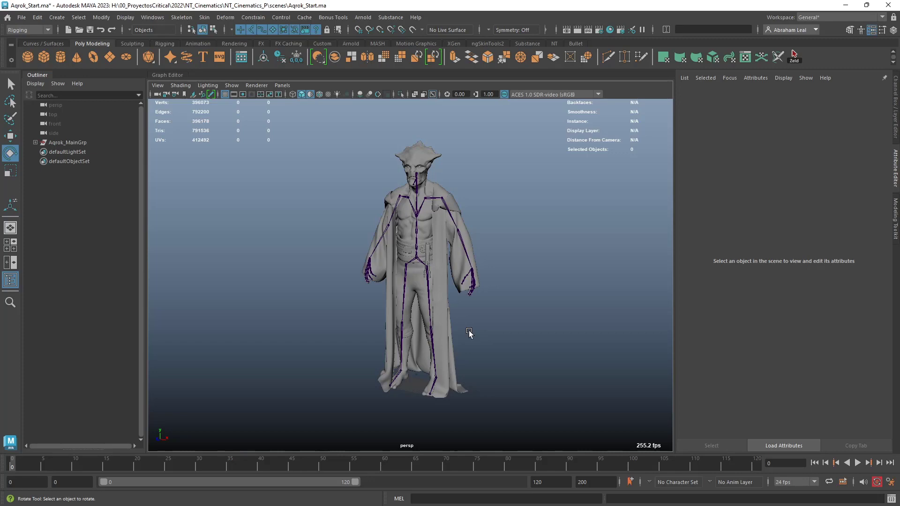
Examine the robed character model and its skeleton from several angles, including the torso, arms and hands.
{"action": "left_click_drag", "start_coordinate": [468, 331], "coordinate": [488, 308], "text": "alt"}
{"action": "right_click_drag", "start_coordinate": [488, 307], "coordinate": [534, 333], "text": "alt"}
{"action": "left_click_drag", "start_coordinate": [530, 331], "coordinate": [459, 310], "text": "alt"}
{"action": "right_click_drag", "start_coordinate": [459, 310], "coordinate": [478, 341], "text": "alt"}
{"action": "left_click_drag", "start_coordinate": [478, 342], "coordinate": [488, 282], "text": "alt"}
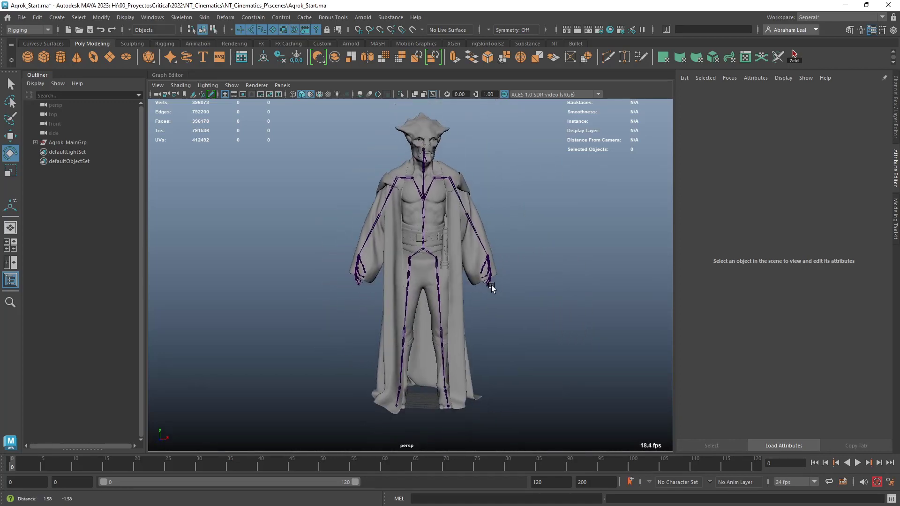
{"action": "mouse_move", "coordinate": [488, 281]}
{"action": "right_mouse_down", "text": "alt"}
{"action": "mouse_move", "coordinate": [464, 282]}
{"action": "mouse_move", "coordinate": [544, 311]}
{"action": "mouse_move", "coordinate": [485, 325]}
{"action": "mouse_move", "coordinate": [502, 271]}
{"action": "right_mouse_up", "text": "alt"}
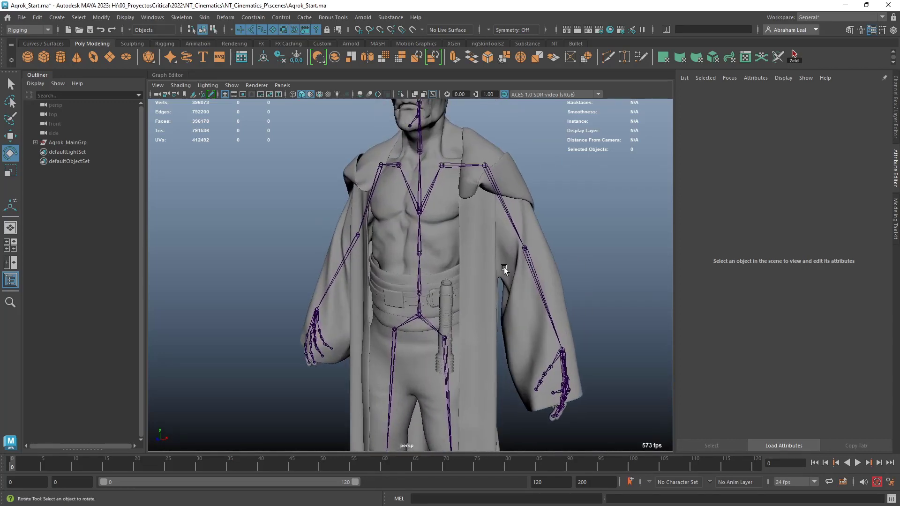
{"action": "left_click_drag", "start_coordinate": [502, 271], "coordinate": [516, 342], "text": "alt"}
{"action": "right_click_drag", "start_coordinate": [516, 342], "coordinate": [476, 327], "text": "alt"}
{"action": "left_click_drag", "start_coordinate": [475, 327], "coordinate": [349, 243], "text": "alt"}
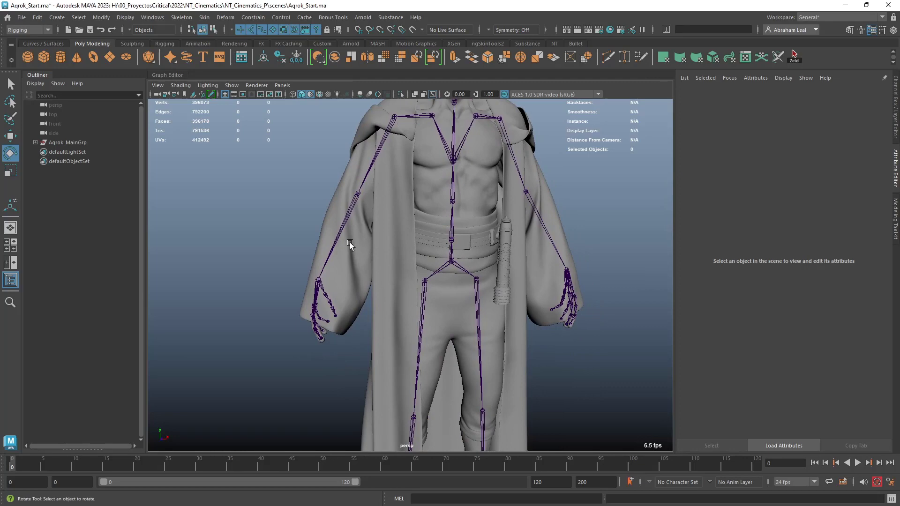
Inspect the character's separate accessory meshes by selecting the belt pieces at the waist and the saber hanging beside them.
{"action": "left_click", "coordinate": [391, 221]}
{"action": "left_click", "coordinate": [435, 238]}
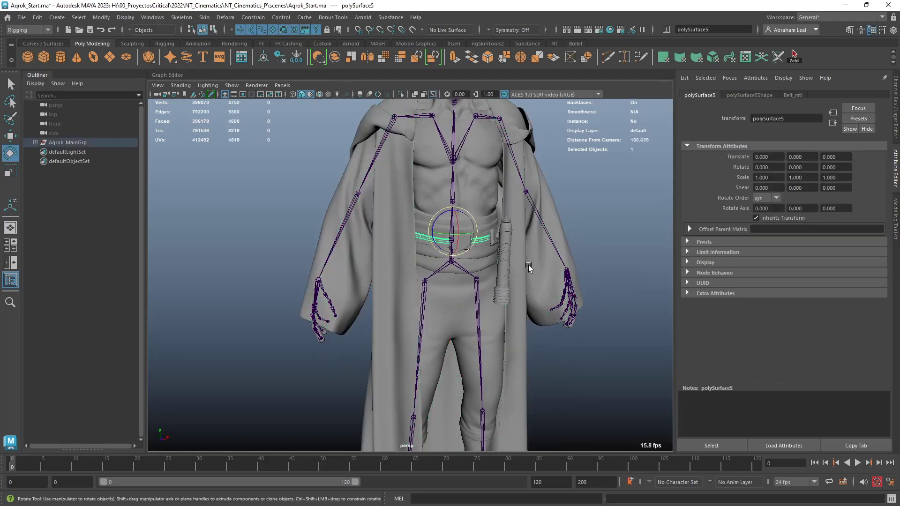
{"action": "left_click_drag", "start_coordinate": [528, 266], "coordinate": [496, 253], "text": "alt"}
{"action": "key", "text": "q"}
{"action": "left_click", "coordinate": [450, 239]}
{"action": "left_click", "coordinate": [479, 241]}
{"action": "left_click", "coordinate": [469, 263]}
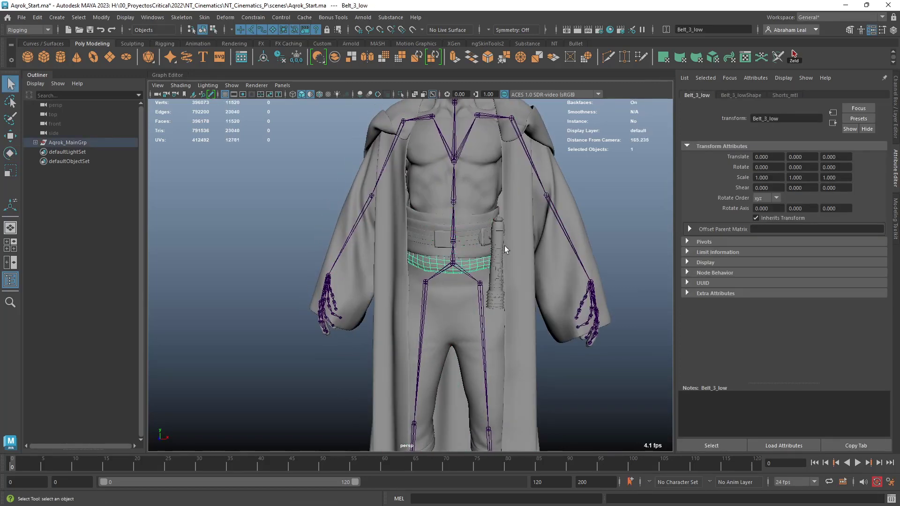
{"action": "left_click", "coordinate": [501, 249]}
{"action": "left_click_drag", "start_coordinate": [518, 290], "coordinate": [450, 281], "text": "alt"}
{"action": "left_click", "coordinate": [606, 275]}
Inspect the neck joint and the head joints below it up close, and clear the selection.
{"action": "right_click_drag", "start_coordinate": [450, 282], "coordinate": [532, 342], "text": "alt"}
{"action": "left_click_drag", "start_coordinate": [533, 341], "coordinate": [469, 310], "text": "alt"}
{"action": "scroll", "coordinate": [420, 292], "scroll_direction": "up", "scroll_amount": 4}
{"action": "left_click", "coordinate": [395, 255]}
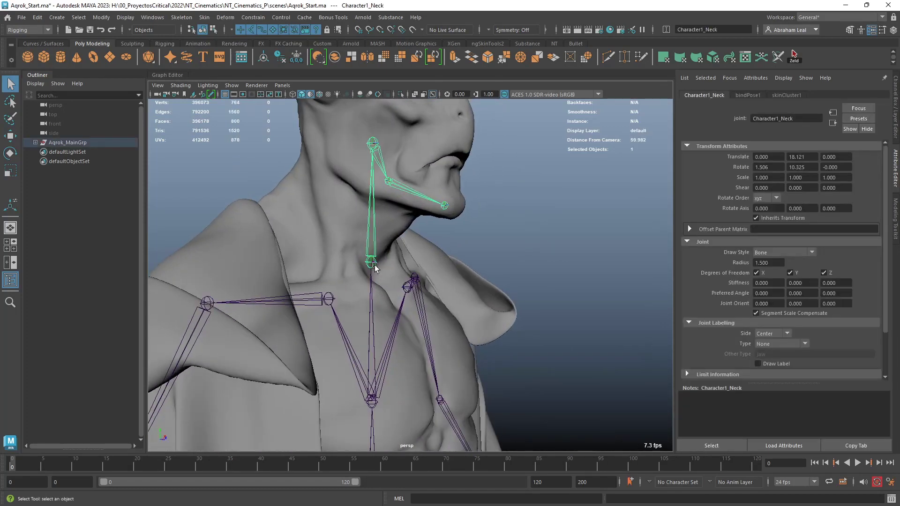
{"action": "key", "text": "e"}
{"action": "left_click_drag", "start_coordinate": [375, 259], "coordinate": [446, 267], "text": "alt"}
{"action": "scroll", "coordinate": [361, 261], "scroll_direction": "down", "scroll_amount": 3}
{"action": "left_click", "coordinate": [529, 203]}
{"action": "scroll", "coordinate": [528, 203], "scroll_direction": "down", "scroll_amount": 3}
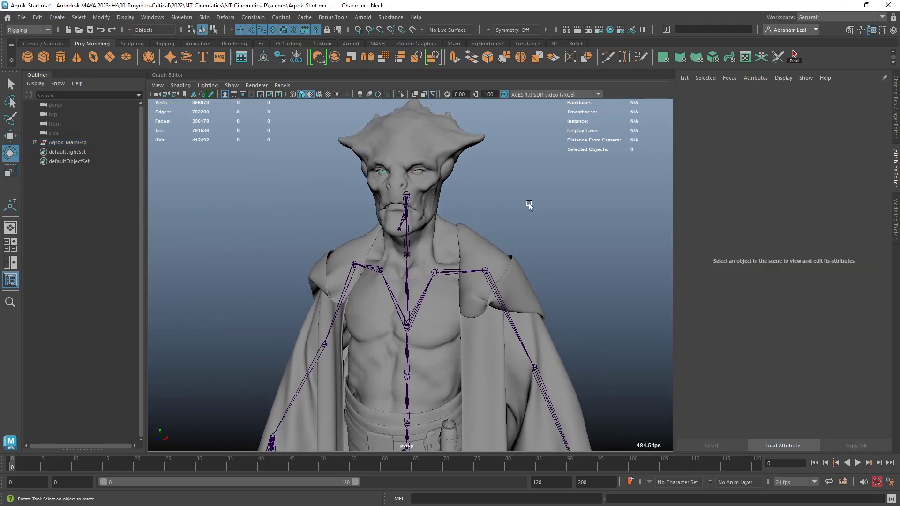
Review the full character with its rig from head to feet and from the front.
{"action": "scroll", "coordinate": [457, 281], "scroll_direction": "up", "scroll_amount": 3}
{"action": "middle_click_drag", "start_coordinate": [458, 282], "coordinate": [458, 363], "text": "alt"}
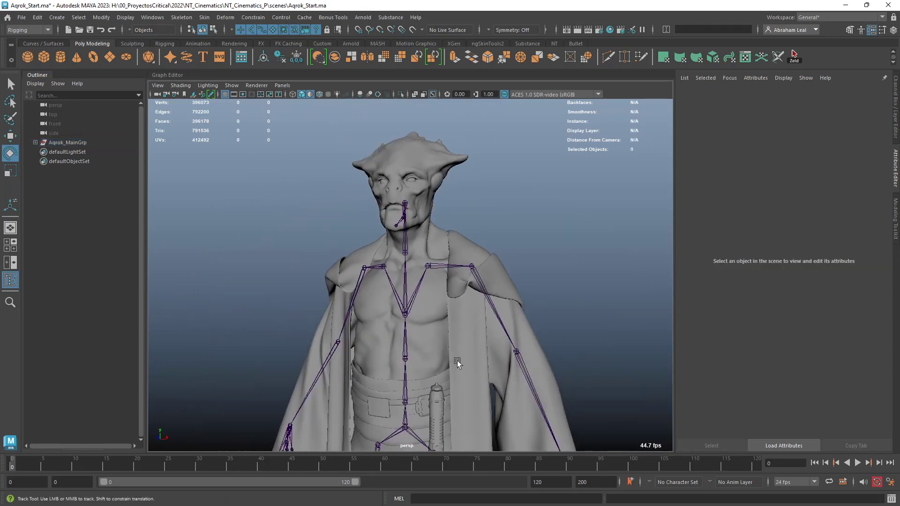
{"action": "left_click_drag", "start_coordinate": [457, 363], "coordinate": [366, 277], "text": "alt"}
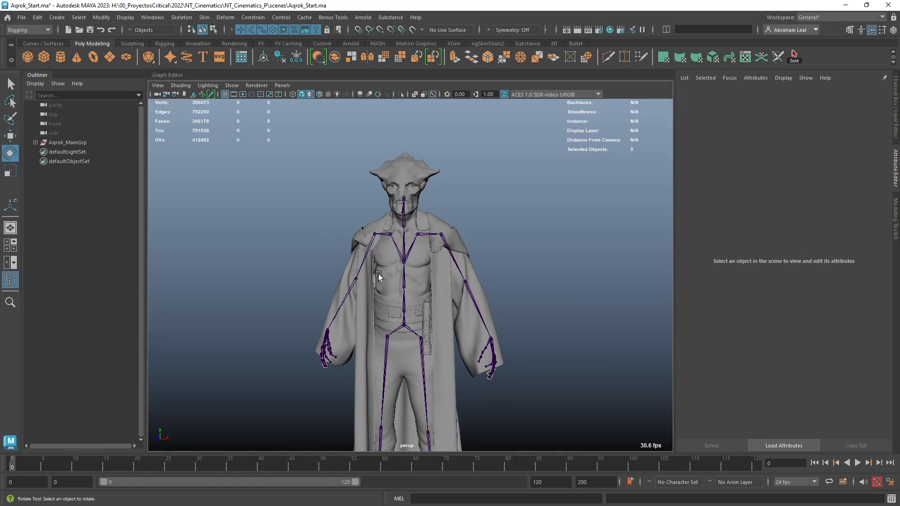
{"action": "right_click_drag", "start_coordinate": [438, 307], "coordinate": [337, 203], "text": "alt"}
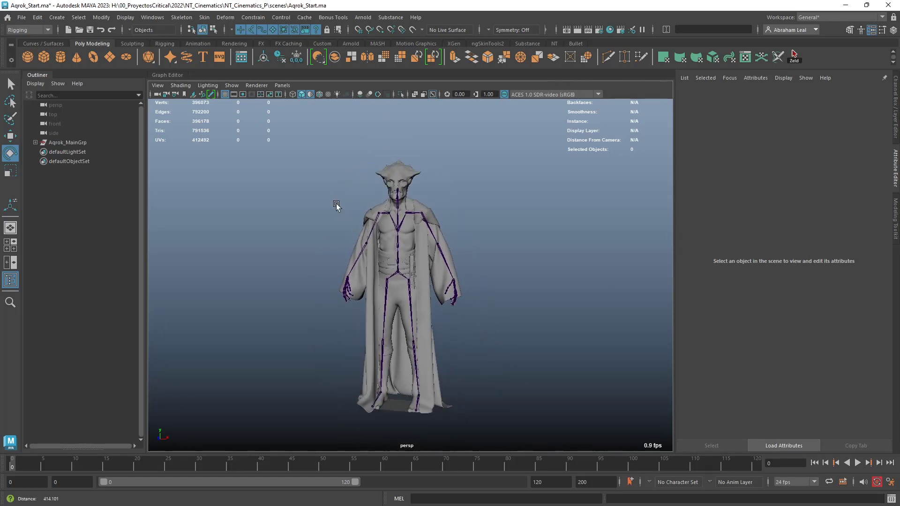
{"action": "left_click_drag", "start_coordinate": [338, 203], "coordinate": [391, 280], "text": "alt"}
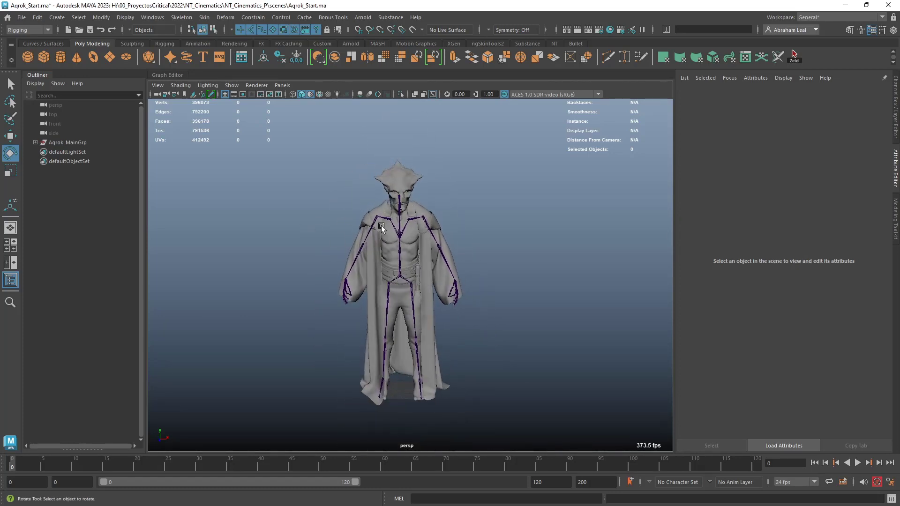
{"action": "left_click_drag", "start_coordinate": [381, 226], "coordinate": [385, 240], "text": "alt"}
{"action": "right_click_drag", "start_coordinate": [384, 240], "coordinate": [448, 262], "text": "alt"}
{"action": "left_click_drag", "start_coordinate": [444, 260], "coordinate": [464, 260], "text": "alt"}
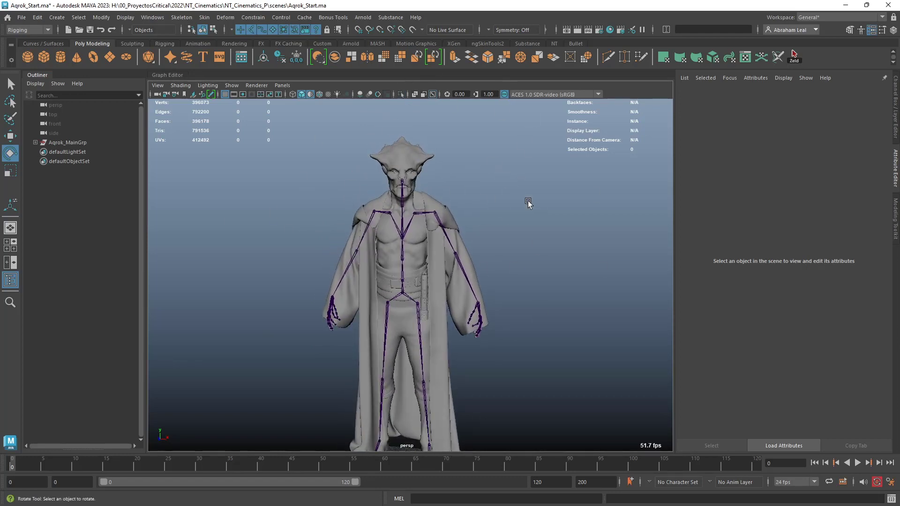
{"action": "middle_click_drag", "start_coordinate": [528, 201], "coordinate": [530, 167], "text": "alt"}
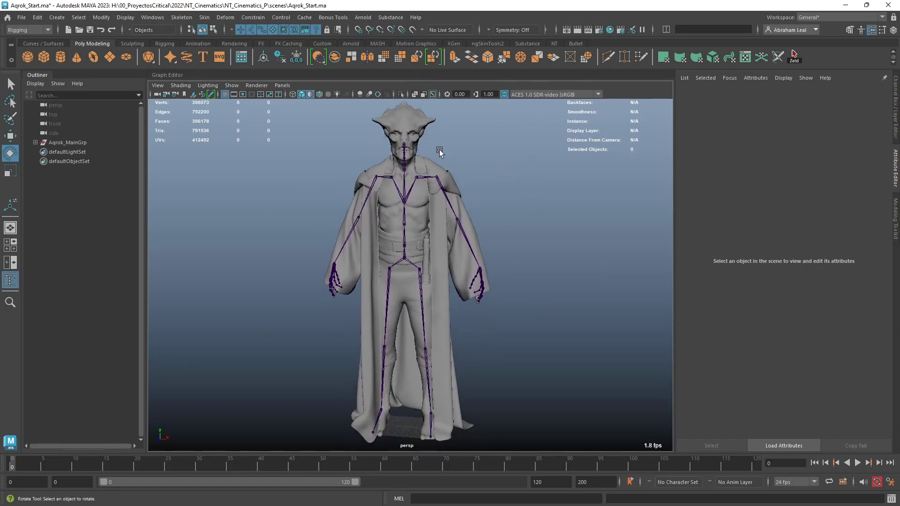
{"action": "right_click_drag", "start_coordinate": [440, 150], "coordinate": [489, 249], "text": "alt"}
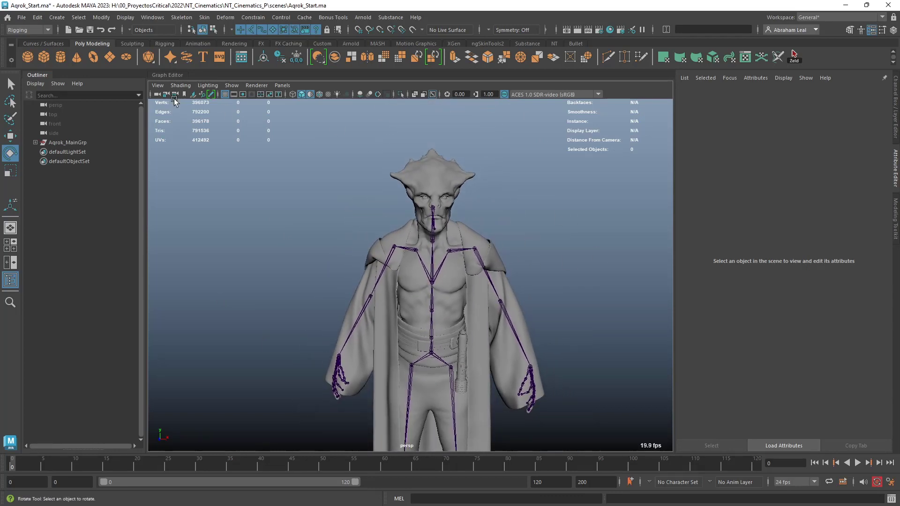
Check the scene's sourceimages texture paths in the File Path Editor, and close it.
{"action": "left_click", "coordinate": [159, 18]}
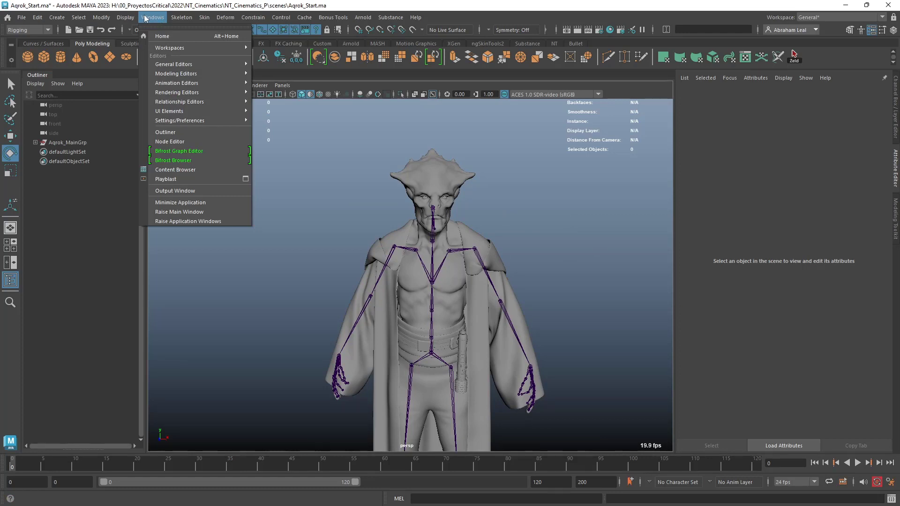
{"action": "mouse_move", "coordinate": [190, 66]}
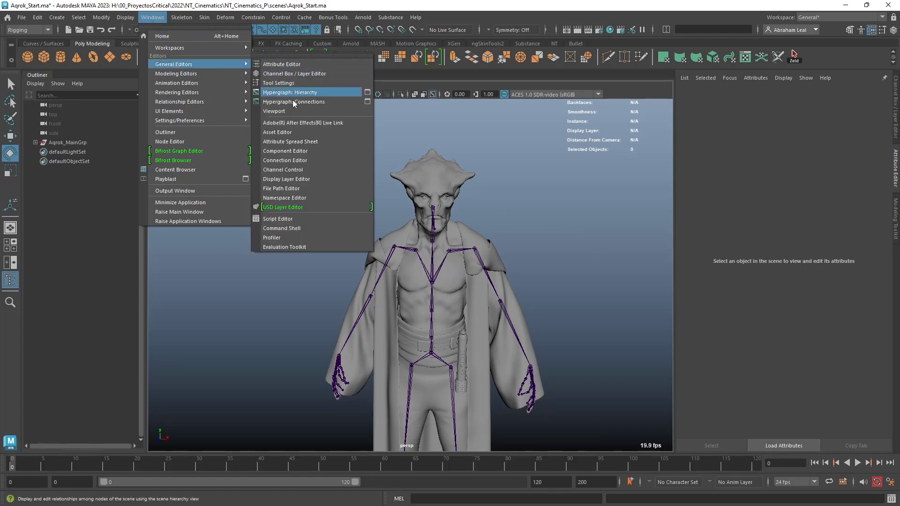
{"action": "left_click", "coordinate": [284, 188]}
{"action": "left_click_drag", "start_coordinate": [354, 179], "coordinate": [277, 142]}
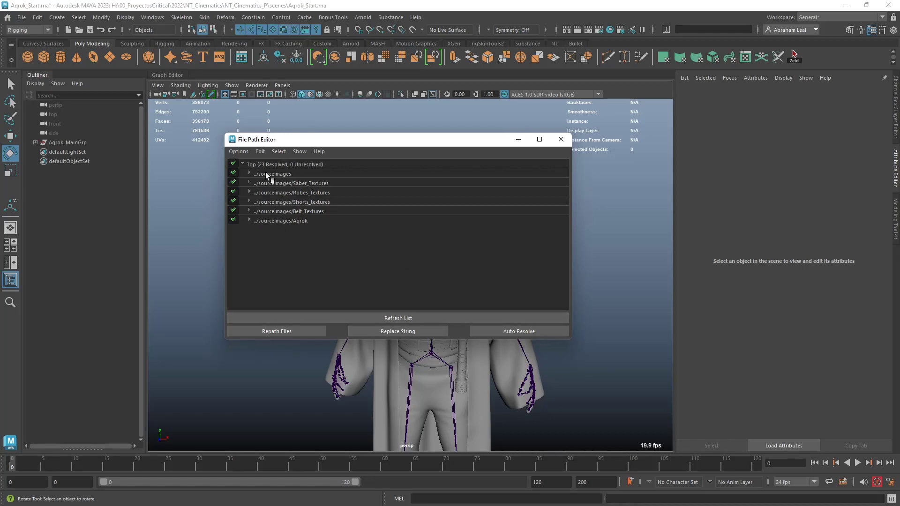
{"action": "left_click", "coordinate": [561, 139]}
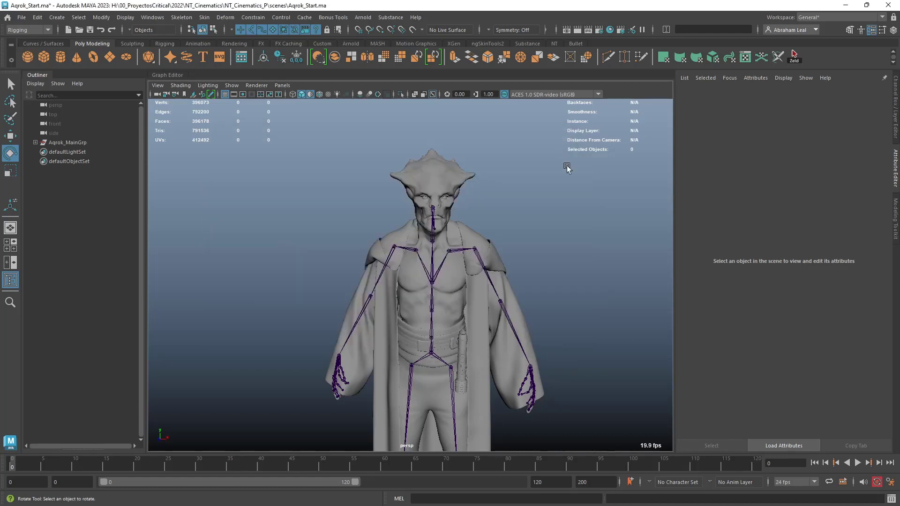
Select the Aqrok body mesh and open Hypershade to view the M_Aqrok material network.
{"action": "left_click", "coordinate": [454, 168]}
{"action": "left_click", "coordinate": [545, 217]}
{"action": "left_click", "coordinate": [464, 176]}
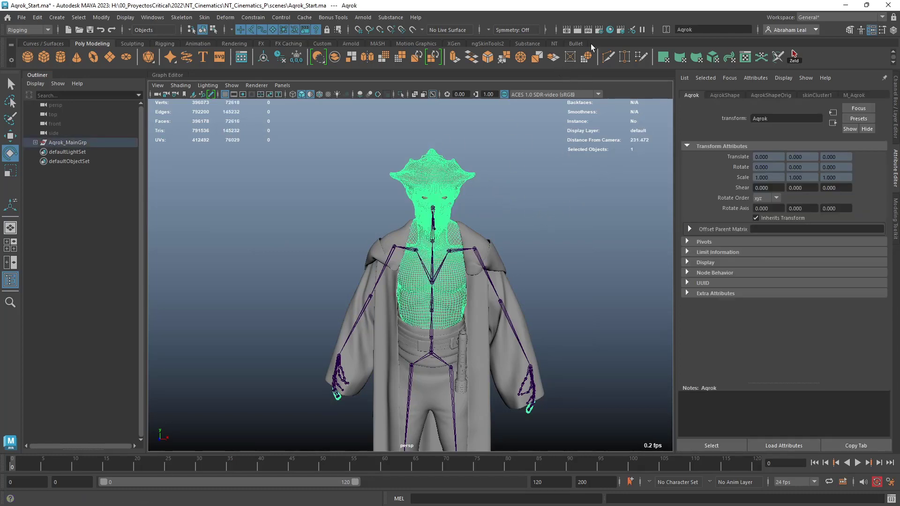
{"action": "left_click", "coordinate": [600, 31]}
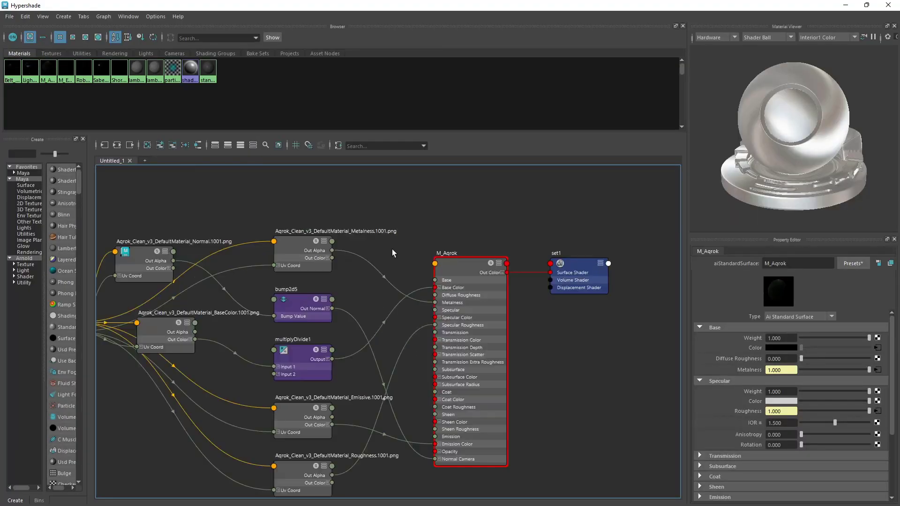
Examine the Metalness and Normal texture nodes feeding M_Aqrok, shift the Normal node slightly upward, and minimize Hypershade.
{"action": "left_click", "coordinate": [369, 260]}
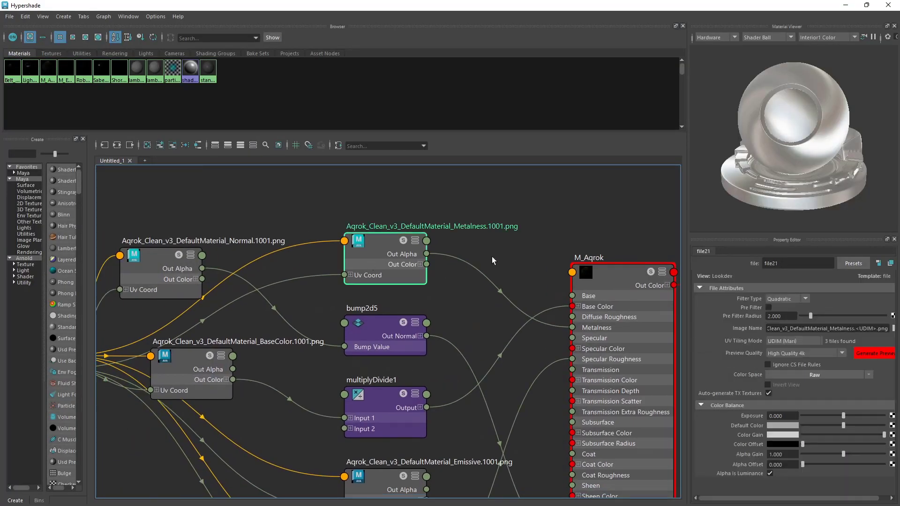
{"action": "middle_click_drag", "start_coordinate": [453, 217], "coordinate": [520, 212], "text": "alt"}
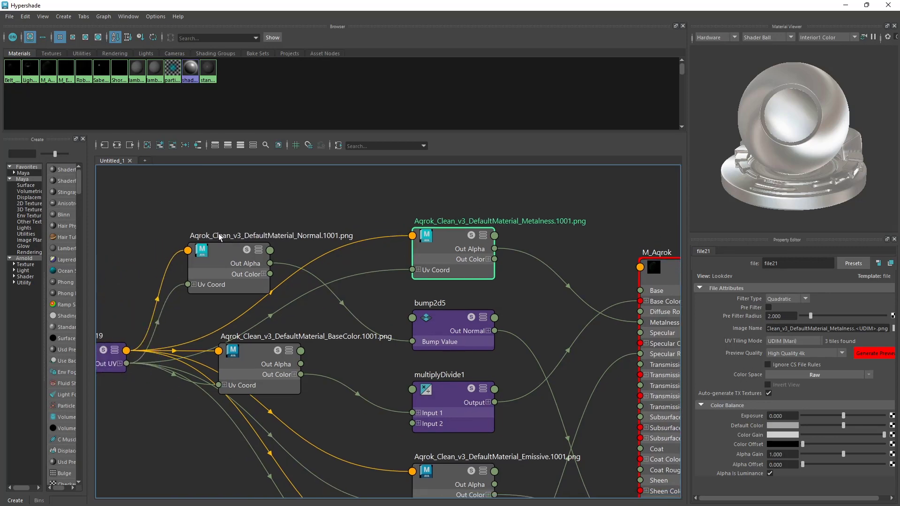
{"action": "left_click_drag", "start_coordinate": [193, 285], "coordinate": [213, 261]}
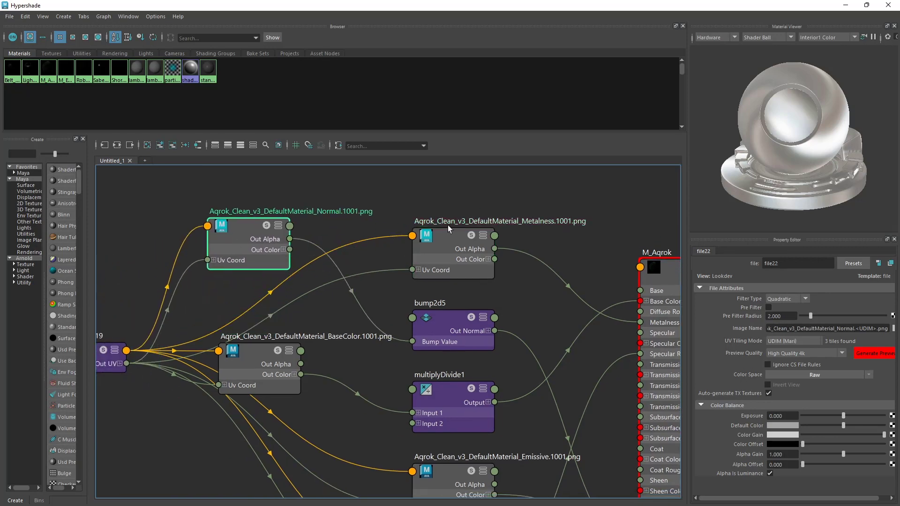
{"action": "left_click", "coordinate": [472, 242]}
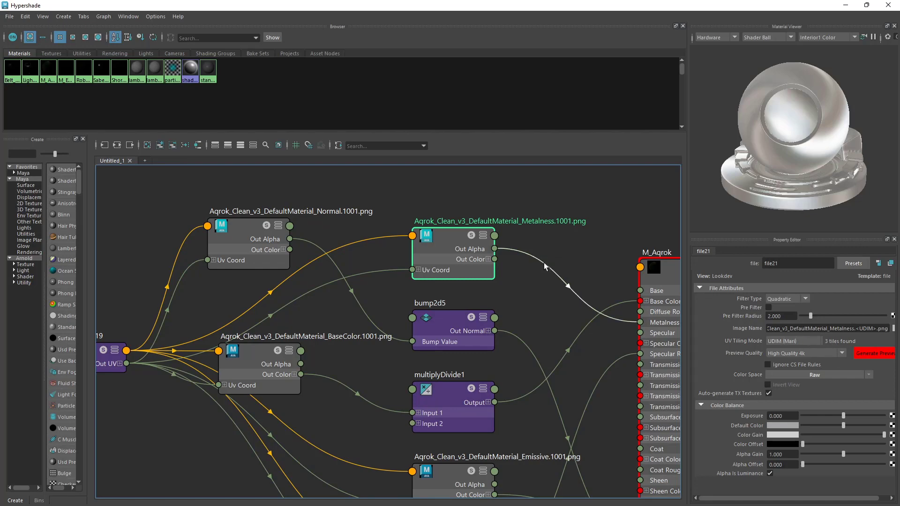
{"action": "key", "text": "a"}
{"action": "middle_click_drag", "start_coordinate": [546, 292], "coordinate": [523, 345], "text": "alt"}
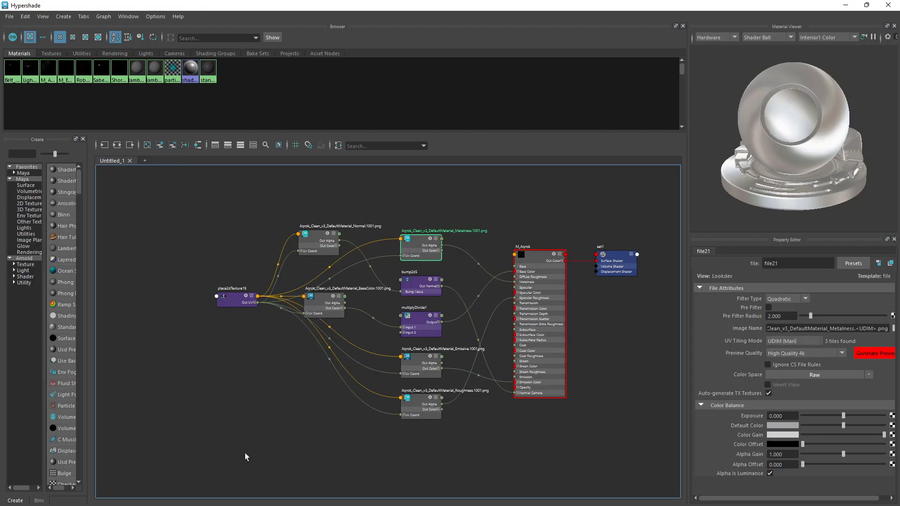
{"action": "left_click", "coordinate": [847, 5]}
{"action": "left_click", "coordinate": [559, 261]}
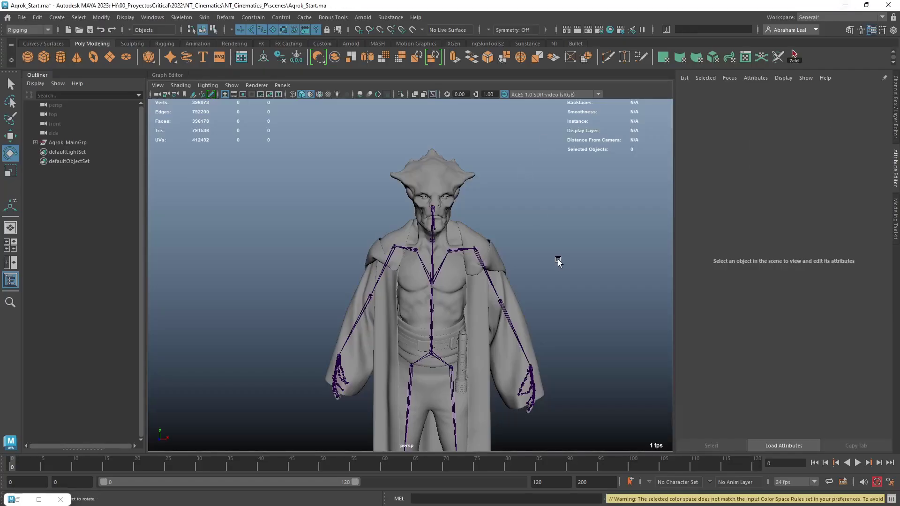
{"action": "right_click_drag", "start_coordinate": [558, 261], "coordinate": [510, 239], "text": "alt"}
{"action": "left_click_drag", "start_coordinate": [509, 239], "coordinate": [540, 210], "text": "alt"}
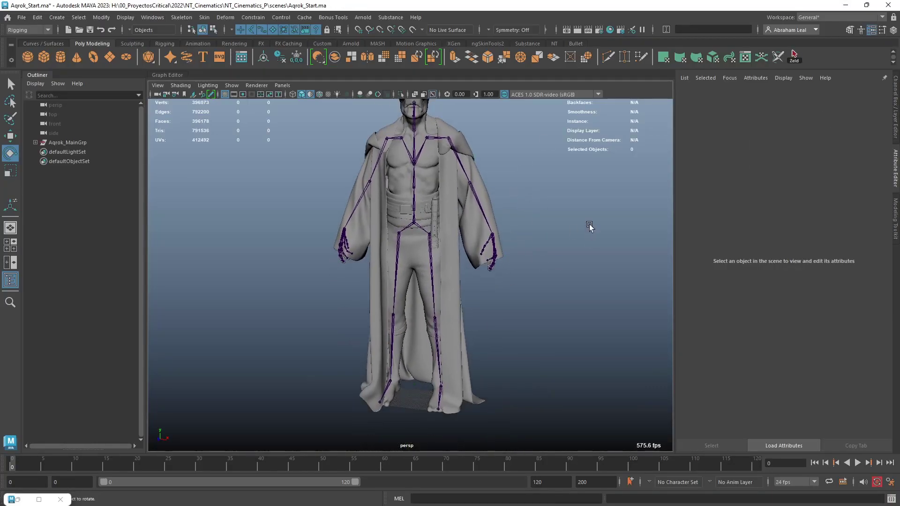
{"action": "right_click_drag", "start_coordinate": [590, 226], "coordinate": [501, 220], "text": "alt"}
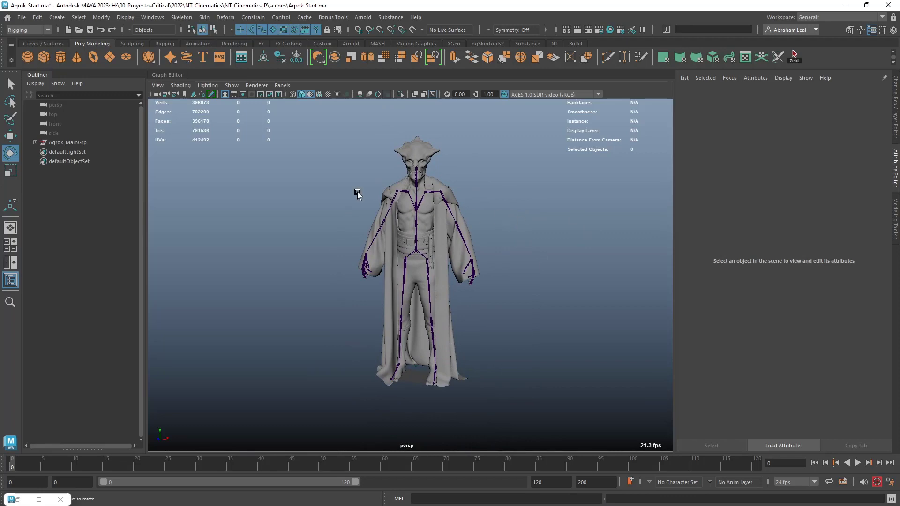
Switch to Chrome and search Google for "clay render".
{"action": "key", "text": "super"}
{"action": "key", "text": "Escape"}
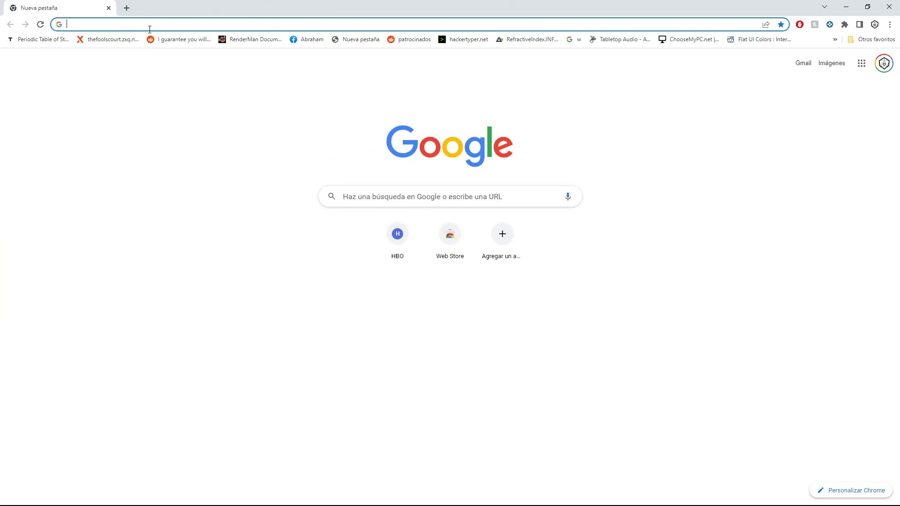
{"action": "left_click", "coordinate": [148, 22]}
{"action": "type", "text": "caly render"}
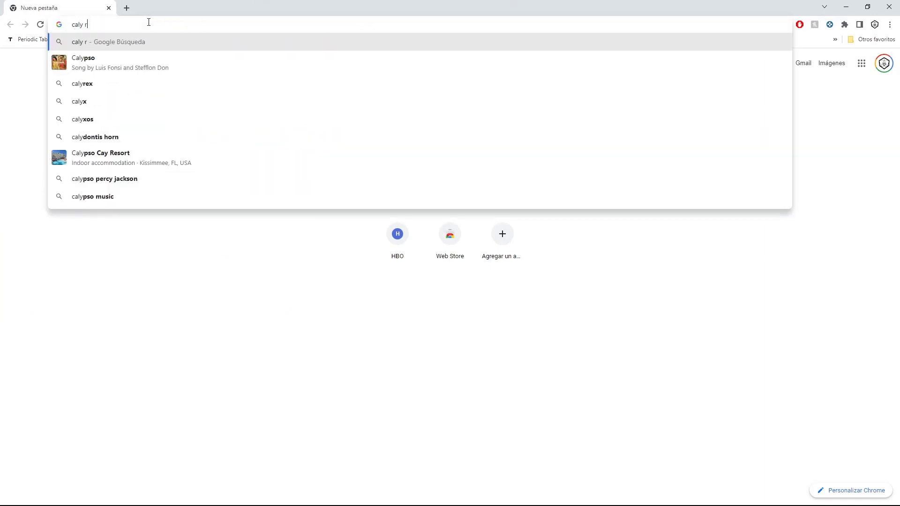
{"action": "key", "text": "Return"}
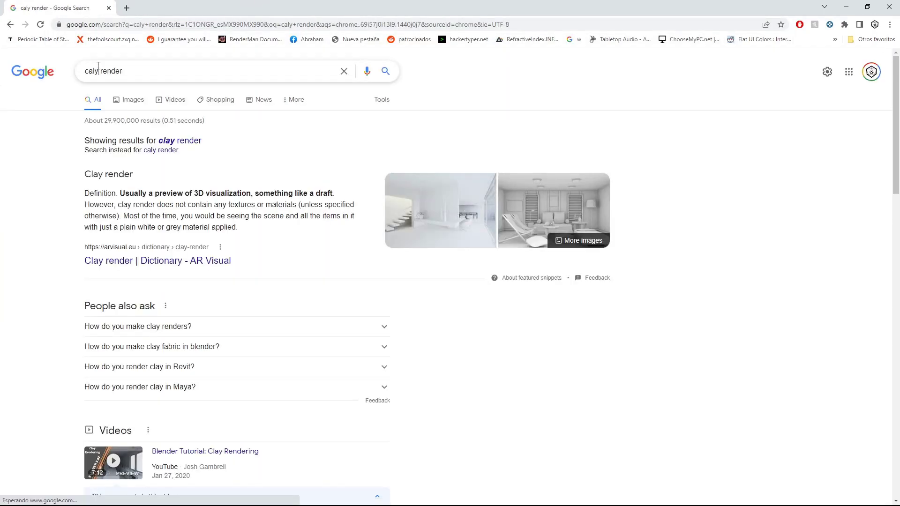
{"action": "left_click", "coordinate": [98, 67]}
{"action": "key", "text": "BackSpace"}
{"action": "key", "text": "BackSpace"}
{"action": "type", "text": "lay"}
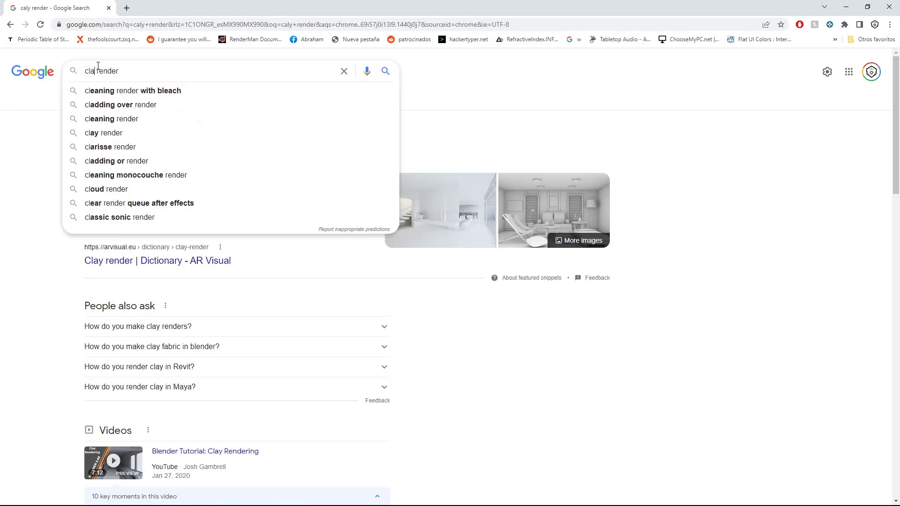
{"action": "key", "text": "Return"}
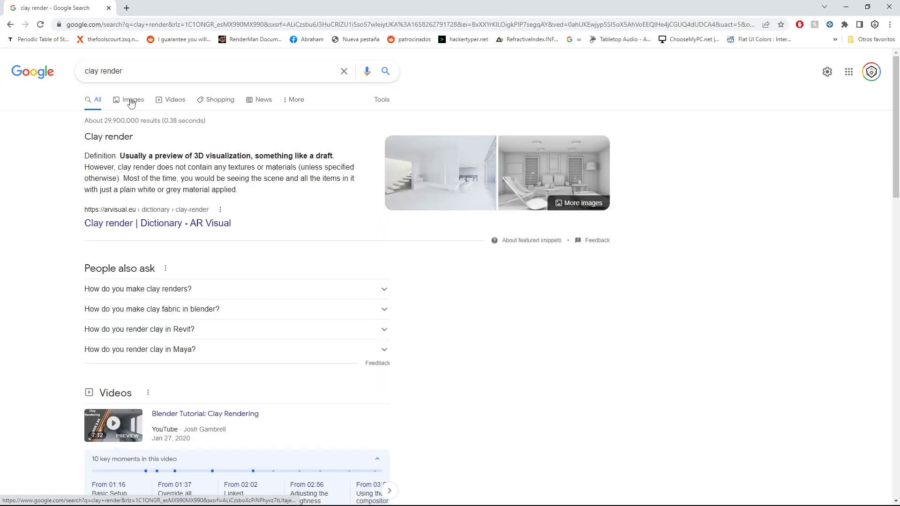
Search Google Images for "clay render character" and preview one of the character clay renders.
{"action": "left_click", "coordinate": [133, 100]}
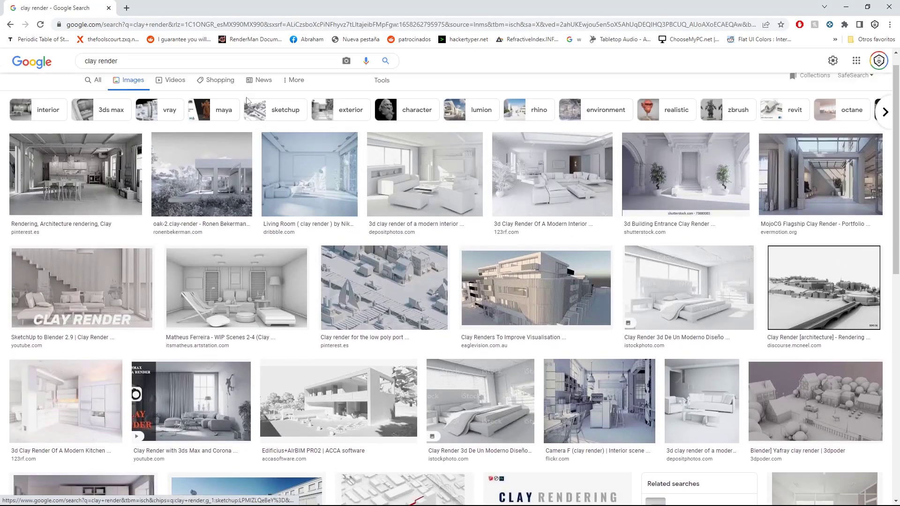
{"action": "left_click", "coordinate": [202, 66]}
{"action": "type", "text": "chara"}
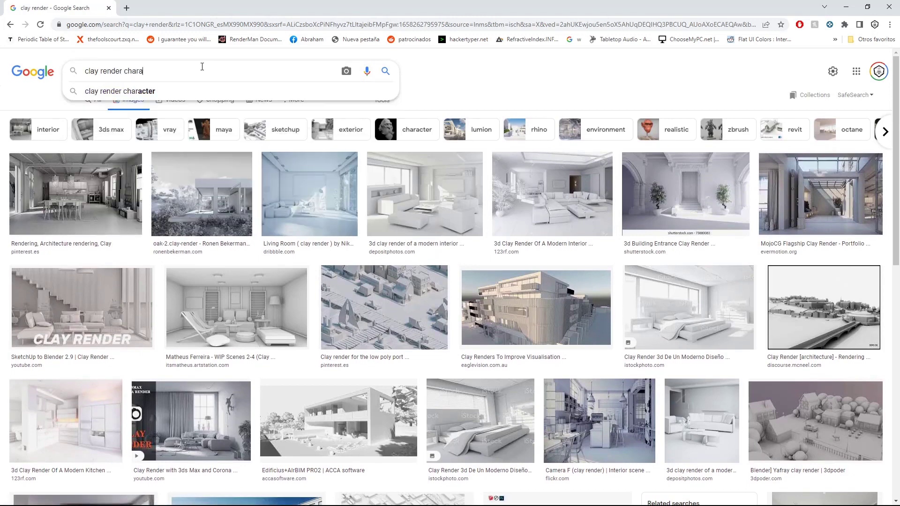
{"action": "type", "text": "cter"}
{"action": "key", "text": "Return"}
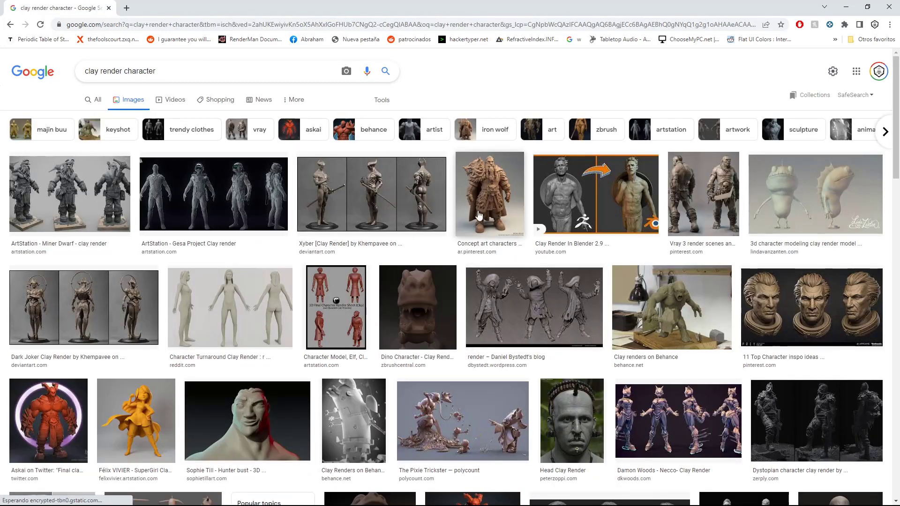
{"action": "left_click", "coordinate": [420, 196]}
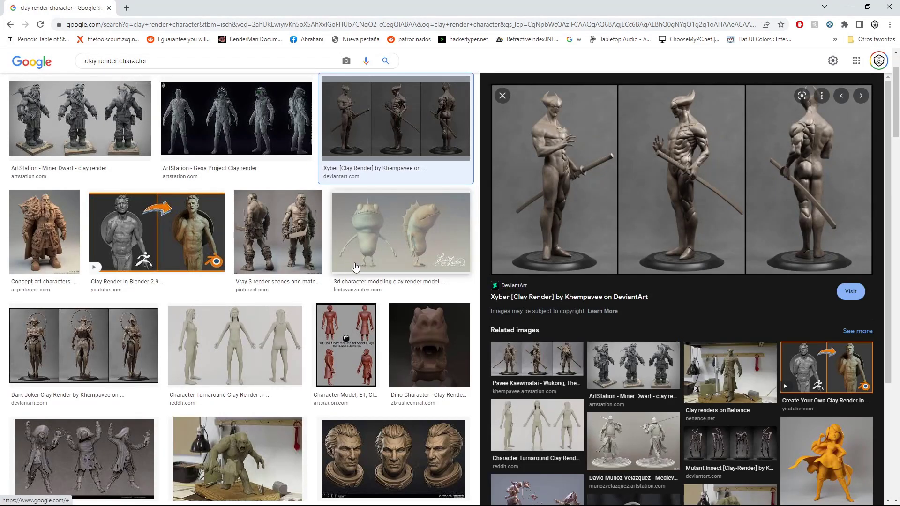
{"action": "left_click", "coordinate": [287, 252]}
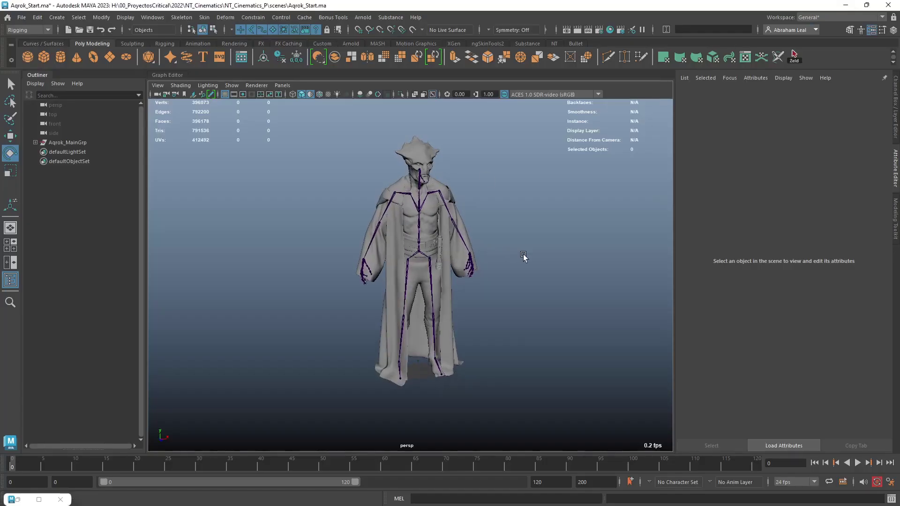
Create a polygon plane under the character and scale it uniformly to about 348.5.
{"action": "right_click_drag", "start_coordinate": [523, 257], "coordinate": [485, 237], "text": "alt"}
{"action": "left_click_drag", "start_coordinate": [486, 238], "coordinate": [494, 233], "text": "alt"}
{"action": "middle_click_drag", "start_coordinate": [494, 233], "coordinate": [504, 205], "text": "alt"}
{"action": "left_click", "coordinate": [111, 57]}
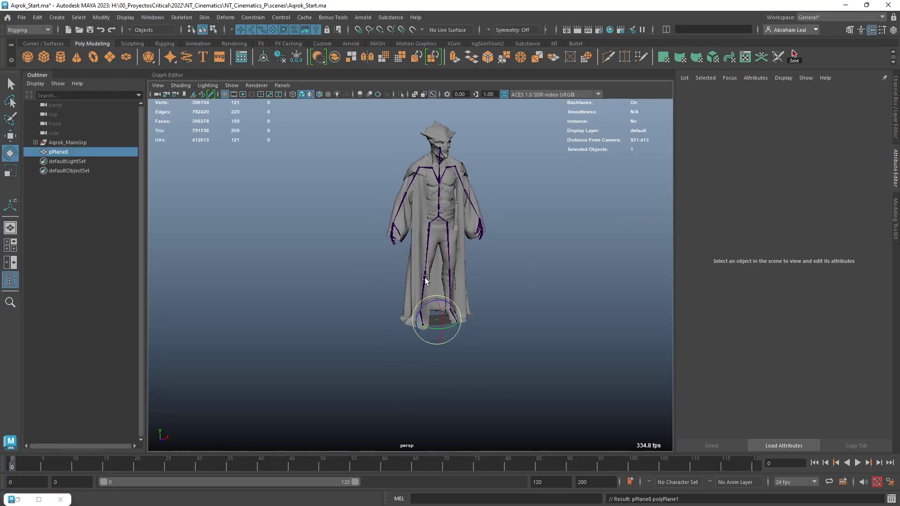
{"action": "key", "text": "r"}
{"action": "left_click_drag", "start_coordinate": [436, 320], "coordinate": [462, 281]}
{"action": "middle_click_drag", "start_coordinate": [461, 281], "coordinate": [504, 280], "text": "alt"}
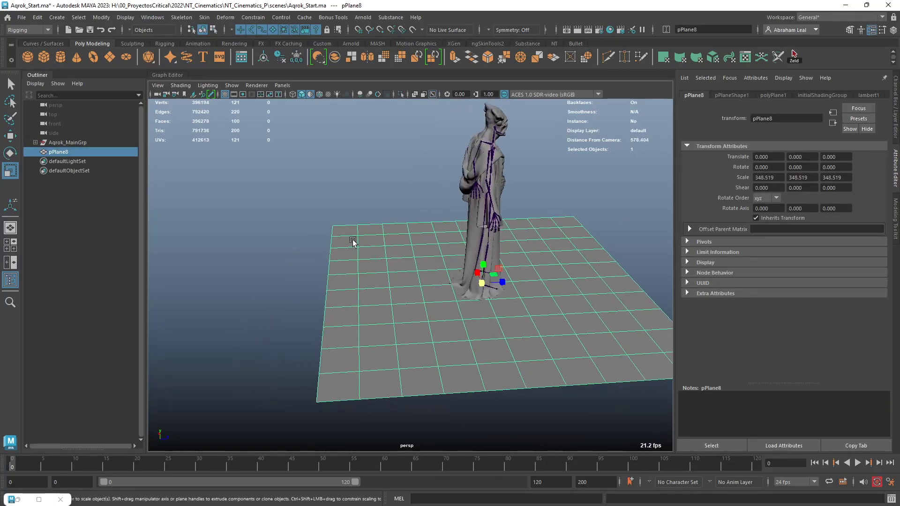
Raise the plane's border edges behind the character high above its head to form a vertical backdrop wall.
{"action": "right_click_drag", "start_coordinate": [354, 251], "coordinate": [352, 221]}
{"action": "double_click", "coordinate": [335, 235]}
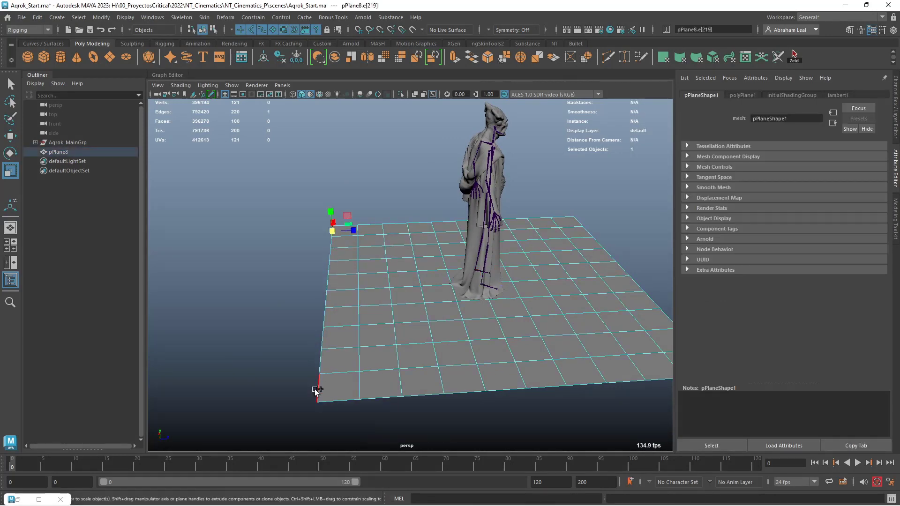
{"action": "left_click_drag", "start_coordinate": [358, 361], "coordinate": [321, 310], "text": "alt"}
{"action": "middle_click_drag", "start_coordinate": [321, 310], "coordinate": [308, 323], "text": "alt"}
{"action": "scroll", "coordinate": [365, 321], "scroll_direction": "down", "scroll_amount": 6}
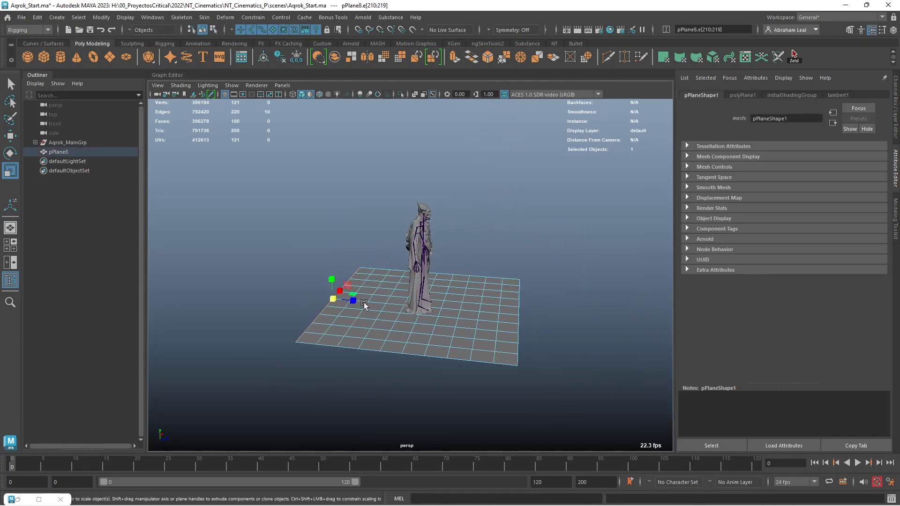
{"action": "key", "text": "w"}
{"action": "left_click_drag", "start_coordinate": [332, 276], "coordinate": [315, 75]}
{"action": "middle_click_drag", "start_coordinate": [319, 114], "coordinate": [340, 177], "text": "alt"}
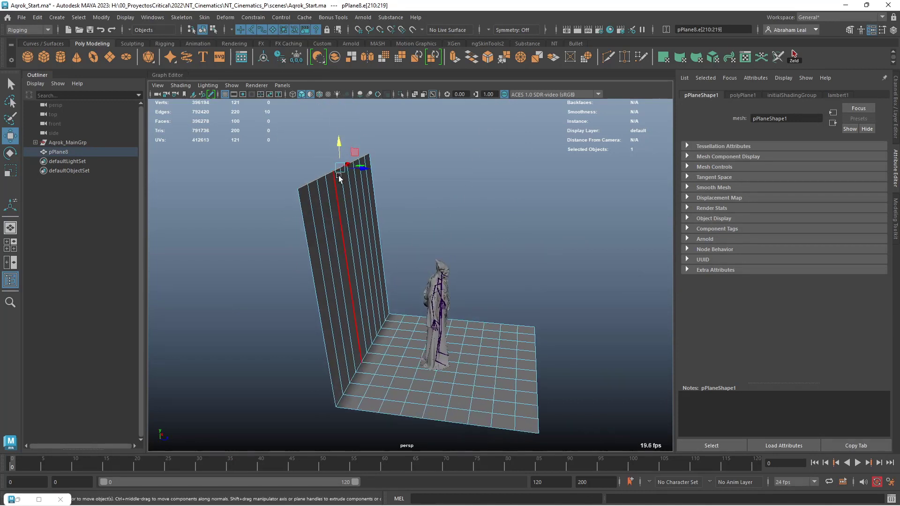
{"action": "left_click_drag", "start_coordinate": [340, 145], "coordinate": [339, 103]}
Raise the two edge rows at the base of the wall to round the corner, and turn on smooth preview for the plane.
{"action": "middle_click_drag", "start_coordinate": [391, 360], "coordinate": [392, 271], "text": "alt"}
{"action": "double_click", "coordinate": [365, 280]}
{"action": "scroll", "coordinate": [403, 270], "scroll_direction": "up", "scroll_amount": 3}
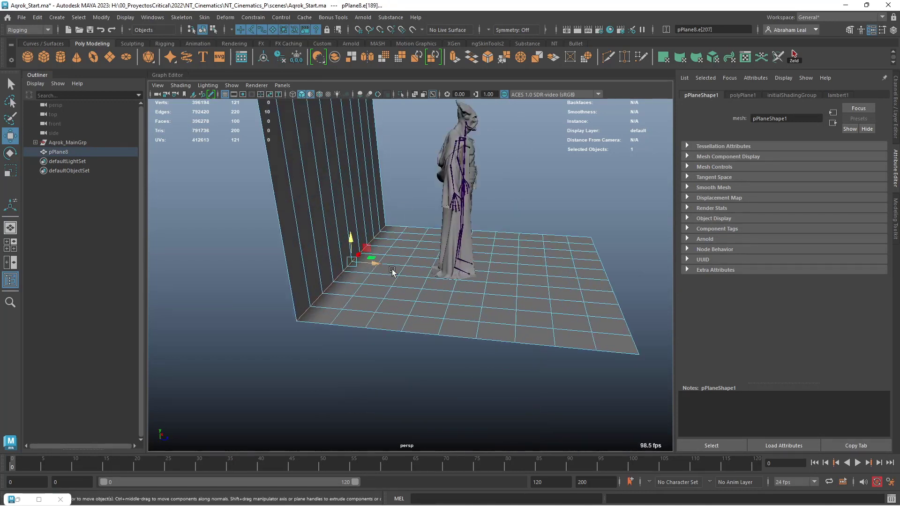
{"action": "left_click_drag", "start_coordinate": [350, 238], "coordinate": [346, 172]}
{"action": "double_click", "coordinate": [367, 277]}
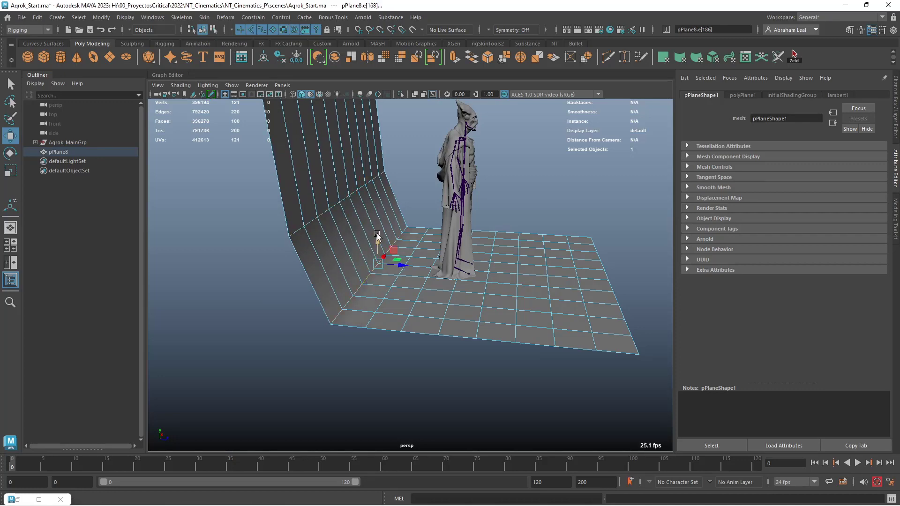
{"action": "left_click_drag", "start_coordinate": [378, 235], "coordinate": [375, 207]}
{"action": "right_click_drag", "start_coordinate": [358, 196], "coordinate": [373, 183]}
{"action": "left_click", "coordinate": [373, 218]}
{"action": "key", "text": "3"}
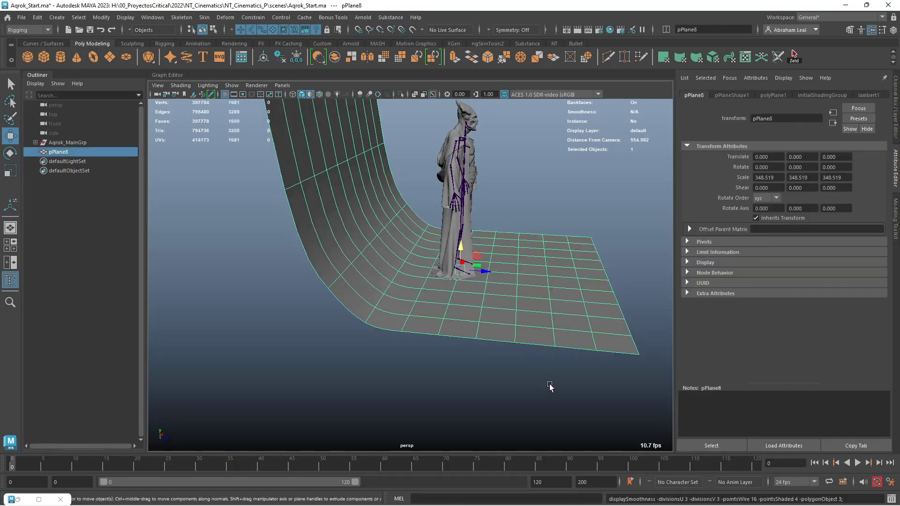
Enlarge the backdrop to a Z scale of about 536 and widen it in X, positioned at about -58.8 in Z.
{"action": "left_click_drag", "start_coordinate": [487, 202], "coordinate": [449, 212], "text": "alt"}
{"action": "left_click_drag", "start_coordinate": [413, 255], "coordinate": [341, 221], "text": "alt"}
{"action": "key", "text": "r"}
{"action": "key", "text": "w"}
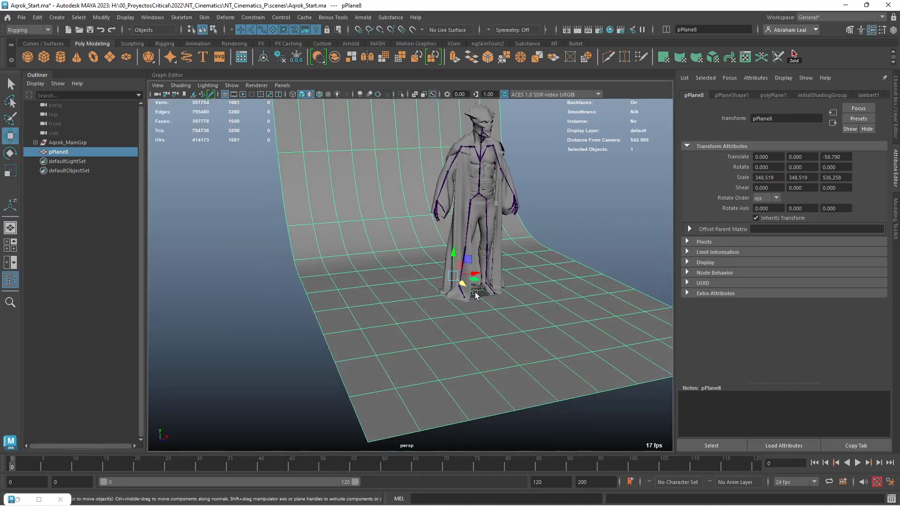
{"action": "key", "text": "r"}
{"action": "left_click_drag", "start_coordinate": [538, 268], "coordinate": [500, 269]}
{"action": "left_click", "coordinate": [543, 158]}
Create a new camera and look through it in the viewport.
{"action": "left_click_drag", "start_coordinate": [490, 228], "coordinate": [446, 296], "text": "alt"}
{"action": "scroll", "coordinate": [460, 310], "scroll_direction": "up", "scroll_amount": 5}
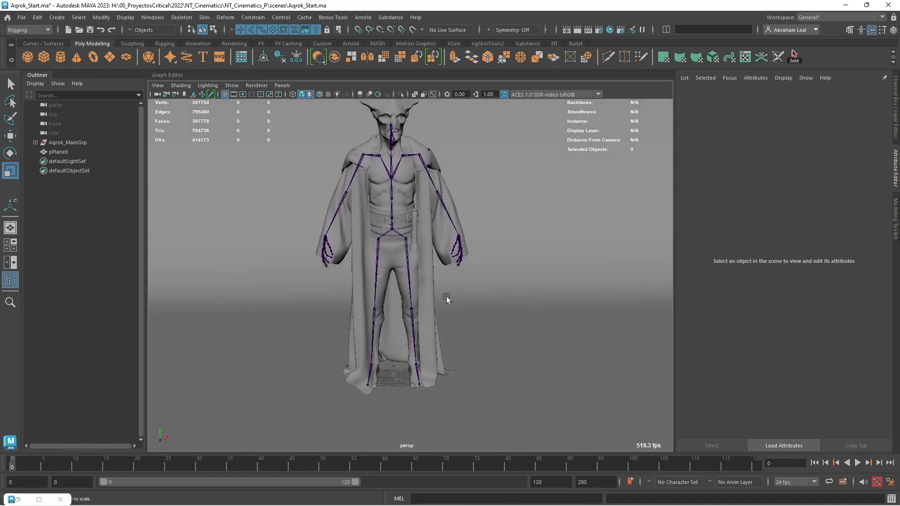
{"action": "left_click_drag", "start_coordinate": [446, 296], "coordinate": [457, 279], "text": "alt"}
{"action": "middle_click_drag", "start_coordinate": [457, 279], "coordinate": [468, 337], "text": "alt"}
{"action": "scroll", "coordinate": [468, 337], "scroll_direction": "down", "scroll_amount": 2}
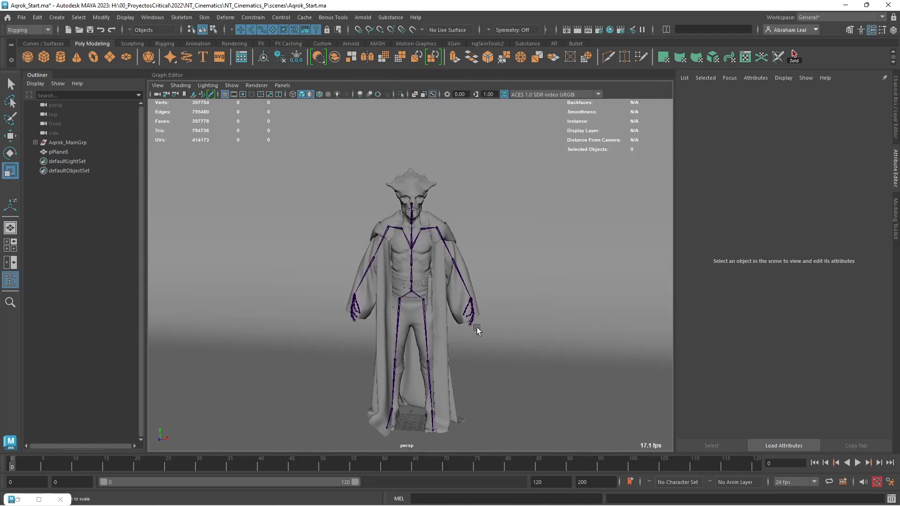
{"action": "middle_click_drag", "start_coordinate": [583, 299], "coordinate": [581, 258], "text": "alt"}
{"action": "scroll", "coordinate": [581, 260], "scroll_direction": "up", "scroll_amount": 1}
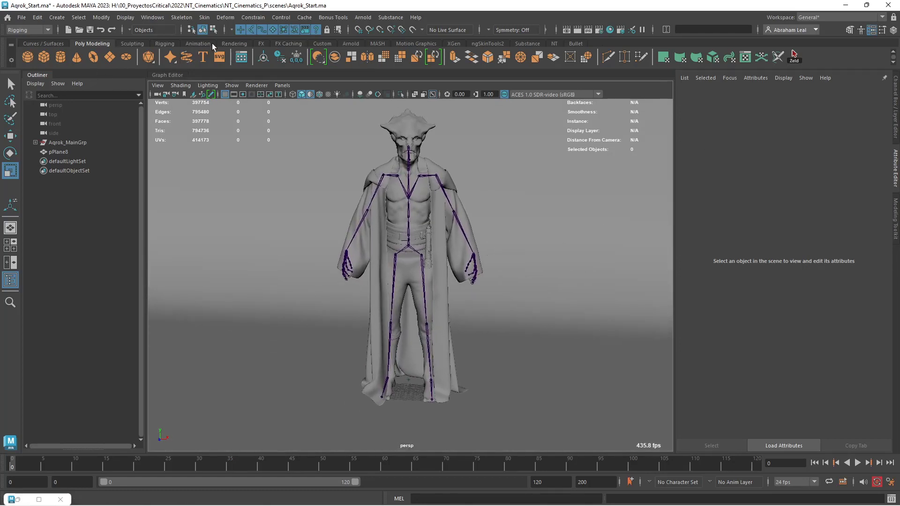
{"action": "left_click", "coordinate": [235, 43]}
{"action": "left_click", "coordinate": [282, 86]}
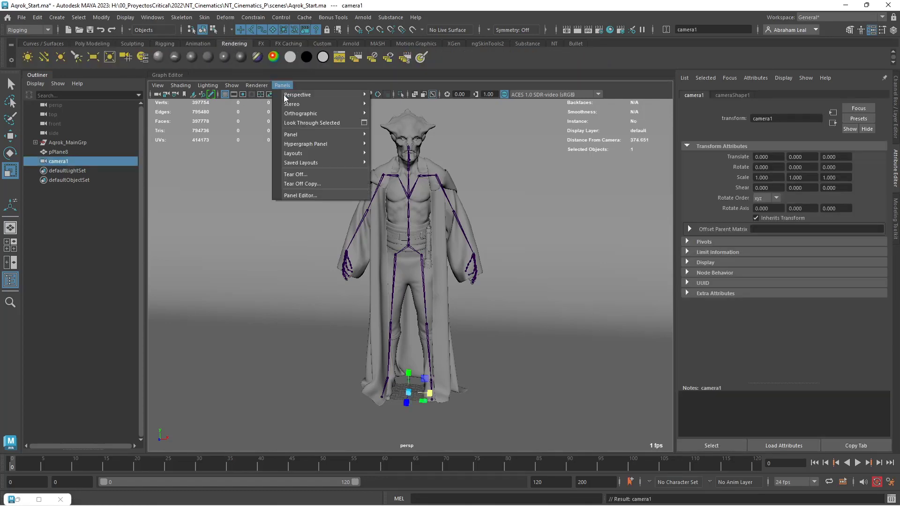
{"action": "left_click", "coordinate": [310, 124]}
Show the resolution gate and frame the full character from the front with camera1, at about 7.6, 136.5, 400.5.
{"action": "right_click_drag", "start_coordinate": [305, 143], "coordinate": [127, 180], "text": "alt"}
{"action": "right_click_drag", "start_coordinate": [454, 207], "coordinate": [374, 255], "text": "alt"}
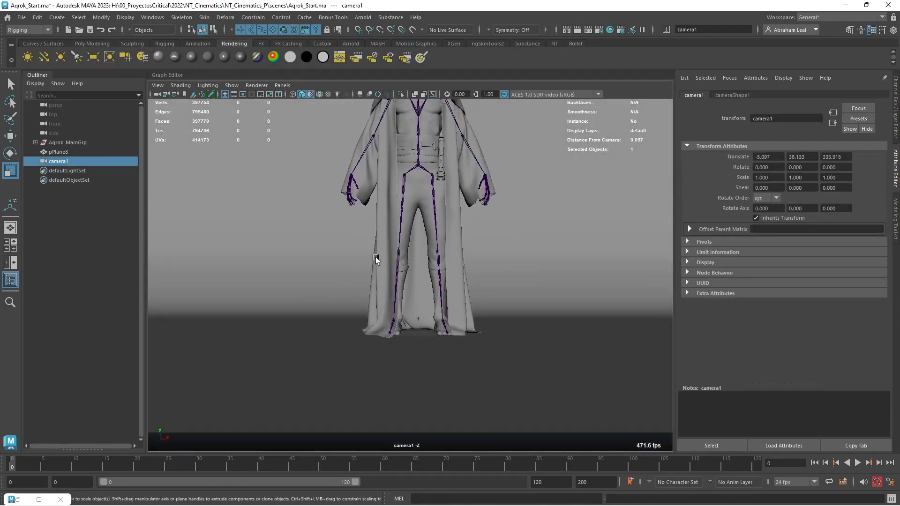
{"action": "left_click_drag", "start_coordinate": [373, 255], "coordinate": [402, 300], "text": "alt"}
{"action": "mouse_move", "coordinate": [402, 300]}
{"action": "right_mouse_down", "text": "alt"}
{"action": "mouse_move", "coordinate": [402, 326]}
{"action": "mouse_move", "coordinate": [393, 306]}
{"action": "right_mouse_up", "text": "alt"}
{"action": "left_click", "coordinate": [242, 94]}
{"action": "middle_click_drag", "start_coordinate": [384, 266], "coordinate": [353, 242], "text": "alt"}
{"action": "left_click_drag", "start_coordinate": [352, 242], "coordinate": [372, 260], "text": "alt"}
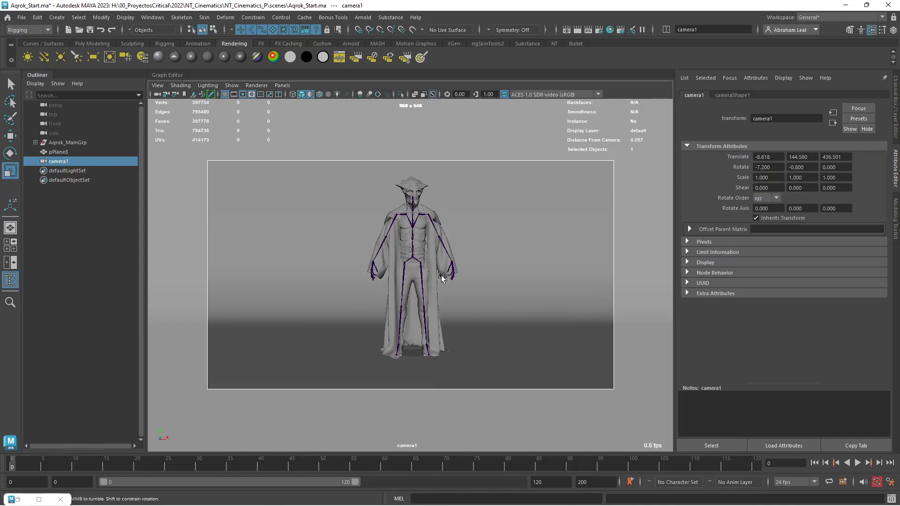
{"action": "left_click_drag", "start_coordinate": [372, 261], "coordinate": [433, 287], "text": "alt"}
{"action": "middle_click_drag", "start_coordinate": [433, 287], "coordinate": [441, 282], "text": "alt"}
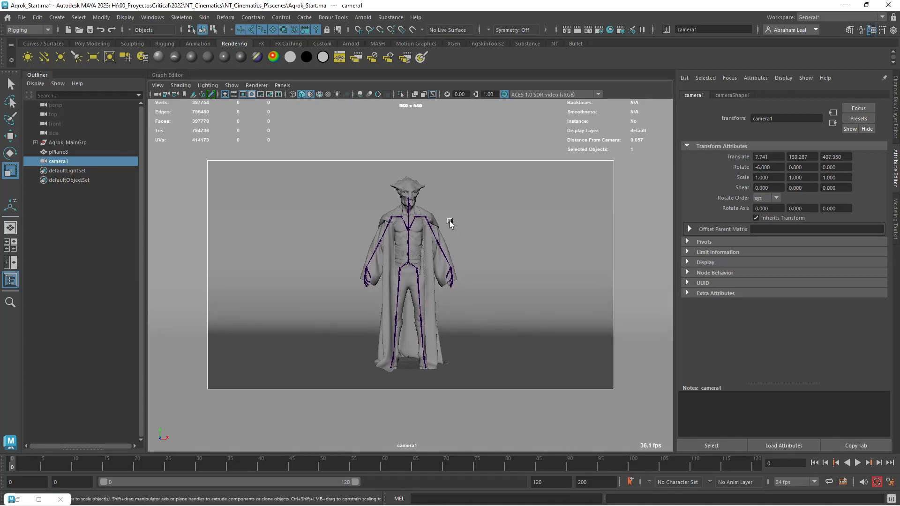
{"action": "scroll", "coordinate": [431, 233], "scroll_direction": "up", "scroll_amount": 3}
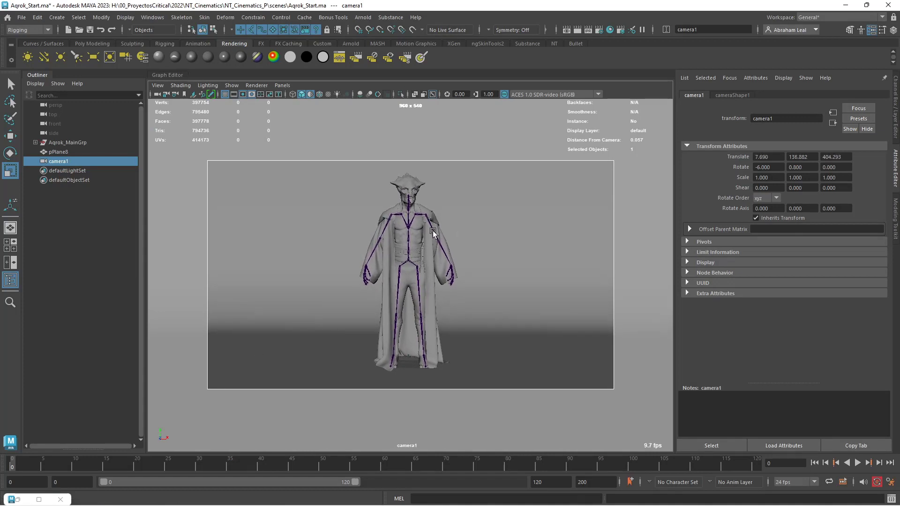
Set the render image size preset to 1k_Square, and reframe camera1 closer to the character at about 1.0, 162.0, 320.7.
{"action": "left_click", "coordinate": [597, 29]}
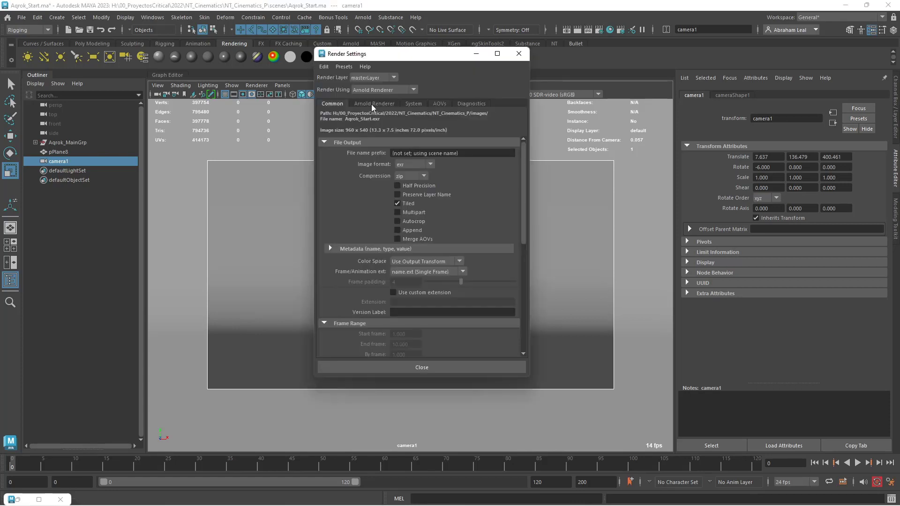
{"action": "left_click", "coordinate": [354, 104]}
{"action": "scroll", "coordinate": [417, 252], "scroll_direction": "down", "scroll_amount": 10}
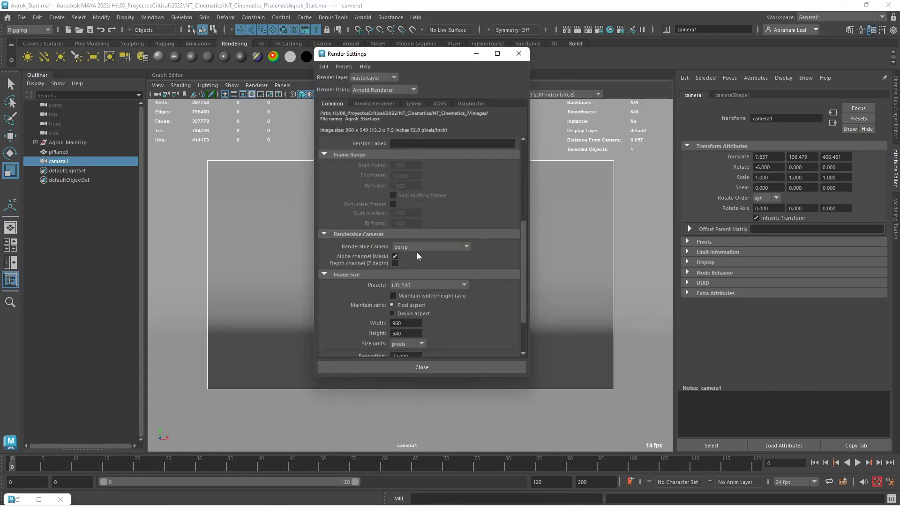
{"action": "left_click", "coordinate": [423, 256]}
{"action": "left_click", "coordinate": [415, 272]}
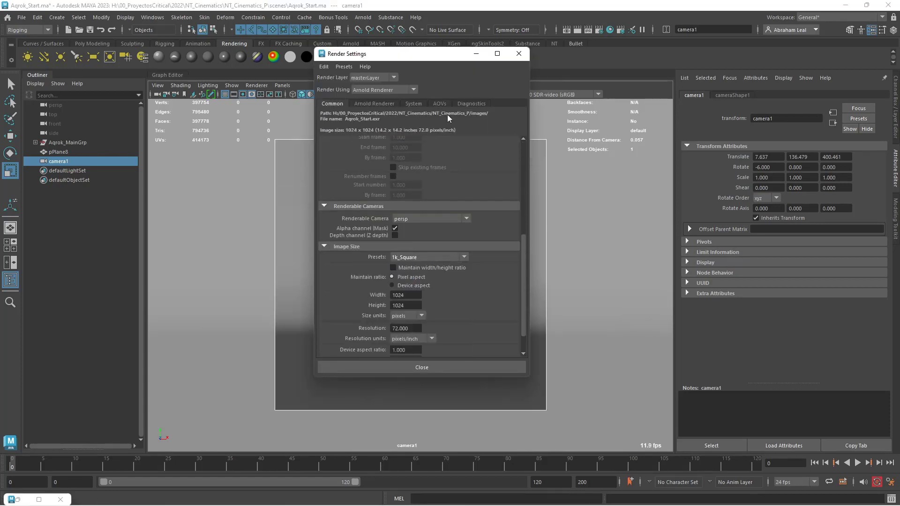
{"action": "left_click", "coordinate": [477, 53]}
{"action": "left_click_drag", "start_coordinate": [408, 288], "coordinate": [431, 297], "text": "alt"}
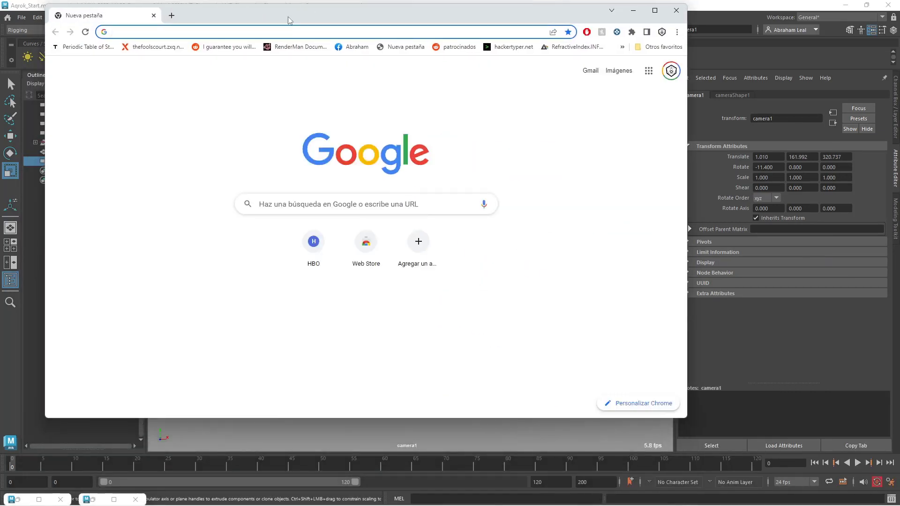
Switch to Chrome, open polyhaven.com, and list the HDRIs in the Studio category.
{"action": "double_click", "coordinate": [340, 17]}
{"action": "type", "text": "poly"}
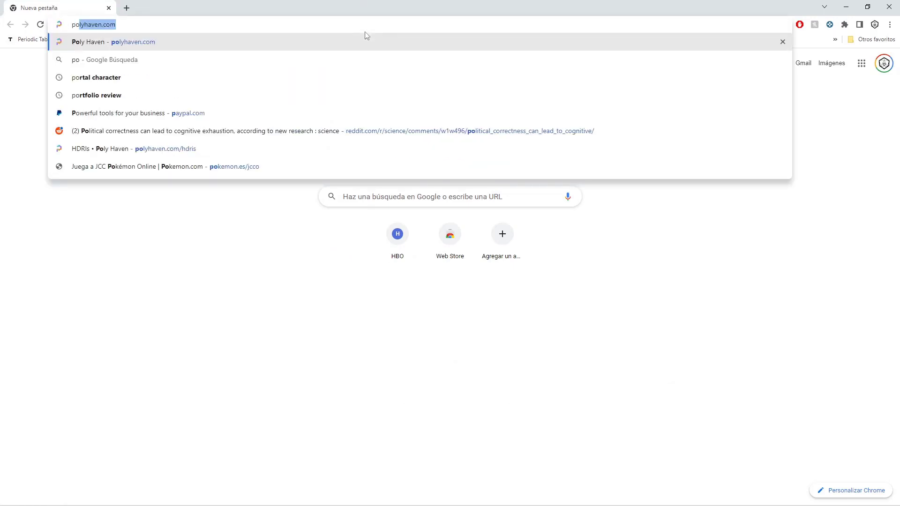
{"action": "type", "text": "have"}
{"action": "key", "text": "Return"}
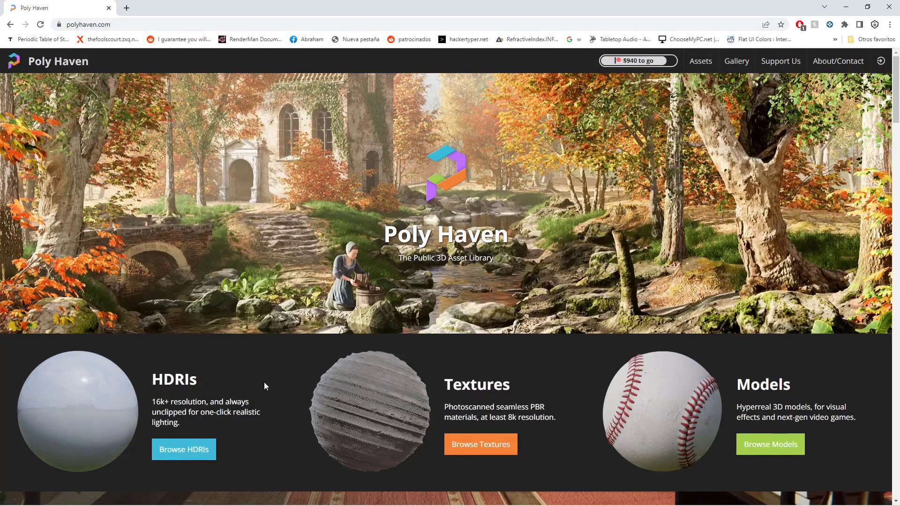
{"action": "left_click", "coordinate": [184, 449]}
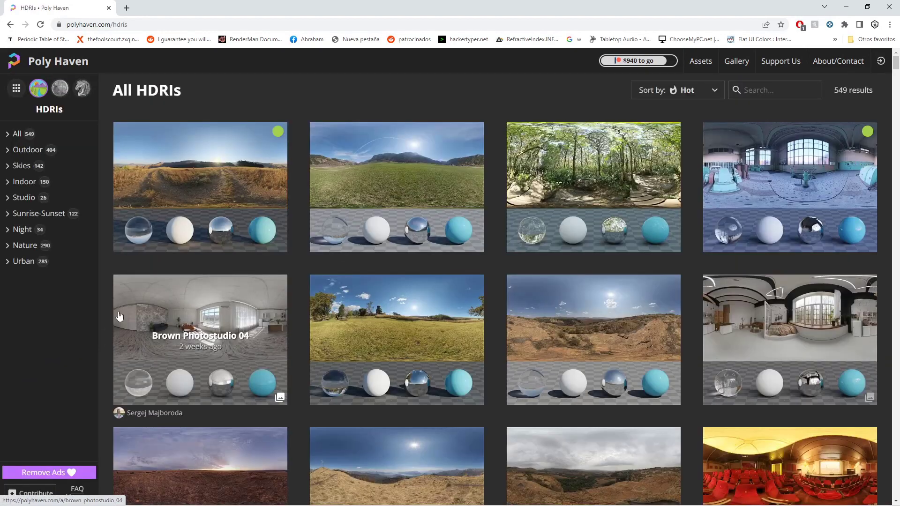
{"action": "left_click", "coordinate": [24, 198]}
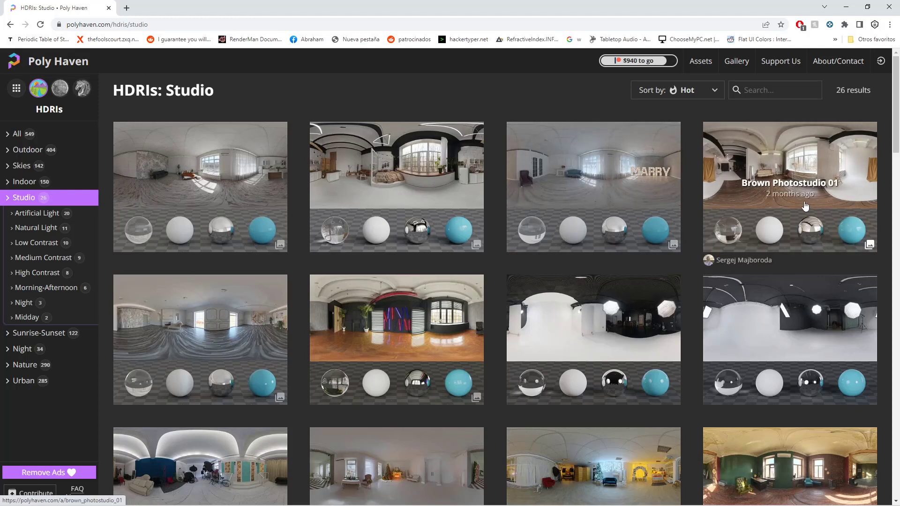
Examine the Studio HDRI thumbnails for a suitable photo studio lighting environment.
{"action": "scroll", "coordinate": [726, 204], "scroll_direction": "down", "scroll_amount": 5}
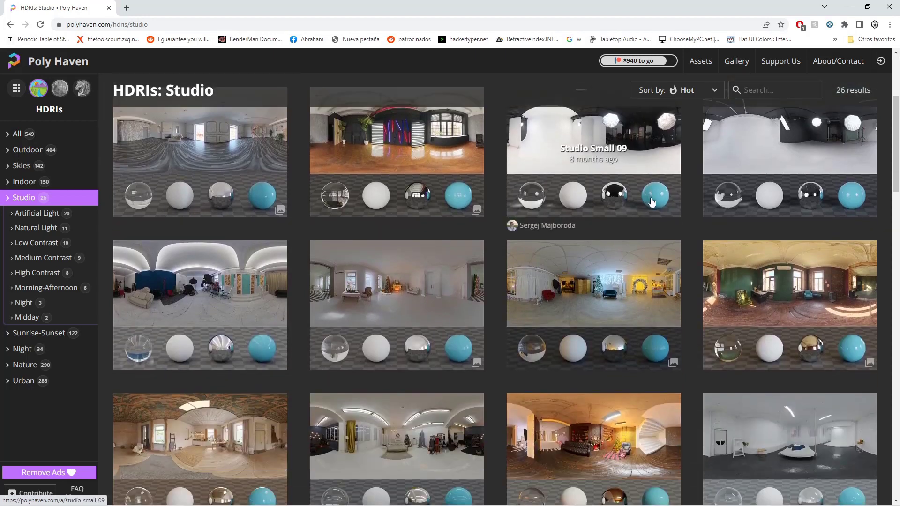
{"action": "scroll", "coordinate": [651, 202], "scroll_direction": "down", "scroll_amount": 10}
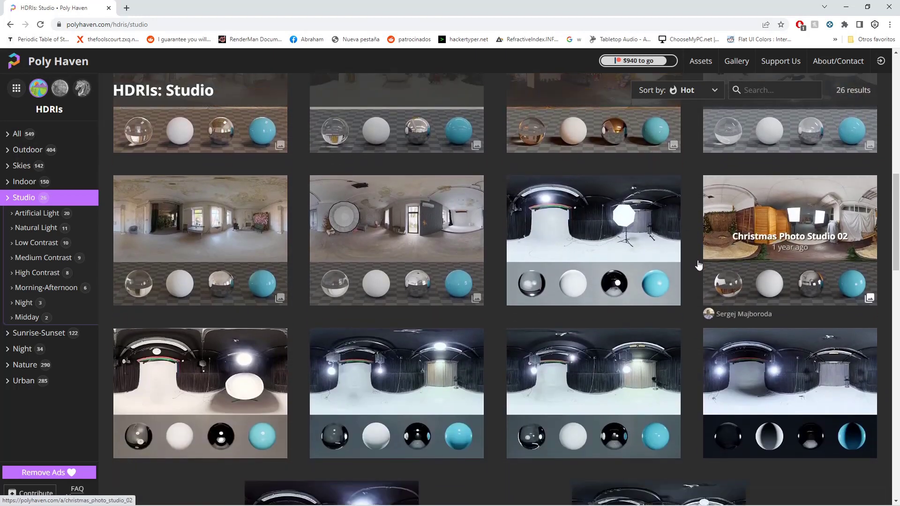
{"action": "scroll", "coordinate": [745, 295], "scroll_direction": "up", "scroll_amount": 5}
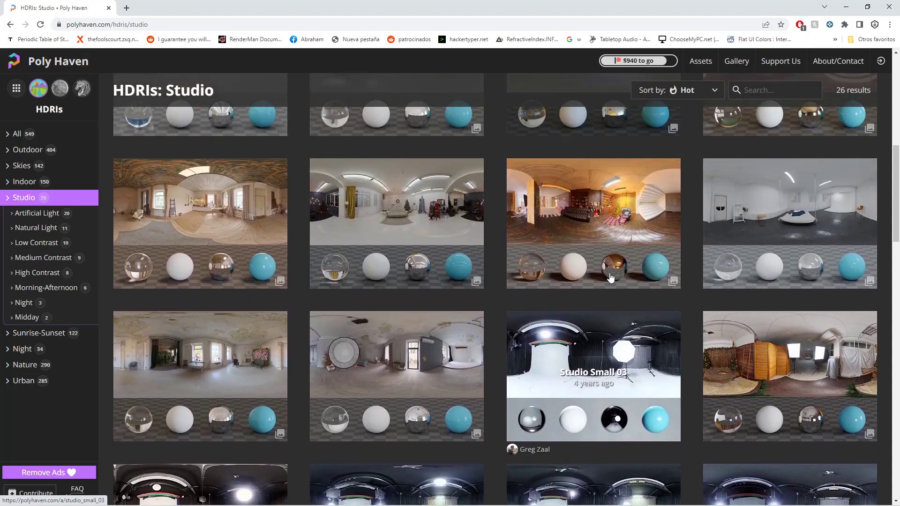
{"action": "scroll", "coordinate": [610, 277], "scroll_direction": "up", "scroll_amount": 1}
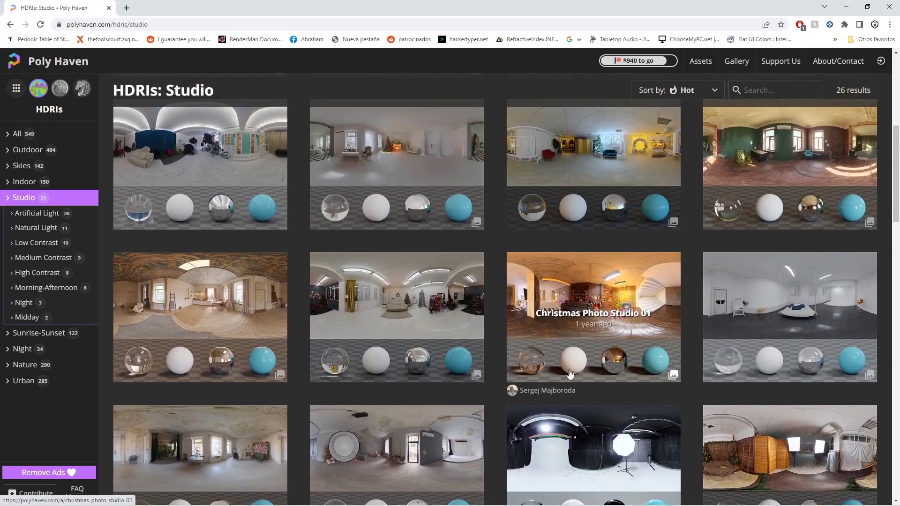
{"action": "scroll", "coordinate": [598, 333], "scroll_direction": "up", "scroll_amount": 1}
{"action": "scroll", "coordinate": [598, 333], "scroll_direction": "up", "scroll_amount": 6}
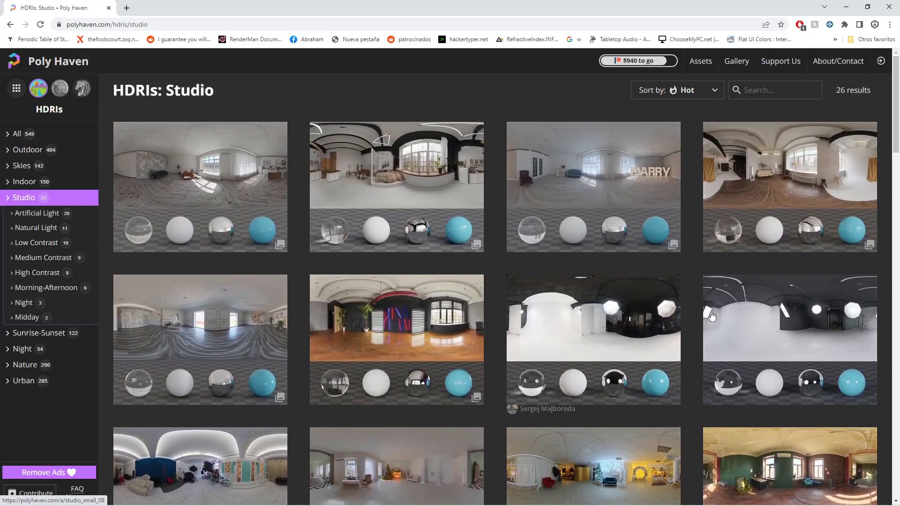
Open the Brown Photostudio 01 HDRI and download it as a 4K EXR.
{"action": "left_click", "coordinate": [790, 197]}
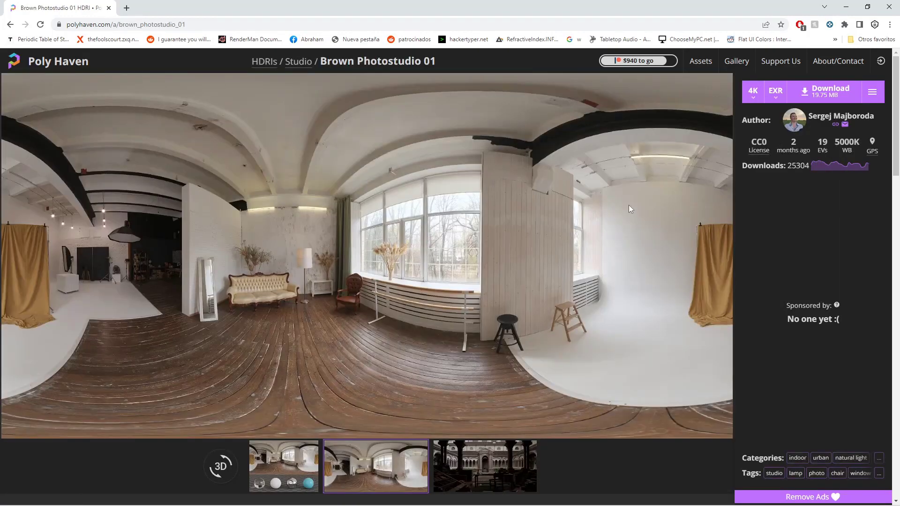
{"action": "left_click", "coordinate": [824, 92]}
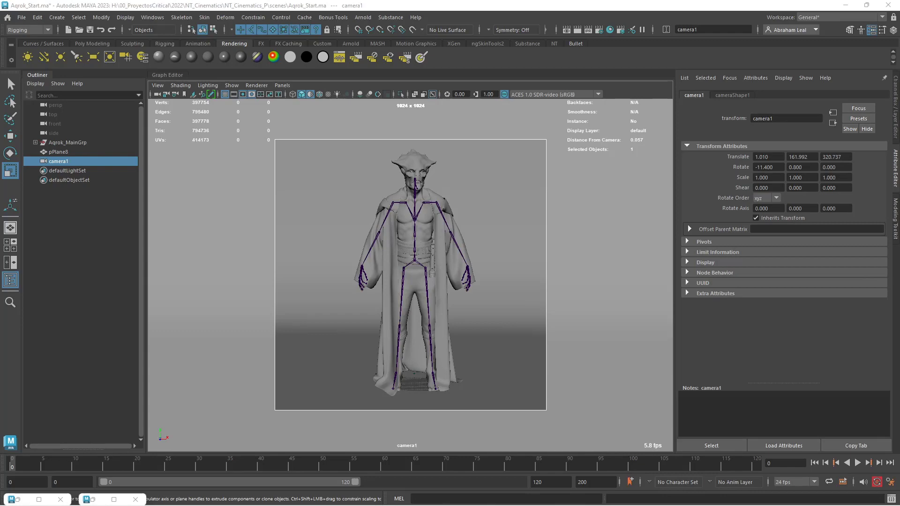
Switch to Maya, show the backdrop and character in the perspective view, clear the selection, and save the scene.
{"action": "left_click", "coordinate": [554, 242]}
{"action": "key", "text": "space"}
{"action": "left_click_drag", "start_coordinate": [554, 242], "coordinate": [559, 217]}
{"action": "key", "text": "f"}
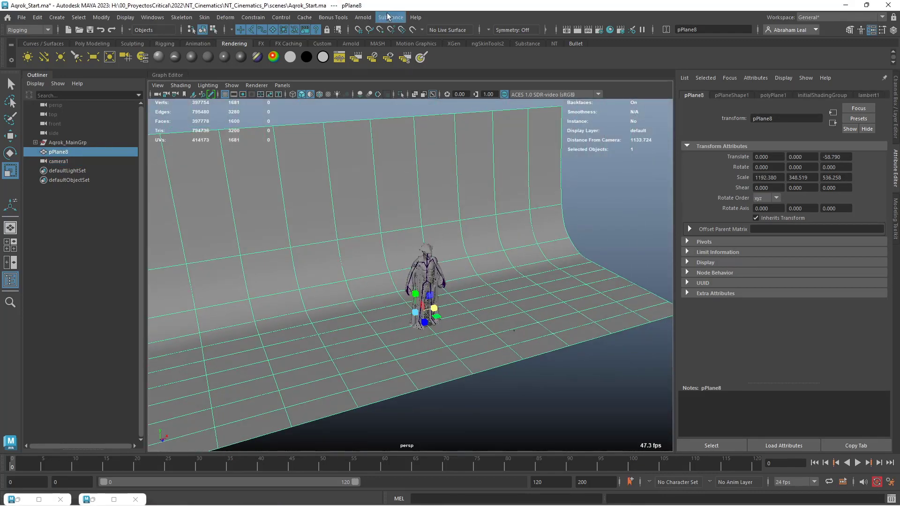
{"action": "left_click", "coordinate": [363, 17]}
{"action": "left_click", "coordinate": [646, 190]}
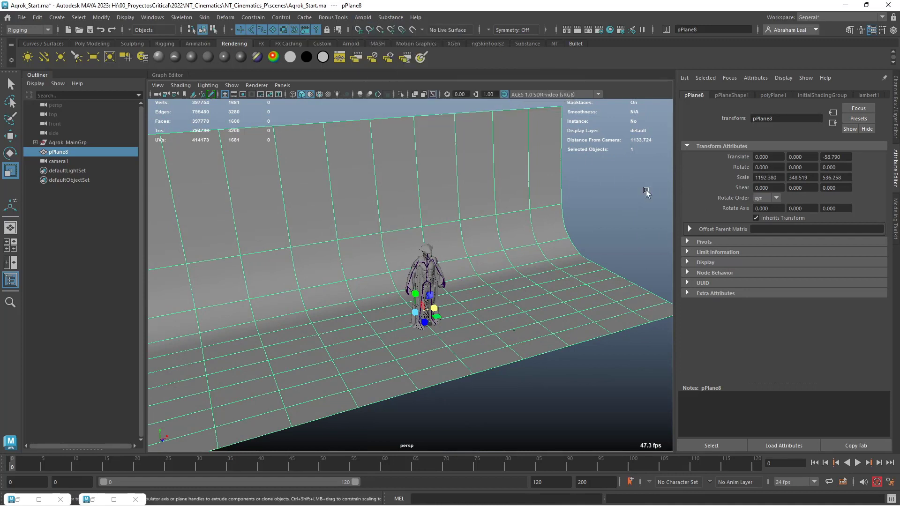
{"action": "left_click", "coordinate": [646, 190]}
{"action": "left_click_drag", "start_coordinate": [645, 190], "coordinate": [501, 169], "text": "alt"}
{"action": "key", "text": "ctrl+s"}
{"action": "key", "text": "q"}
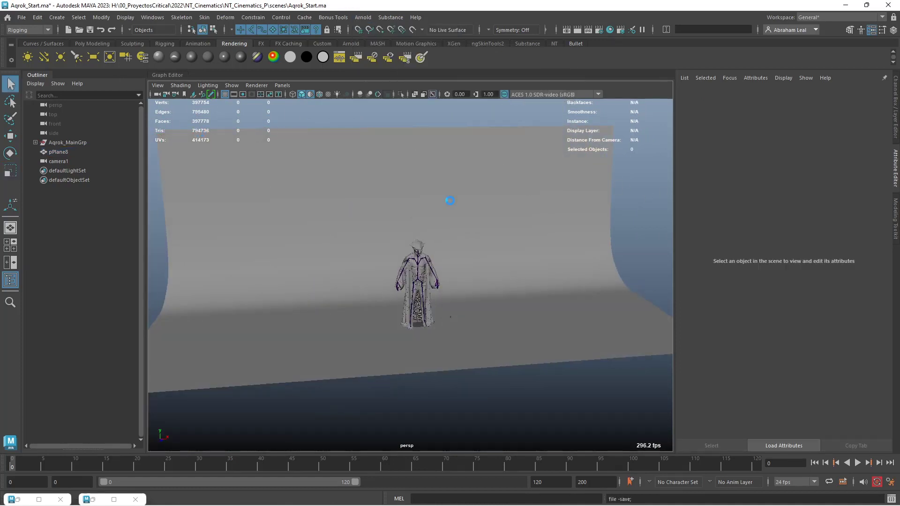
Save a copy of the scene as Aqrok_Portrait.ma in the project's scenes folder.
{"action": "left_click", "coordinate": [22, 17]}
{"action": "left_click", "coordinate": [50, 64]}
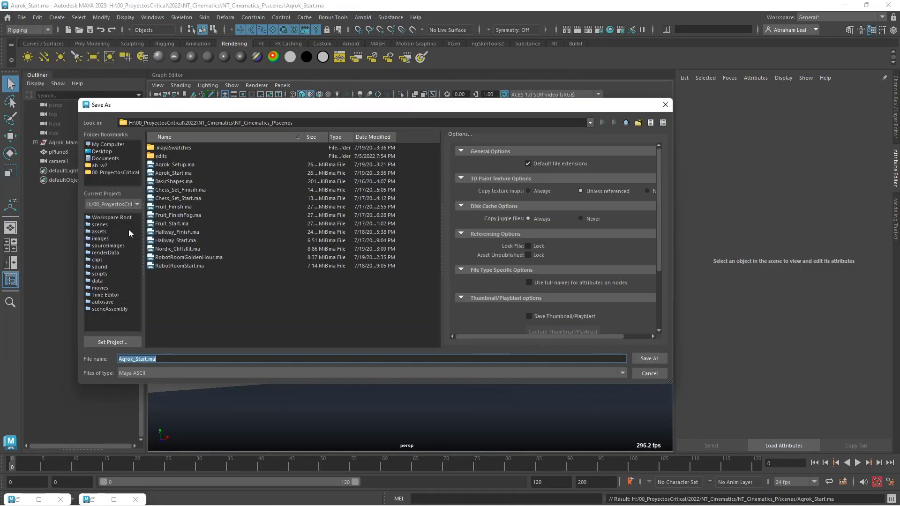
{"action": "left_click", "coordinate": [146, 359]}
{"action": "key", "text": "BackSpace"}
{"action": "key", "text": "BackSpace"}
{"action": "key", "text": "BackSpace"}
{"action": "key", "text": "BackSpace"}
{"action": "key", "text": "BackSpace"}
{"action": "key", "text": "BackSpace"}
{"action": "type", "text": "Portrait"}
{"action": "key", "text": "Return"}
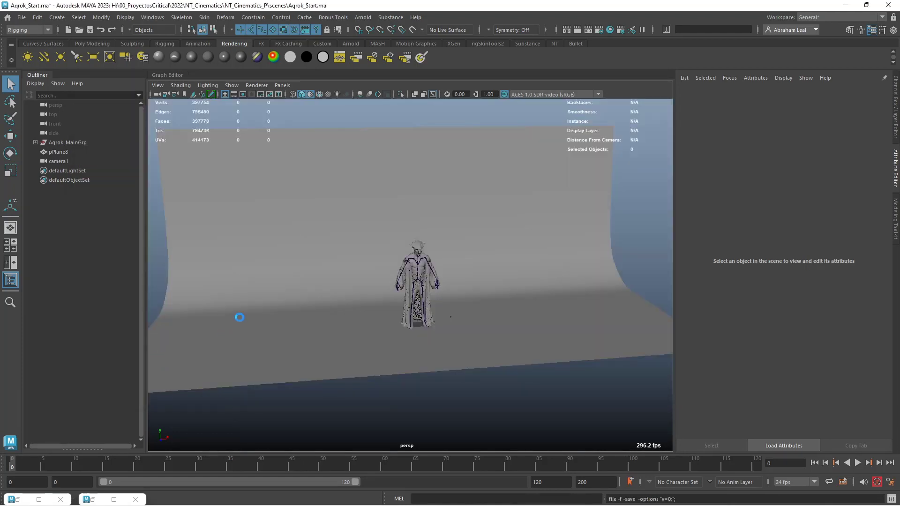
Add an Arnold SkyDome light to the scene and show its light attributes.
{"action": "left_click", "coordinate": [364, 18]}
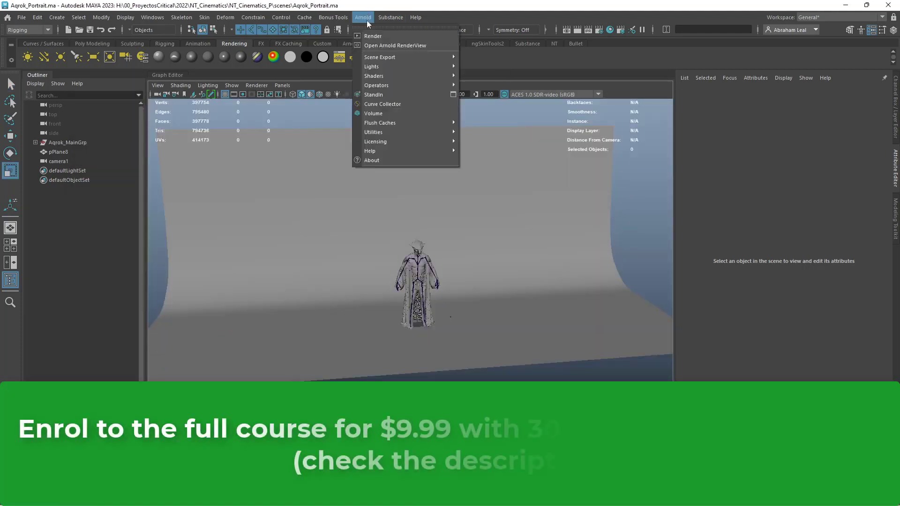
{"action": "mouse_move", "coordinate": [391, 66]}
{"action": "left_click", "coordinate": [488, 75]}
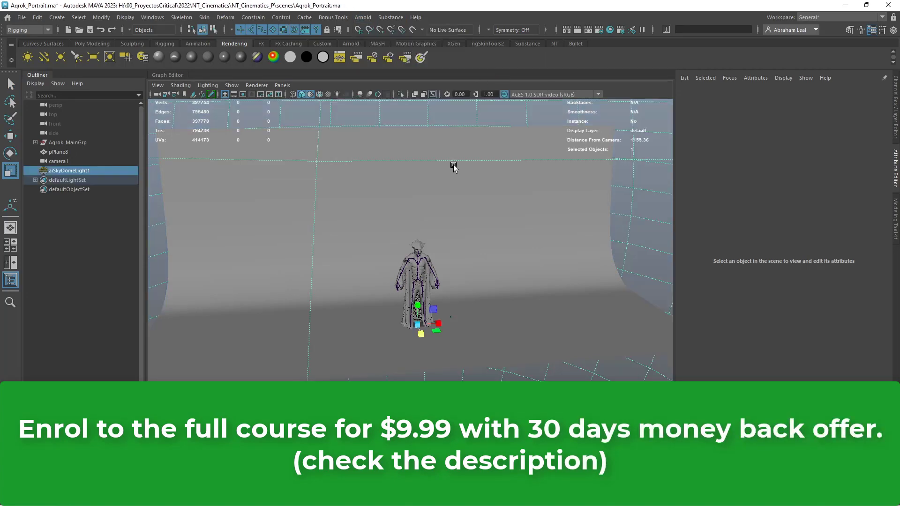
{"action": "left_click_drag", "start_coordinate": [454, 165], "coordinate": [507, 241], "text": "alt"}
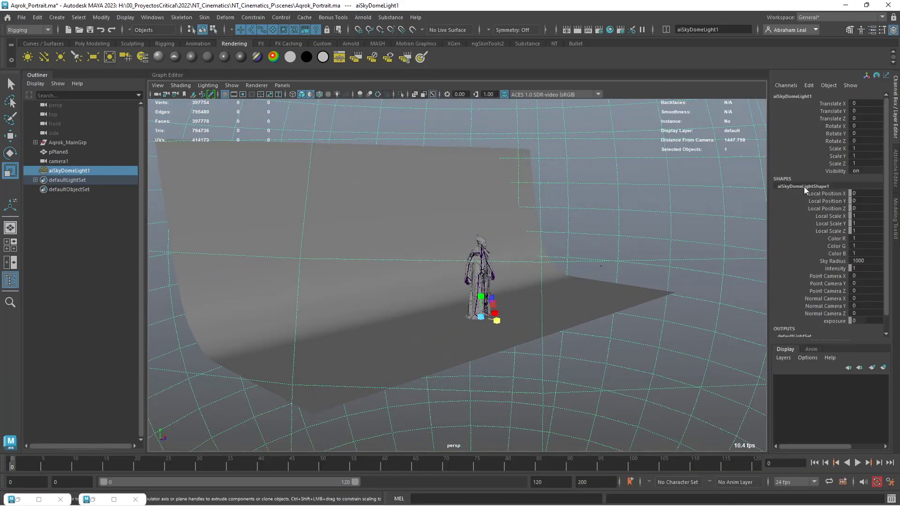
{"action": "left_click", "coordinate": [771, 96]}
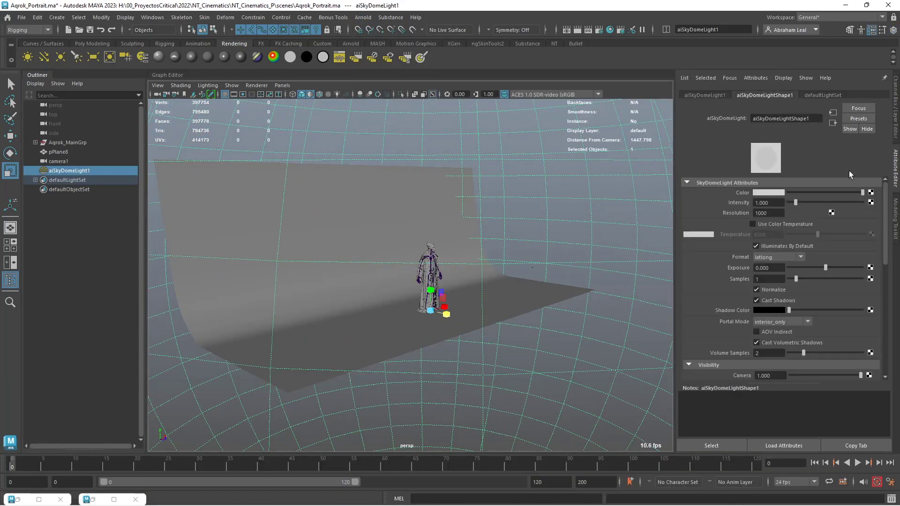
Map the sky dome light's color with a file texture that loads brown_photostudio_01_4k.exr from sourceimages.
{"action": "left_click", "coordinate": [869, 192]}
{"action": "left_click", "coordinate": [399, 252]}
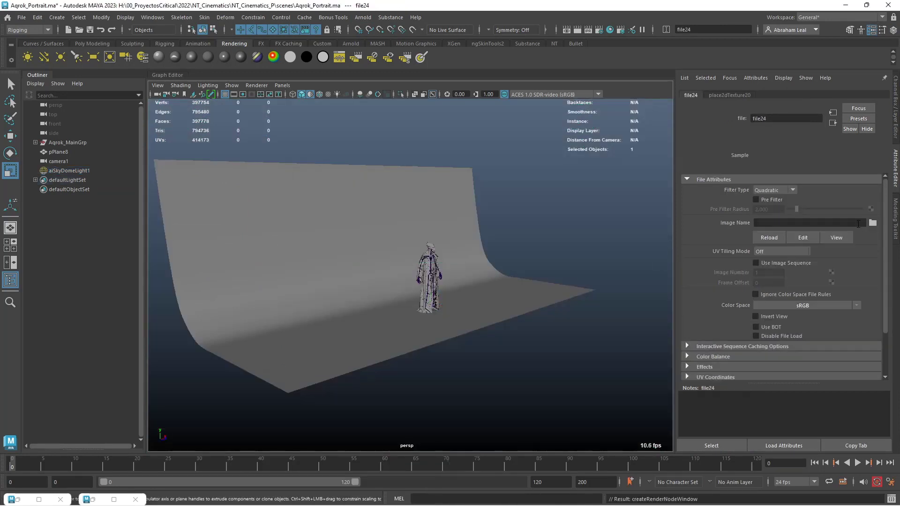
{"action": "left_click", "coordinate": [872, 223]}
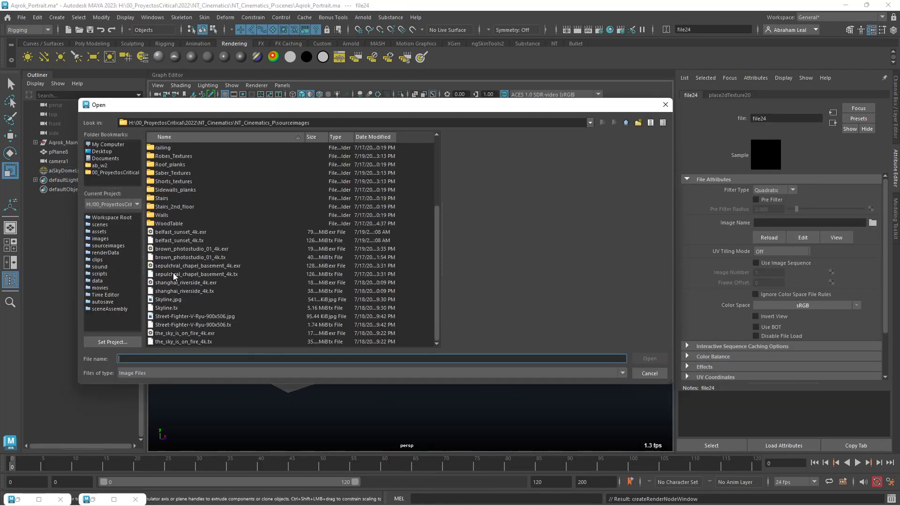
{"action": "left_click", "coordinate": [183, 249]}
{"action": "left_click", "coordinate": [649, 359]}
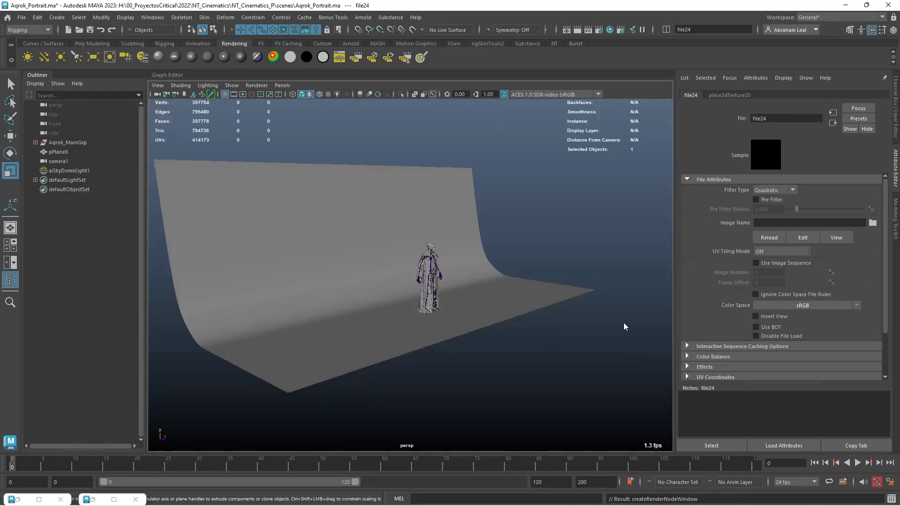
{"action": "left_click_drag", "start_coordinate": [453, 285], "coordinate": [406, 285], "text": "alt"}
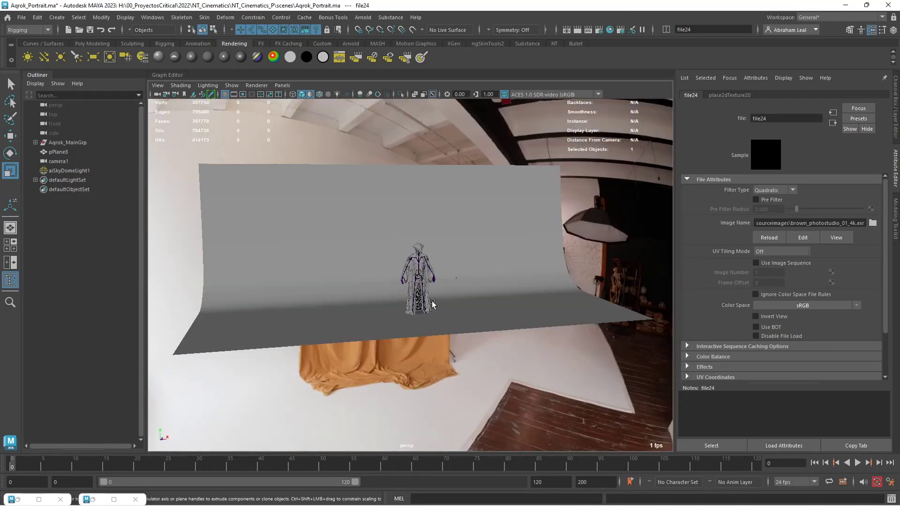
{"action": "scroll", "coordinate": [438, 359], "scroll_direction": "down", "scroll_amount": 5}
{"action": "left_click_drag", "start_coordinate": [487, 374], "coordinate": [545, 285], "text": "alt"}
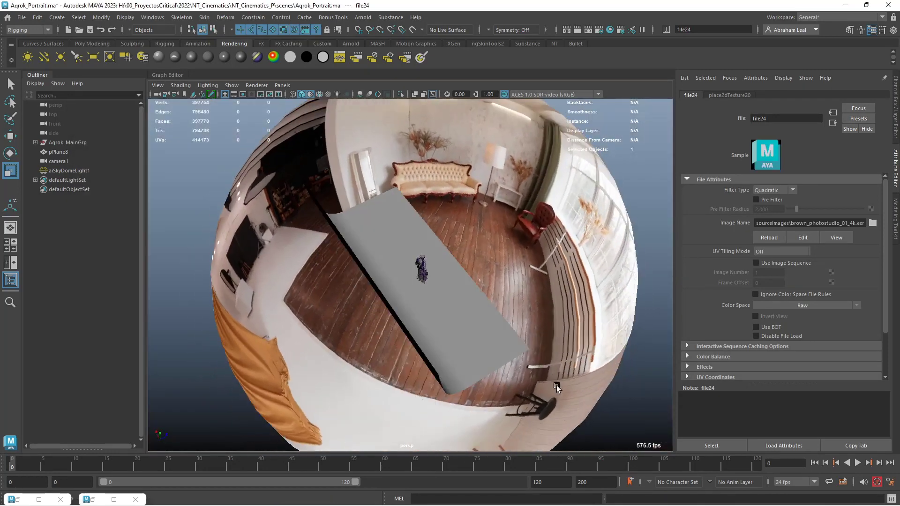
Rotate the sky dome light about the vertical axis and return to the front view of the character.
{"action": "left_click", "coordinate": [544, 285]}
{"action": "key", "text": "e"}
{"action": "left_click_drag", "start_coordinate": [415, 294], "coordinate": [414, 298]}
{"action": "key", "text": "bracketleft"}
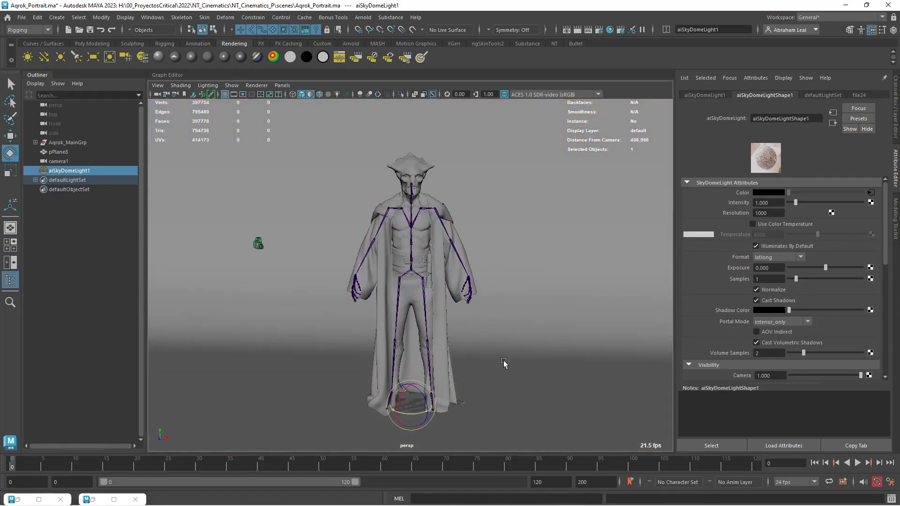
Examine the scene textures' names, TX status and color spaces in Arnold's TX Manager, then close it.
{"action": "left_click", "coordinate": [368, 20]}
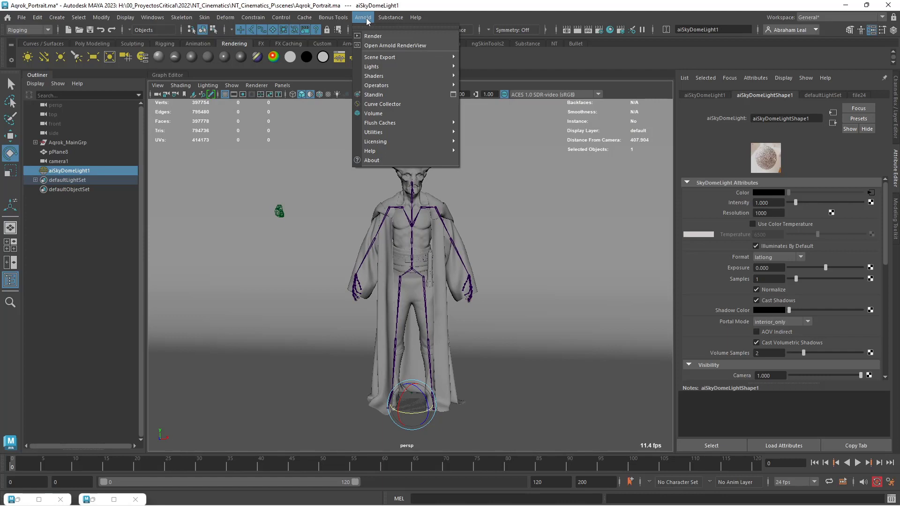
{"action": "mouse_move", "coordinate": [409, 56]}
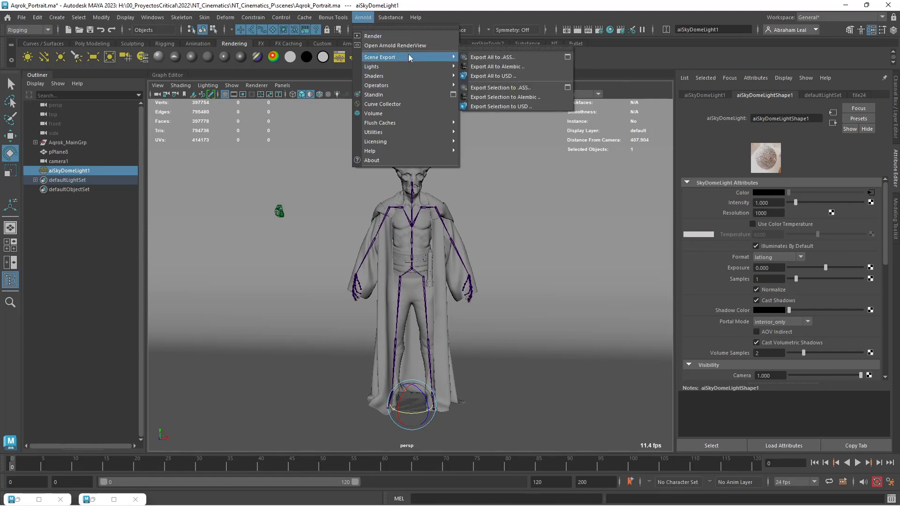
{"action": "mouse_move", "coordinate": [402, 133]}
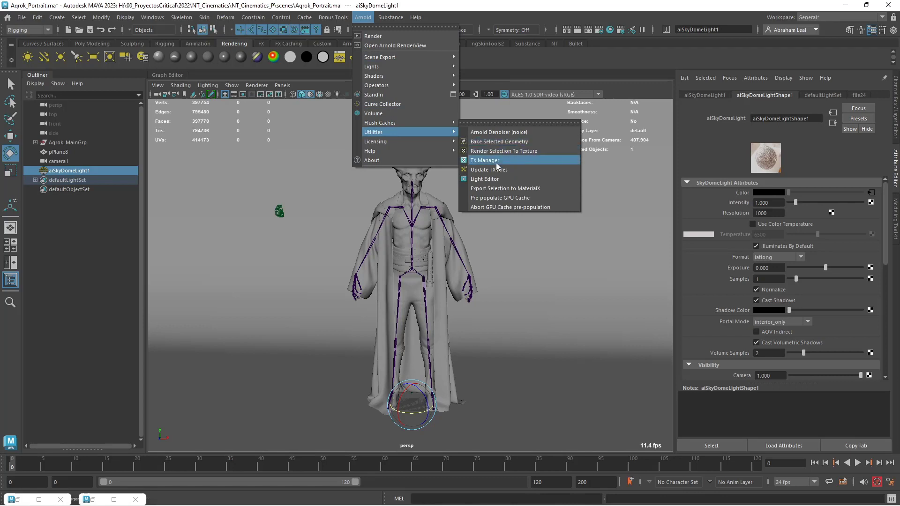
{"action": "left_click", "coordinate": [487, 161]}
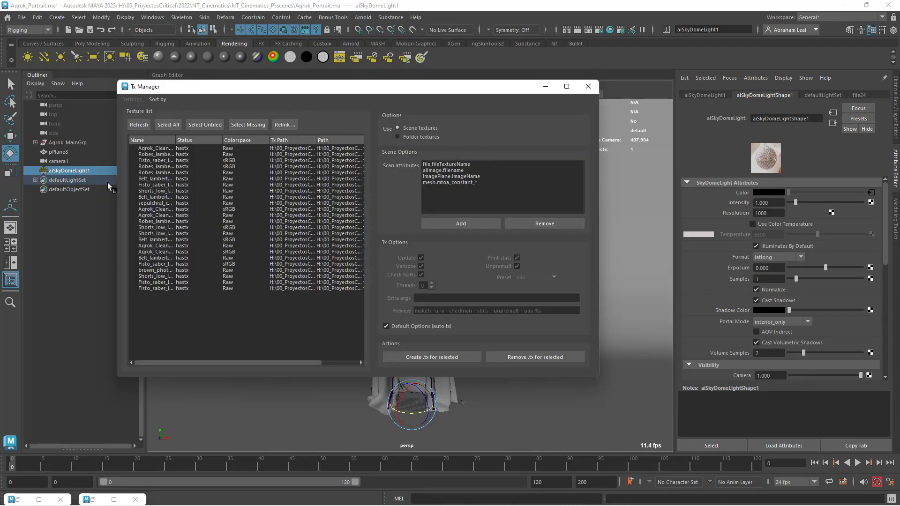
{"action": "left_click_drag", "start_coordinate": [115, 178], "coordinate": [48, 178]}
{"action": "left_click_drag", "start_coordinate": [108, 140], "coordinate": [230, 141]}
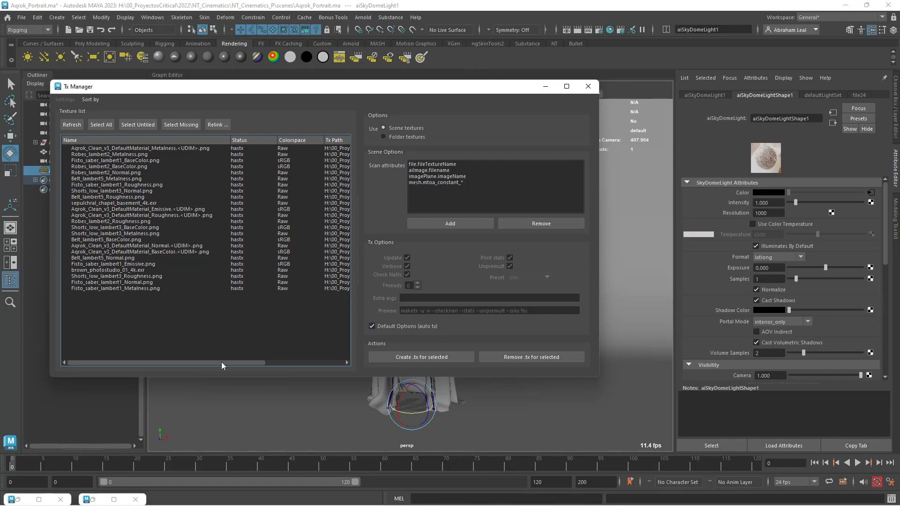
{"action": "left_click_drag", "start_coordinate": [221, 361], "coordinate": [90, 359]}
{"action": "left_click", "coordinate": [587, 86]}
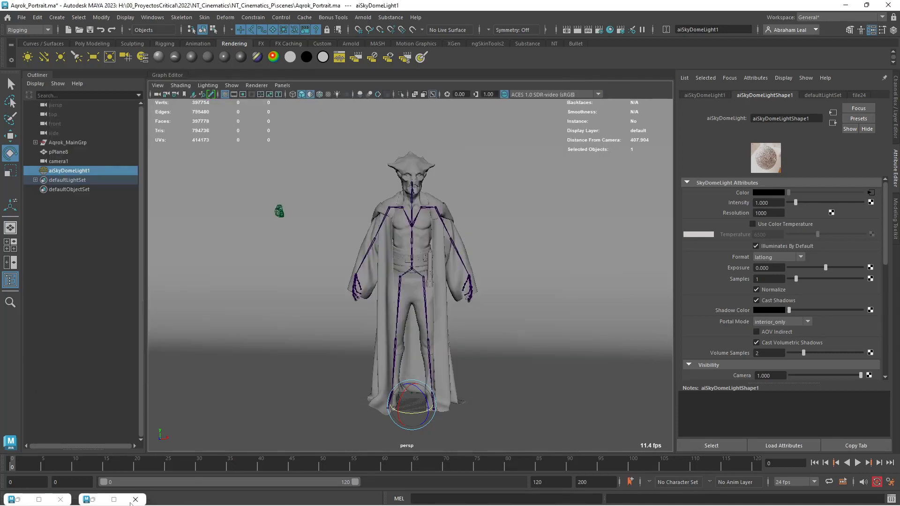
Start an Arnold render of the perspective view and bring up the Arnold RenderView.
{"action": "left_click", "coordinate": [363, 18]}
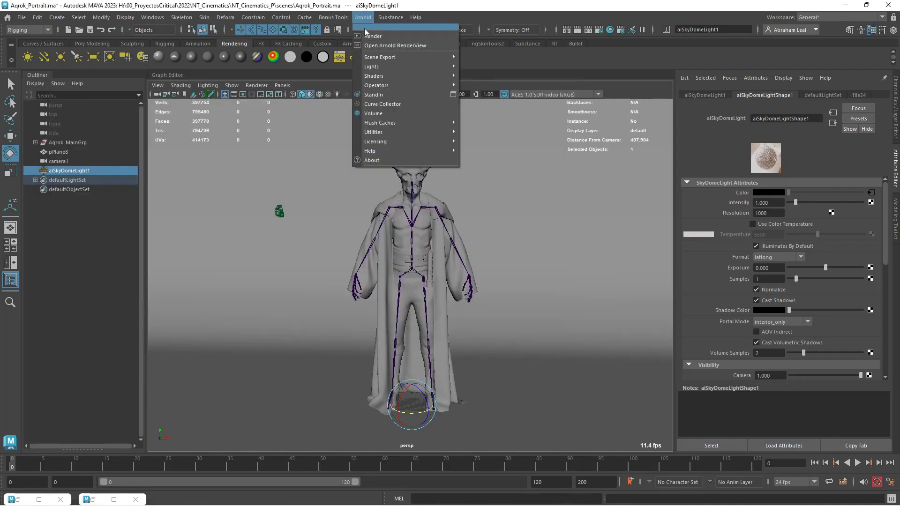
{"action": "left_click", "coordinate": [374, 38]}
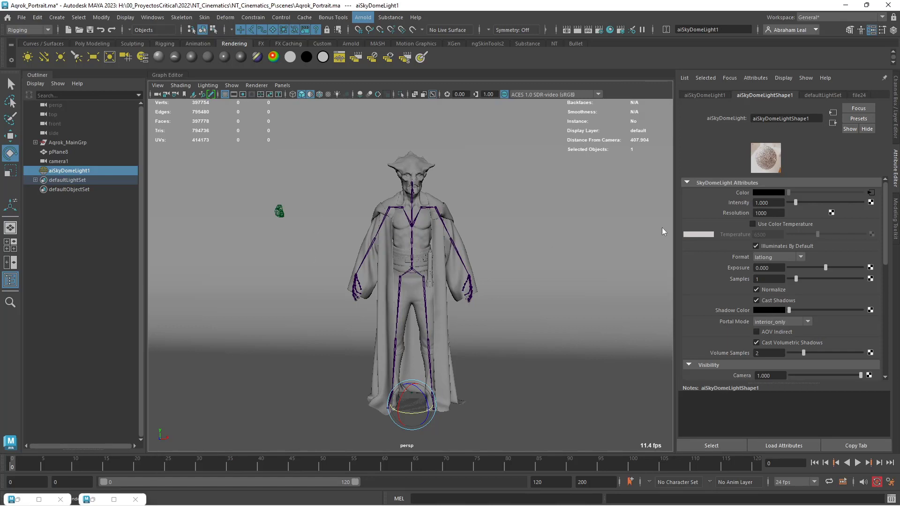
{"action": "left_click", "coordinate": [107, 500]}
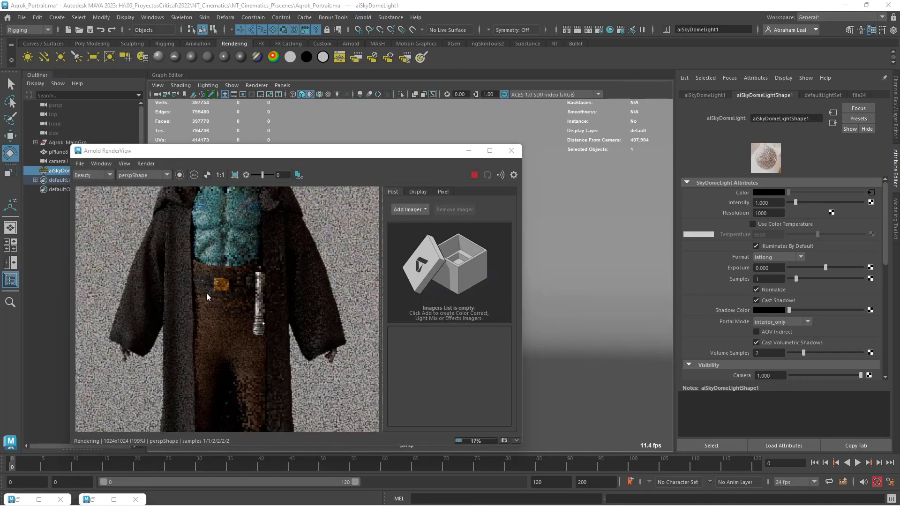
Examine the rendered character up close, including the torso, belt buckle and saber, and in full.
{"action": "scroll", "coordinate": [206, 293], "scroll_direction": "down", "scroll_amount": 1}
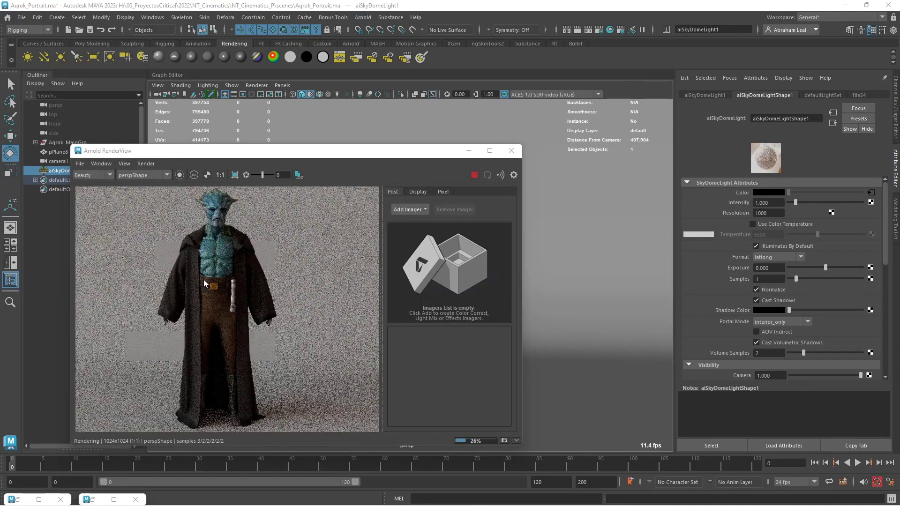
{"action": "middle_click_drag", "start_coordinate": [222, 266], "coordinate": [246, 309]}
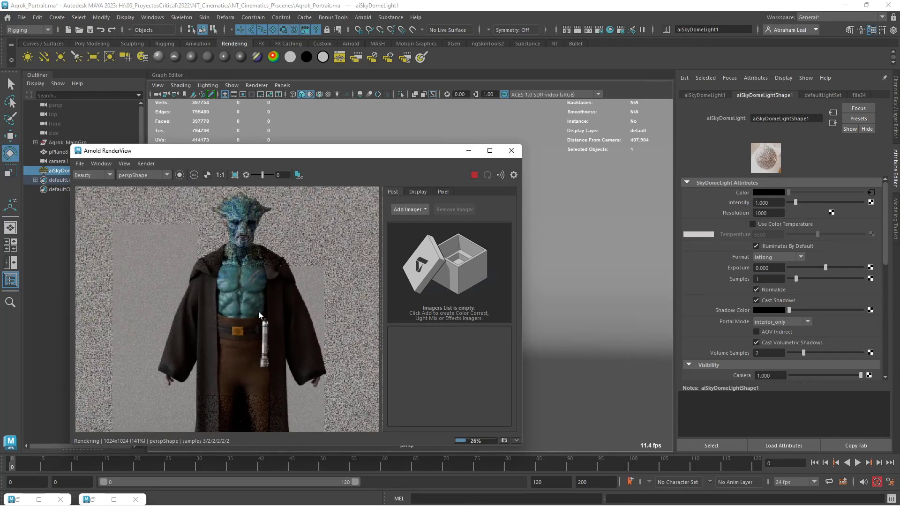
{"action": "scroll", "coordinate": [261, 318], "scroll_direction": "up", "scroll_amount": 4}
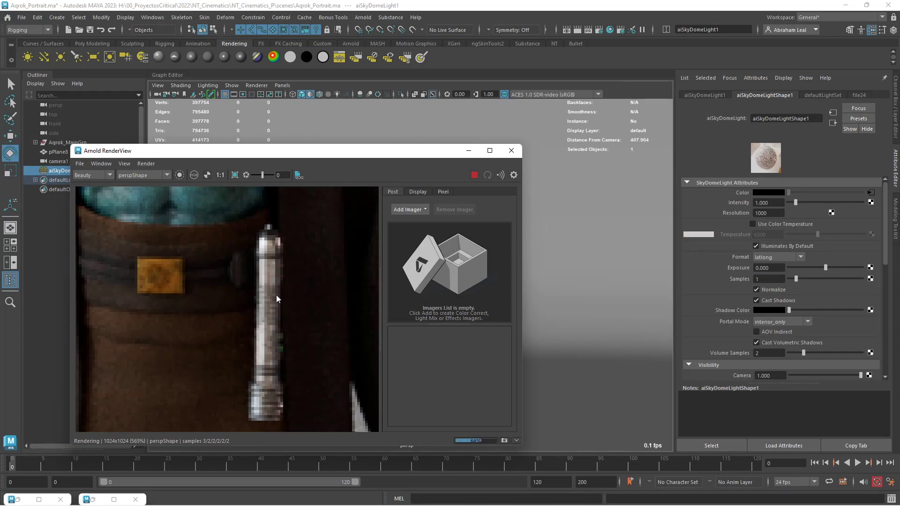
{"action": "scroll", "coordinate": [277, 295], "scroll_direction": "down", "scroll_amount": 6}
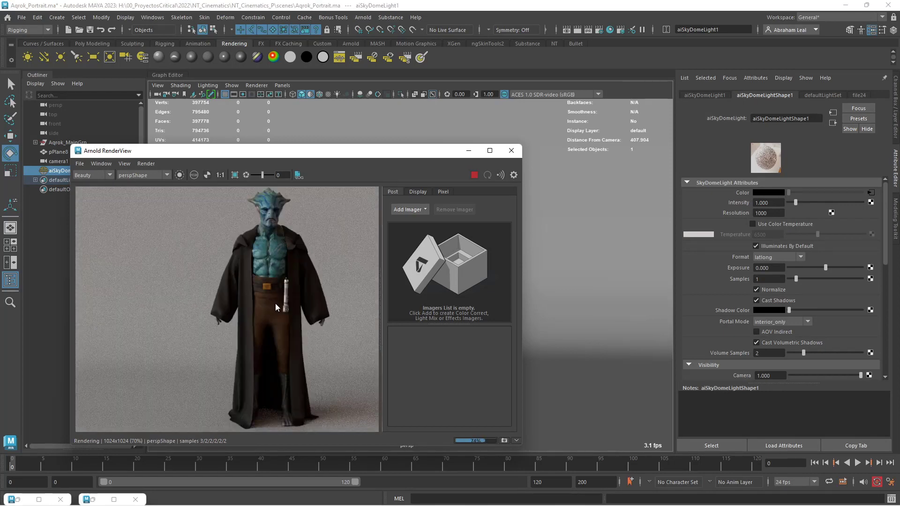
{"action": "scroll", "coordinate": [275, 302], "scroll_direction": "down", "scroll_amount": 1}
{"action": "scroll", "coordinate": [267, 291], "scroll_direction": "up", "scroll_amount": 10}
{"action": "scroll", "coordinate": [248, 288], "scroll_direction": "down", "scroll_amount": 9}
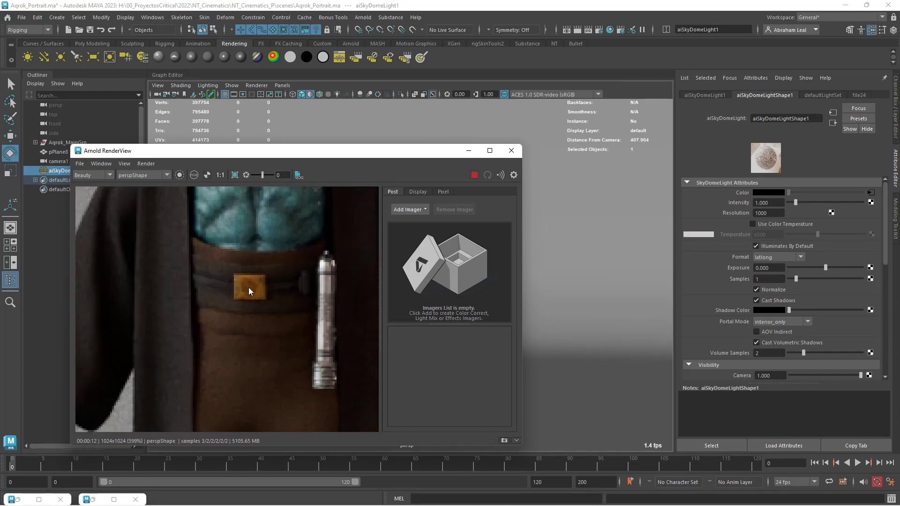
{"action": "scroll", "coordinate": [257, 294], "scroll_direction": "up", "scroll_amount": 5}
{"action": "scroll", "coordinate": [252, 291], "scroll_direction": "down", "scroll_amount": 10}
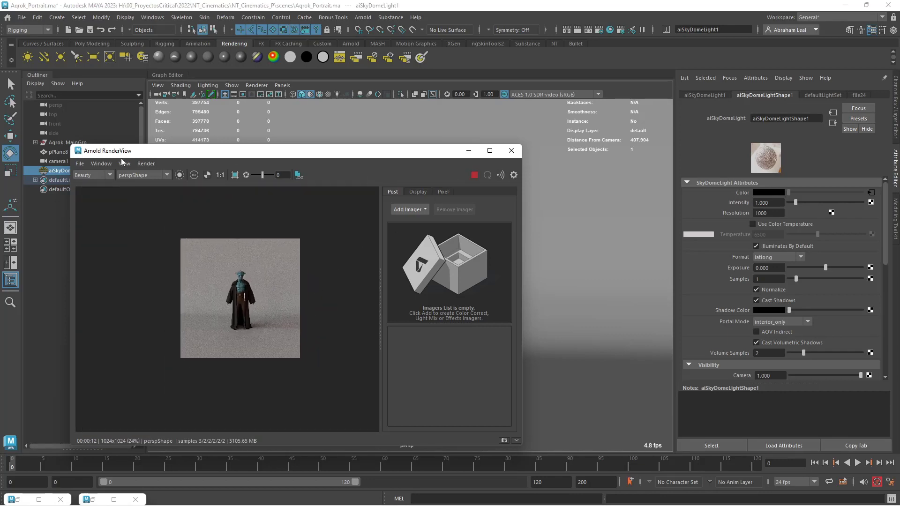
Set the render camera to cameraShape1 and check the character in the new render.
{"action": "left_click", "coordinate": [143, 190]}
{"action": "scroll", "coordinate": [262, 290], "scroll_direction": "up", "scroll_amount": 4}
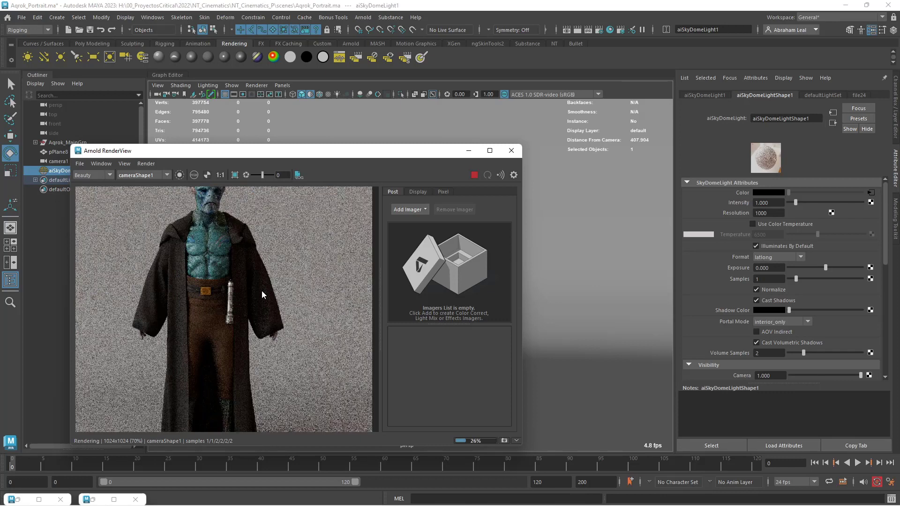
{"action": "scroll", "coordinate": [262, 292], "scroll_direction": "down", "scroll_amount": 2}
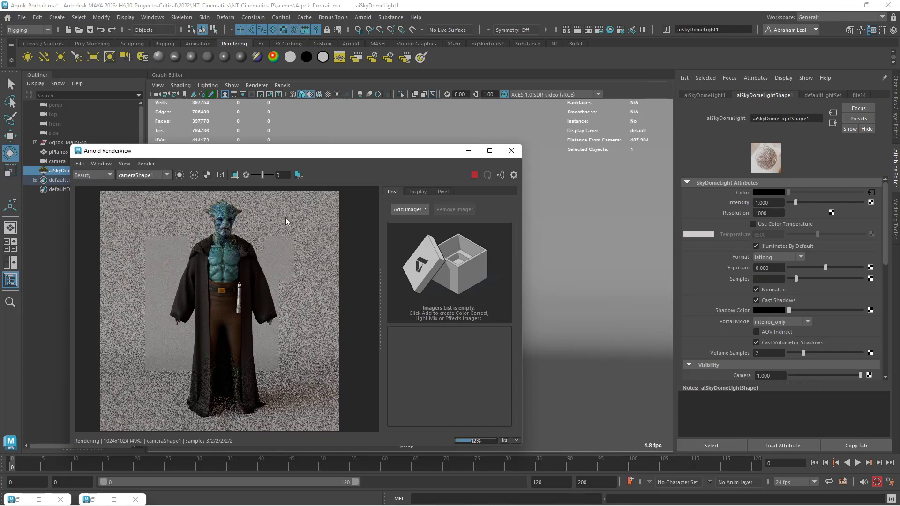
{"action": "scroll", "coordinate": [245, 323], "scroll_direction": "up", "scroll_amount": 1}
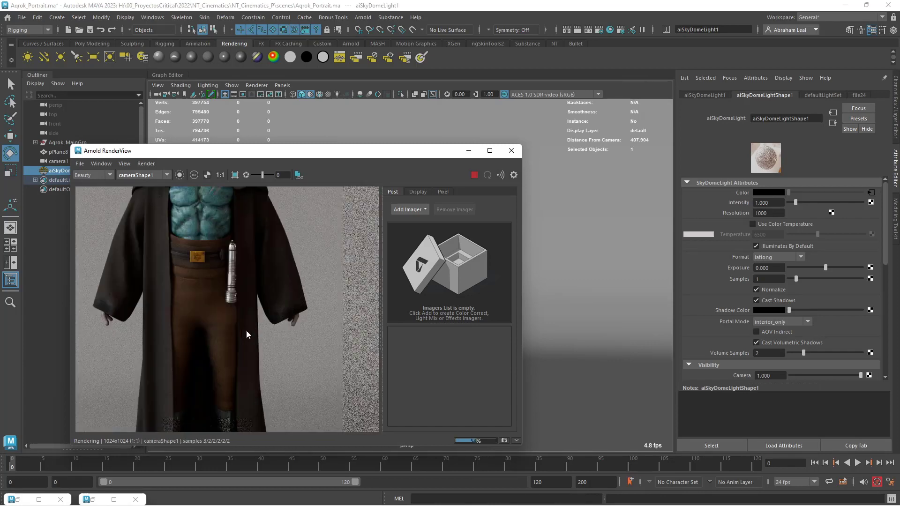
Examine the finished cameraShape1 render in full and up close at the torso, belt and saber, and move the RenderView aside.
{"action": "scroll", "coordinate": [282, 268], "scroll_direction": "down", "scroll_amount": 1}
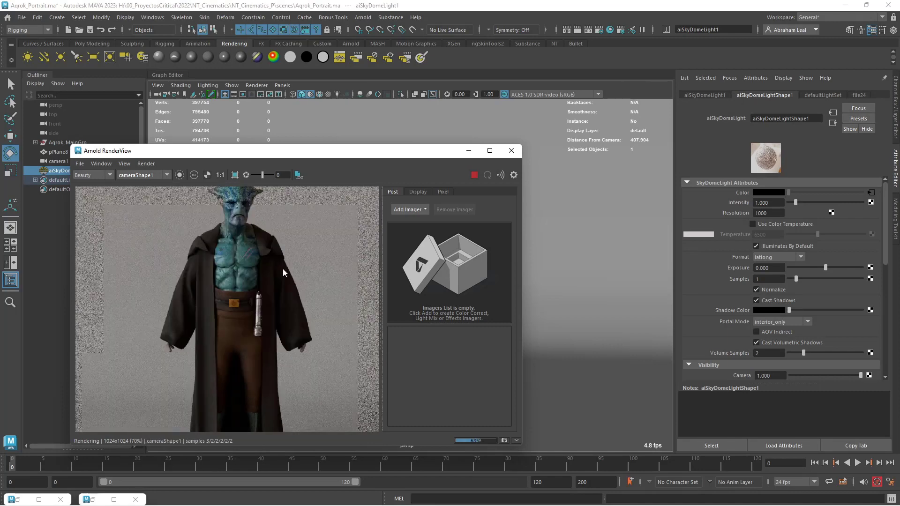
{"action": "scroll", "coordinate": [295, 275], "scroll_direction": "down", "scroll_amount": 1}
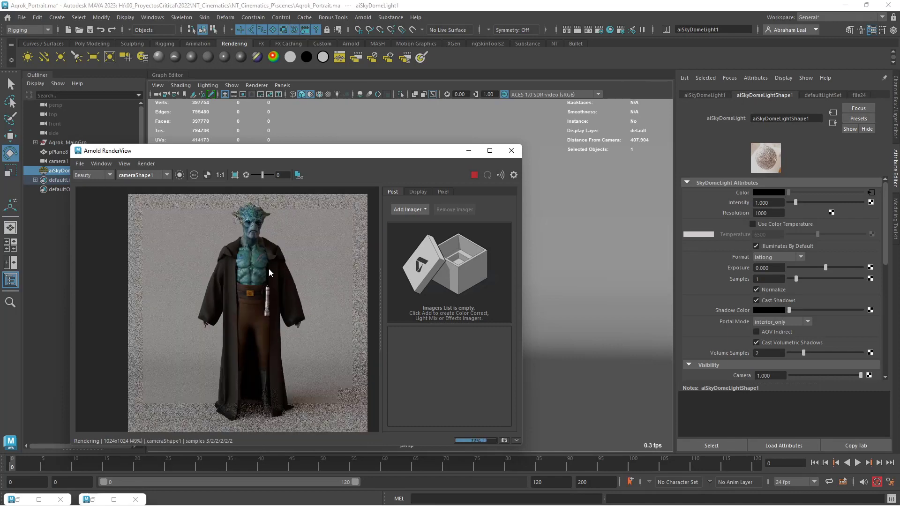
{"action": "scroll", "coordinate": [259, 267], "scroll_direction": "up", "scroll_amount": 3}
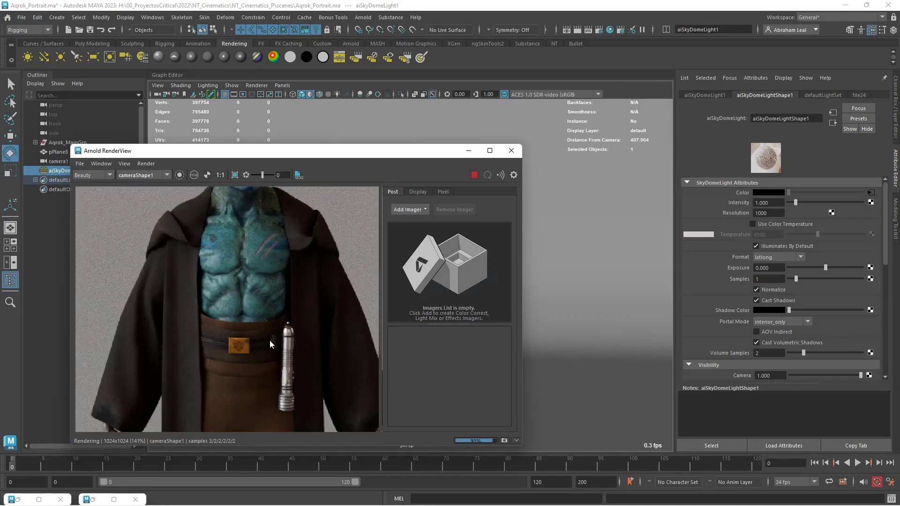
{"action": "scroll", "coordinate": [272, 328], "scroll_direction": "down", "scroll_amount": 2}
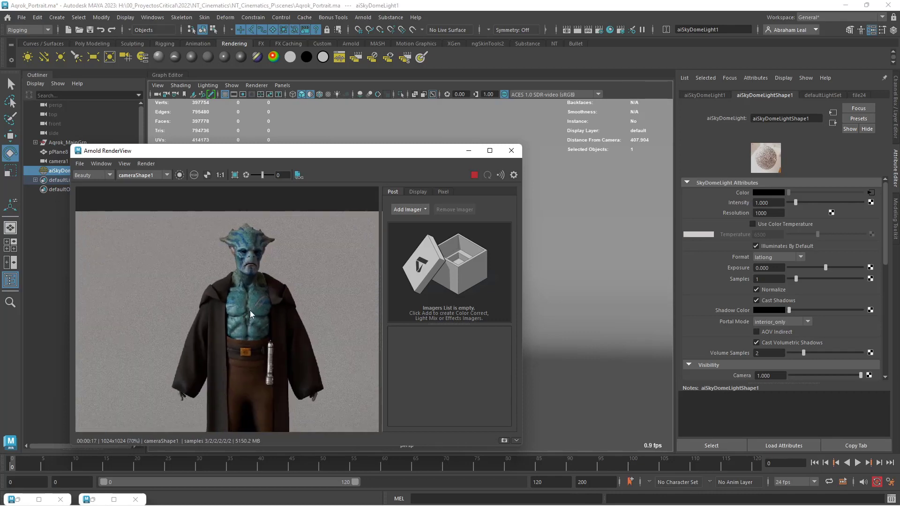
{"action": "scroll", "coordinate": [252, 314], "scroll_direction": "up", "scroll_amount": 2}
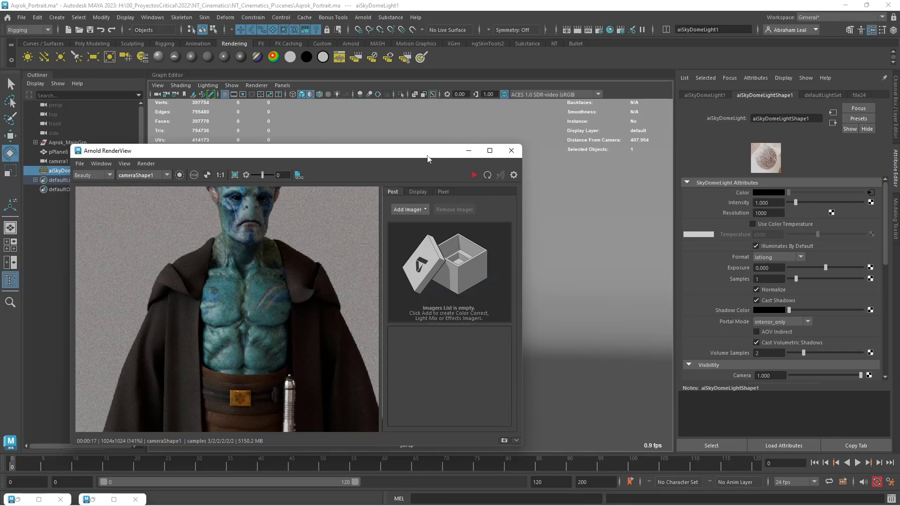
{"action": "left_click_drag", "start_coordinate": [416, 155], "coordinate": [437, 150]}
{"action": "left_click", "coordinate": [489, 146]}
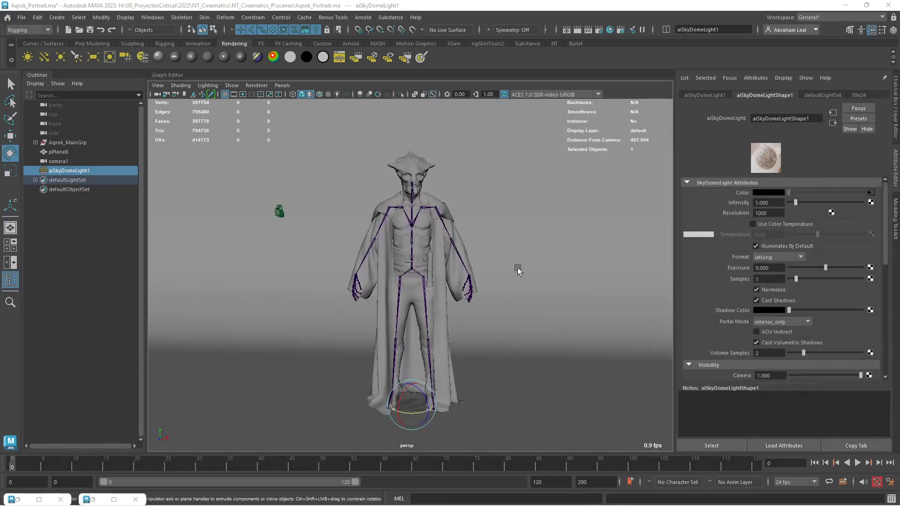
Set the intensity of aiSkyDomeLight1 to 0.
{"action": "right_click_drag", "start_coordinate": [517, 268], "coordinate": [302, 284], "text": "alt"}
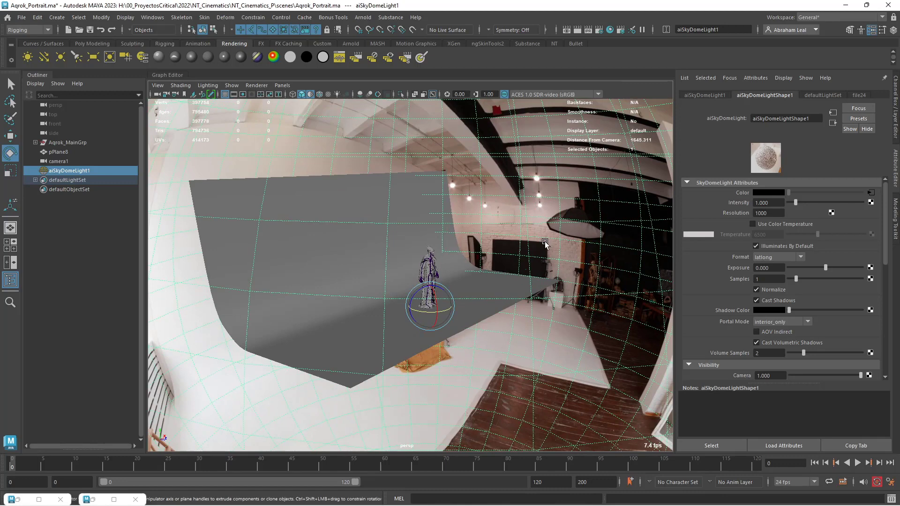
{"action": "left_click_drag", "start_coordinate": [548, 228], "coordinate": [540, 247], "text": "alt"}
{"action": "key", "text": "ctrl+a"}
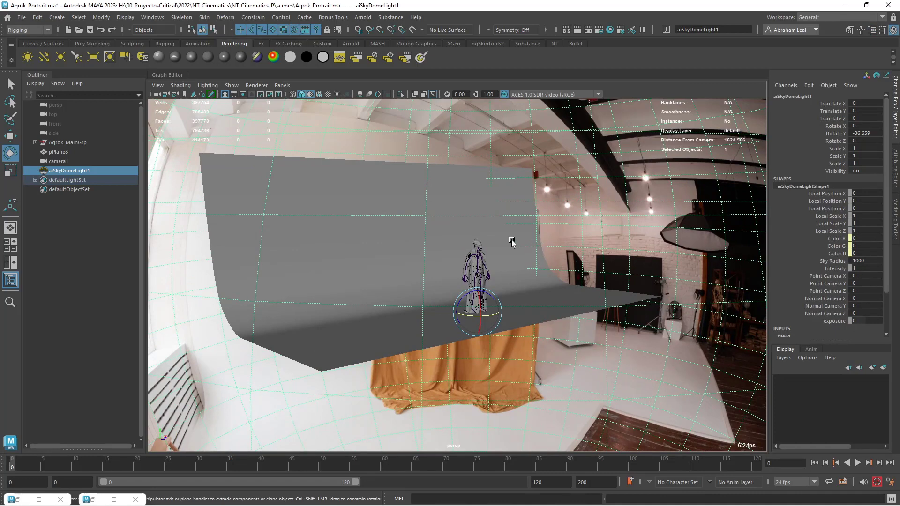
{"action": "scroll", "coordinate": [517, 251], "scroll_direction": "up", "scroll_amount": 6}
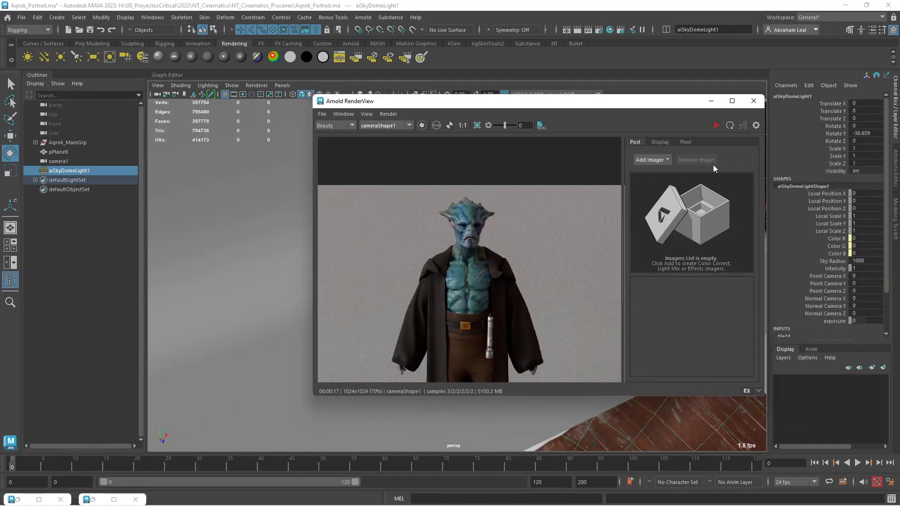
{"action": "left_click", "coordinate": [709, 102]}
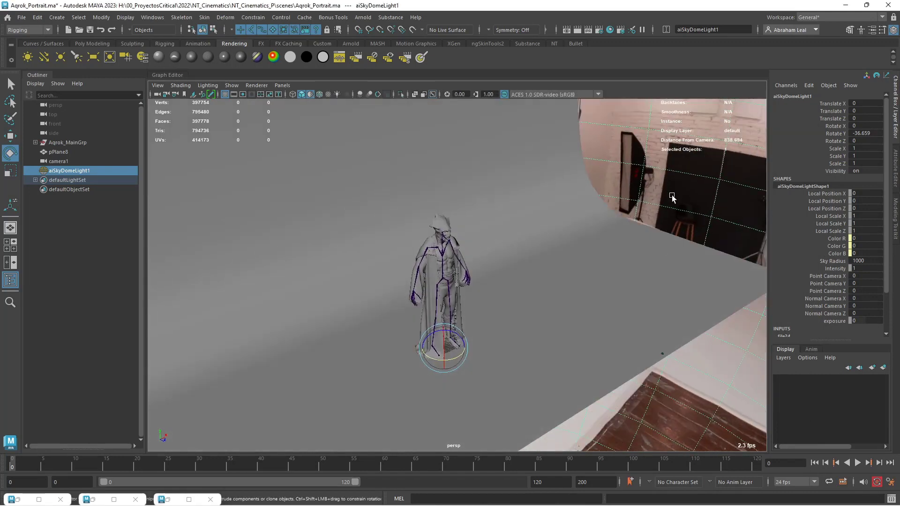
{"action": "key", "text": "ctrl+a"}
{"action": "left_click_drag", "start_coordinate": [780, 202], "coordinate": [746, 199]}
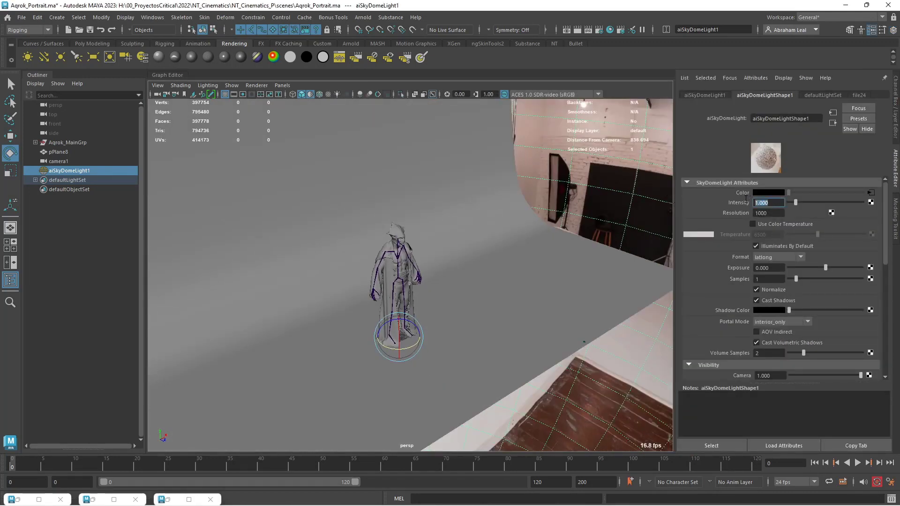
{"action": "type", "text": "0"}
{"action": "key", "text": "Return"}
Create an Arnold area light and raise it above the character's head.
{"action": "scroll", "coordinate": [422, 267], "scroll_direction": "down", "scroll_amount": 5}
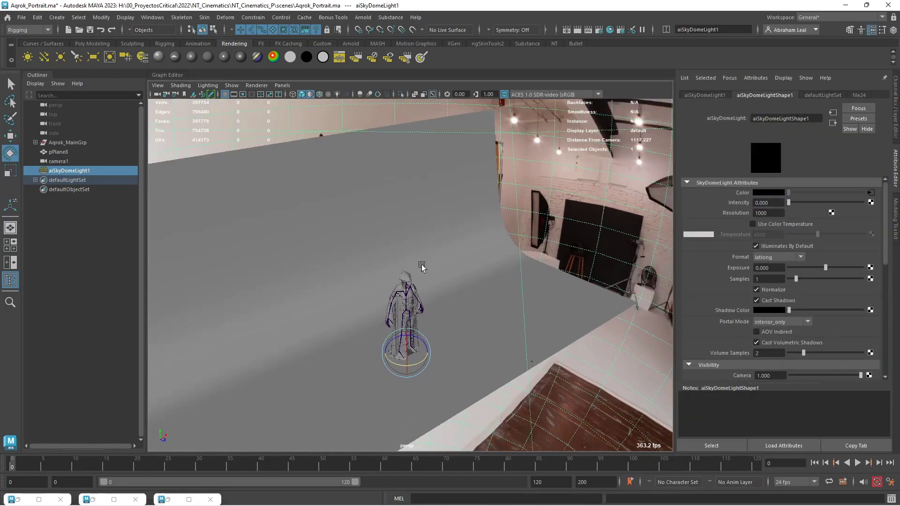
{"action": "left_click", "coordinate": [367, 18]}
{"action": "mouse_move", "coordinate": [383, 68]}
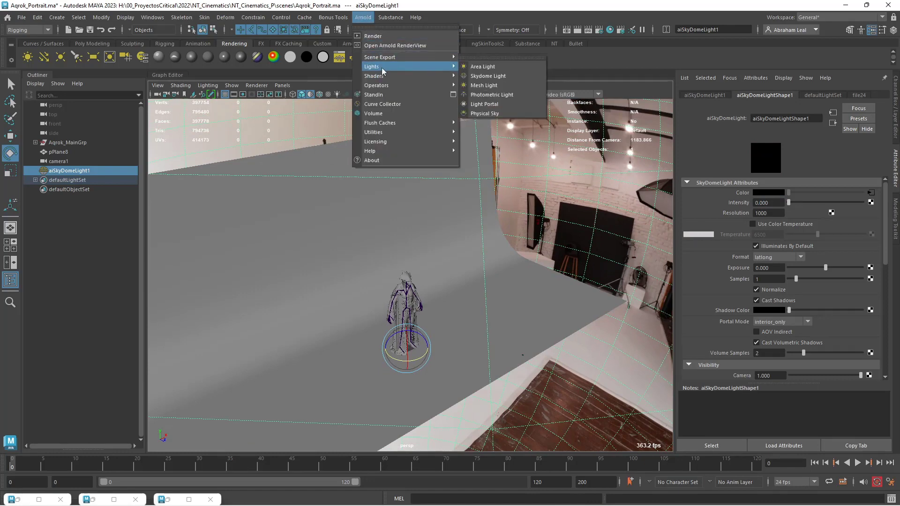
{"action": "left_click", "coordinate": [482, 67]}
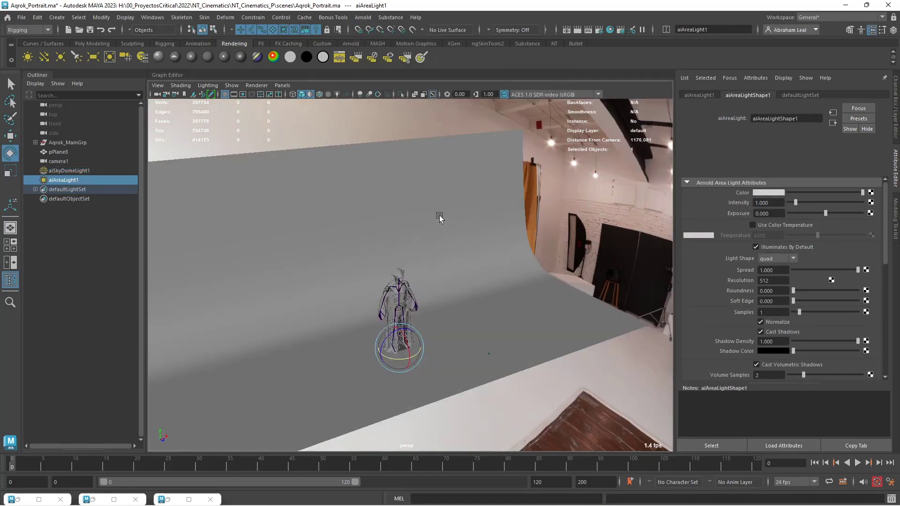
{"action": "mouse_move", "coordinate": [440, 215]}
{"action": "left_mouse_down", "text": "alt"}
{"action": "mouse_move", "coordinate": [365, 330]}
{"action": "mouse_move", "coordinate": [347, 260]}
{"action": "mouse_move", "coordinate": [397, 249]}
{"action": "mouse_move", "coordinate": [424, 220]}
{"action": "left_mouse_up", "text": "alt"}
{"action": "key", "text": "w"}
{"action": "scroll", "coordinate": [402, 247], "scroll_direction": "up", "scroll_amount": 8}
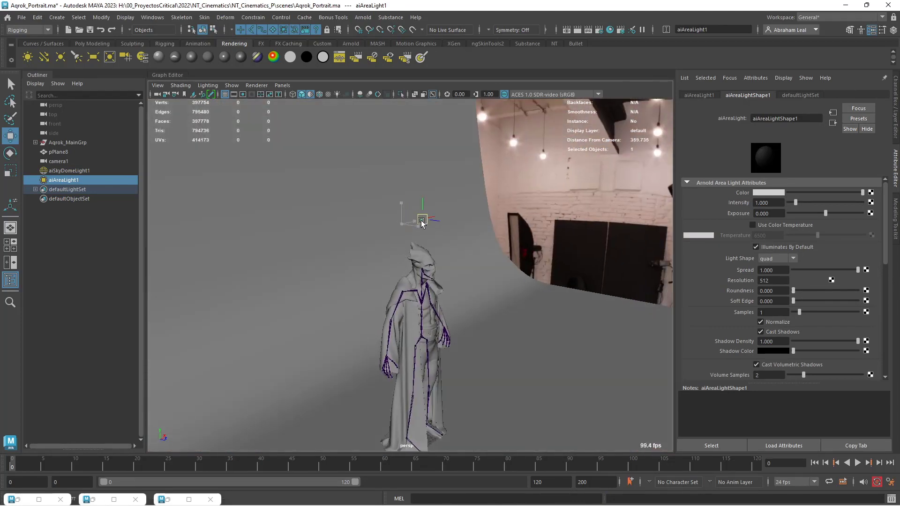
Switch to the Poly Haven page in Chrome and search Google Images for "rembrandt".
{"action": "key", "text": "super"}
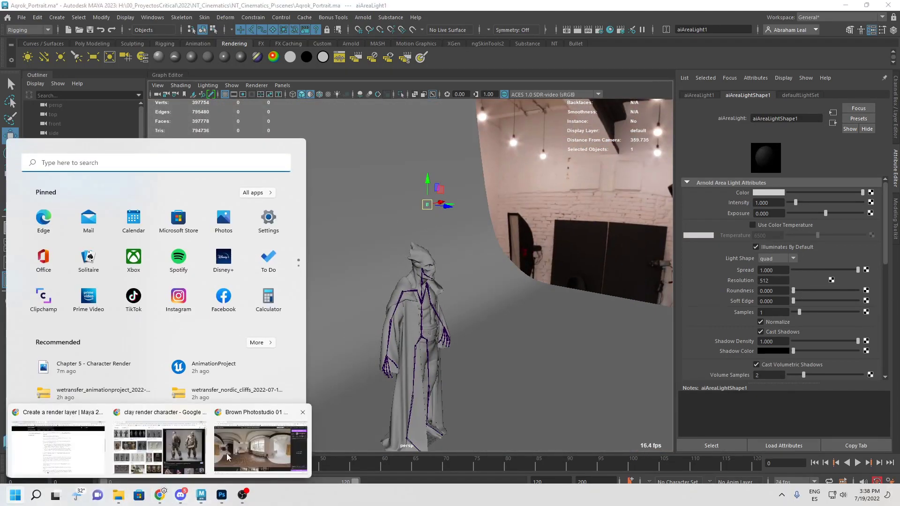
{"action": "left_click", "coordinate": [321, 185]}
{"action": "key", "text": "alt+Tab"}
{"action": "left_click", "coordinate": [352, 25]}
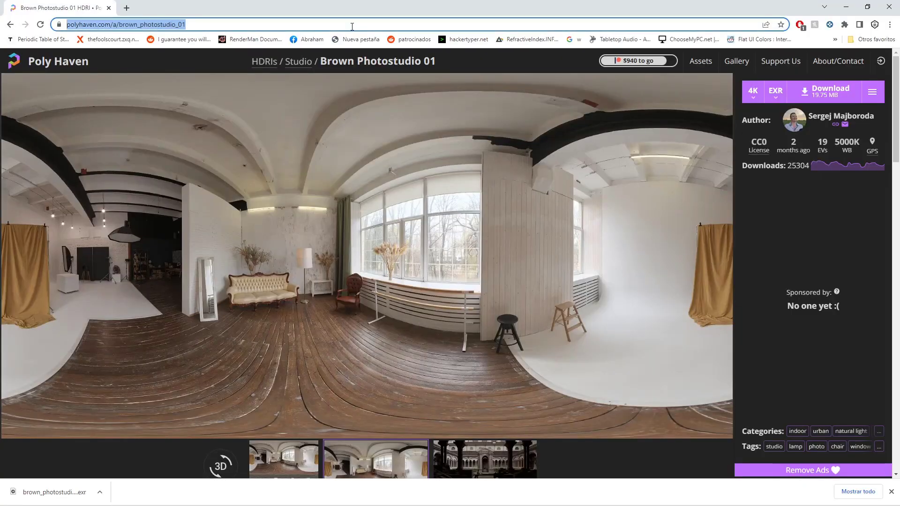
{"action": "type", "text": "rembrandt"}
{"action": "key", "text": "Return"}
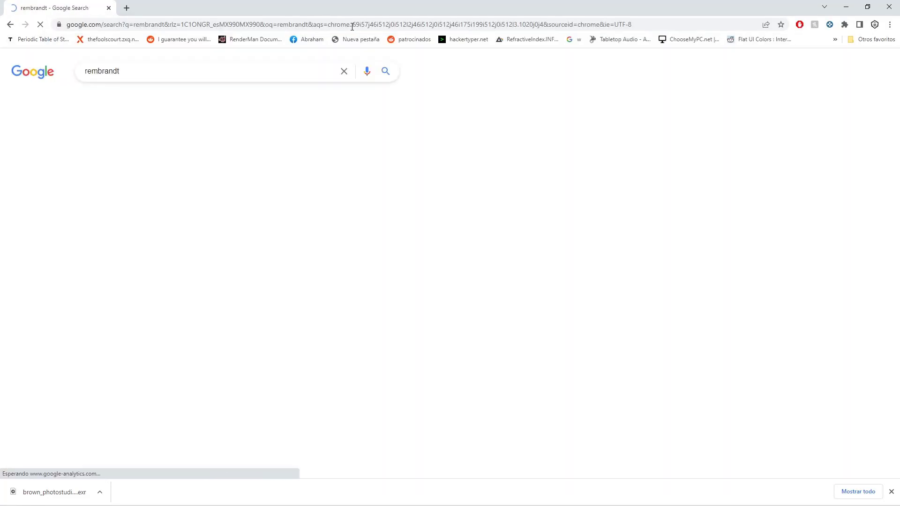
{"action": "left_click", "coordinate": [134, 105]}
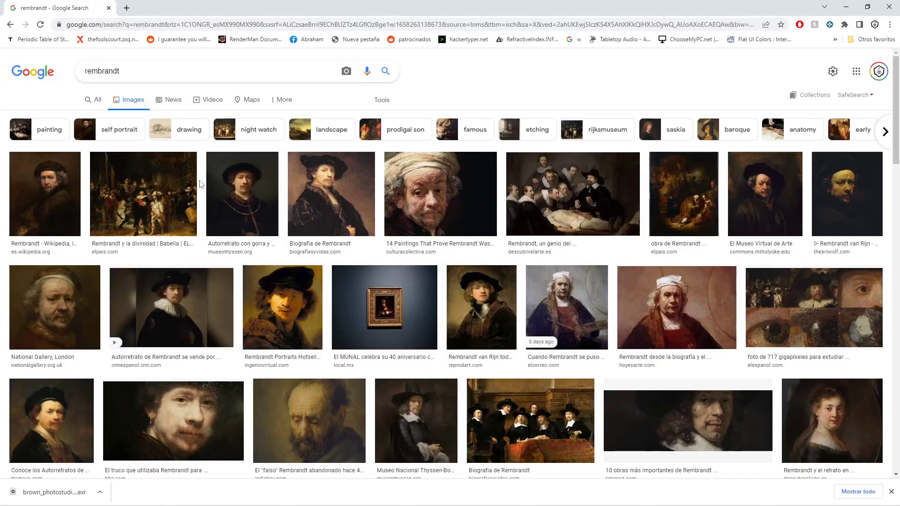
Examine the lighting in Rembrandt's self-portraits with the dark cap and the white cap, and return to Maya.
{"action": "left_click", "coordinate": [240, 191]}
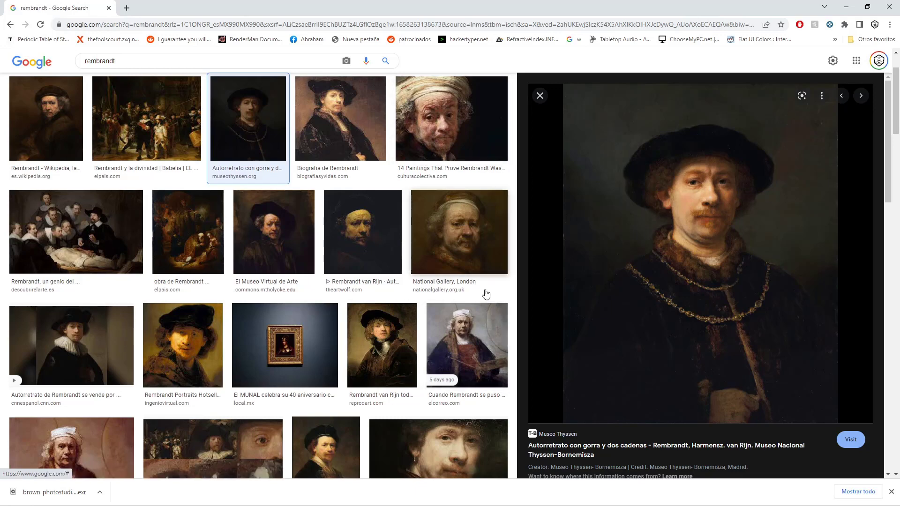
{"action": "left_click", "coordinate": [468, 341]}
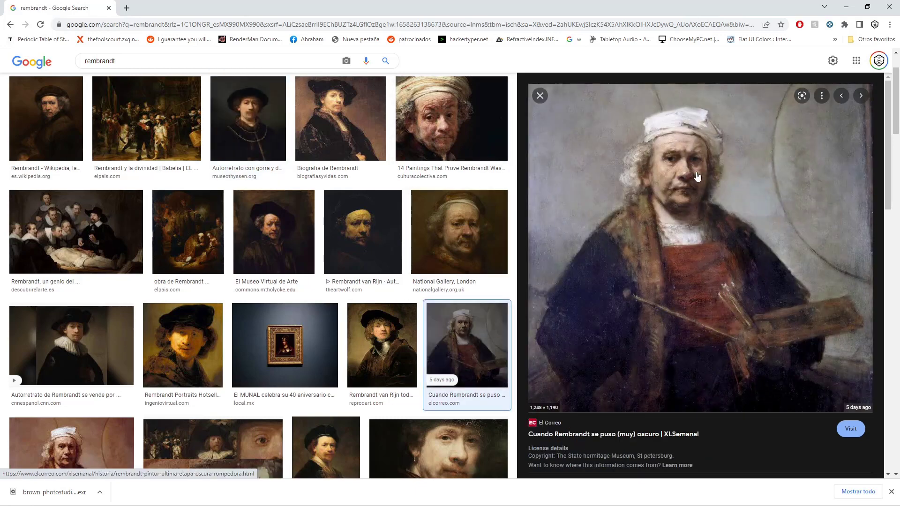
{"action": "scroll", "coordinate": [185, 278], "scroll_direction": "down", "scroll_amount": 3}
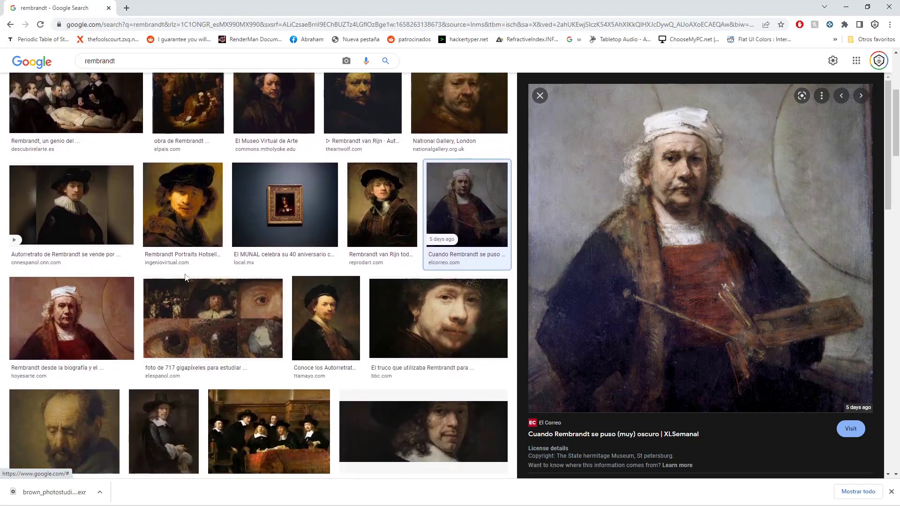
{"action": "left_click", "coordinate": [846, 7]}
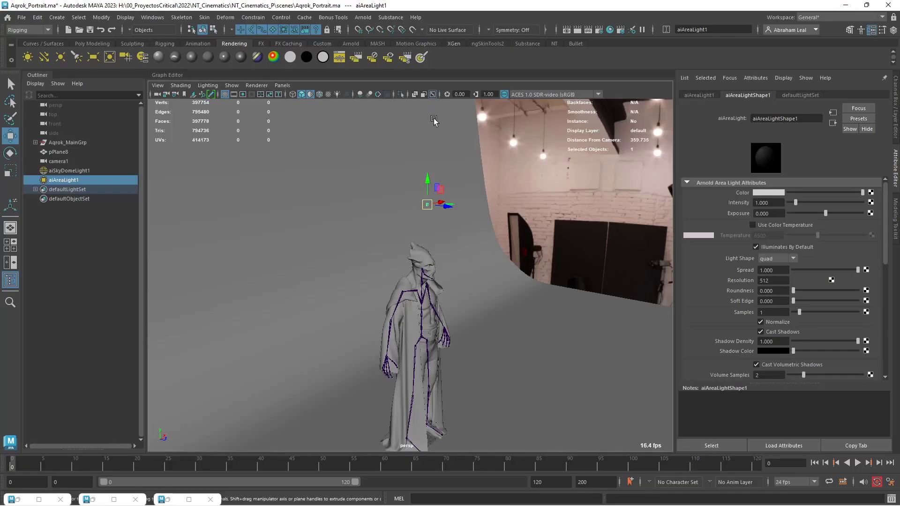
Enlarge the area light and place it in front of the character, out to the character's right side.
{"action": "scroll", "coordinate": [413, 257], "scroll_direction": "down", "scroll_amount": 2}
{"action": "mouse_move", "coordinate": [430, 250]}
{"action": "left_mouse_down", "text": "alt"}
{"action": "mouse_move", "coordinate": [413, 257]}
{"action": "mouse_move", "coordinate": [438, 259]}
{"action": "left_mouse_up", "text": "alt"}
{"action": "key", "text": "r"}
{"action": "left_click_drag", "start_coordinate": [382, 247], "coordinate": [283, 251]}
{"action": "key", "text": "w"}
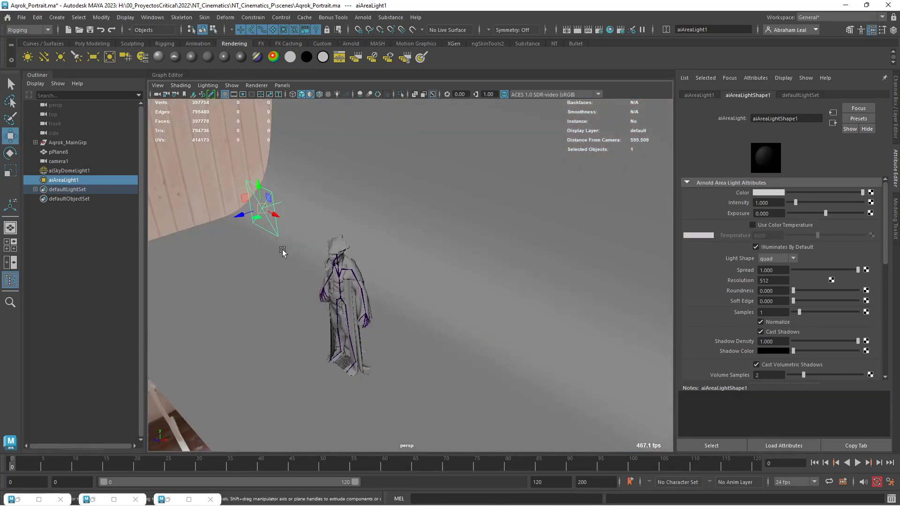
{"action": "middle_click_drag", "start_coordinate": [283, 250], "coordinate": [342, 260], "text": "alt"}
{"action": "left_click_drag", "start_coordinate": [328, 223], "coordinate": [288, 243]}
Rotate the area light towards the character and change its light shape to disk.
{"action": "key", "text": "e"}
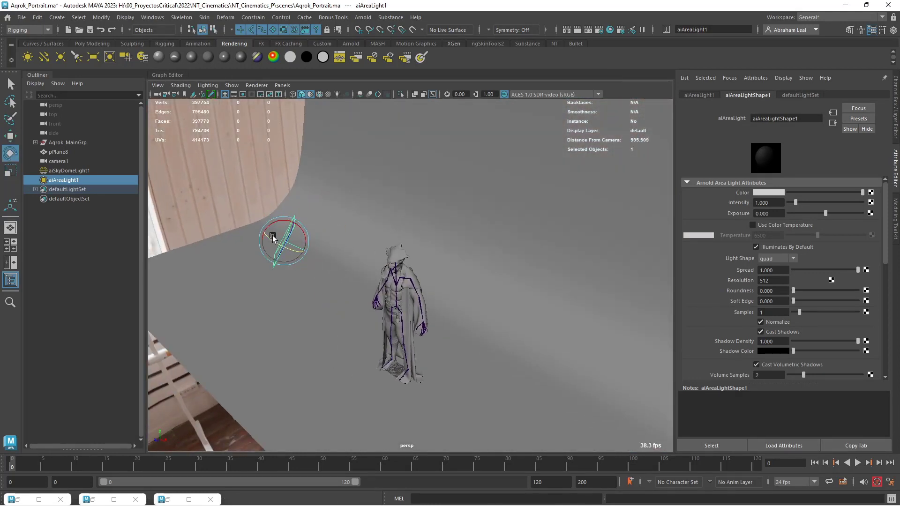
{"action": "left_click", "coordinate": [784, 260]}
{"action": "left_click", "coordinate": [778, 284]}
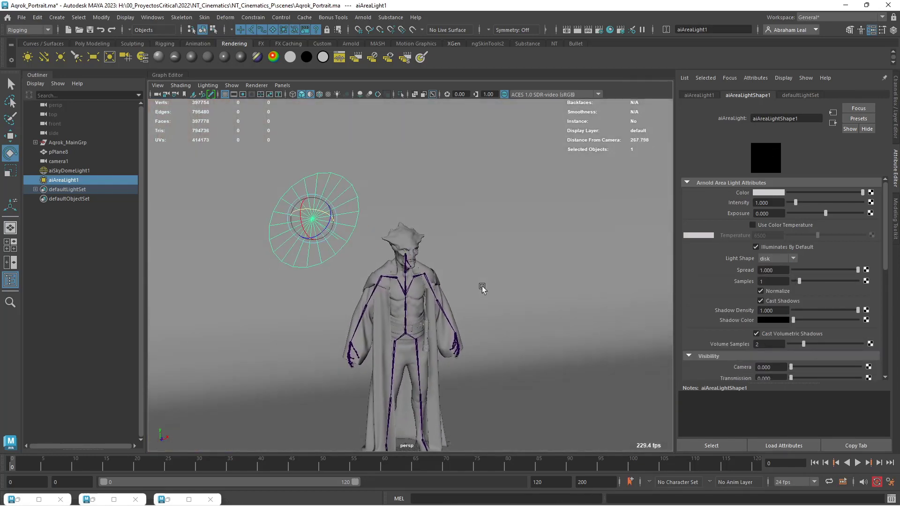
Reposition the disk-shaped area light higher on the character's right side, above head level.
{"action": "left_click_drag", "start_coordinate": [379, 247], "coordinate": [393, 291], "text": "alt"}
{"action": "key", "text": "w"}
{"action": "left_click_drag", "start_coordinate": [359, 404], "coordinate": [314, 122]}
{"action": "key", "text": "e"}
{"action": "key", "text": "w"}
Turn the character's upper body by rotating the selected spine joints about 4.1 degrees in Y.
{"action": "left_click_drag", "start_coordinate": [328, 157], "coordinate": [328, 196], "text": "alt"}
{"action": "scroll", "coordinate": [583, 358], "scroll_direction": "up", "scroll_amount": 8}
{"action": "mouse_move", "coordinate": [404, 312]}
{"action": "left_mouse_down", "text": "alt"}
{"action": "mouse_move", "coordinate": [310, 264]}
{"action": "mouse_move", "coordinate": [398, 300]}
{"action": "mouse_move", "coordinate": [408, 291]}
{"action": "mouse_move", "coordinate": [412, 300]}
{"action": "left_mouse_up", "text": "alt"}
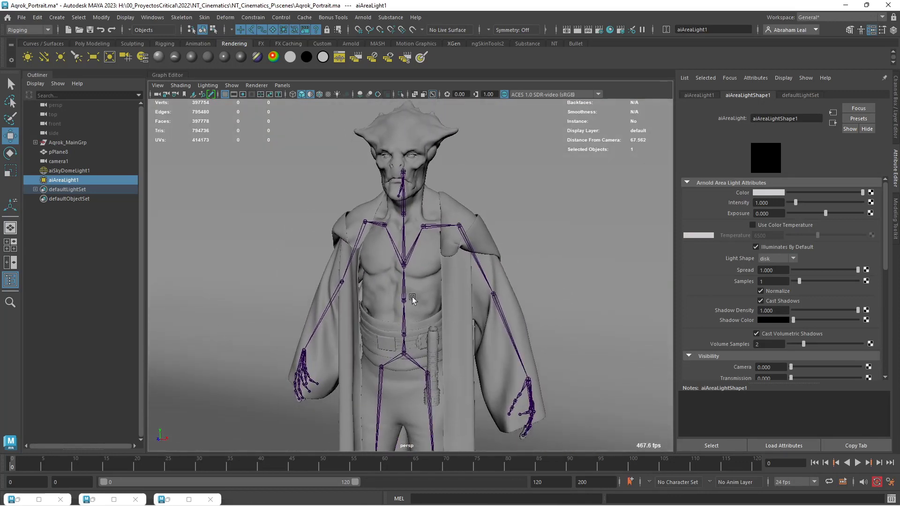
{"action": "key", "text": "q"}
{"action": "left_click", "coordinate": [405, 300]}
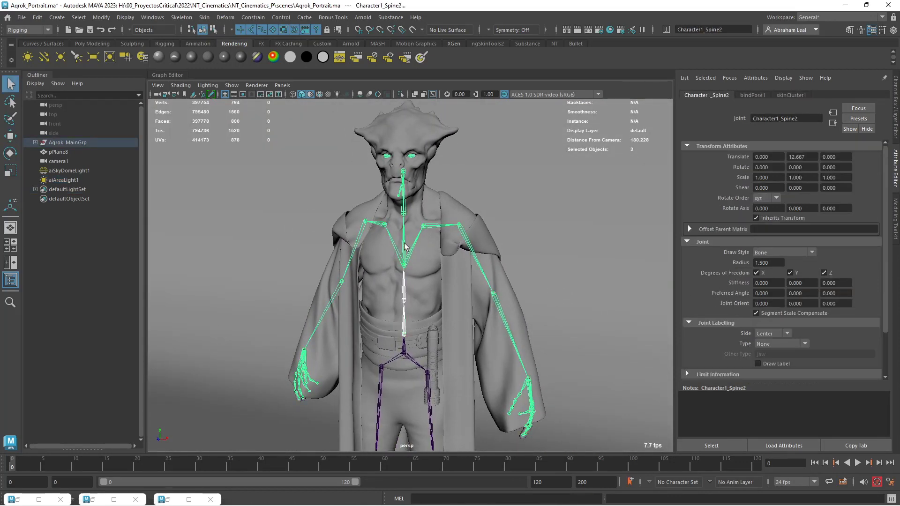
{"action": "key", "text": "e"}
{"action": "left_click_drag", "start_coordinate": [404, 268], "coordinate": [409, 273]}
{"action": "mouse_move", "coordinate": [409, 273]}
{"action": "right_mouse_down", "text": "alt"}
{"action": "mouse_move", "coordinate": [328, 225]}
{"action": "mouse_move", "coordinate": [311, 227]}
{"action": "mouse_move", "coordinate": [314, 243]}
{"action": "mouse_move", "coordinate": [408, 282]}
{"action": "right_mouse_up", "text": "alt"}
{"action": "key", "text": "ctrl+z"}
{"action": "key", "text": "ctrl+z"}
{"action": "key", "text": "ctrl+z"}
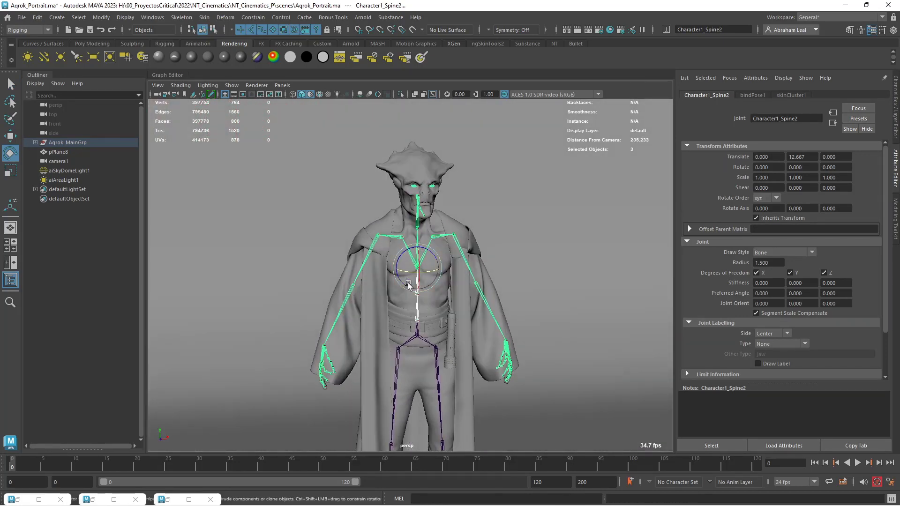
{"action": "left_click_drag", "start_coordinate": [407, 273], "coordinate": [407, 274]}
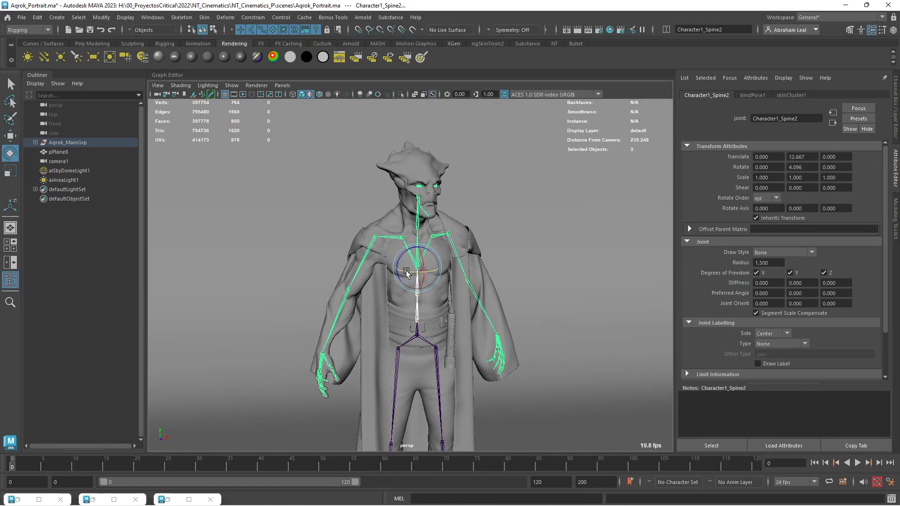
Rotate the base joint of the character's right thumb to about 10 degrees in X.
{"action": "left_click", "coordinate": [369, 296]}
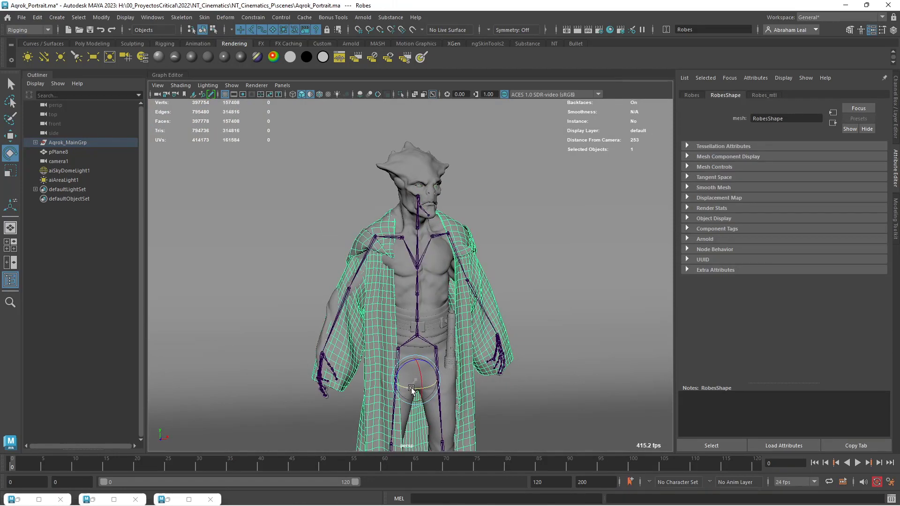
{"action": "left_click_drag", "start_coordinate": [413, 388], "coordinate": [472, 319], "text": "alt"}
{"action": "key", "text": "w"}
{"action": "left_click", "coordinate": [580, 373]}
{"action": "right_click_drag", "start_coordinate": [473, 319], "coordinate": [472, 415], "text": "alt"}
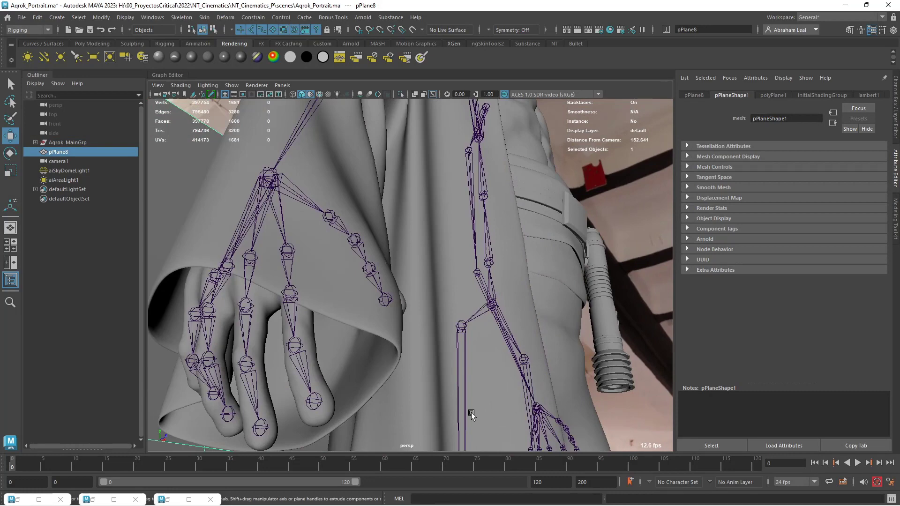
{"action": "left_click", "coordinate": [348, 228]}
{"action": "key", "text": "e"}
{"action": "left_click_drag", "start_coordinate": [349, 219], "coordinate": [376, 238]}
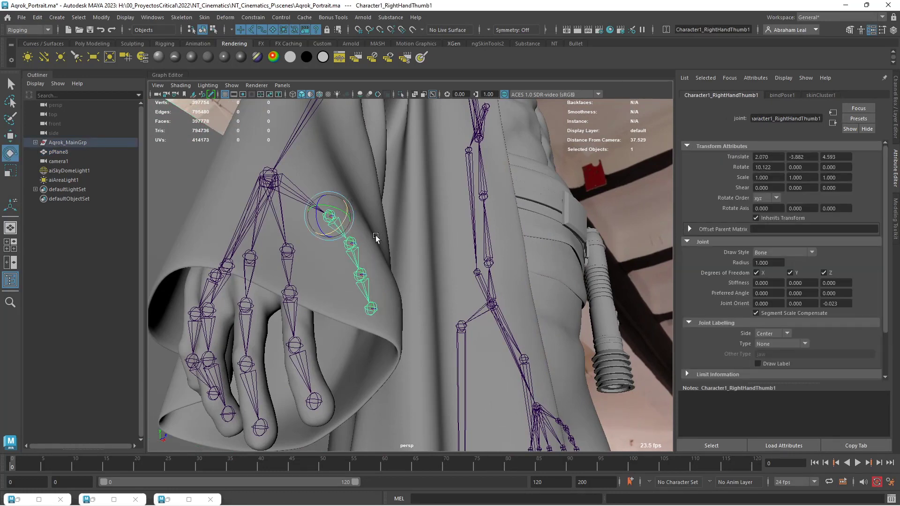
Tilt and turn the head by rotating the neck joint to about 6.6 degrees in X and 12 degrees in Y.
{"action": "middle_click_drag", "start_coordinate": [376, 238], "coordinate": [398, 364], "text": "alt"}
{"action": "right_click_drag", "start_coordinate": [398, 364], "coordinate": [387, 297], "text": "alt"}
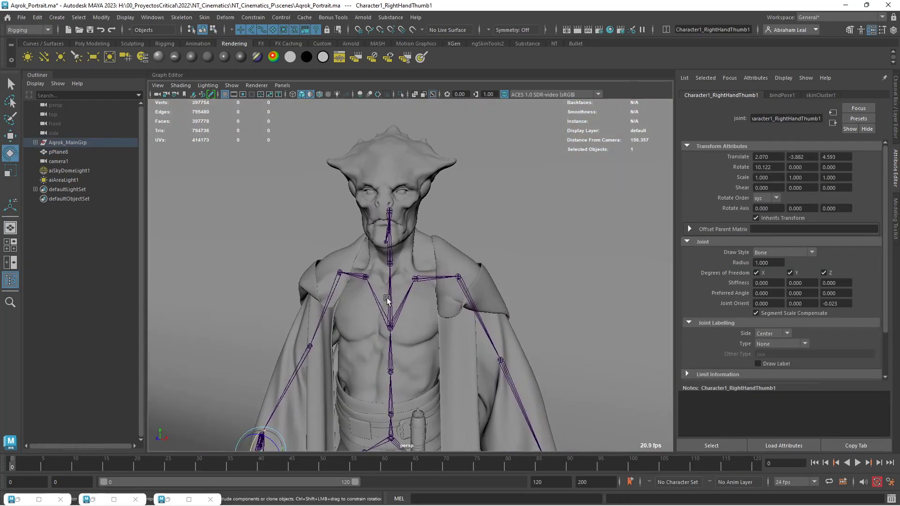
{"action": "left_click", "coordinate": [389, 257]}
{"action": "left_click_drag", "start_coordinate": [389, 257], "coordinate": [407, 268]}
{"action": "right_click_drag", "start_coordinate": [407, 268], "coordinate": [320, 231], "text": "alt"}
{"action": "left_click_drag", "start_coordinate": [320, 231], "coordinate": [336, 282], "text": "alt"}
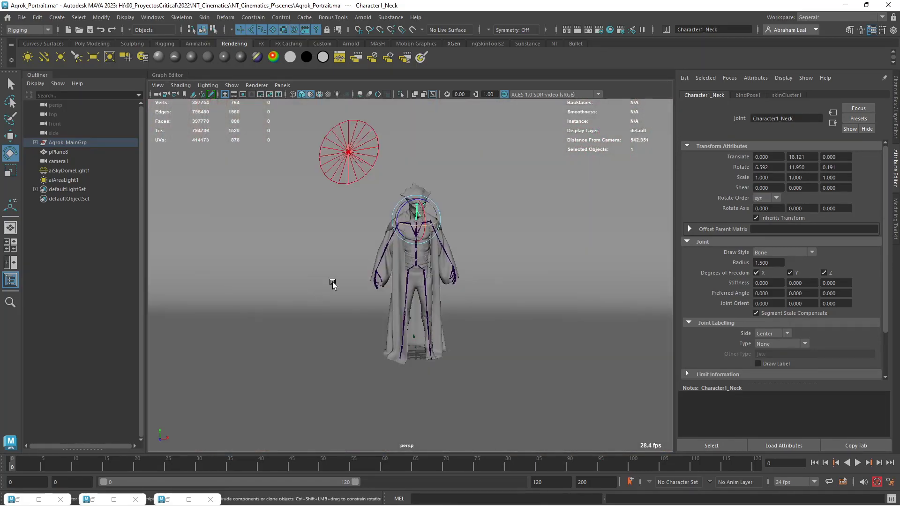
Look through camera1 and reframe the character so the full body fits inside the square resolution gate.
{"action": "right_click_drag", "start_coordinate": [335, 281], "coordinate": [520, 380], "text": "alt"}
{"action": "left_click_drag", "start_coordinate": [520, 381], "coordinate": [249, 232], "text": "alt"}
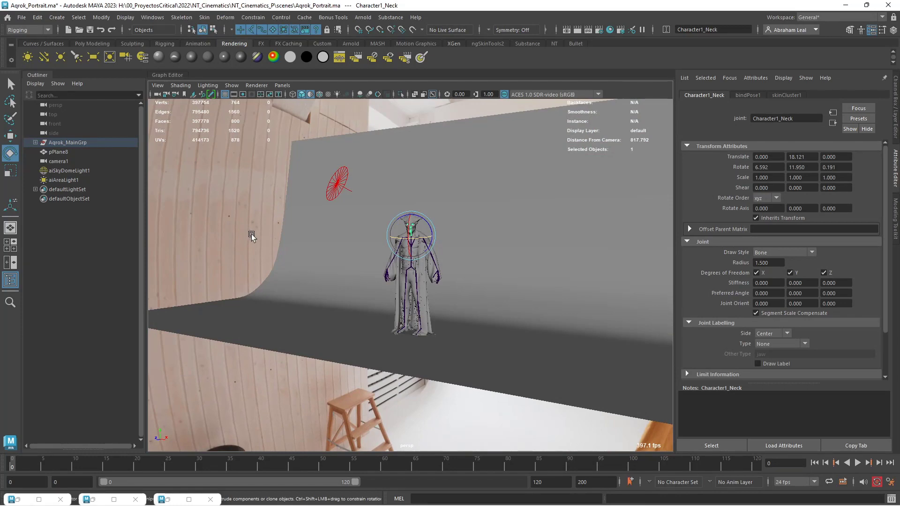
{"action": "left_click", "coordinate": [251, 235]}
{"action": "left_click", "coordinate": [282, 85]}
{"action": "left_click", "coordinate": [311, 125]}
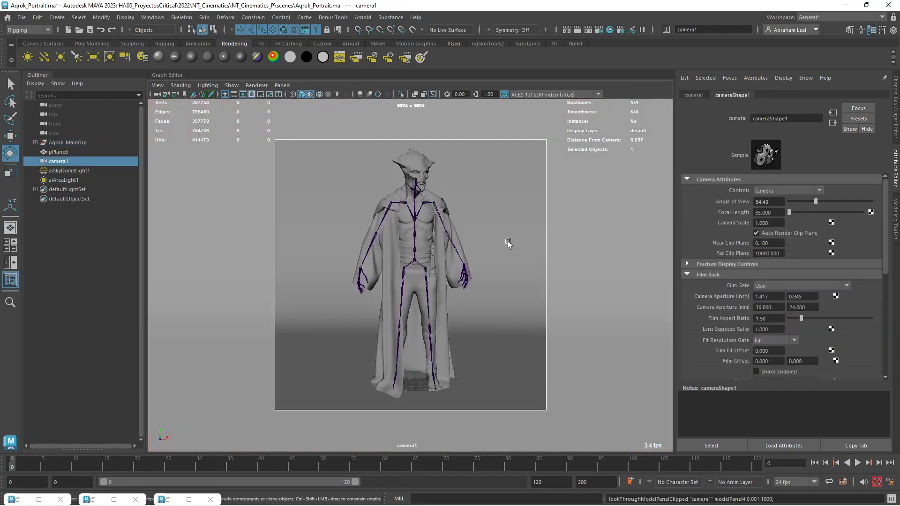
{"action": "scroll", "coordinate": [478, 241], "scroll_direction": "up", "scroll_amount": 5}
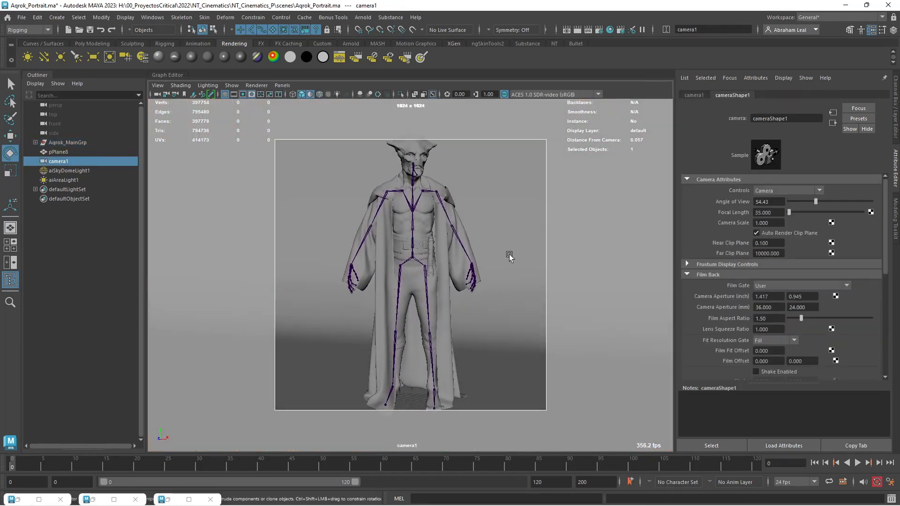
{"action": "left_click", "coordinate": [475, 244]}
{"action": "scroll", "coordinate": [498, 257], "scroll_direction": "down", "scroll_amount": 5}
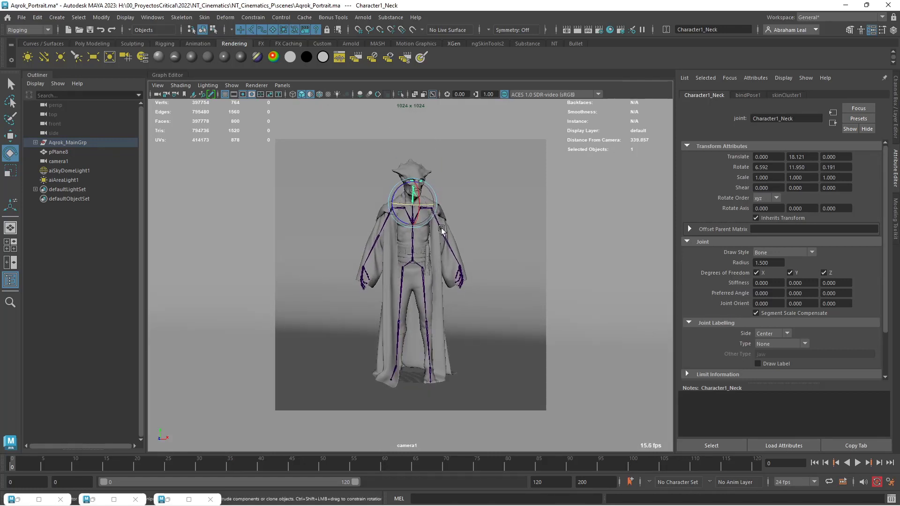
{"action": "scroll", "coordinate": [447, 245], "scroll_direction": "up", "scroll_amount": 2}
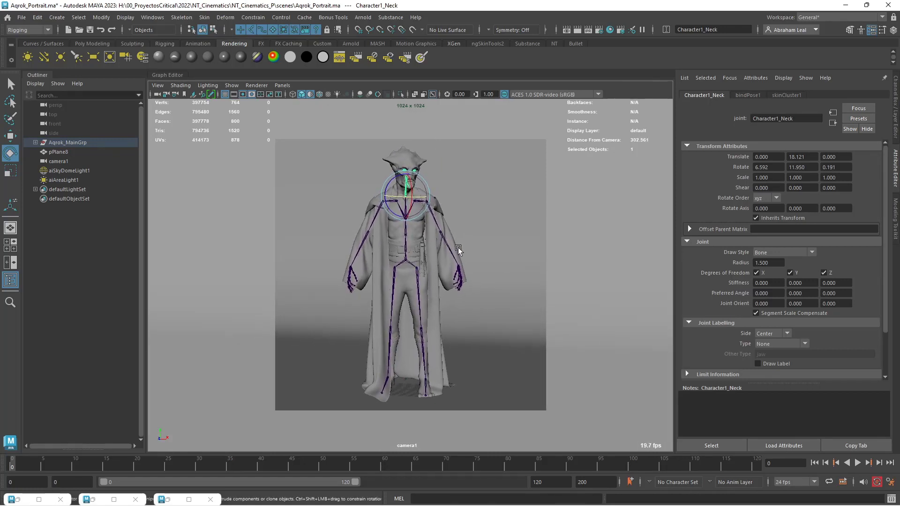
Return to the perspective view and set the disk area light's exposure to 15.
{"action": "left_click", "coordinate": [480, 341]}
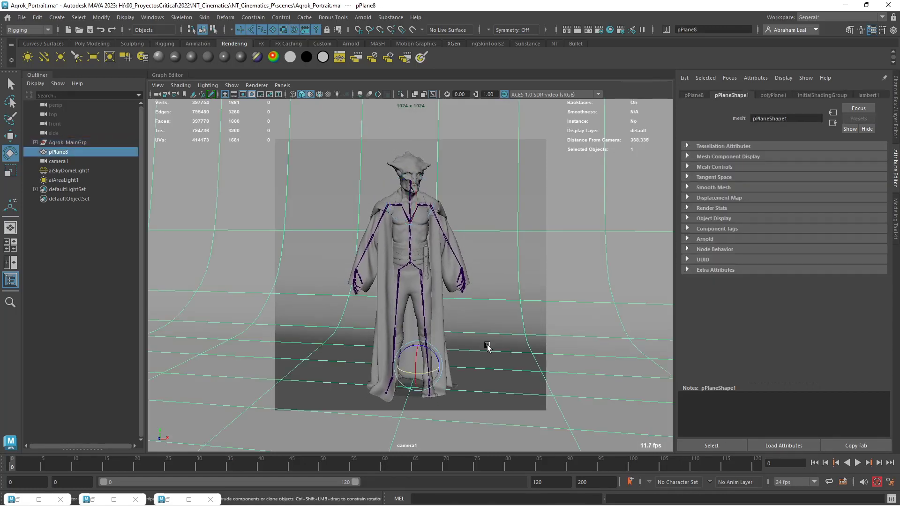
{"action": "key", "text": "space"}
{"action": "left_click_drag", "start_coordinate": [485, 347], "coordinate": [448, 331]}
{"action": "right_click_drag", "start_coordinate": [447, 331], "coordinate": [482, 356], "text": "alt"}
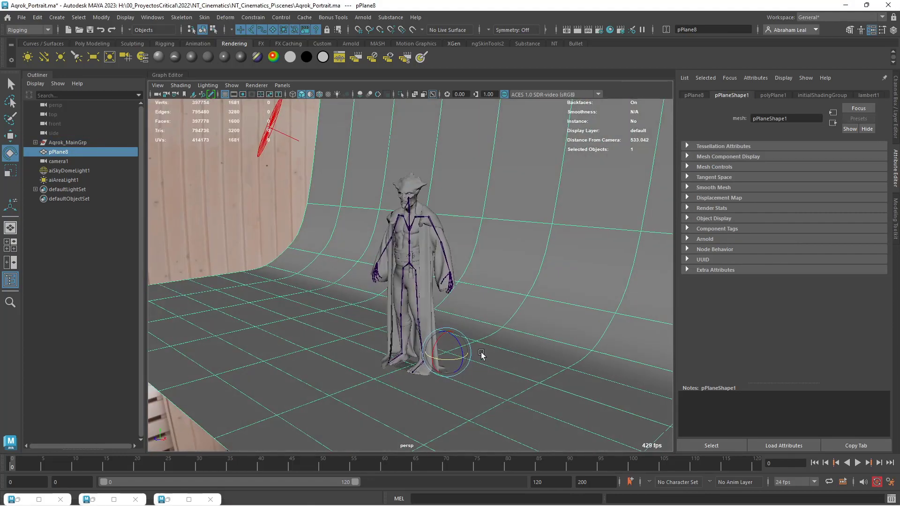
{"action": "left_click", "coordinate": [271, 125]}
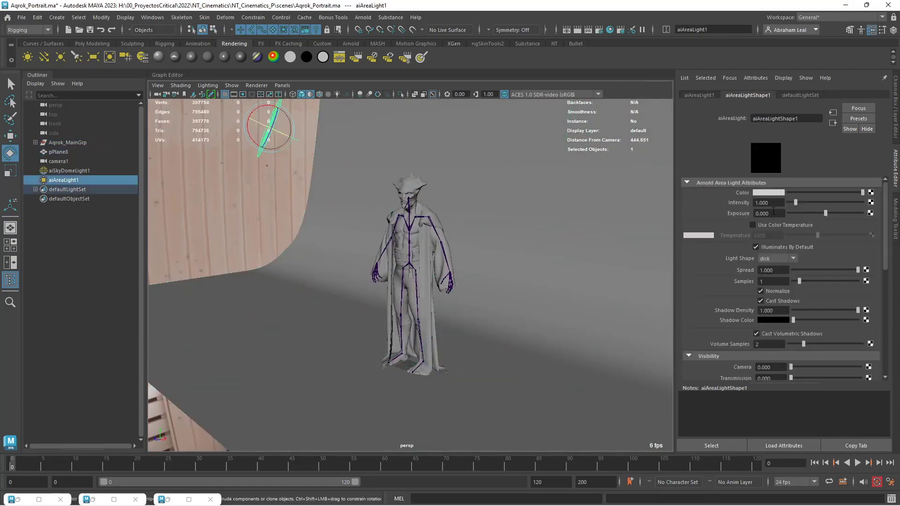
{"action": "left_click", "coordinate": [769, 213]}
{"action": "type", "text": "15"}
{"action": "key", "text": "Return"}
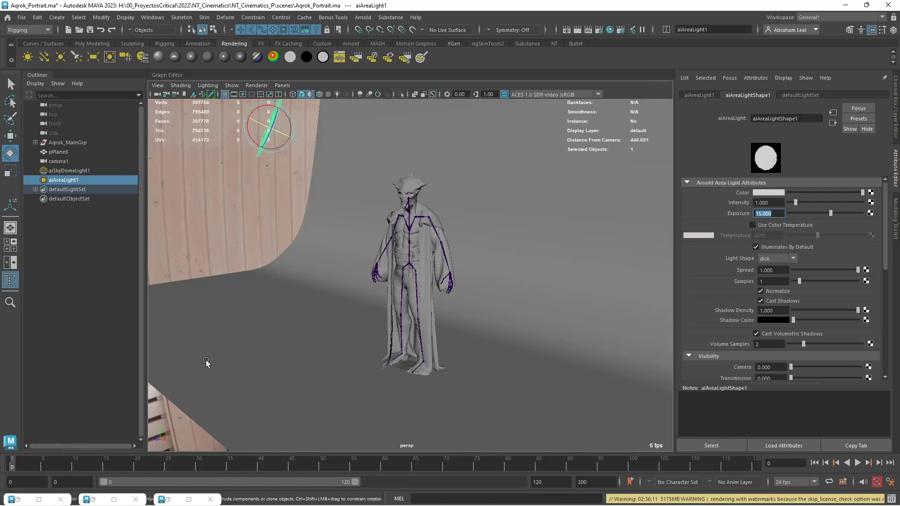
Render the camera1 view in the Arnold RenderView and examine the lighting on the character's face and chest.
{"action": "left_click", "coordinate": [189, 499]}
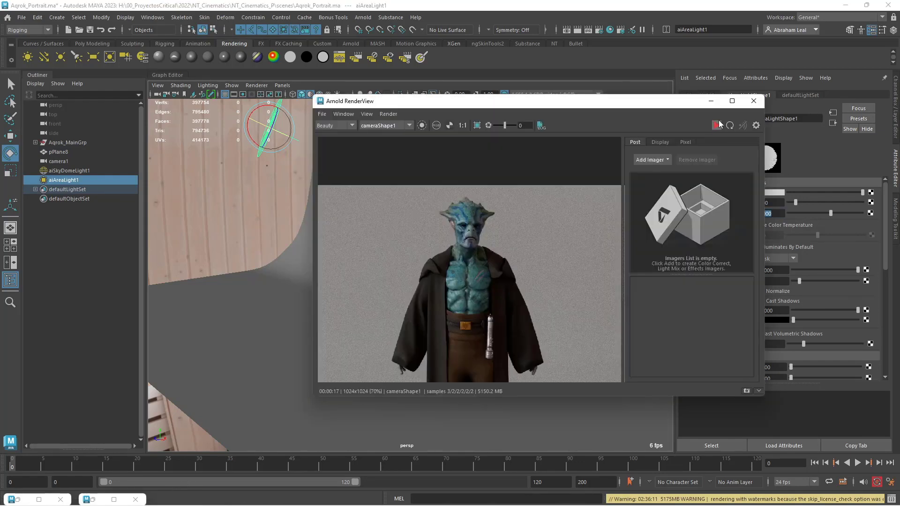
{"action": "left_click", "coordinate": [717, 125]}
{"action": "scroll", "coordinate": [497, 301], "scroll_direction": "down", "scroll_amount": 3}
{"action": "scroll", "coordinate": [490, 316], "scroll_direction": "up", "scroll_amount": 1}
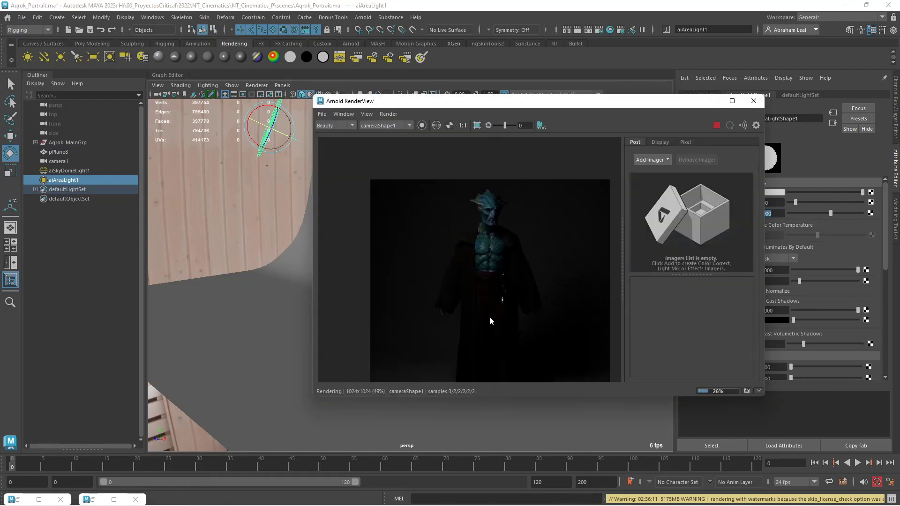
{"action": "scroll", "coordinate": [489, 316], "scroll_direction": "up", "scroll_amount": 2}
{"action": "scroll", "coordinate": [486, 218], "scroll_direction": "up", "scroll_amount": 2}
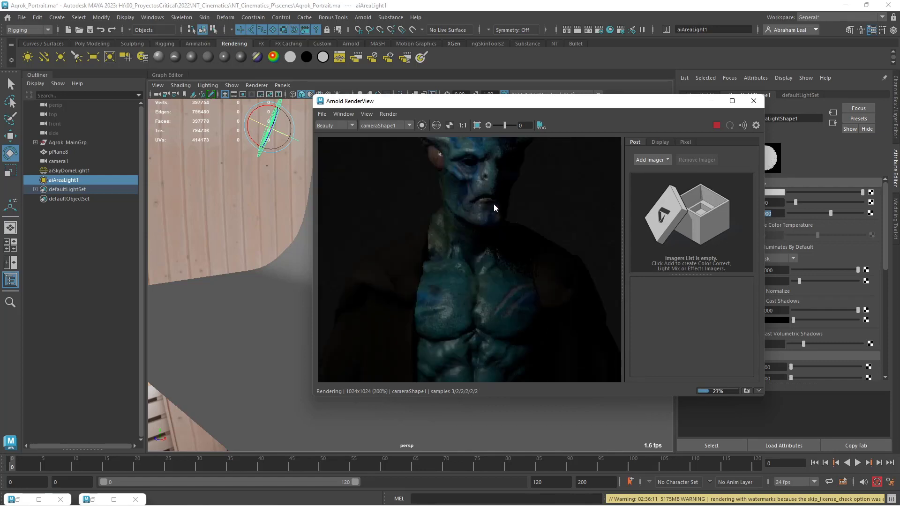
{"action": "scroll", "coordinate": [473, 305], "scroll_direction": "down", "scroll_amount": 1}
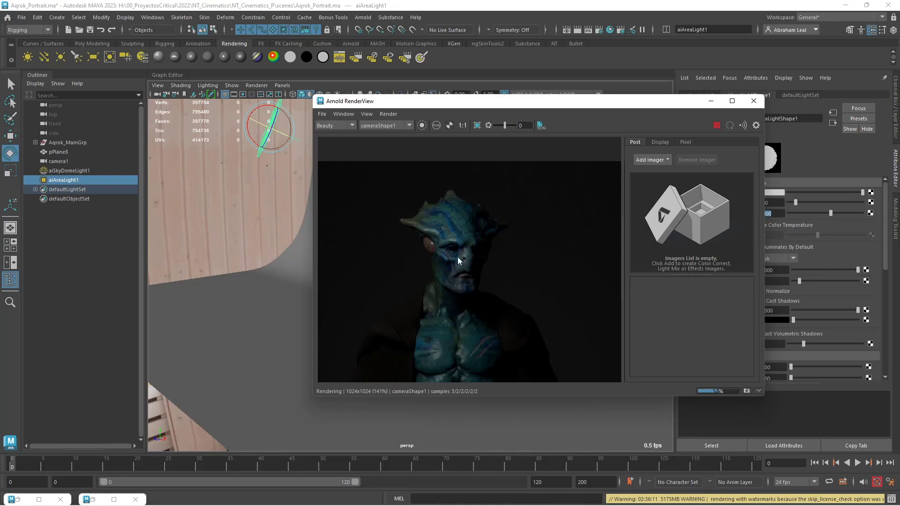
{"action": "scroll", "coordinate": [458, 257], "scroll_direction": "down", "scroll_amount": 1}
{"action": "scroll", "coordinate": [444, 266], "scroll_direction": "down", "scroll_amount": 1}
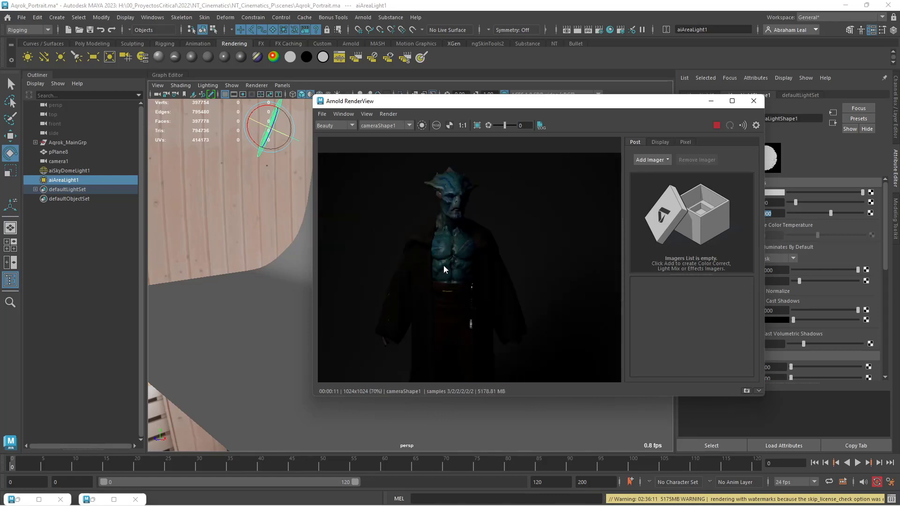
{"action": "scroll", "coordinate": [471, 249], "scroll_direction": "down", "scroll_amount": 1}
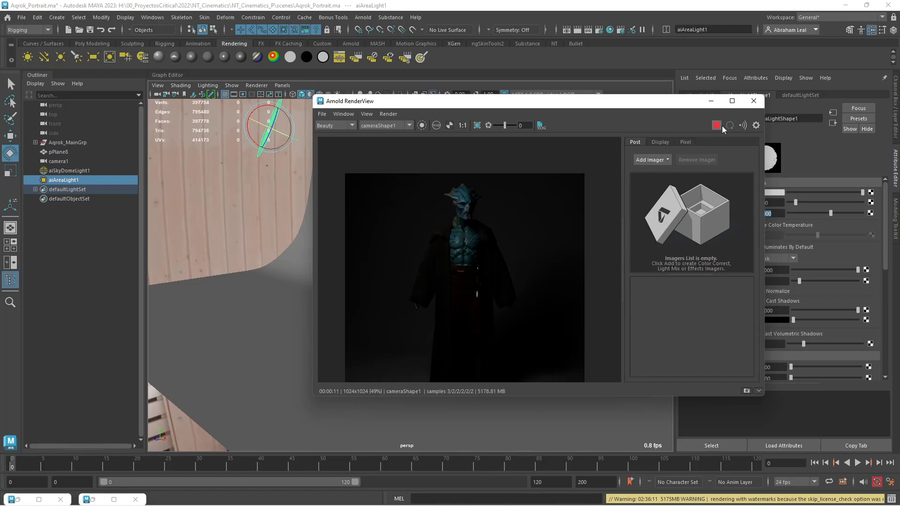
Raise the disk area light's exposure to 17 while previewing the effect in the live render.
{"action": "left_click_drag", "start_coordinate": [660, 102], "coordinate": [598, 104]}
{"action": "mouse_move", "coordinate": [831, 212]}
{"action": "left_mouse_down"}
{"action": "mouse_move", "coordinate": [839, 213]}
{"action": "mouse_move", "coordinate": [831, 212]}
{"action": "left_mouse_up"}
{"action": "left_click", "coordinate": [654, 128]}
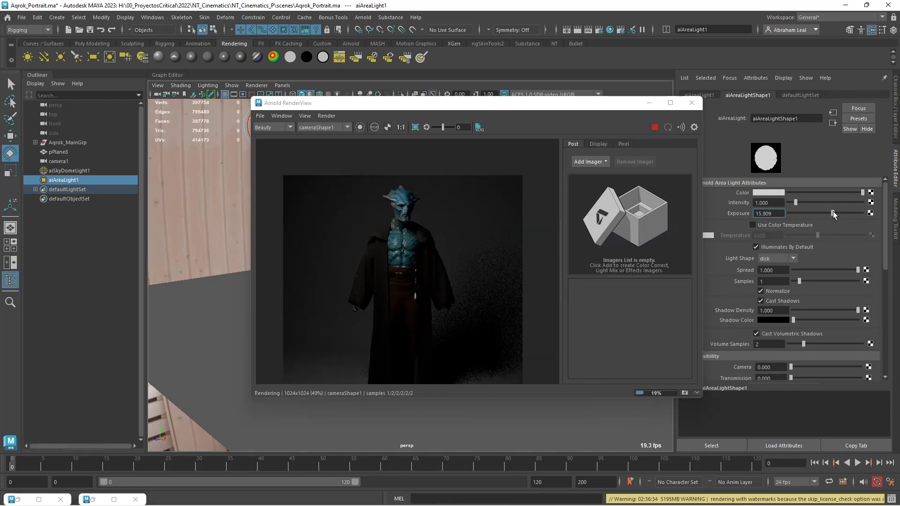
{"action": "left_click_drag", "start_coordinate": [834, 212], "coordinate": [835, 212]}
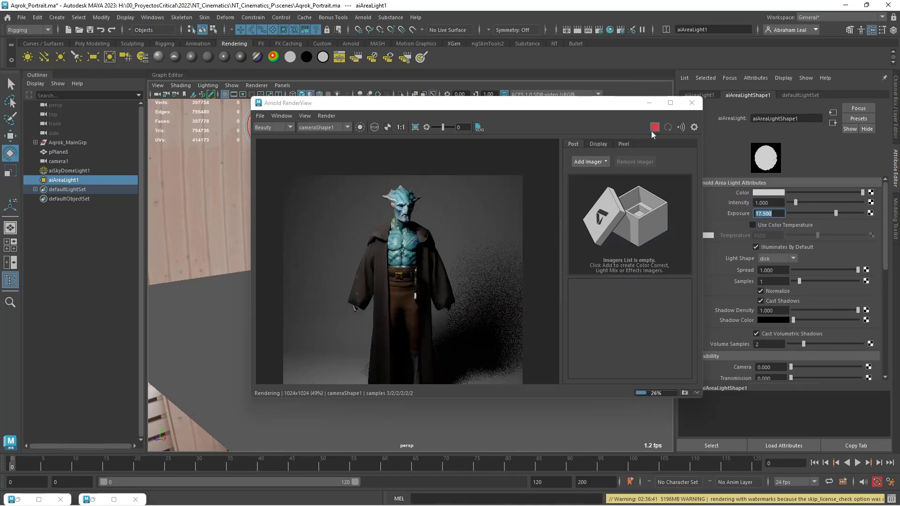
{"action": "type", "text": "17"}
{"action": "key", "text": "Return"}
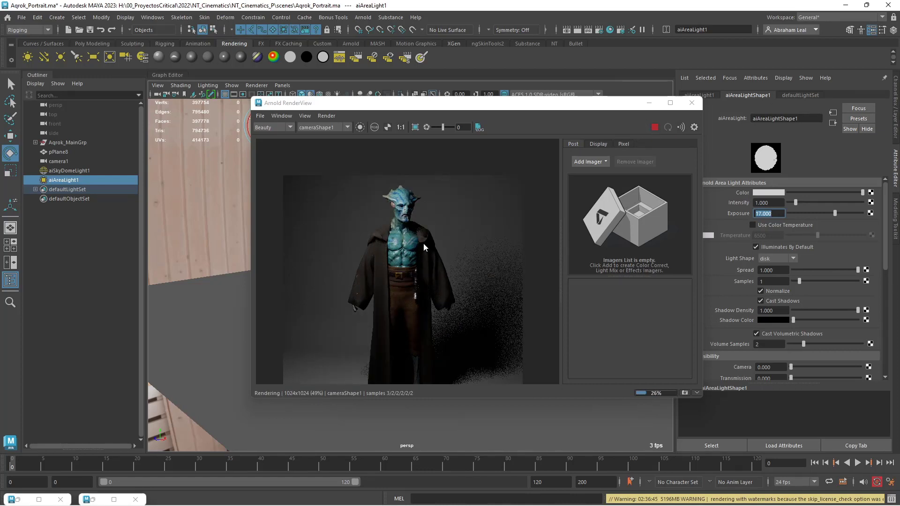
Examine the face, chest and backdrop shadow in the updated render, and stop the render.
{"action": "scroll", "coordinate": [423, 243], "scroll_direction": "up", "scroll_amount": 3}
{"action": "left_click", "coordinate": [451, 164]}
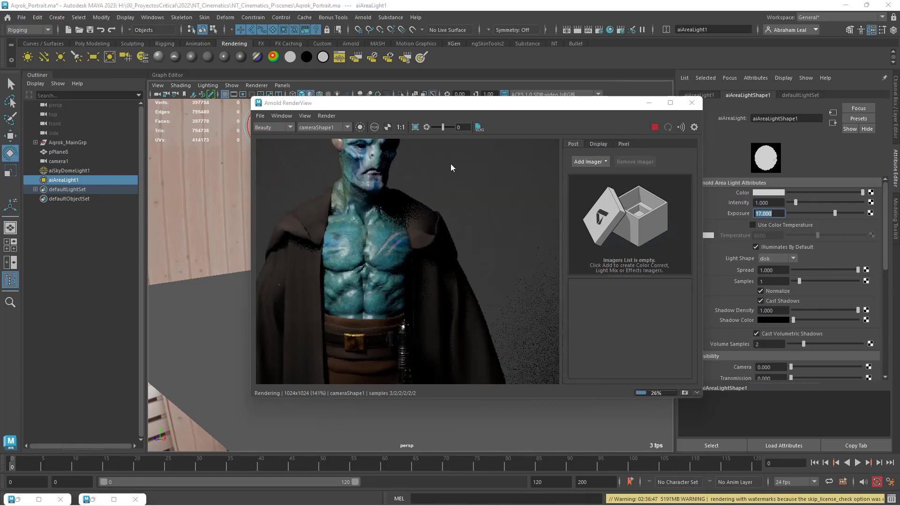
{"action": "scroll", "coordinate": [446, 189], "scroll_direction": "down", "scroll_amount": 1}
{"action": "left_click", "coordinate": [652, 125]}
{"action": "scroll", "coordinate": [426, 164], "scroll_direction": "down", "scroll_amount": 3}
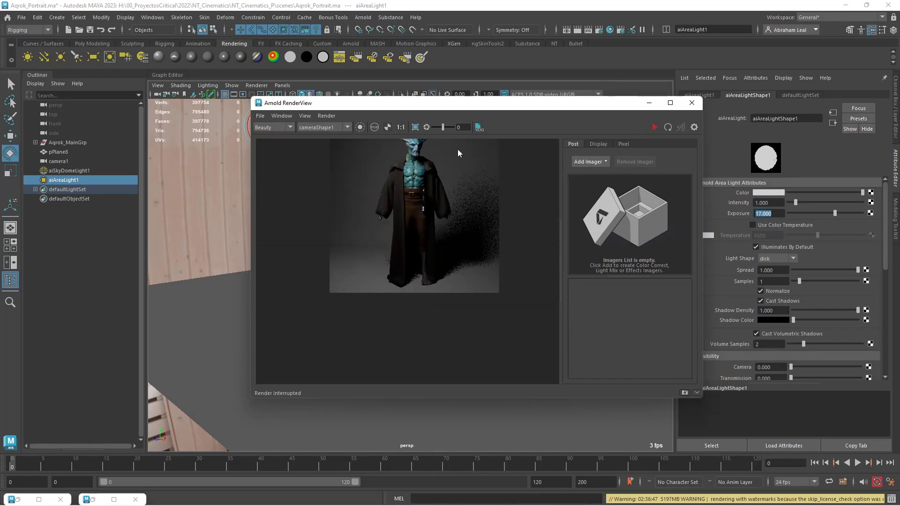
Scale up the disk area light beside the character.
{"action": "left_click_drag", "start_coordinate": [480, 103], "coordinate": [676, 212]}
{"action": "key", "text": "r"}
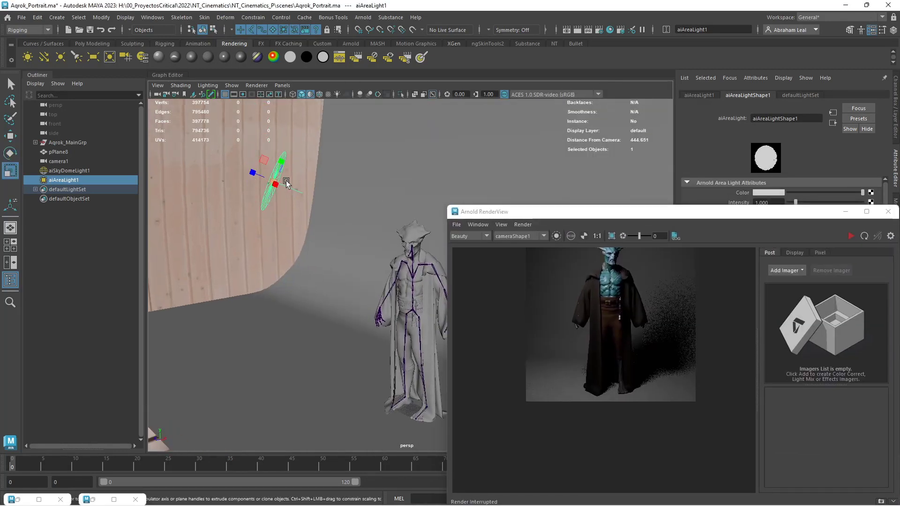
{"action": "left_click_drag", "start_coordinate": [273, 181], "coordinate": [396, 186]}
{"action": "left_click_drag", "start_coordinate": [519, 209], "coordinate": [317, 134]}
{"action": "scroll", "coordinate": [459, 261], "scroll_direction": "up", "scroll_amount": 3}
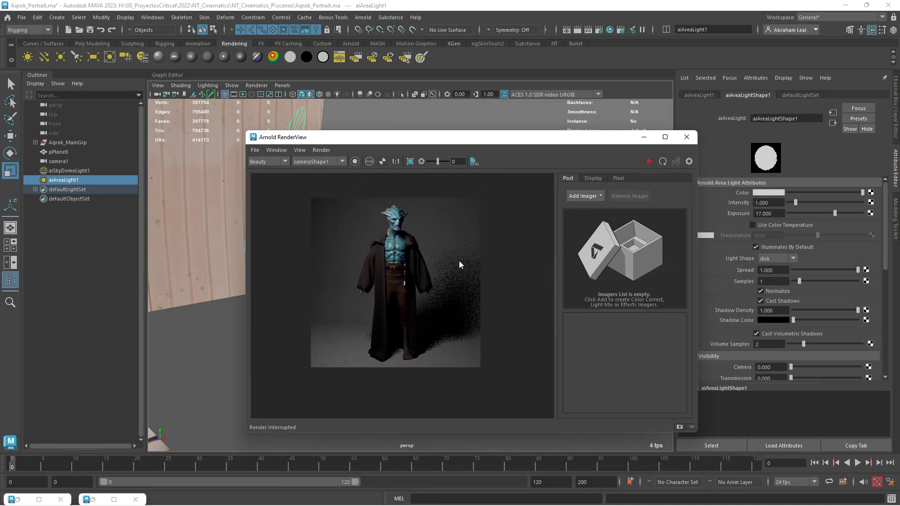
Render the camera view with the enlarged area light, examine the head, belt and weapon, and stop the render.
{"action": "left_click", "coordinate": [649, 162]}
{"action": "scroll", "coordinate": [402, 258], "scroll_direction": "up", "scroll_amount": 2}
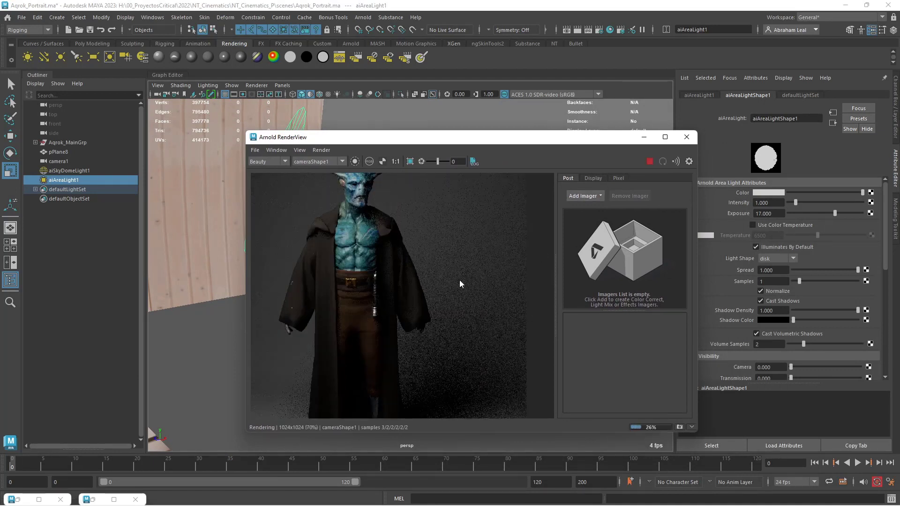
{"action": "scroll", "coordinate": [360, 238], "scroll_direction": "up", "scroll_amount": 1}
{"action": "scroll", "coordinate": [376, 280], "scroll_direction": "up", "scroll_amount": 1}
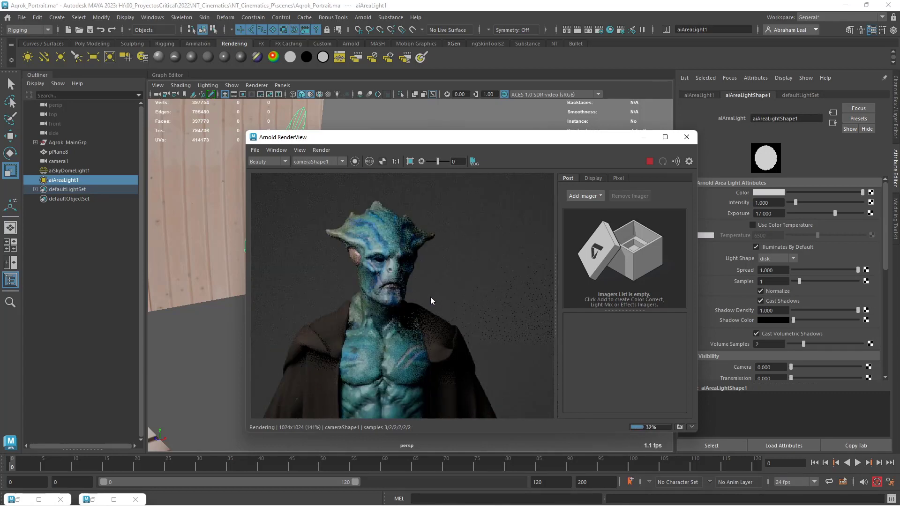
{"action": "scroll", "coordinate": [448, 242], "scroll_direction": "down", "scroll_amount": 3}
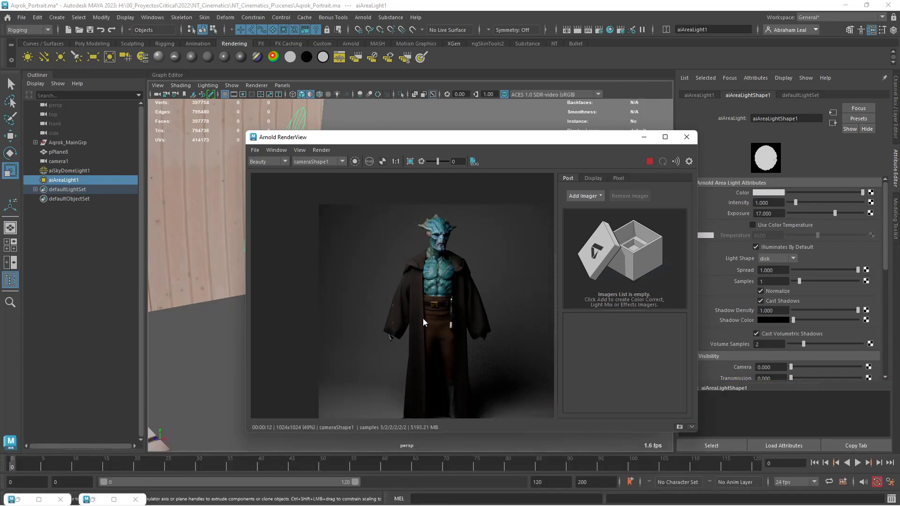
{"action": "scroll", "coordinate": [409, 272], "scroll_direction": "up", "scroll_amount": 5}
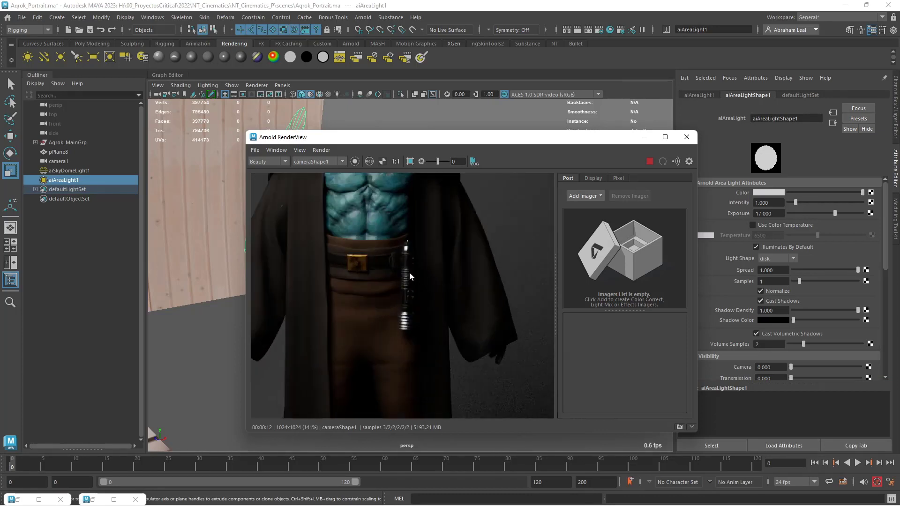
{"action": "left_click", "coordinate": [647, 160]}
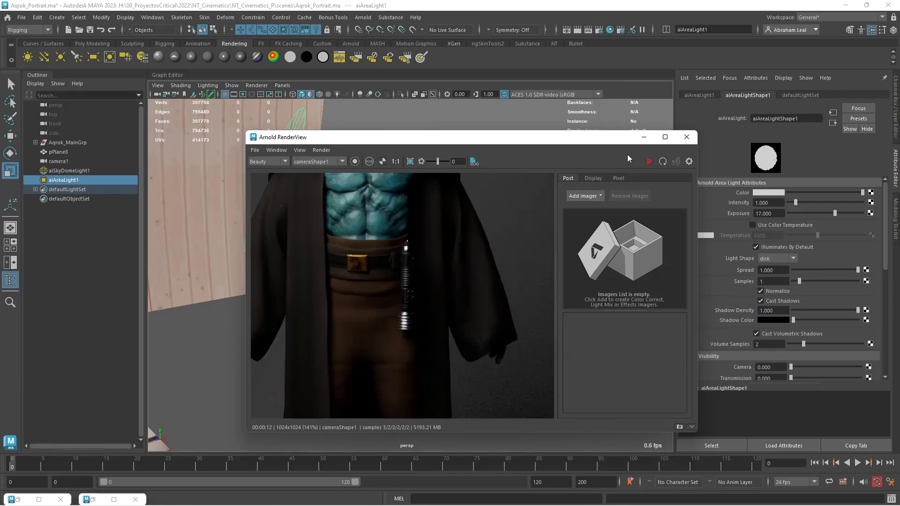
Check the sky dome light's attributes and inspect the robe mesh around the character's right arm and hand.
{"action": "left_click", "coordinate": [68, 171]}
{"action": "scroll", "coordinate": [431, 263], "scroll_direction": "down", "scroll_amount": 3}
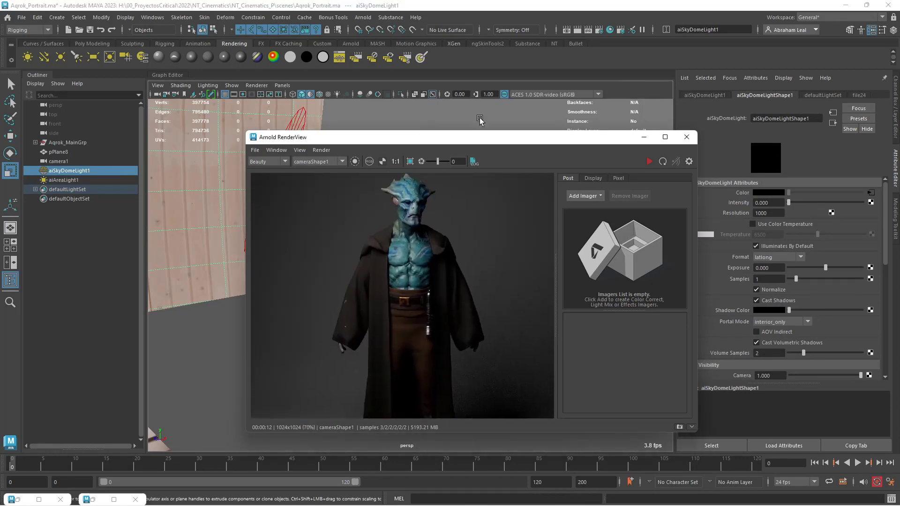
{"action": "left_click_drag", "start_coordinate": [482, 138], "coordinate": [645, 143]}
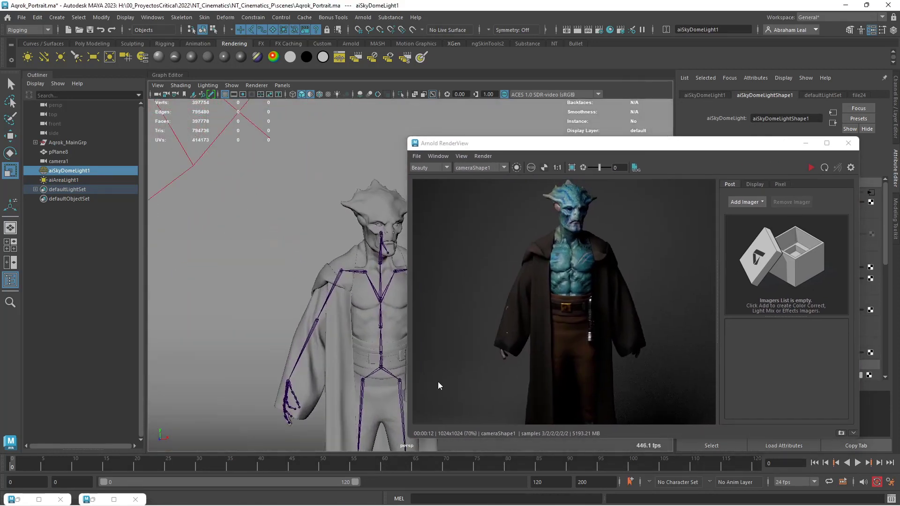
{"action": "scroll", "coordinate": [370, 321], "scroll_direction": "up", "scroll_amount": 5}
{"action": "left_click", "coordinate": [255, 294]}
{"action": "key", "text": "e"}
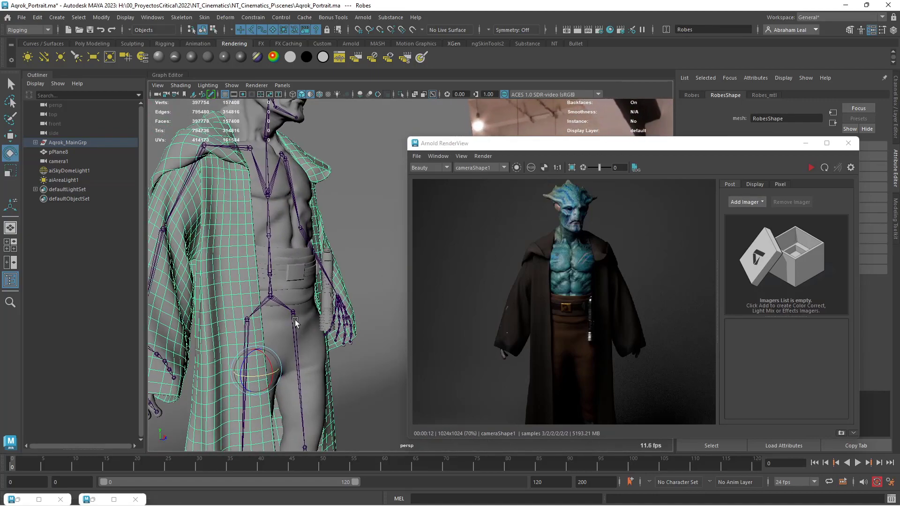
{"action": "scroll", "coordinate": [300, 330], "scroll_direction": "down", "scroll_amount": 4}
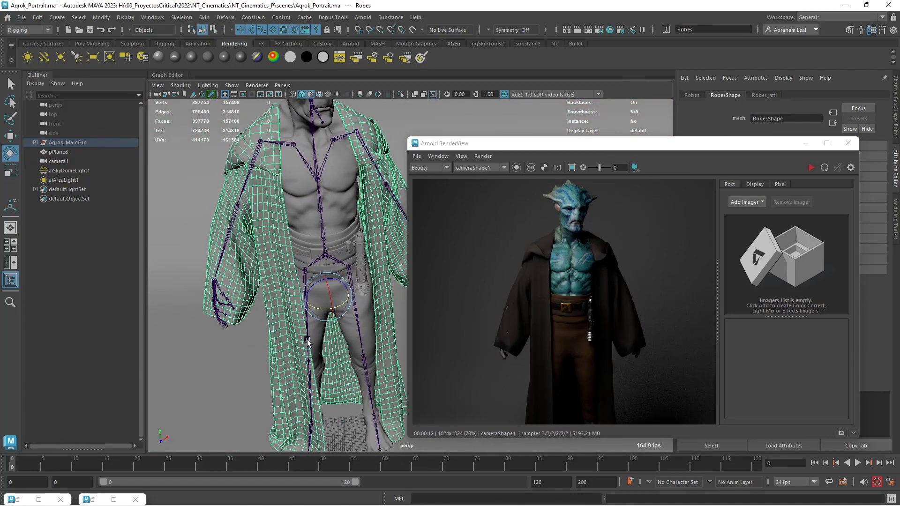
{"action": "left_click_drag", "start_coordinate": [307, 342], "coordinate": [325, 318], "text": "alt"}
{"action": "key", "text": "w"}
{"action": "scroll", "coordinate": [305, 338], "scroll_direction": "up", "scroll_amount": 4}
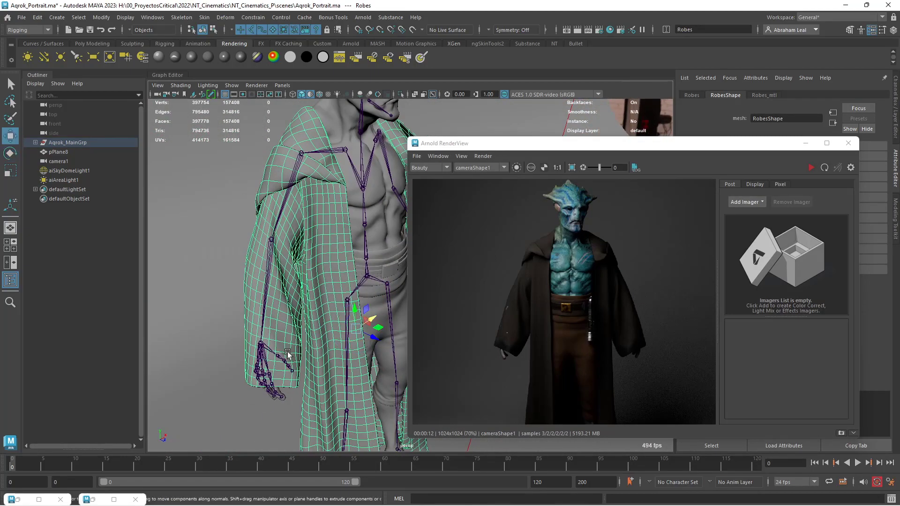
{"action": "left_click_drag", "start_coordinate": [288, 354], "coordinate": [403, 335], "text": "alt"}
Restart the Arnold render and review the whole character against the backdrop.
{"action": "scroll", "coordinate": [513, 310], "scroll_direction": "up", "scroll_amount": 6}
{"action": "scroll", "coordinate": [510, 262], "scroll_direction": "down", "scroll_amount": 4}
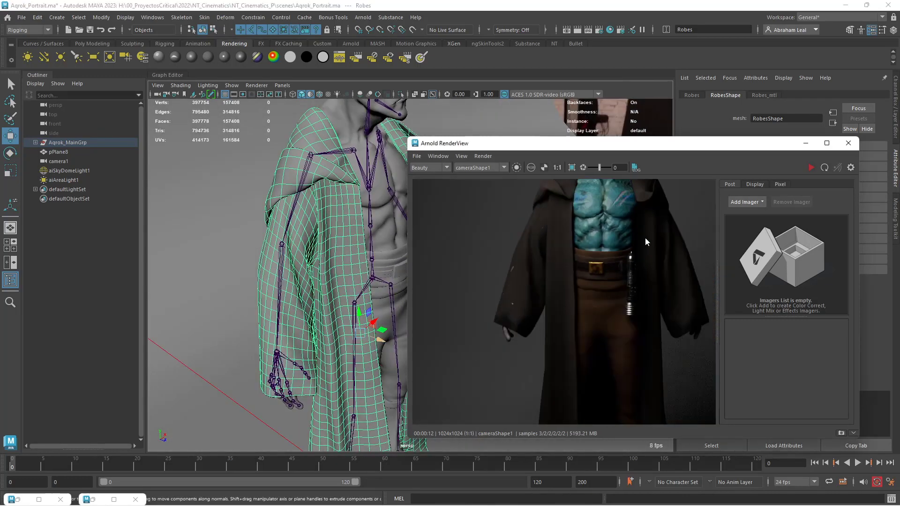
{"action": "left_click", "coordinate": [810, 168]}
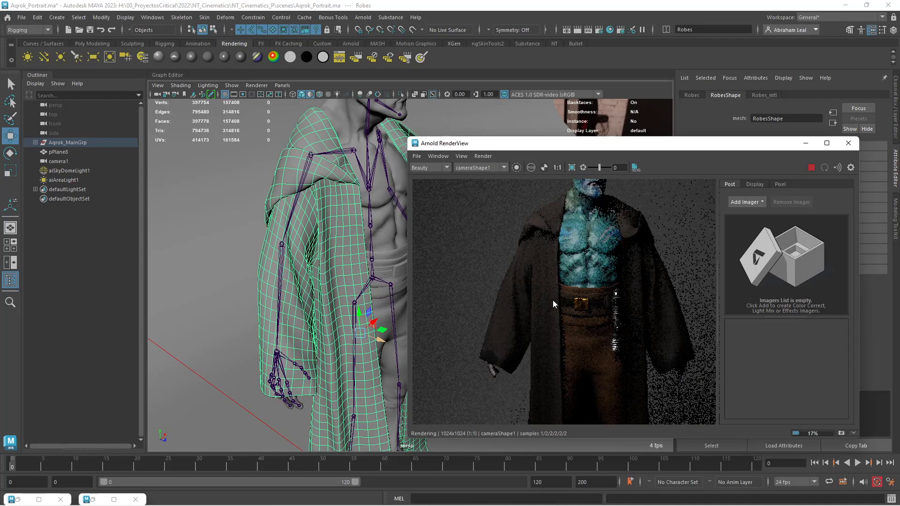
{"action": "scroll", "coordinate": [553, 300], "scroll_direction": "down", "scroll_amount": 2}
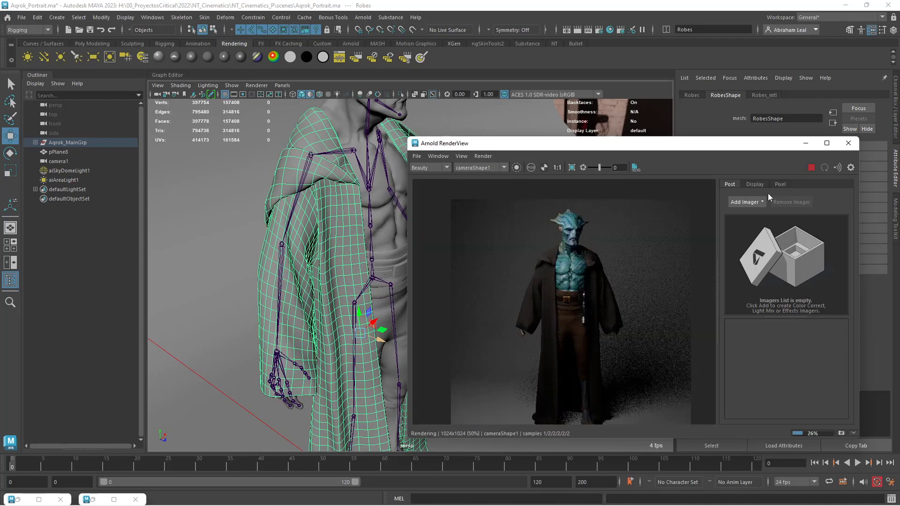
Stop the running render, set the sky dome light's intensity to 1 and render the character again.
{"action": "left_click", "coordinate": [811, 168]}
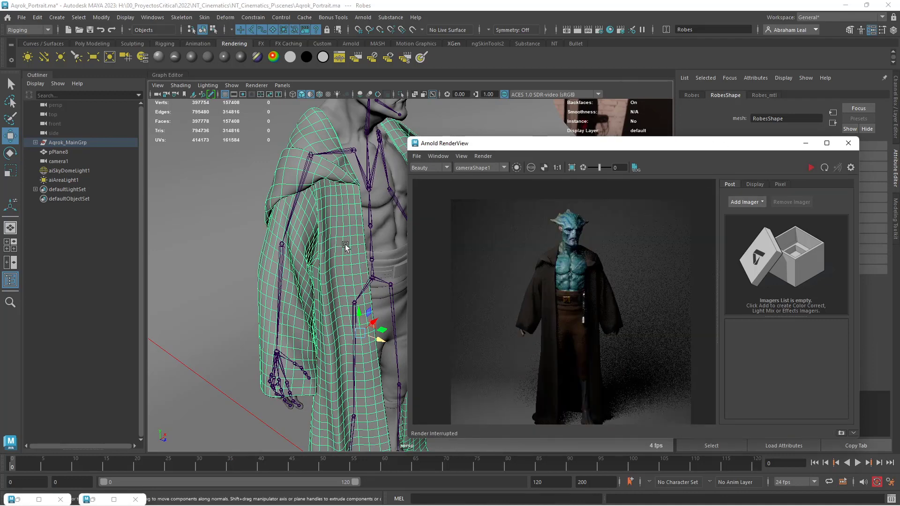
{"action": "left_click_drag", "start_coordinate": [281, 281], "coordinate": [328, 263], "text": "alt"}
{"action": "left_click", "coordinate": [69, 170]}
{"action": "left_click_drag", "start_coordinate": [678, 150], "coordinate": [476, 140]}
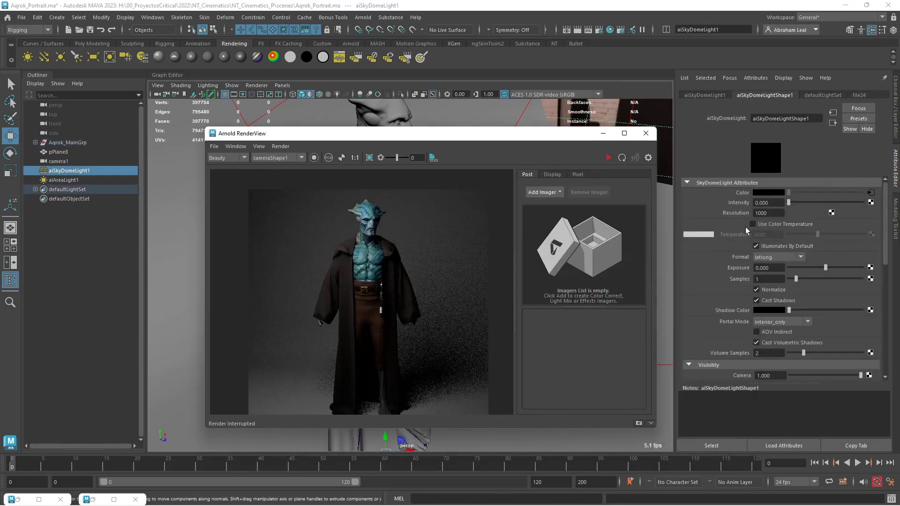
{"action": "left_click", "coordinate": [775, 204]}
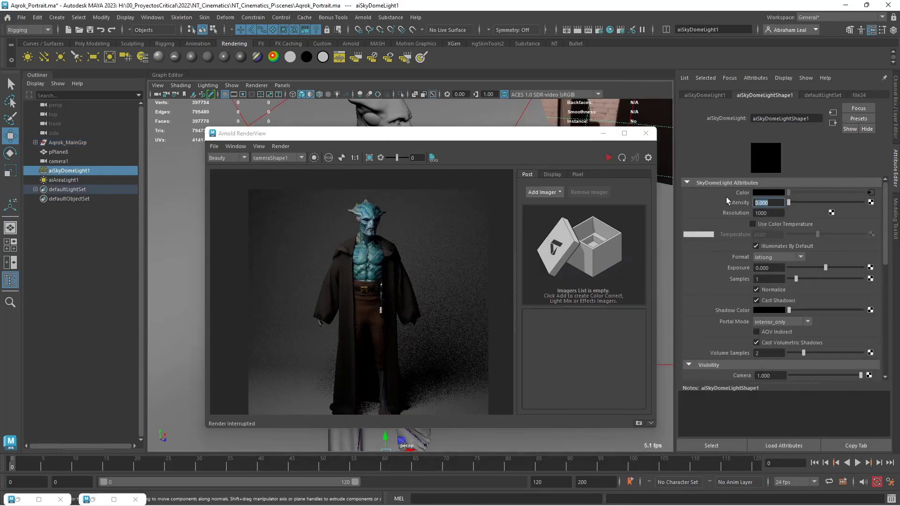
{"action": "type", "text": "1"}
{"action": "key", "text": "Return"}
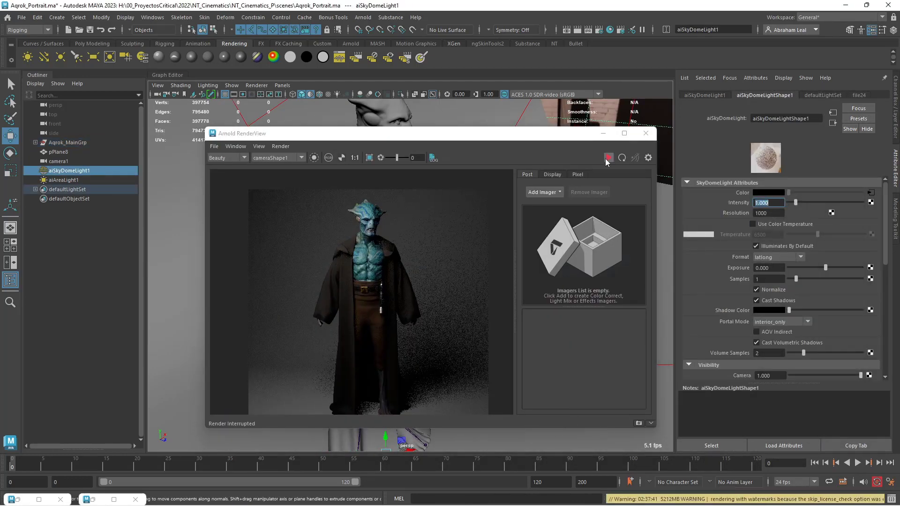
{"action": "left_click", "coordinate": [605, 159]}
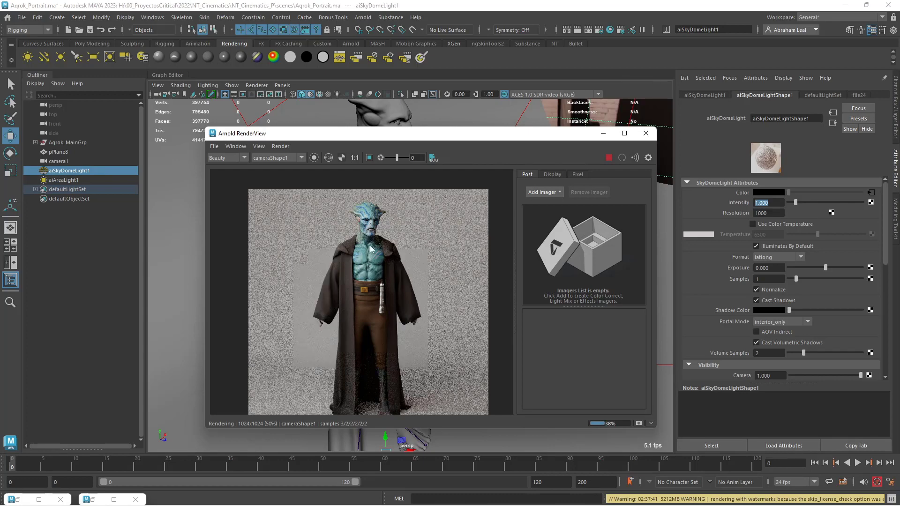
Stop the render and switch Arnold's render device to GPU in the system render settings.
{"action": "left_click", "coordinate": [609, 158]}
{"action": "left_click", "coordinate": [646, 135]}
{"action": "left_click", "coordinate": [588, 29]}
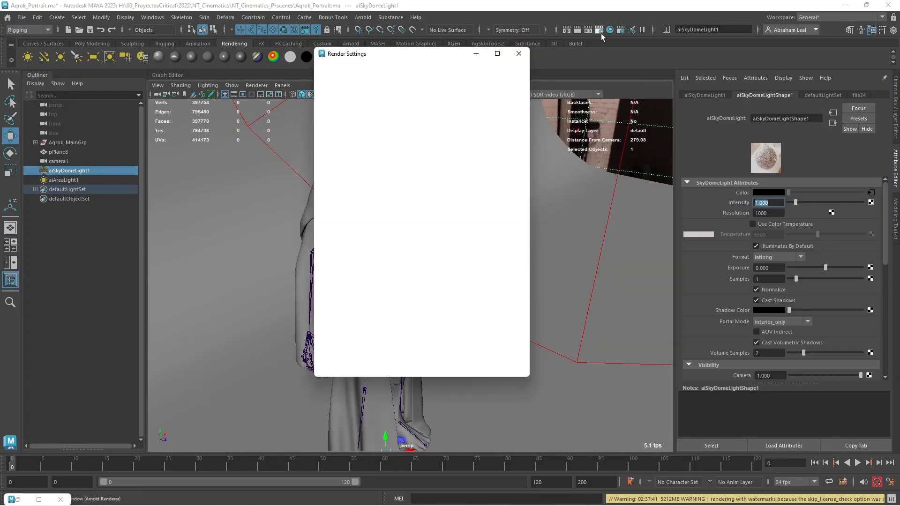
{"action": "left_click", "coordinate": [412, 104]}
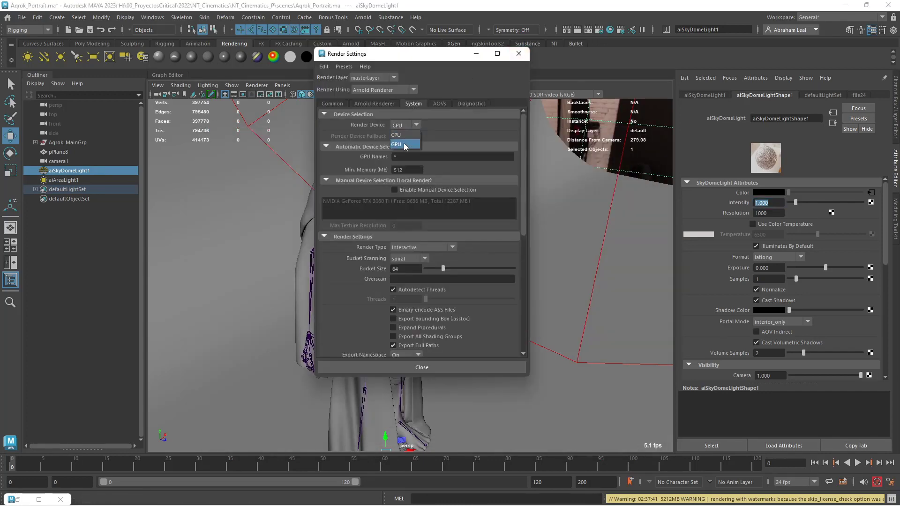
{"action": "left_click", "coordinate": [405, 145]}
{"action": "left_click", "coordinate": [519, 54]}
{"action": "left_click", "coordinate": [567, 30]}
{"action": "left_click", "coordinate": [165, 100]}
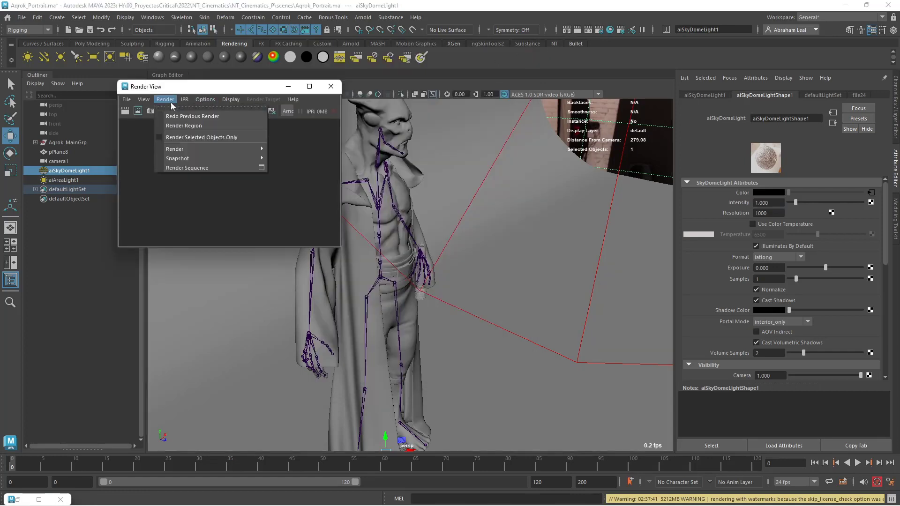
{"action": "mouse_move", "coordinate": [192, 148]}
{"action": "left_click", "coordinate": [288, 167]}
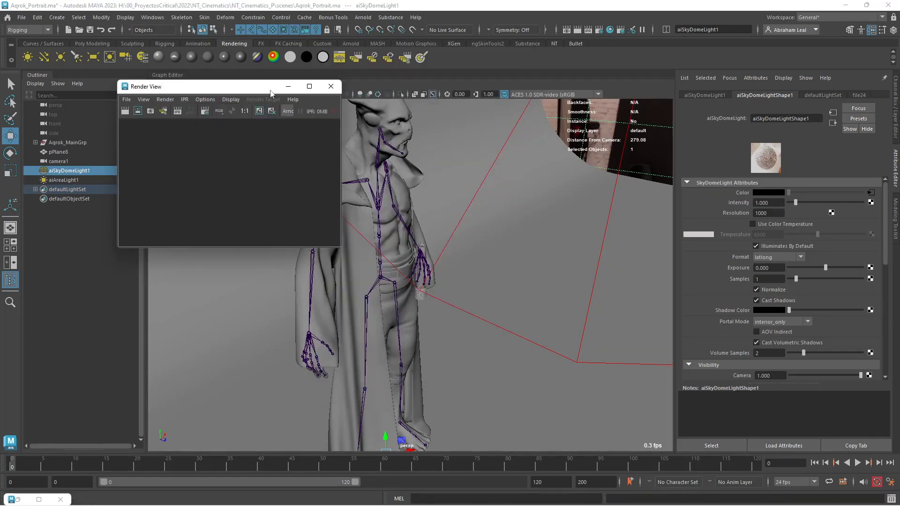
{"action": "left_click", "coordinate": [331, 87]}
Start a GPU render in the Arnold RenderView through cameraShape1 and review the character up close and at full length.
{"action": "left_click", "coordinate": [363, 17]}
{"action": "left_click", "coordinate": [371, 38]}
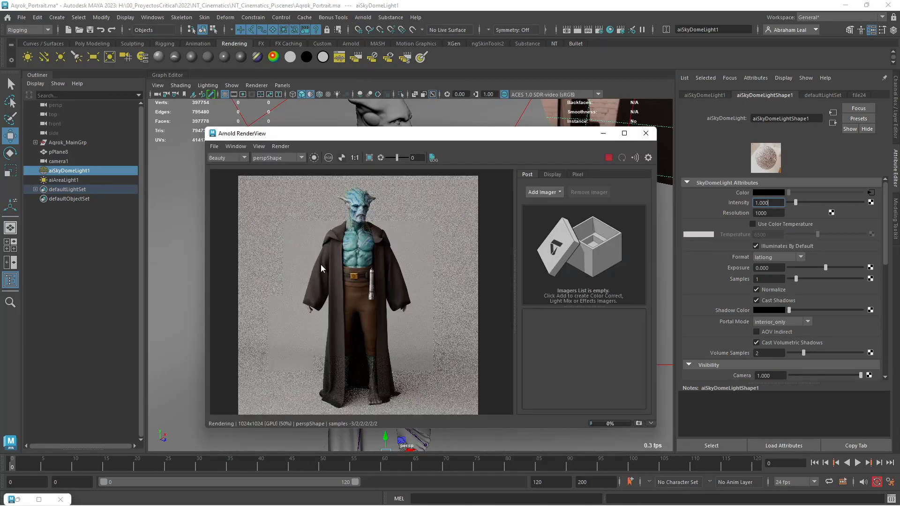
{"action": "left_click_drag", "start_coordinate": [320, 264], "coordinate": [392, 304], "text": "alt"}
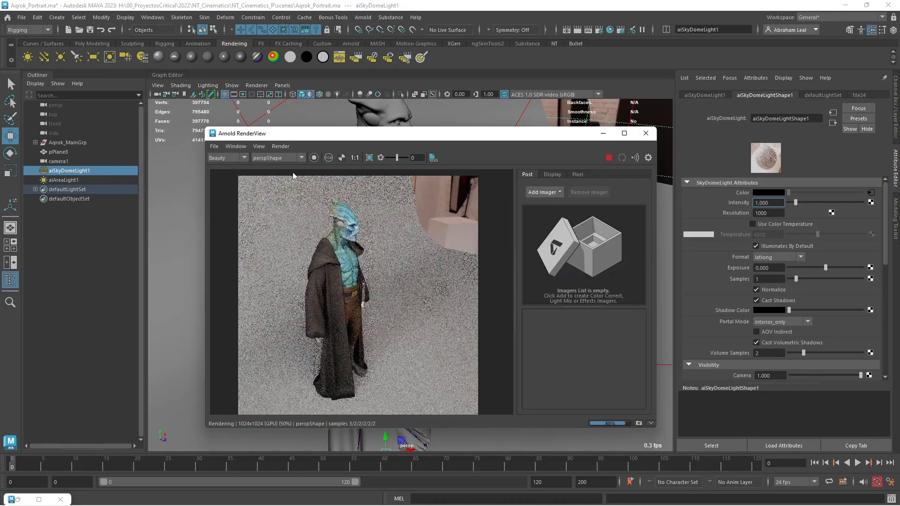
{"action": "left_click", "coordinate": [276, 158]}
{"action": "left_click", "coordinate": [276, 171]}
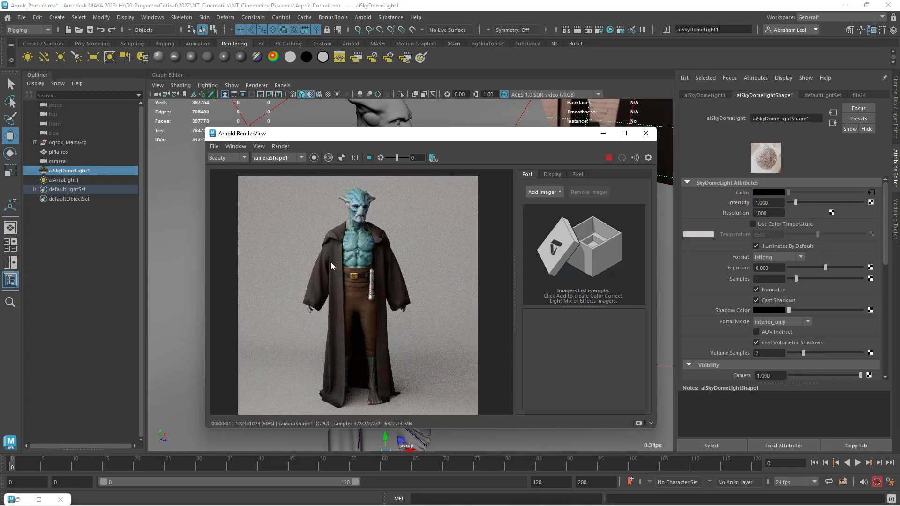
{"action": "scroll", "coordinate": [330, 263], "scroll_direction": "up", "scroll_amount": 4}
{"action": "scroll", "coordinate": [459, 227], "scroll_direction": "down", "scroll_amount": 4}
{"action": "scroll", "coordinate": [386, 252], "scroll_direction": "up", "scroll_amount": 3}
{"action": "scroll", "coordinate": [408, 236], "scroll_direction": "down", "scroll_amount": 3}
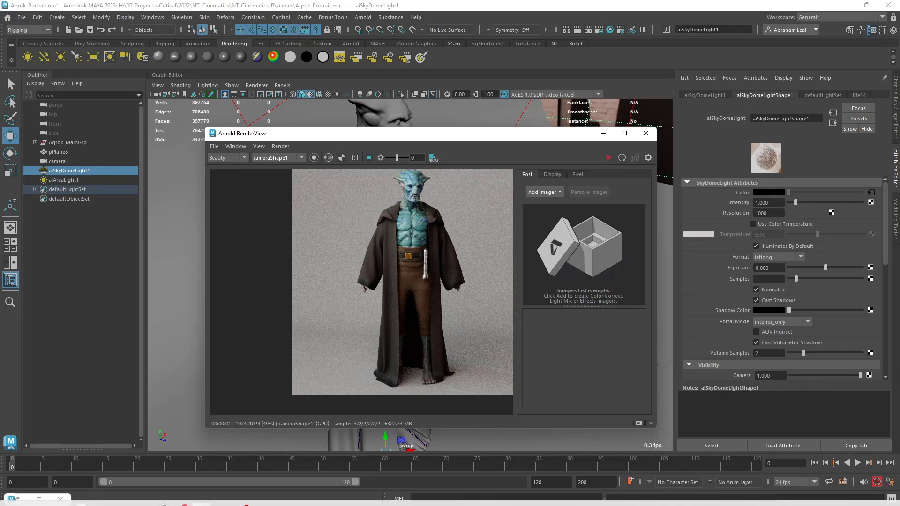
Switch to the Chrome image search, search for "star wras photoshoot" and look through the reference photos.
{"action": "mouse_move", "coordinate": [160, 494]}
{"action": "left_click", "coordinate": [229, 455]}
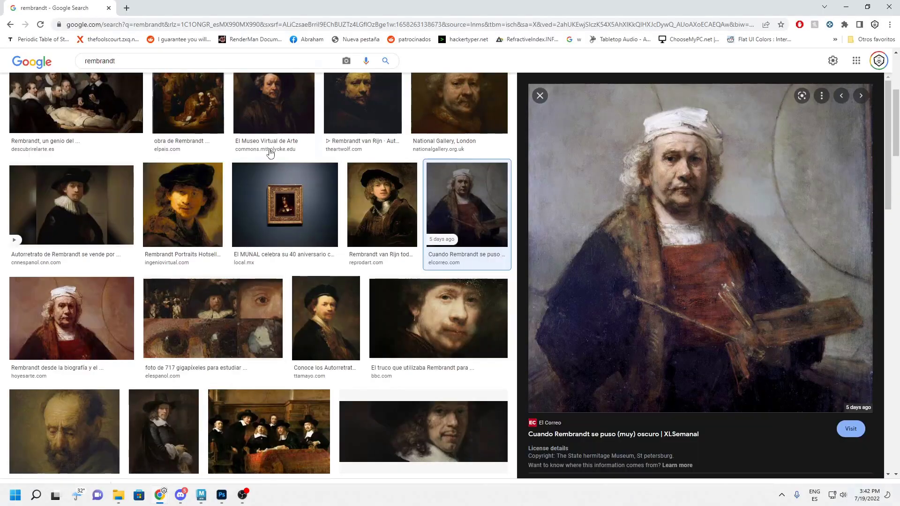
{"action": "double_click", "coordinate": [177, 60]}
{"action": "type", "text": "star"}
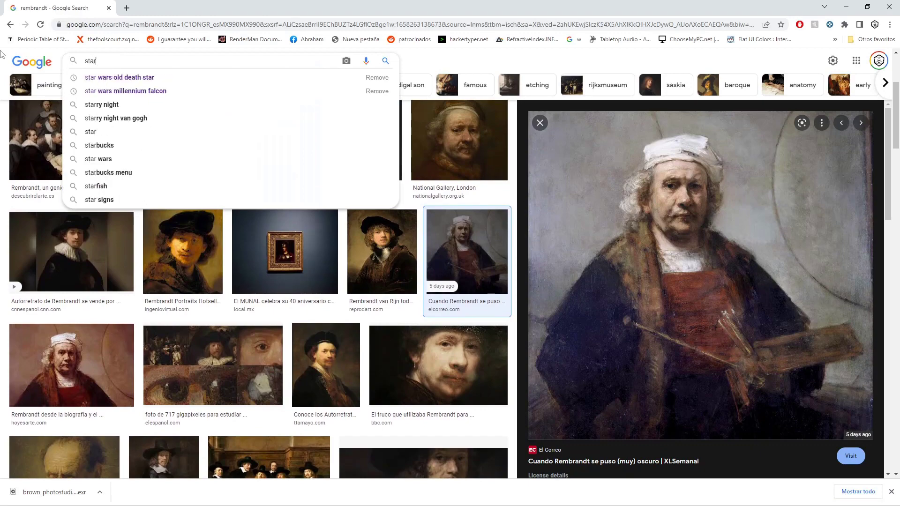
{"action": "type", "text": " wras photosho"}
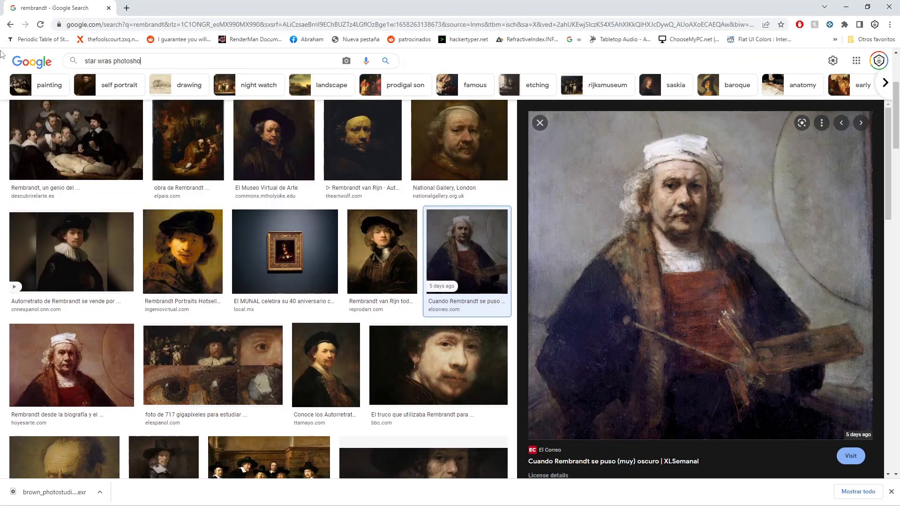
{"action": "type", "text": "ot"}
{"action": "key", "text": "Return"}
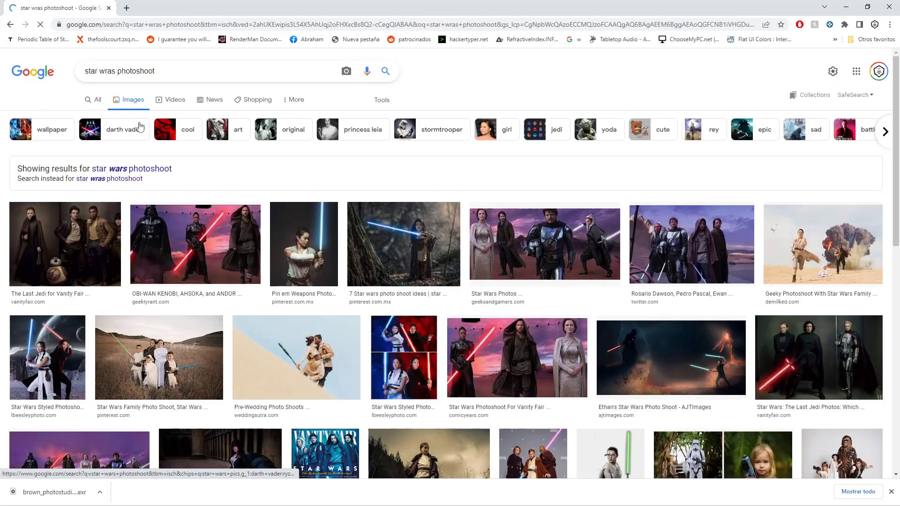
{"action": "scroll", "coordinate": [499, 288], "scroll_direction": "down", "scroll_amount": 5}
{"action": "scroll", "coordinate": [500, 294], "scroll_direction": "down", "scroll_amount": 2}
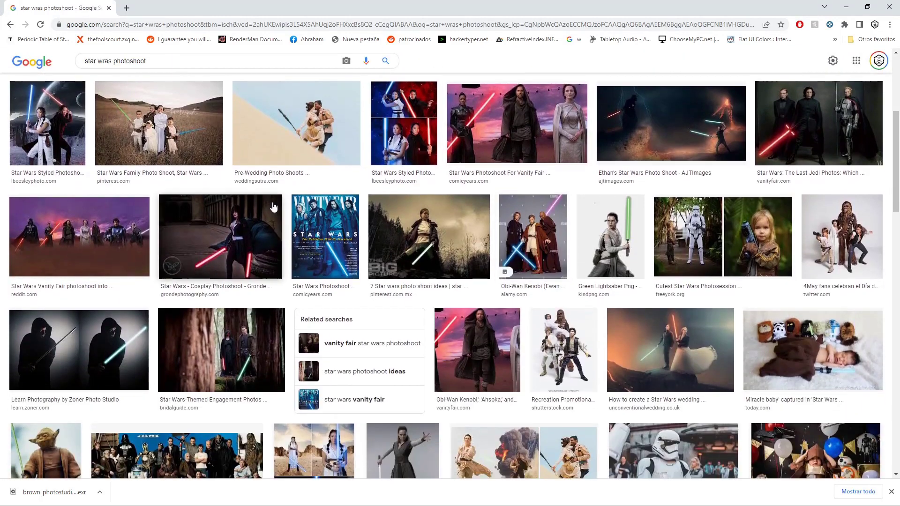
Refine the image search to "star wras photoshoot magzine".
{"action": "scroll", "coordinate": [169, 97], "scroll_direction": "up", "scroll_amount": 8}
{"action": "left_click", "coordinate": [170, 56]}
{"action": "type", "text": "magzine"}
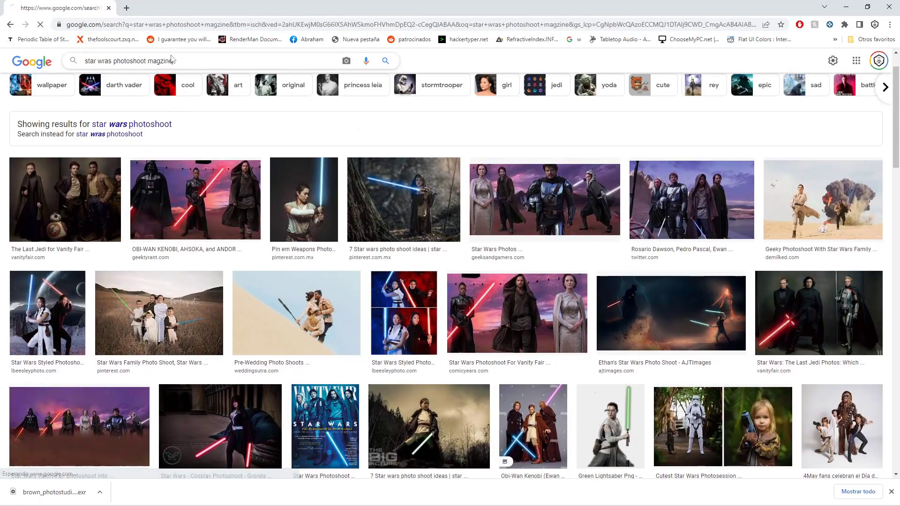
{"action": "key", "text": "Return"}
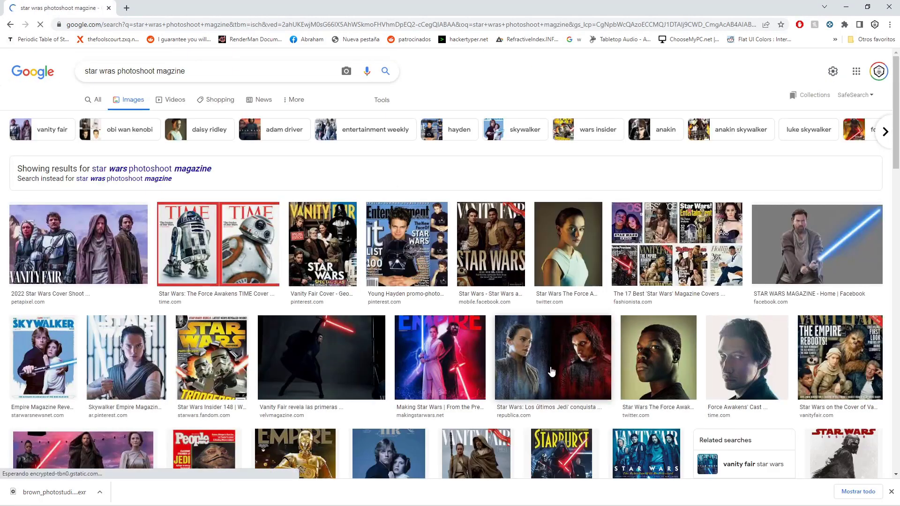
Preview the robed figure with the blue lightsaber and browse the magazine photos for pose and lighting references.
{"action": "left_click", "coordinate": [813, 246]}
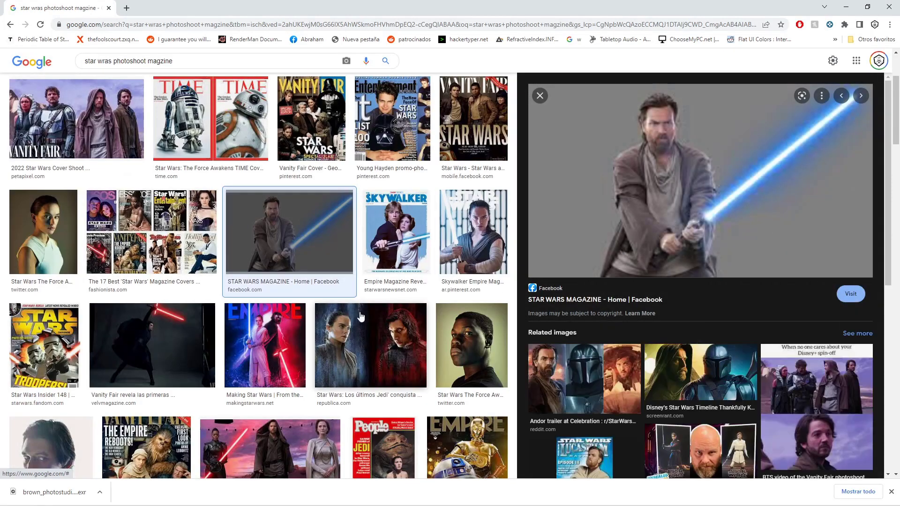
{"action": "scroll", "coordinate": [205, 365], "scroll_direction": "down", "scroll_amount": 6}
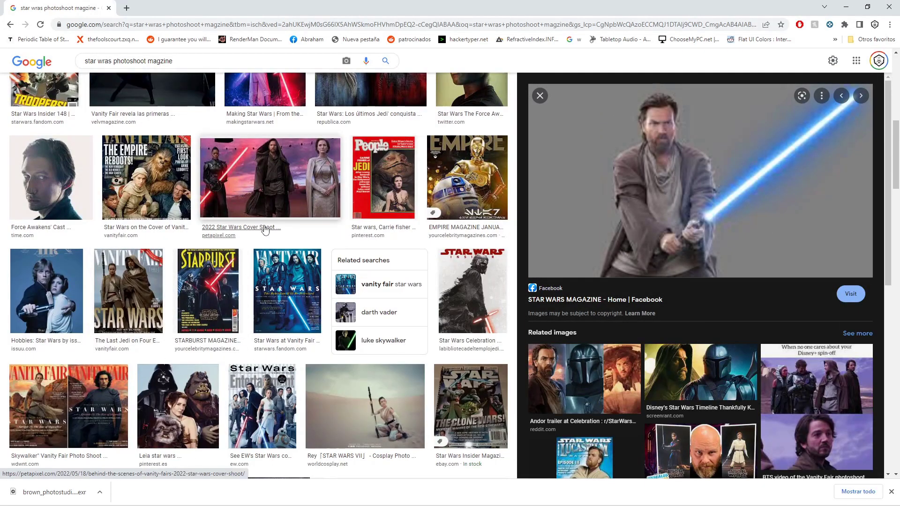
{"action": "scroll", "coordinate": [205, 365], "scroll_direction": "down", "scroll_amount": 9}
{"action": "scroll", "coordinate": [274, 236], "scroll_direction": "down", "scroll_amount": 10}
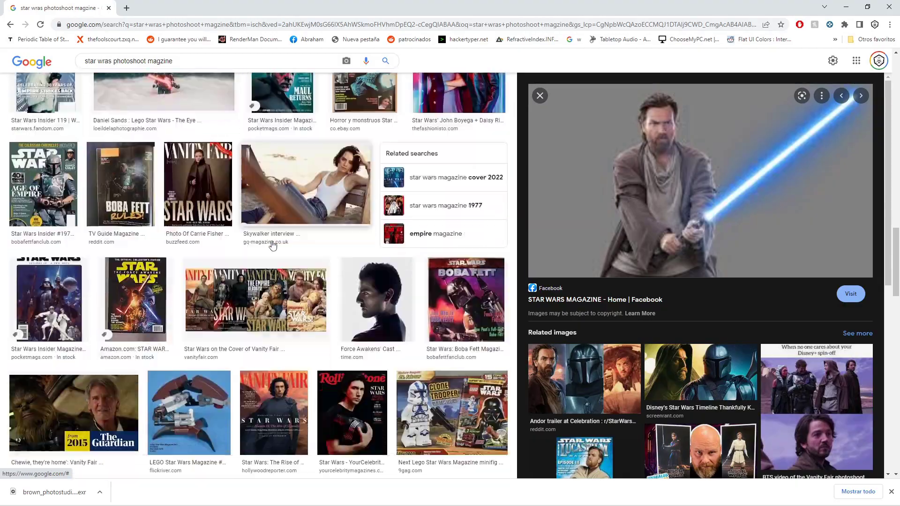
{"action": "scroll", "coordinate": [259, 278], "scroll_direction": "down", "scroll_amount": 14}
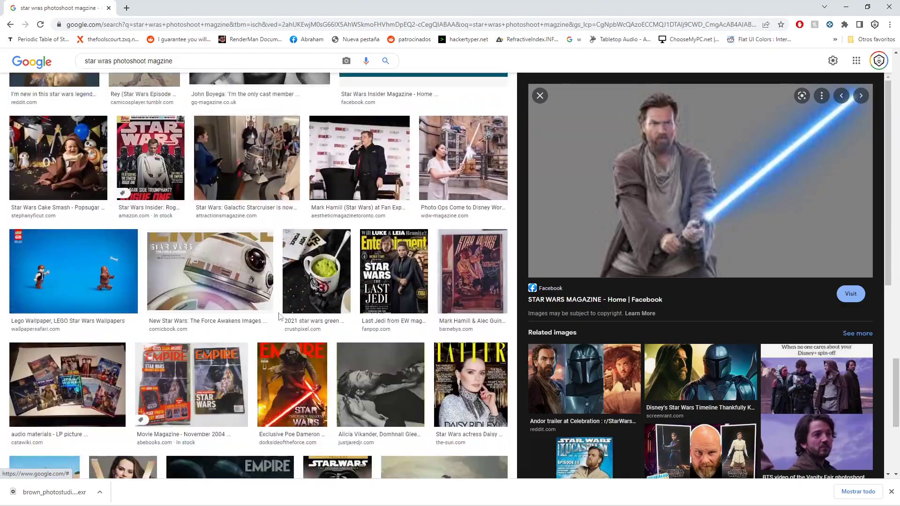
{"action": "scroll", "coordinate": [280, 309], "scroll_direction": "down", "scroll_amount": 12}
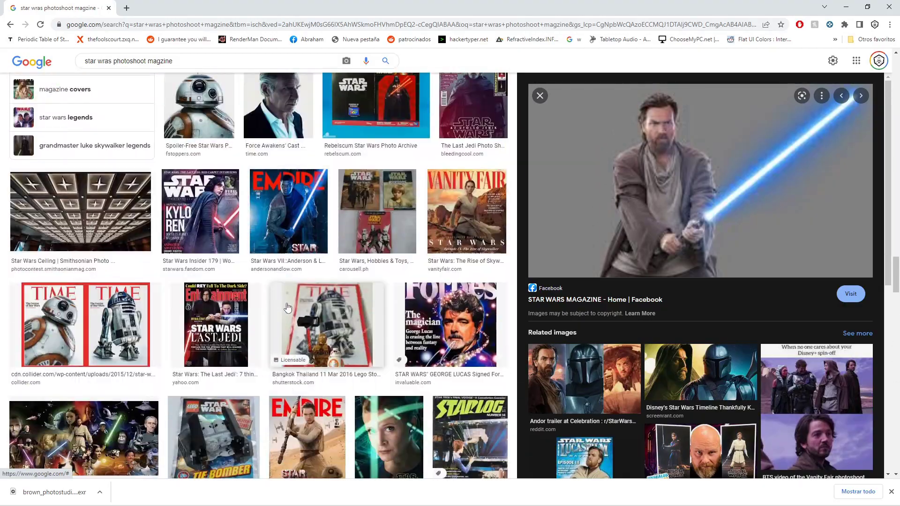
{"action": "scroll", "coordinate": [290, 295], "scroll_direction": "down", "scroll_amount": 12}
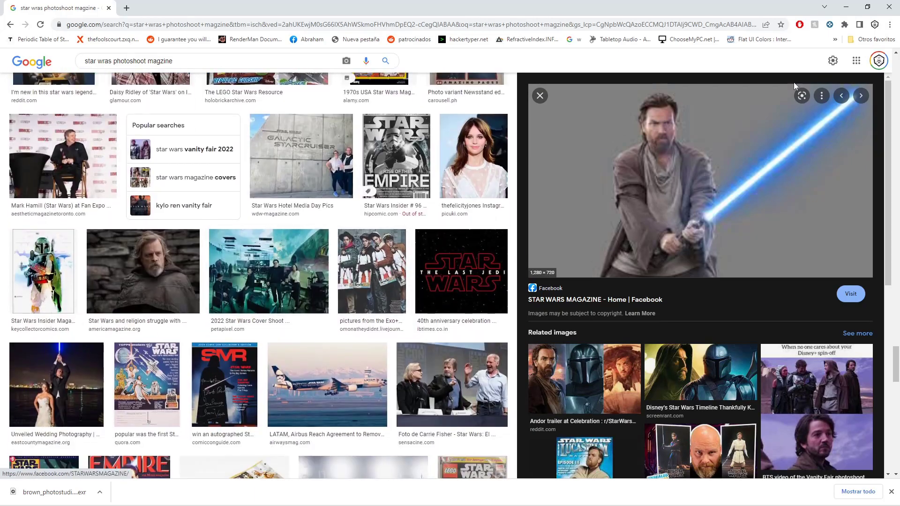
Switch back to Maya and move and shrink the Arnold RenderView so the render sits beside the visible viewport.
{"action": "left_click", "coordinate": [846, 6]}
{"action": "scroll", "coordinate": [403, 305], "scroll_direction": "up", "scroll_amount": 2}
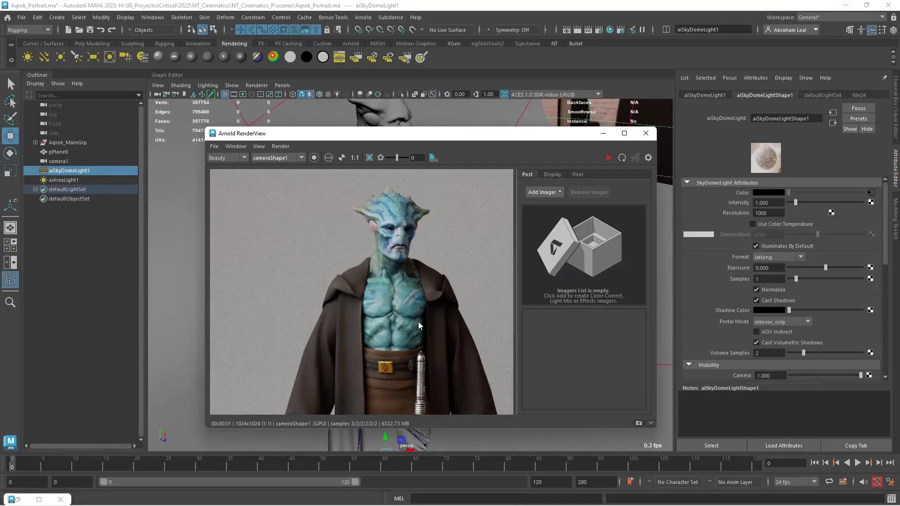
{"action": "left_click_drag", "start_coordinate": [546, 140], "coordinate": [344, 44]}
{"action": "left_click", "coordinate": [455, 322]}
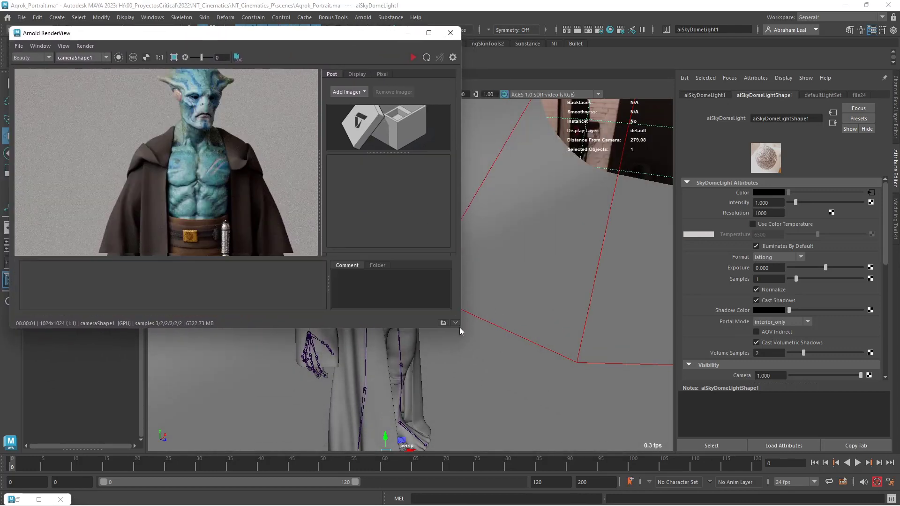
{"action": "scroll", "coordinate": [62, 157], "scroll_direction": "down", "scroll_amount": 3}
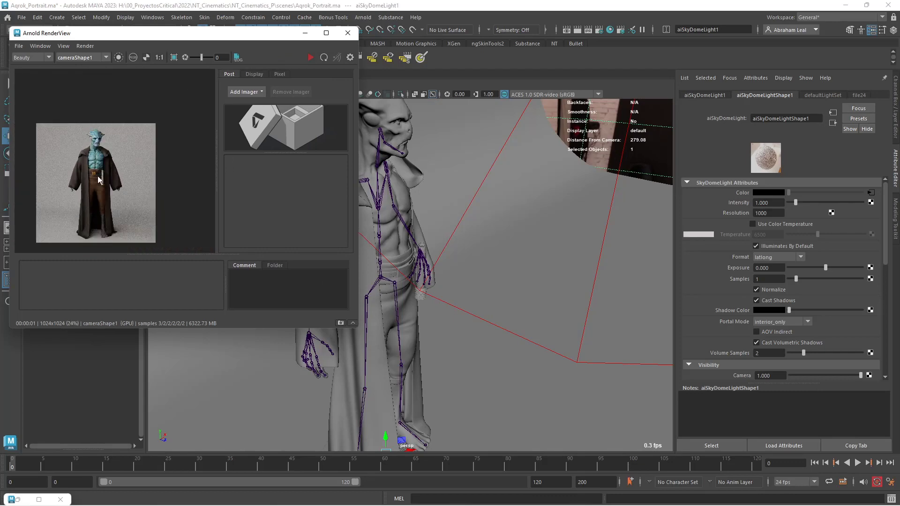
{"action": "scroll", "coordinate": [156, 173], "scroll_direction": "up", "scroll_amount": 1}
Rotate the sky dome light around its vertical axis to bring the bright windows around, re-render and examine the character's head.
{"action": "scroll", "coordinate": [527, 247], "scroll_direction": "down", "scroll_amount": 5}
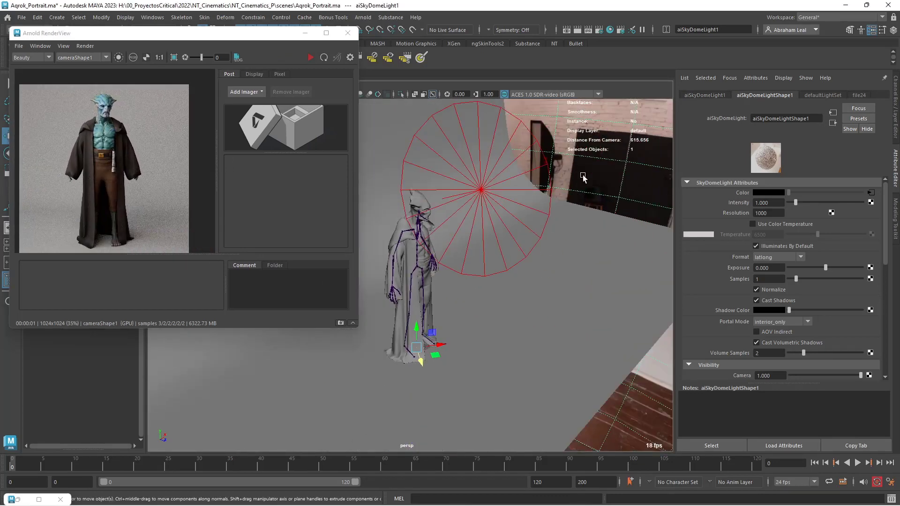
{"action": "left_click_drag", "start_coordinate": [582, 178], "coordinate": [457, 322], "text": "alt"}
{"action": "key", "text": "e"}
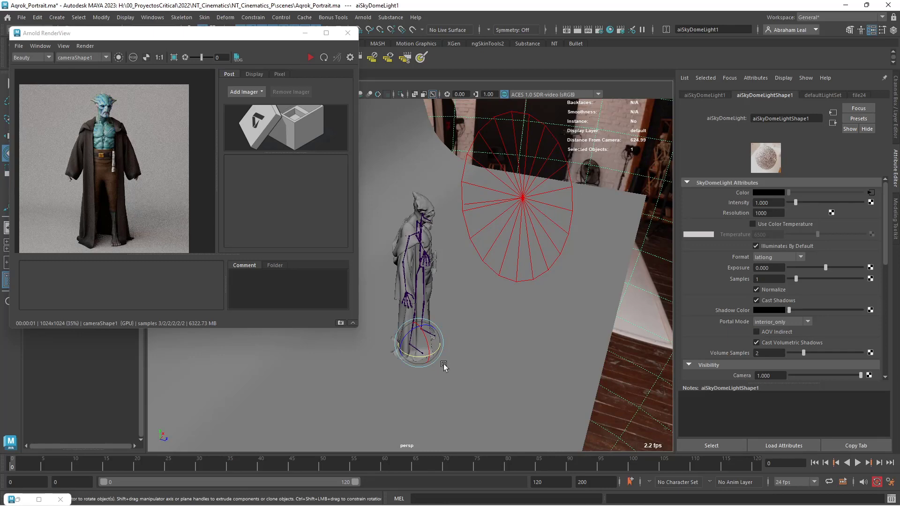
{"action": "left_click_drag", "start_coordinate": [396, 349], "coordinate": [528, 322]}
{"action": "left_click", "coordinate": [311, 58]}
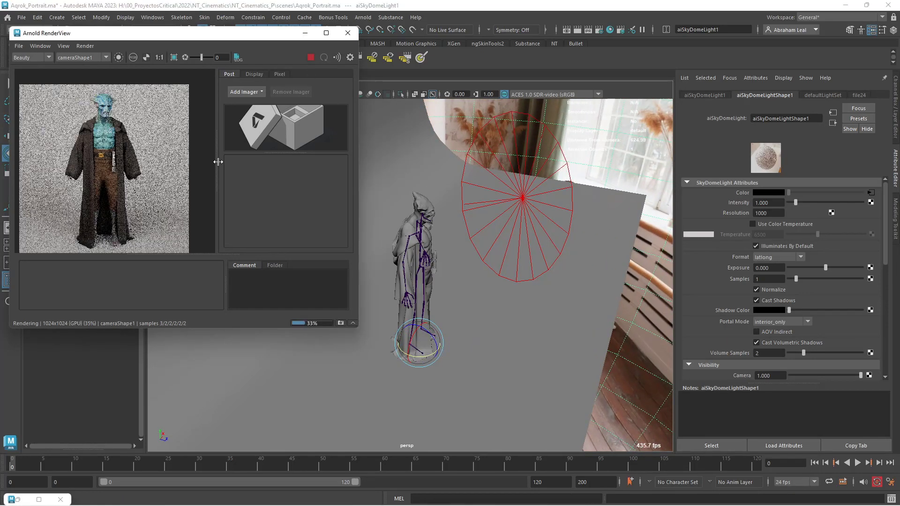
{"action": "scroll", "coordinate": [122, 122], "scroll_direction": "up", "scroll_amount": 3}
{"action": "middle_click_drag", "start_coordinate": [130, 178], "coordinate": [158, 200]}
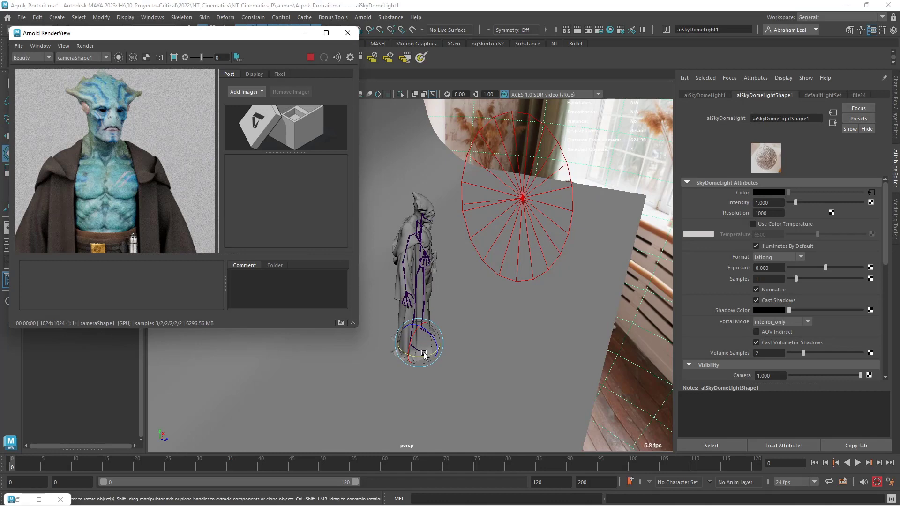
Rotate the sky dome light further around its vertical axis and review the lighting on the character in the live render.
{"action": "left_click_drag", "start_coordinate": [424, 354], "coordinate": [473, 339]}
{"action": "scroll", "coordinate": [131, 141], "scroll_direction": "down", "scroll_amount": 2}
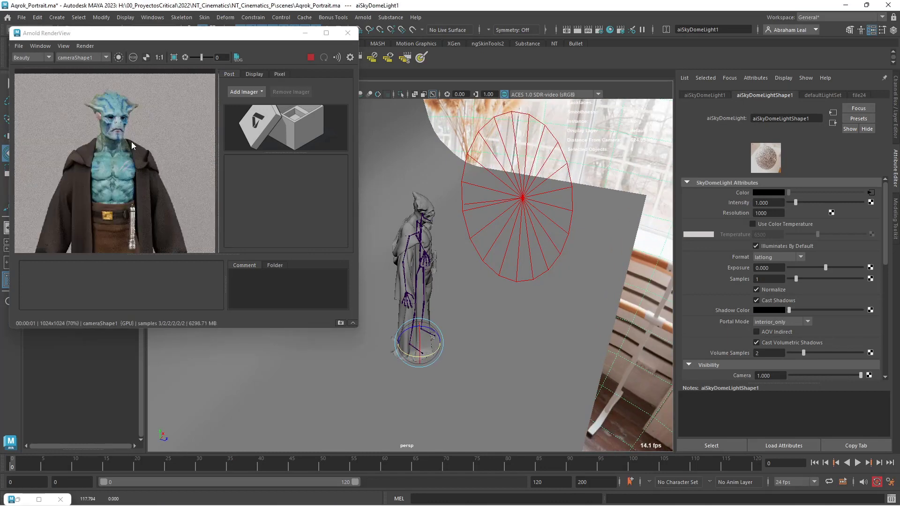
{"action": "scroll", "coordinate": [131, 142], "scroll_direction": "down", "scroll_amount": 2}
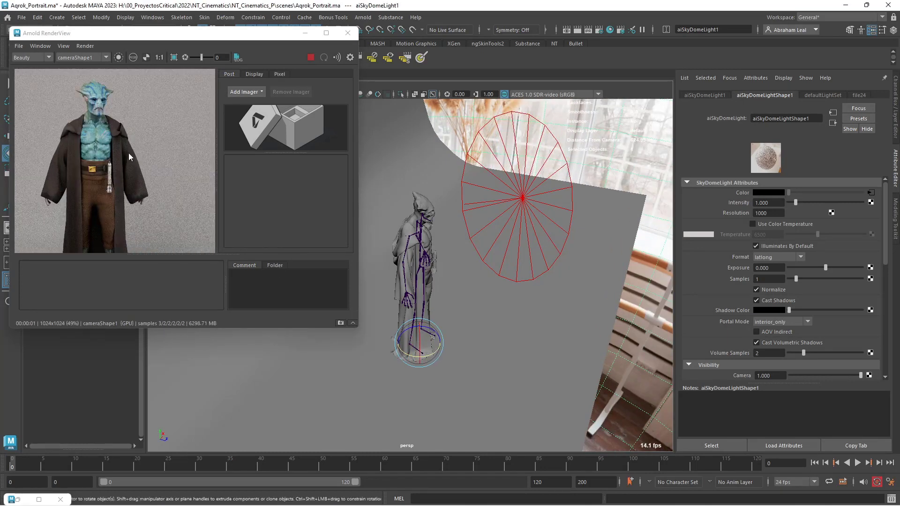
Check the character's face in the render, set the sky dome light's exposure to -2 and re-render.
{"action": "scroll", "coordinate": [128, 153], "scroll_direction": "up", "scroll_amount": 3}
{"action": "scroll", "coordinate": [114, 167], "scroll_direction": "up", "scroll_amount": 3}
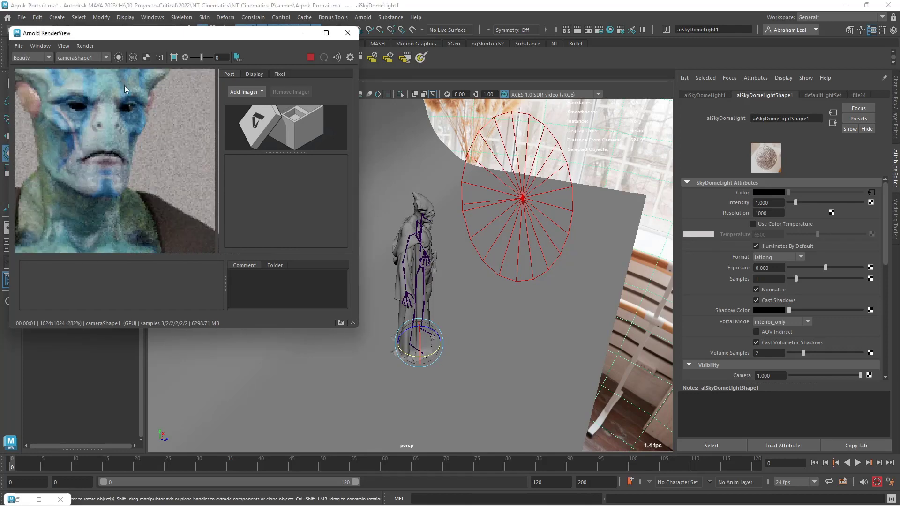
{"action": "scroll", "coordinate": [131, 103], "scroll_direction": "down", "scroll_amount": 1}
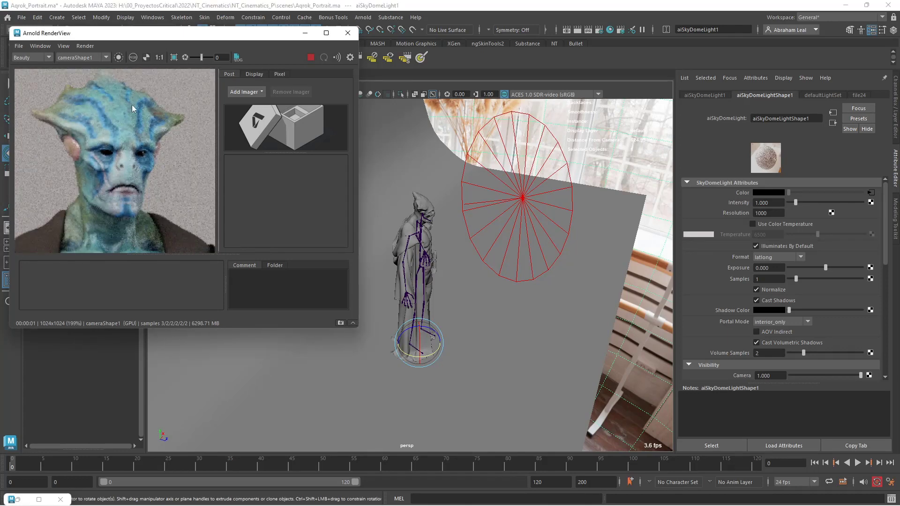
{"action": "scroll", "coordinate": [137, 136], "scroll_direction": "down", "scroll_amount": 4}
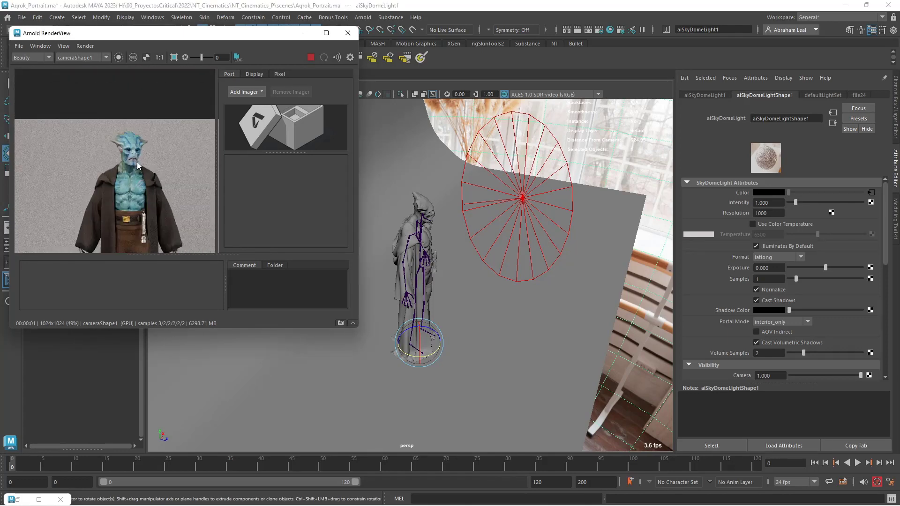
{"action": "left_click", "coordinate": [311, 57]}
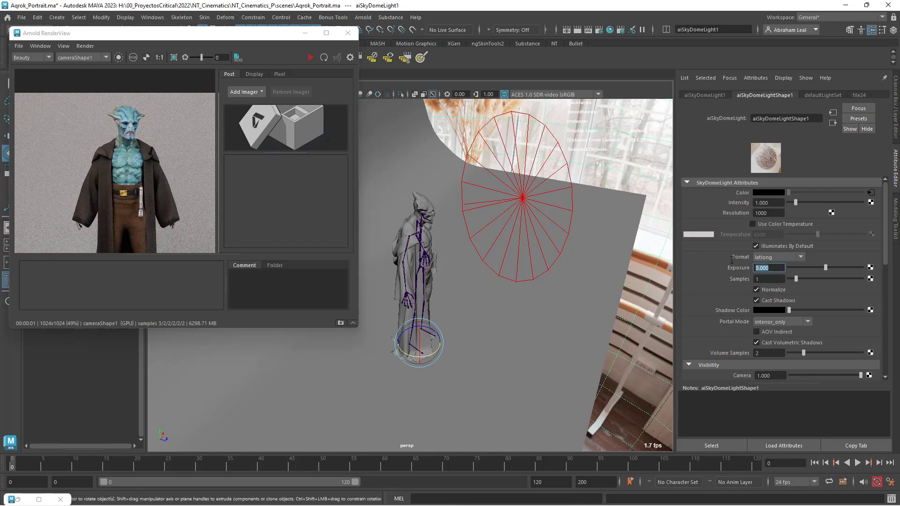
{"action": "type", "text": "-2"}
{"action": "key", "text": "Return"}
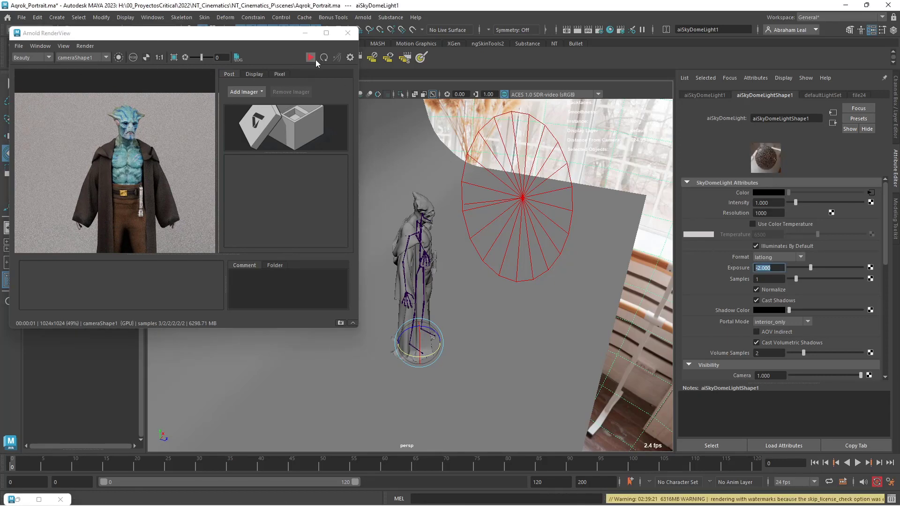
{"action": "left_click", "coordinate": [311, 57]}
Examine the darker lighting on the character's face, chest and robe in the live render, up close and from afar.
{"action": "scroll", "coordinate": [108, 143], "scroll_direction": "up", "scroll_amount": 5}
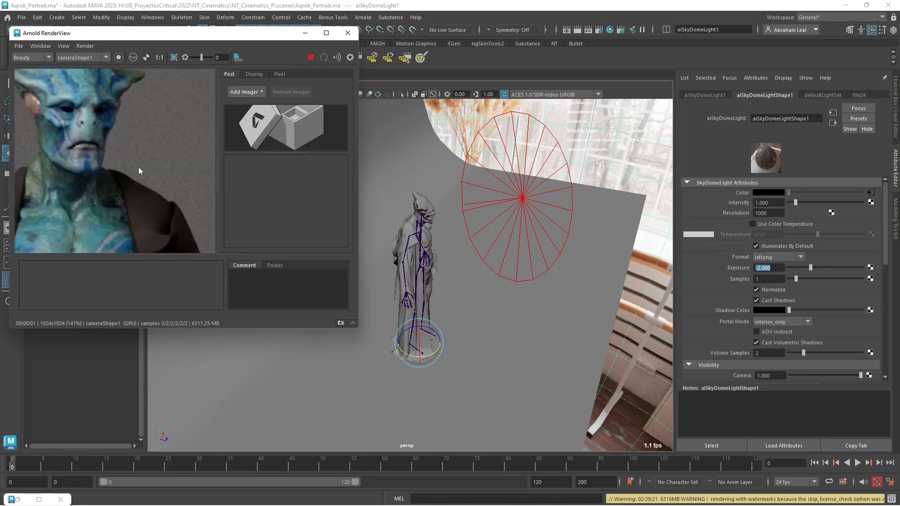
{"action": "scroll", "coordinate": [103, 144], "scroll_direction": "down", "scroll_amount": 5}
{"action": "scroll", "coordinate": [52, 125], "scroll_direction": "up", "scroll_amount": 6}
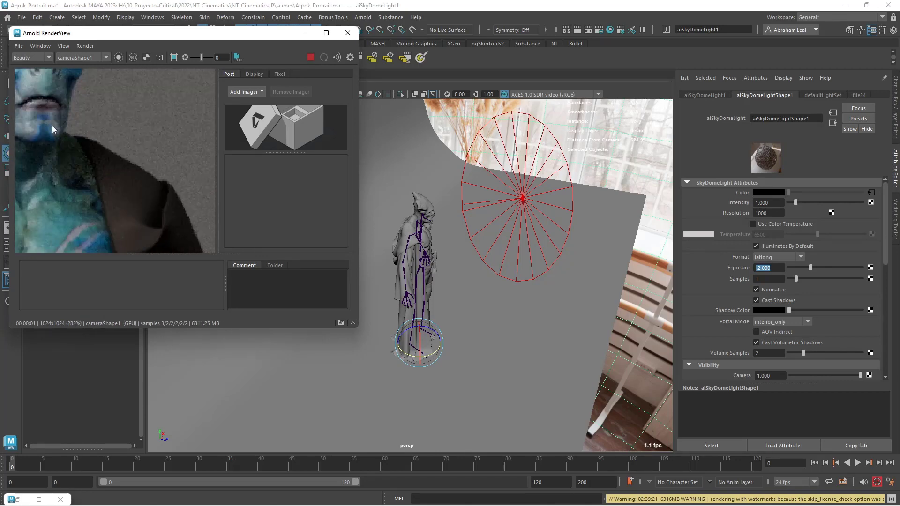
{"action": "scroll", "coordinate": [71, 145], "scroll_direction": "down", "scroll_amount": 3}
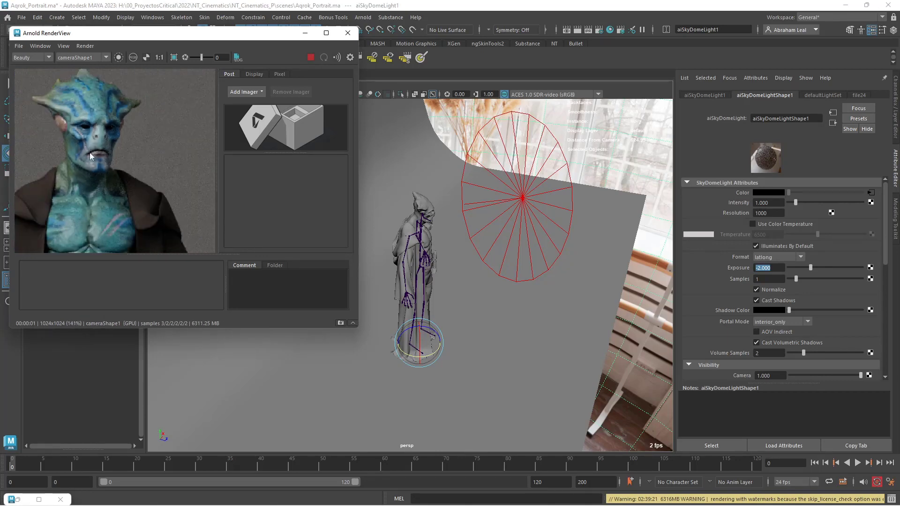
{"action": "scroll", "coordinate": [88, 156], "scroll_direction": "up", "scroll_amount": 2}
{"action": "scroll", "coordinate": [103, 159], "scroll_direction": "down", "scroll_amount": 4}
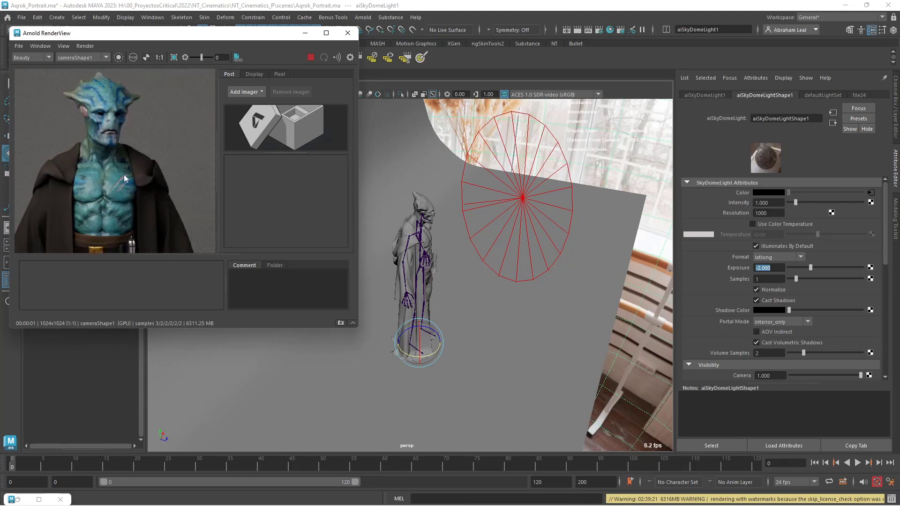
{"action": "scroll", "coordinate": [116, 167], "scroll_direction": "down", "scroll_amount": 5}
{"action": "scroll", "coordinate": [143, 136], "scroll_direction": "up", "scroll_amount": 2}
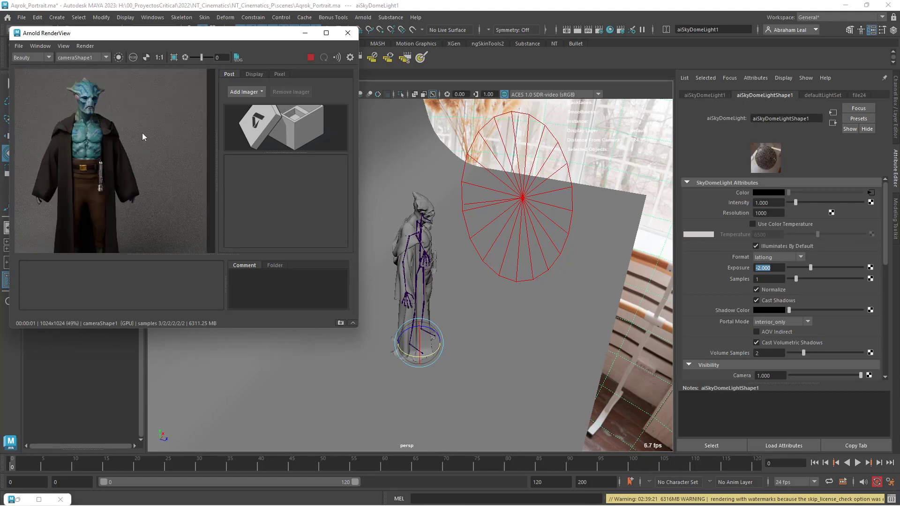
Try a sky dome light exposure of -4 and check the character's face in the live render.
{"action": "left_click", "coordinate": [756, 268]}
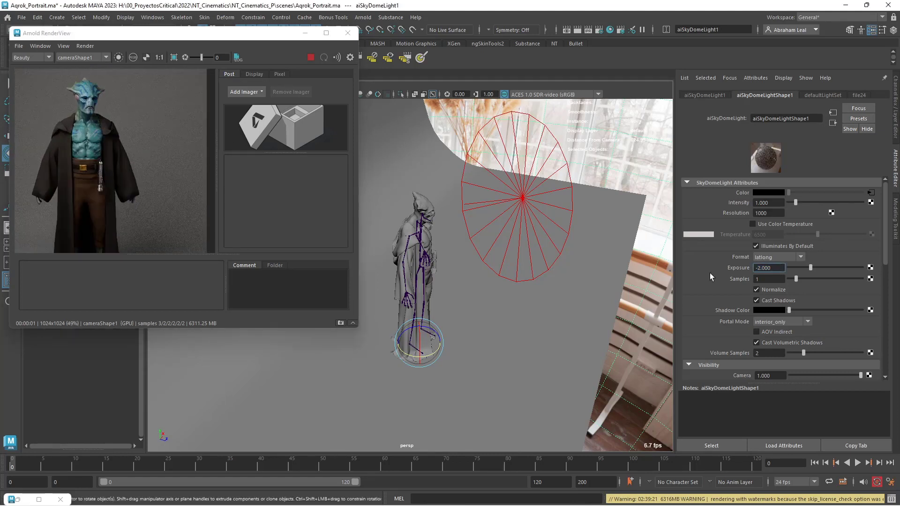
{"action": "key", "text": "BackSpace"}
{"action": "key", "text": "BackSpace"}
{"action": "key", "text": "BackSpace"}
{"action": "key", "text": "BackSpace"}
{"action": "key", "text": "BackSpace"}
{"action": "type", "text": "4"}
{"action": "key", "text": "Return"}
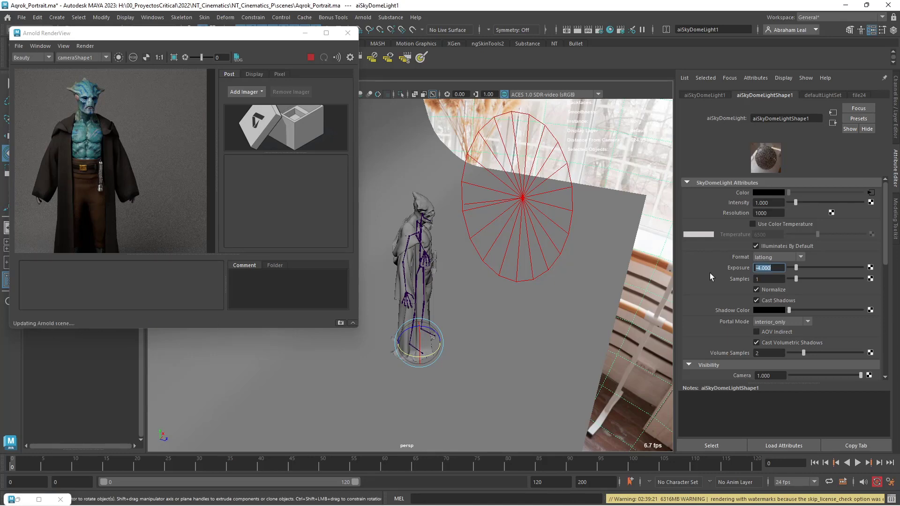
{"action": "scroll", "coordinate": [95, 170], "scroll_direction": "up", "scroll_amount": 4}
{"action": "scroll", "coordinate": [112, 116], "scroll_direction": "up", "scroll_amount": 2}
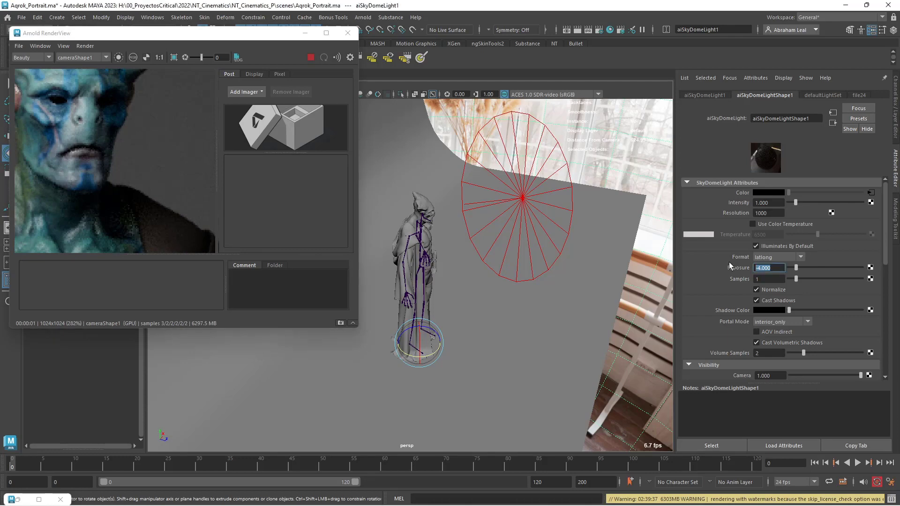
Try a sky dome light exposure of -1.5 and compare the lighting on the character's upper body.
{"action": "type", "text": "-1.5"}
{"action": "key", "text": "Return"}
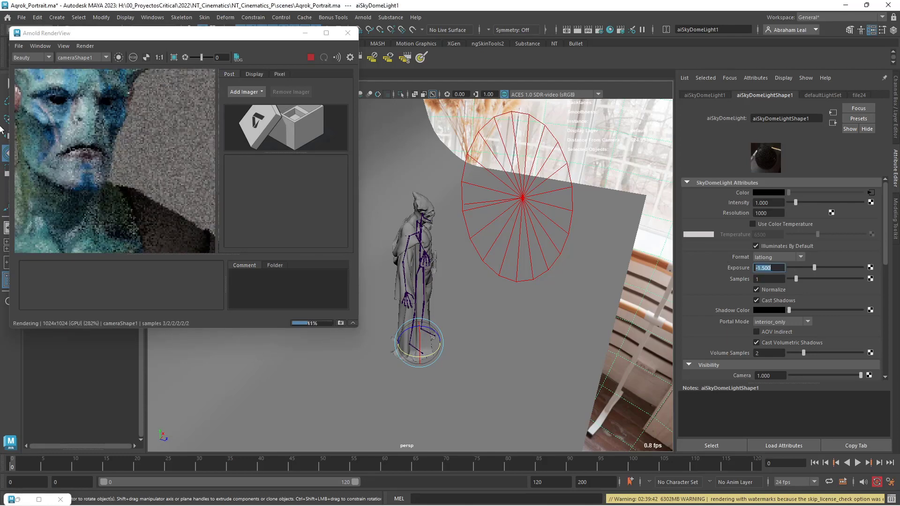
{"action": "scroll", "coordinate": [85, 136], "scroll_direction": "down", "scroll_amount": 2}
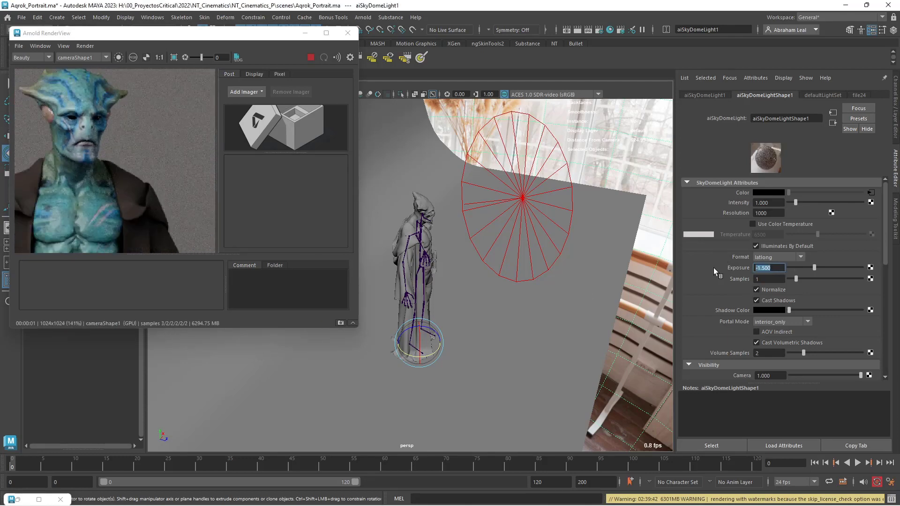
Set the sky dome light's exposure back to -2 and check the character in the live render.
{"action": "type", "text": "-2"}
{"action": "key", "text": "Return"}
{"action": "scroll", "coordinate": [58, 147], "scroll_direction": "down", "scroll_amount": 3}
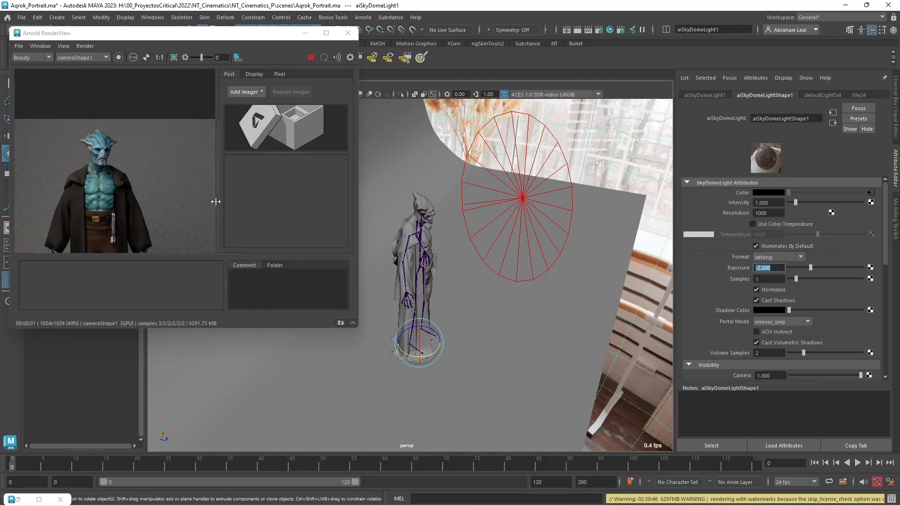
Examine the full-figure render, including the robe, the feet and the backdrop's shading.
{"action": "middle_click_drag", "start_coordinate": [134, 205], "coordinate": [154, 151]}
{"action": "scroll", "coordinate": [154, 171], "scroll_direction": "down", "scroll_amount": 2}
{"action": "scroll", "coordinate": [157, 183], "scroll_direction": "up", "scroll_amount": 1}
{"action": "scroll", "coordinate": [157, 184], "scroll_direction": "up", "scroll_amount": 1}
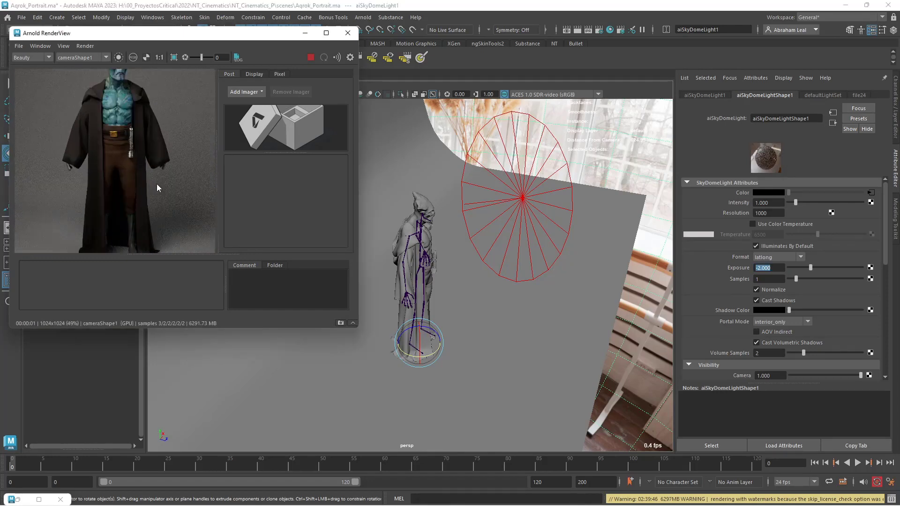
{"action": "scroll", "coordinate": [157, 184], "scroll_direction": "down", "scroll_amount": 1}
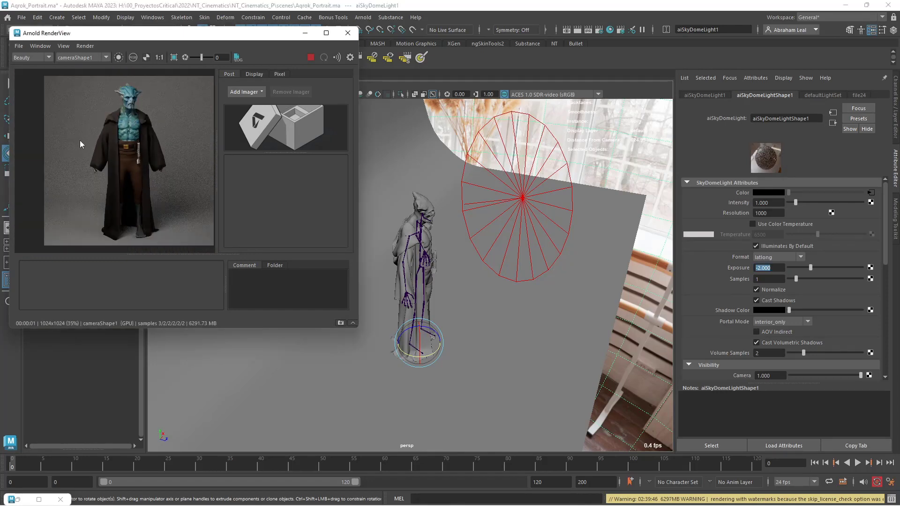
{"action": "scroll", "coordinate": [144, 152], "scroll_direction": "up", "scroll_amount": 1}
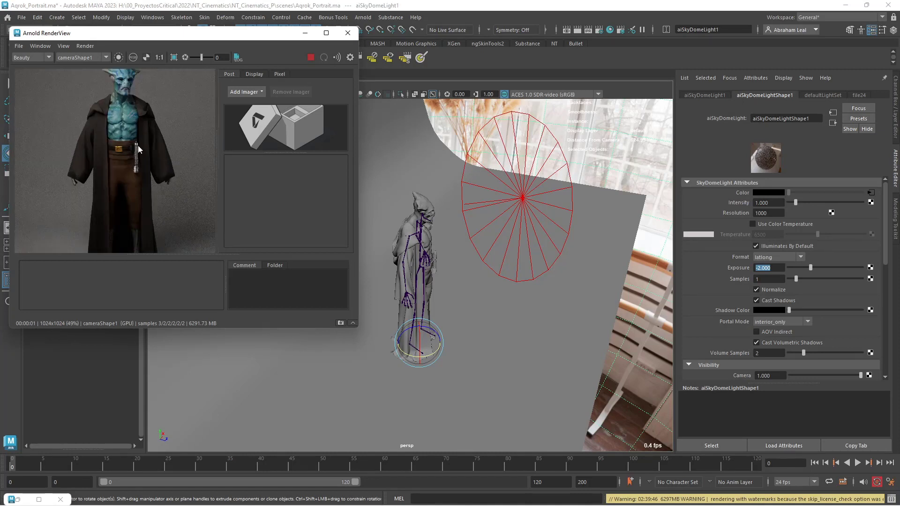
{"action": "scroll", "coordinate": [132, 144], "scroll_direction": "down", "scroll_amount": 1}
{"action": "scroll", "coordinate": [132, 145], "scroll_direction": "up", "scroll_amount": 1}
{"action": "scroll", "coordinate": [157, 136], "scroll_direction": "down", "scroll_amount": 1}
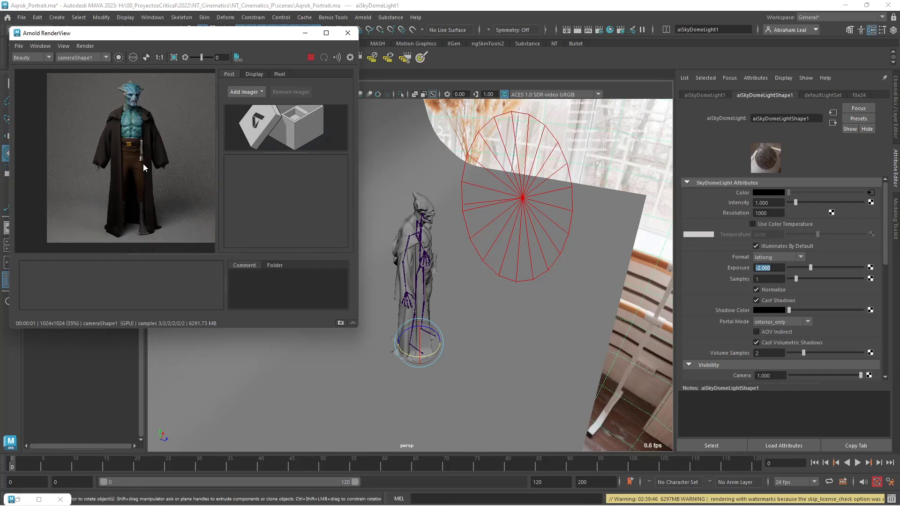
Minimize the Arnold RenderView and create a second Arnold area light in the scene.
{"action": "left_click", "coordinate": [309, 57]}
{"action": "left_click", "coordinate": [305, 33]}
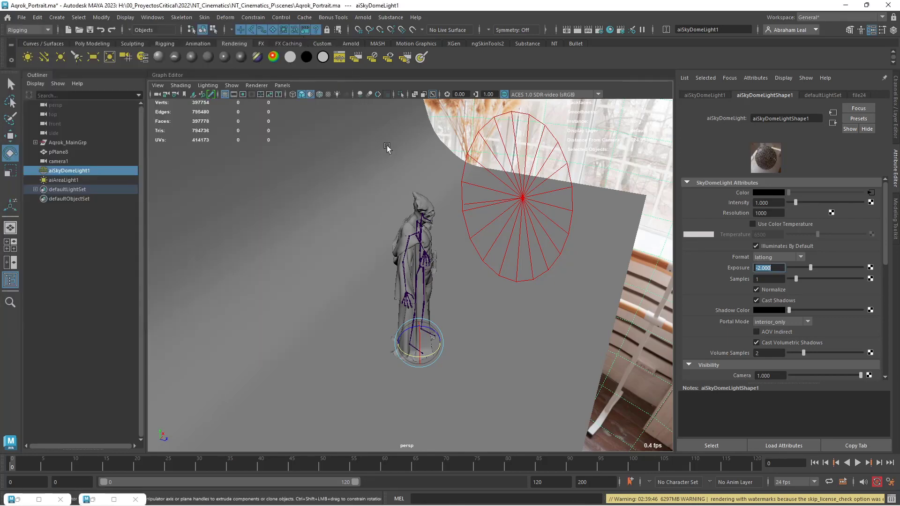
{"action": "left_click_drag", "start_coordinate": [386, 145], "coordinate": [402, 201], "text": "alt"}
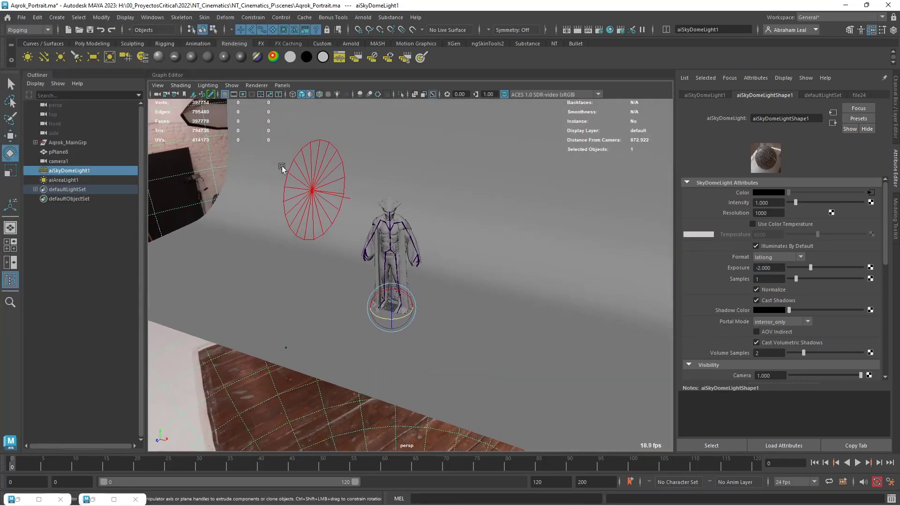
{"action": "left_click", "coordinate": [363, 17]}
{"action": "mouse_move", "coordinate": [397, 67]}
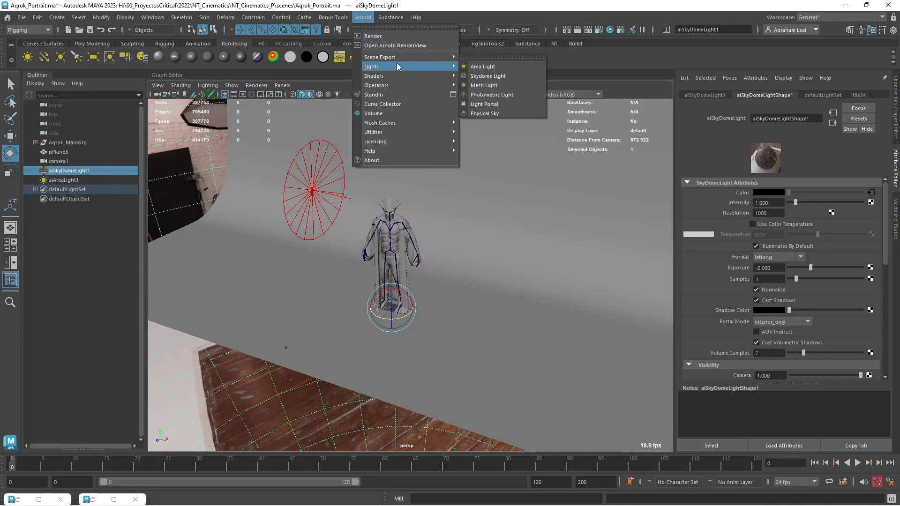
{"action": "left_click", "coordinate": [478, 70]}
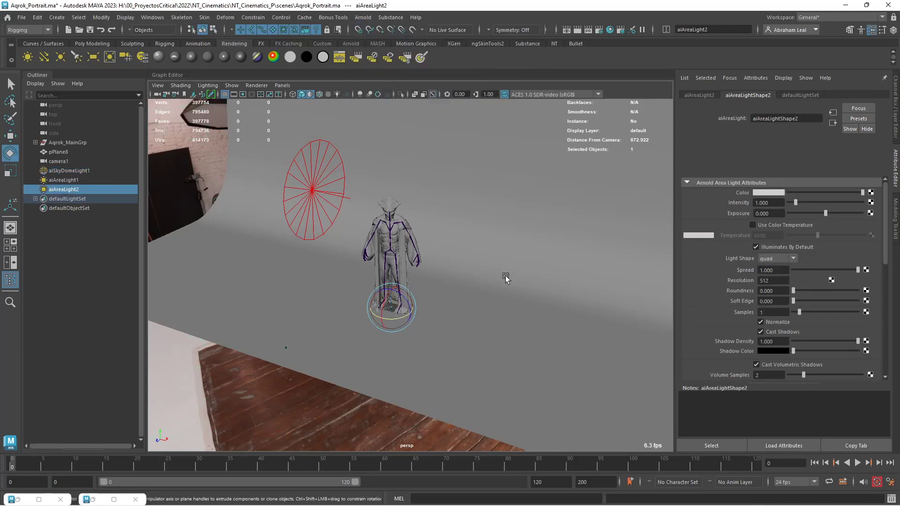
Enlarge the new area light and raise it off the floor near the character.
{"action": "right_click_drag", "start_coordinate": [504, 277], "coordinate": [454, 305], "text": "alt"}
{"action": "key", "text": "w"}
{"action": "left_click_drag", "start_coordinate": [407, 303], "coordinate": [509, 225], "text": "alt"}
{"action": "key", "text": "r"}
{"action": "key", "text": "w"}
Rotate the new area light toward the character, undoing the unwanted turn.
{"action": "key", "text": "e"}
{"action": "left_click_drag", "start_coordinate": [420, 214], "coordinate": [423, 160]}
{"action": "left_click_drag", "start_coordinate": [427, 229], "coordinate": [423, 164]}
{"action": "key", "text": "ctrl+z"}
{"action": "key", "text": "w"}
{"action": "key", "text": "e"}
{"action": "left_click_drag", "start_coordinate": [423, 194], "coordinate": [441, 215]}
Move the new area light out beside the character's upper body and fine-tune its rotation to aim at the figure.
{"action": "key", "text": "w"}
{"action": "left_click_drag", "start_coordinate": [396, 189], "coordinate": [461, 226]}
{"action": "left_click_drag", "start_coordinate": [461, 226], "coordinate": [409, 204], "text": "alt"}
{"action": "key", "text": "e"}
{"action": "key", "text": "r"}
{"action": "key", "text": "w"}
{"action": "key", "text": "e"}
{"action": "key", "text": "r"}
{"action": "key", "text": "e"}
{"action": "left_click_drag", "start_coordinate": [488, 197], "coordinate": [488, 200]}
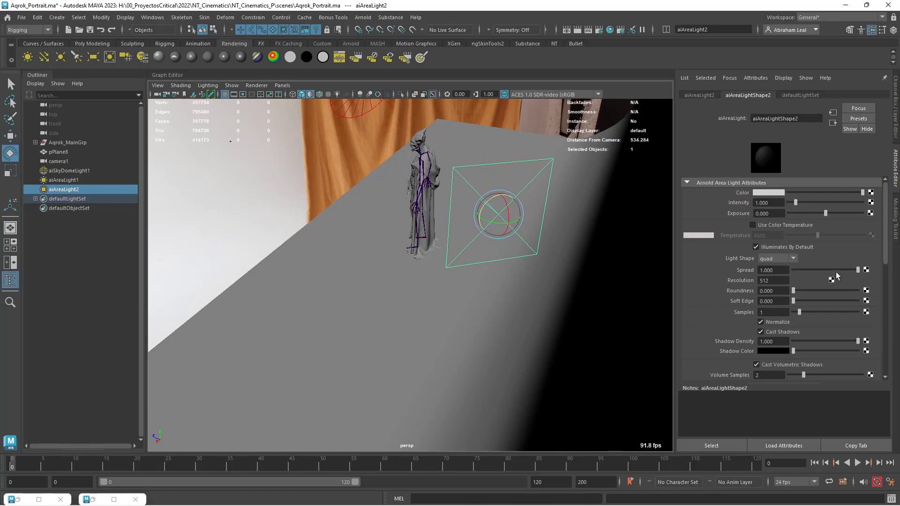
Set the new area light's spread to 0.191 and exposure to 2.273, and reopen the Arnold RenderView.
{"action": "left_click_drag", "start_coordinate": [836, 272], "coordinate": [812, 268]}
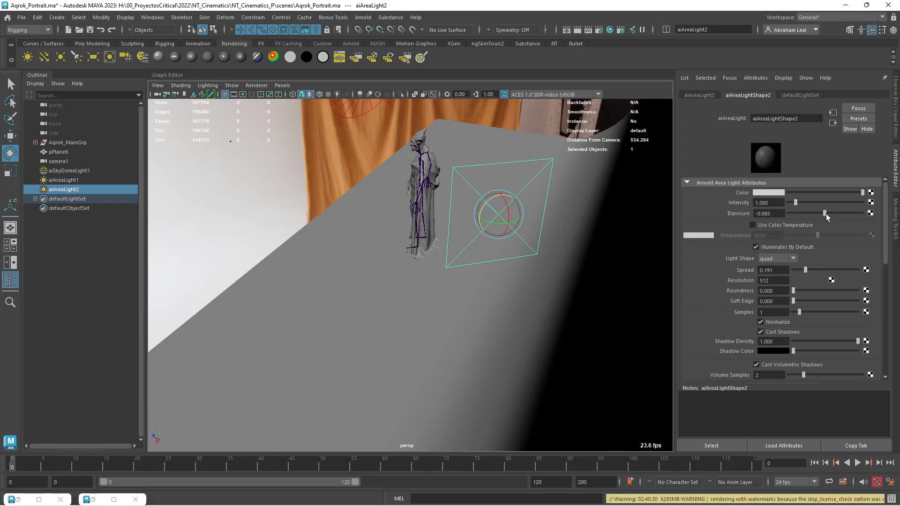
{"action": "left_click_drag", "start_coordinate": [840, 213], "coordinate": [841, 212]}
{"action": "left_click_drag", "start_coordinate": [422, 263], "coordinate": [341, 312], "text": "alt"}
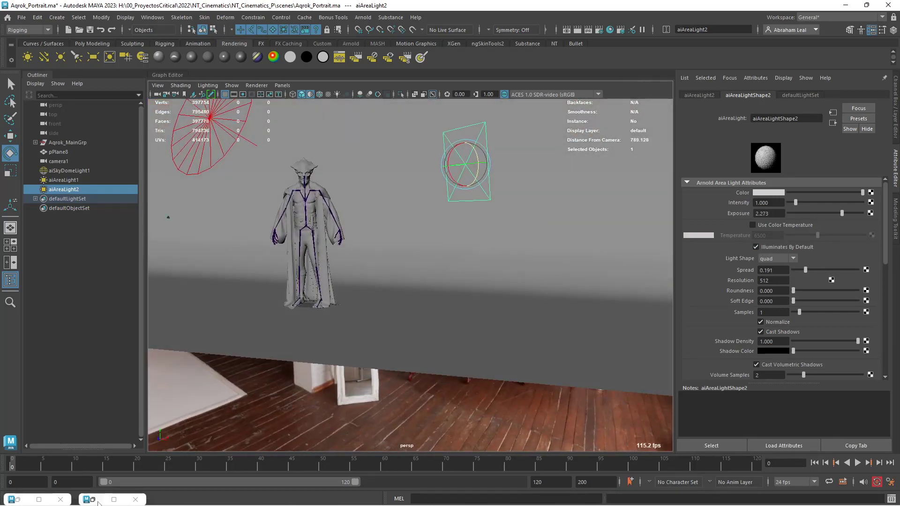
{"action": "left_click", "coordinate": [100, 500]}
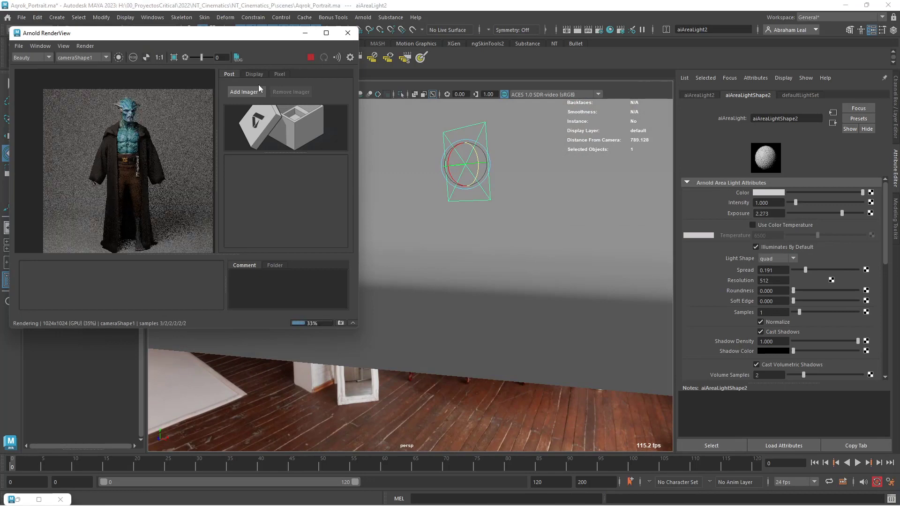
Set the area light's exposure to 15 and check its effect on the rendered face and body.
{"action": "left_click_drag", "start_coordinate": [841, 213], "coordinate": [864, 212]}
{"action": "double_click", "coordinate": [774, 212]}
{"action": "type", "text": "15"}
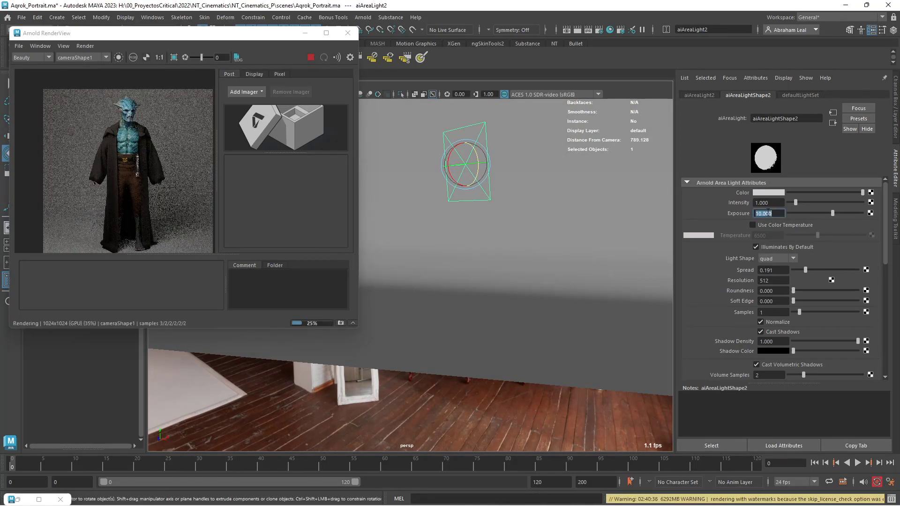
{"action": "key", "text": "Return"}
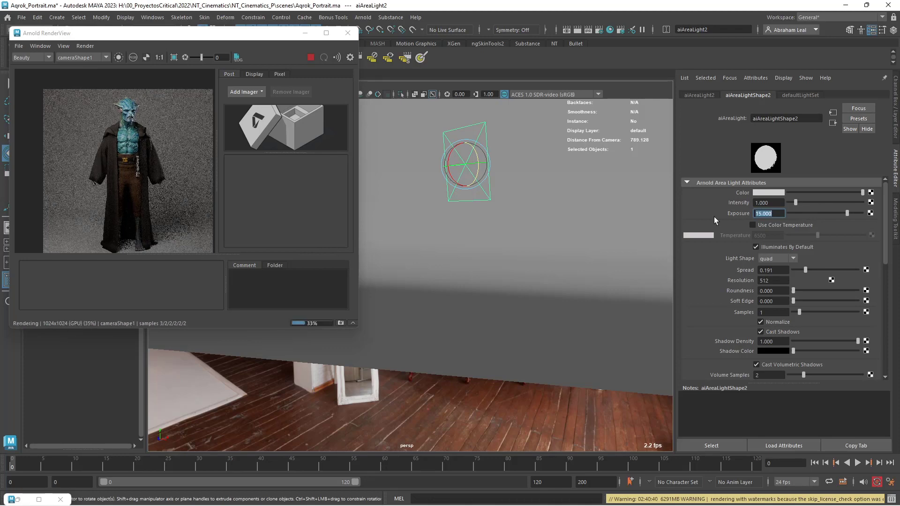
{"action": "scroll", "coordinate": [132, 131], "scroll_direction": "up", "scroll_amount": 6}
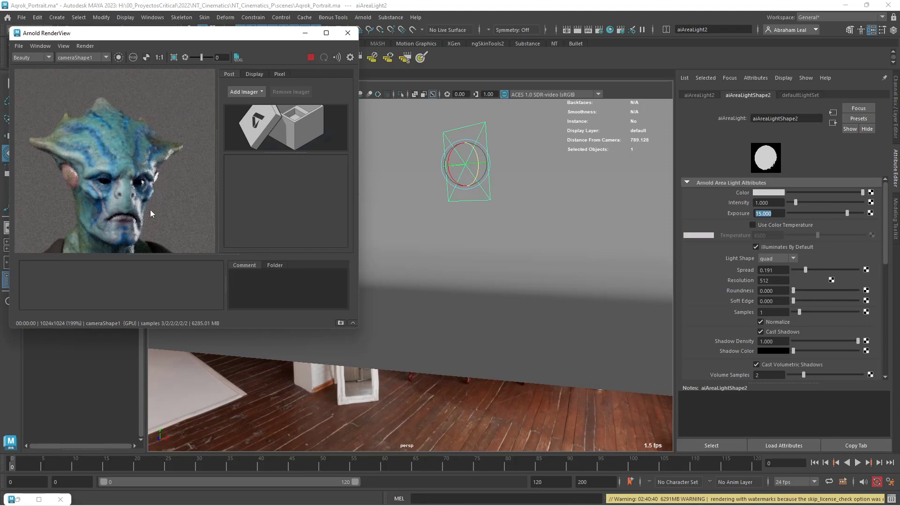
{"action": "scroll", "coordinate": [150, 210], "scroll_direction": "down", "scroll_amount": 3}
{"action": "scroll", "coordinate": [133, 201], "scroll_direction": "up", "scroll_amount": 2}
{"action": "scroll", "coordinate": [161, 188], "scroll_direction": "down", "scroll_amount": 3}
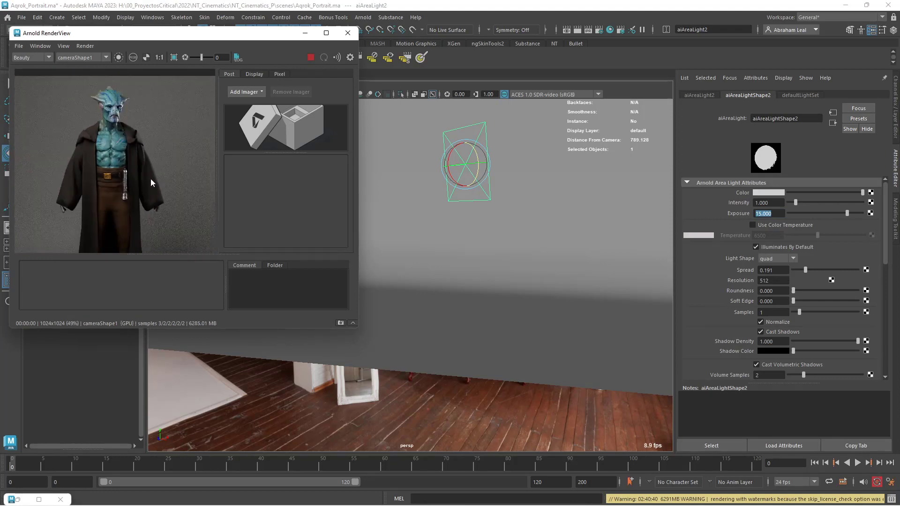
Move the area light closer to the character, above the head beside one shoulder.
{"action": "left_click_drag", "start_coordinate": [519, 191], "coordinate": [560, 257], "text": "alt"}
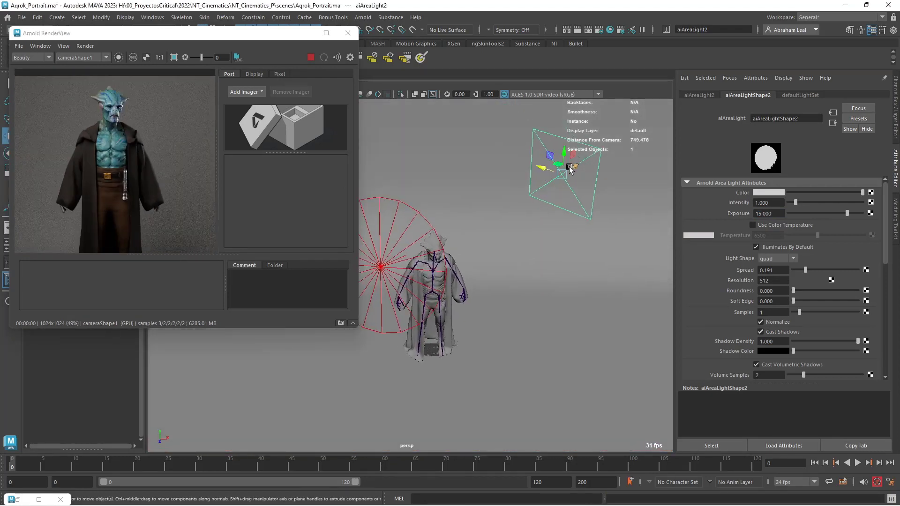
{"action": "key", "text": "w"}
{"action": "left_click_drag", "start_coordinate": [557, 171], "coordinate": [496, 231]}
{"action": "key", "text": "6"}
{"action": "key", "text": "e"}
{"action": "key", "text": "w"}
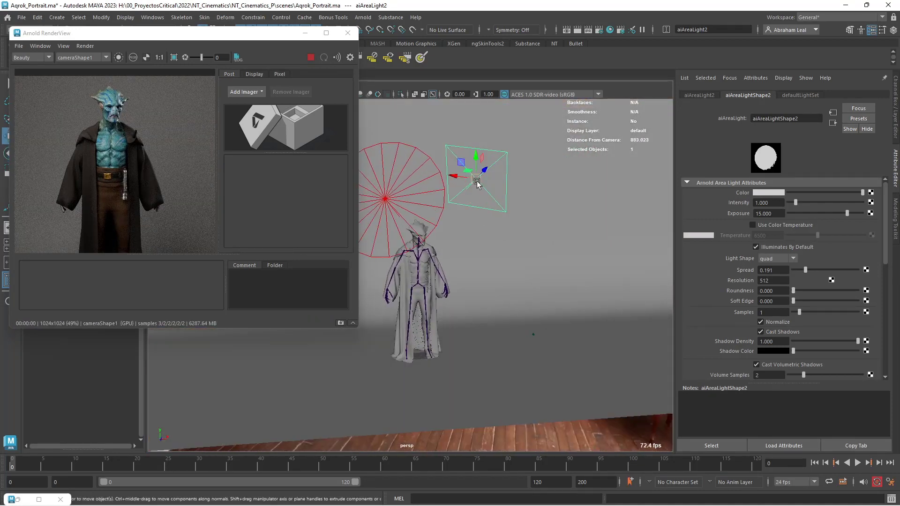
{"action": "left_click_drag", "start_coordinate": [483, 181], "coordinate": [516, 188], "text": "alt"}
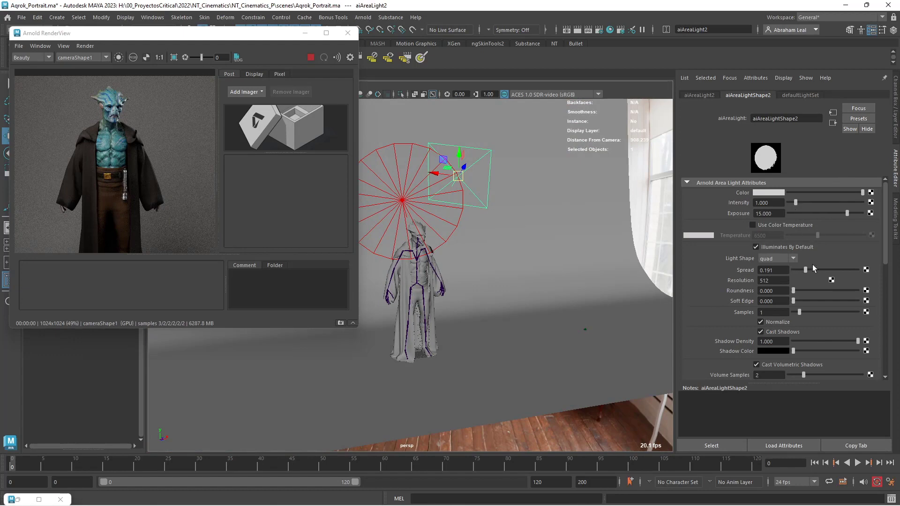
Set the area light's exposure to 17 and check the edge lighting on the rendered head.
{"action": "left_click", "coordinate": [751, 213]}
{"action": "type", "text": "17"}
{"action": "key", "text": "Return"}
{"action": "scroll", "coordinate": [128, 86], "scroll_direction": "up", "scroll_amount": 3}
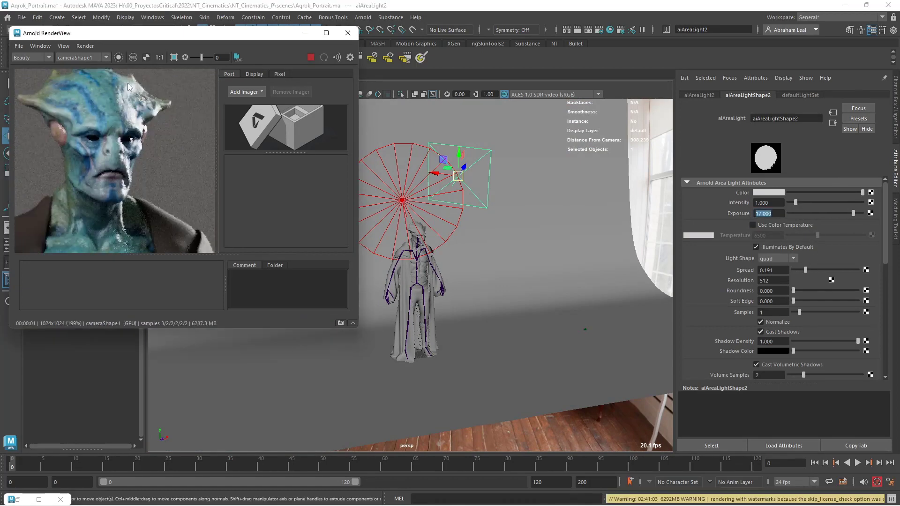
{"action": "scroll", "coordinate": [151, 197], "scroll_direction": "down", "scroll_amount": 1}
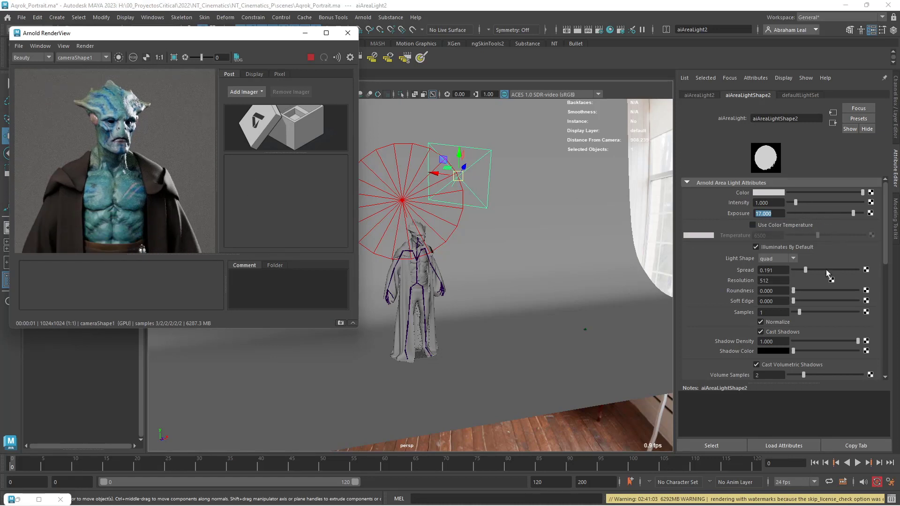
Increase the area light's spread to about 0.368.
{"action": "left_click_drag", "start_coordinate": [806, 270], "coordinate": [816, 270]}
{"action": "scroll", "coordinate": [173, 165], "scroll_direction": "down", "scroll_amount": 1}
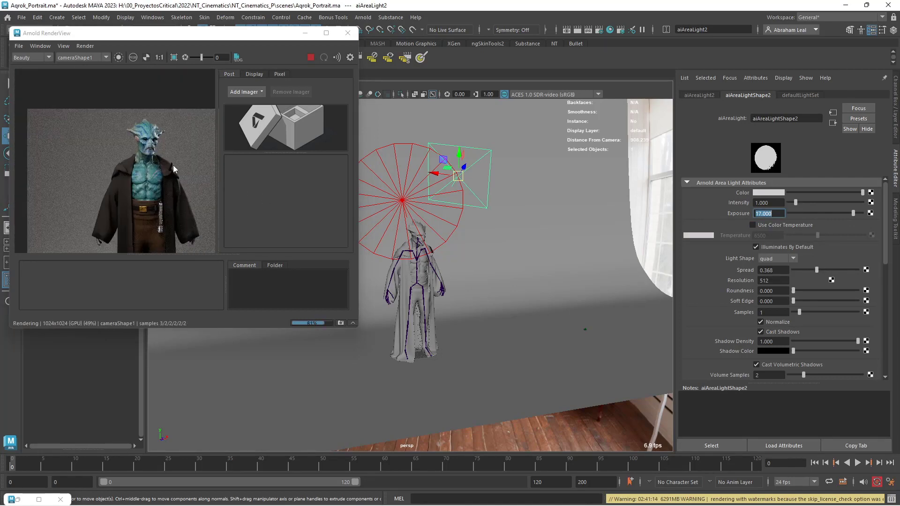
{"action": "scroll", "coordinate": [158, 193], "scroll_direction": "up", "scroll_amount": 1}
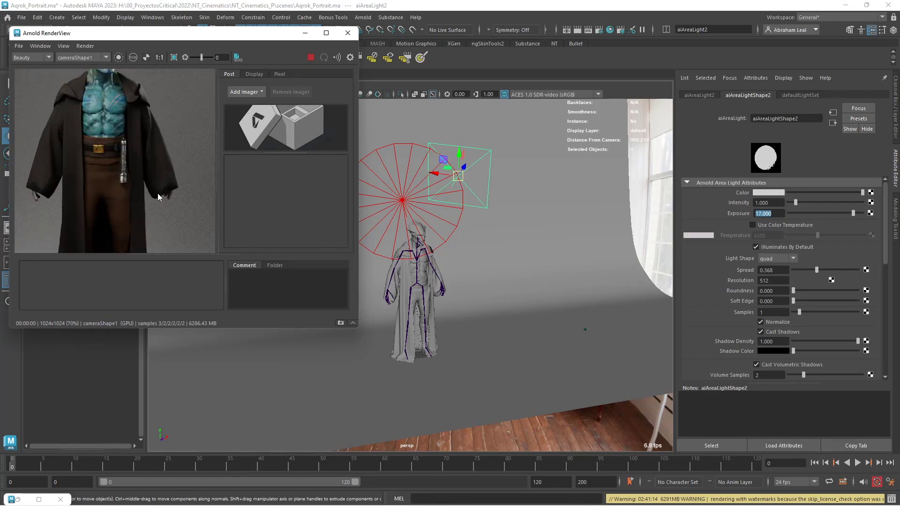
Examine the lighting on the robe, face and eyes in the render and look at the scene from the character's side.
{"action": "middle_click_drag", "start_coordinate": [165, 196], "coordinate": [108, 201]}
{"action": "scroll", "coordinate": [109, 215], "scroll_direction": "up", "scroll_amount": 3}
{"action": "scroll", "coordinate": [109, 211], "scroll_direction": "down", "scroll_amount": 2}
{"action": "scroll", "coordinate": [108, 181], "scroll_direction": "down", "scroll_amount": 1}
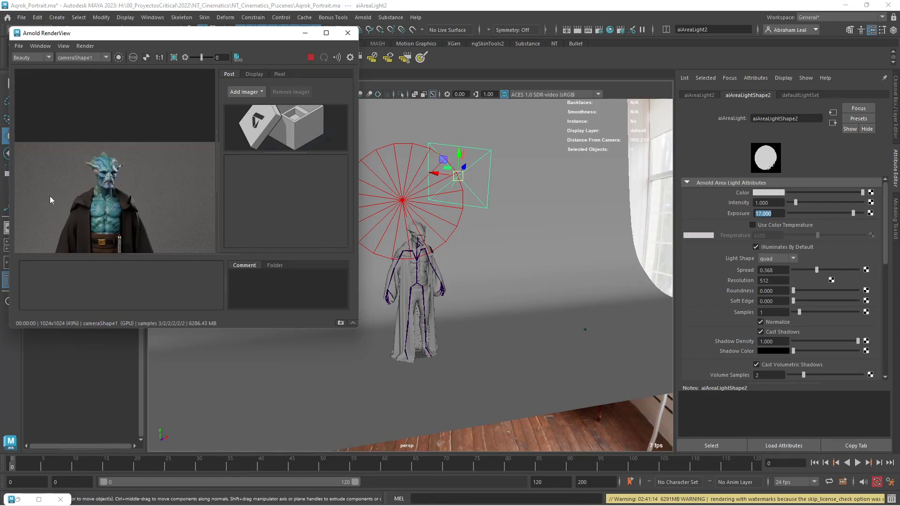
{"action": "scroll", "coordinate": [61, 154], "scroll_direction": "up", "scroll_amount": 2}
{"action": "middle_click_drag", "start_coordinate": [101, 105], "coordinate": [72, 88]}
{"action": "middle_click_drag", "start_coordinate": [136, 195], "coordinate": [120, 176]}
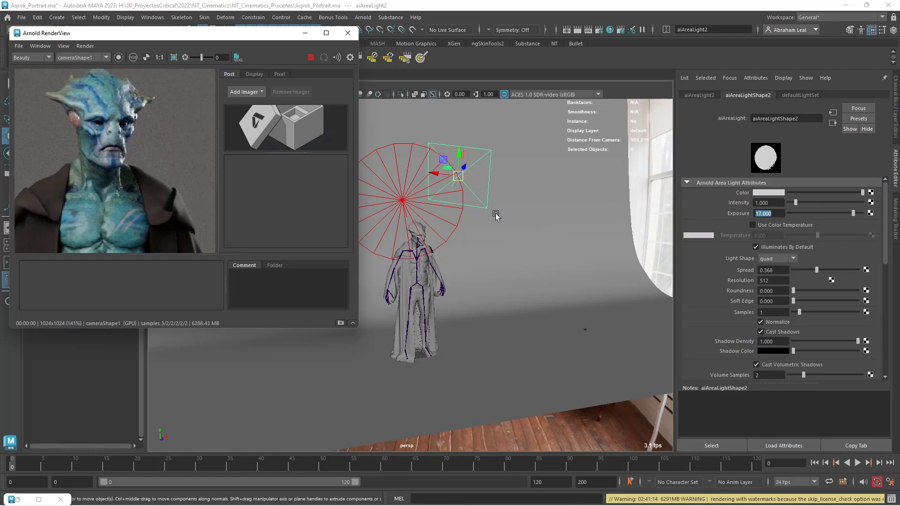
{"action": "middle_click_drag", "start_coordinate": [634, 234], "coordinate": [585, 275], "text": "alt"}
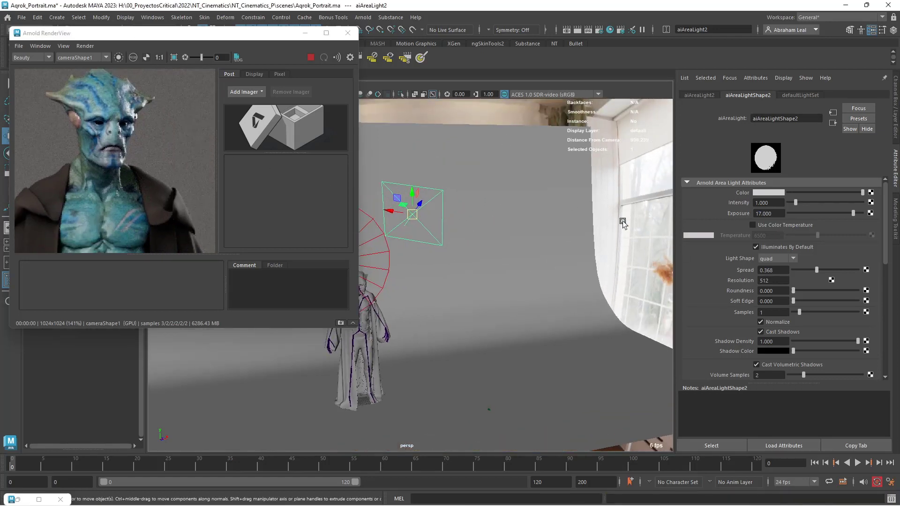
{"action": "left_click_drag", "start_coordinate": [622, 222], "coordinate": [464, 244], "text": "alt"}
{"action": "scroll", "coordinate": [464, 244], "scroll_direction": "up", "scroll_amount": 3}
{"action": "scroll", "coordinate": [101, 135], "scroll_direction": "up", "scroll_amount": 5}
{"action": "middle_click_drag", "start_coordinate": [143, 101], "coordinate": [174, 149]}
{"action": "middle_click_drag", "start_coordinate": [55, 148], "coordinate": [97, 143]}
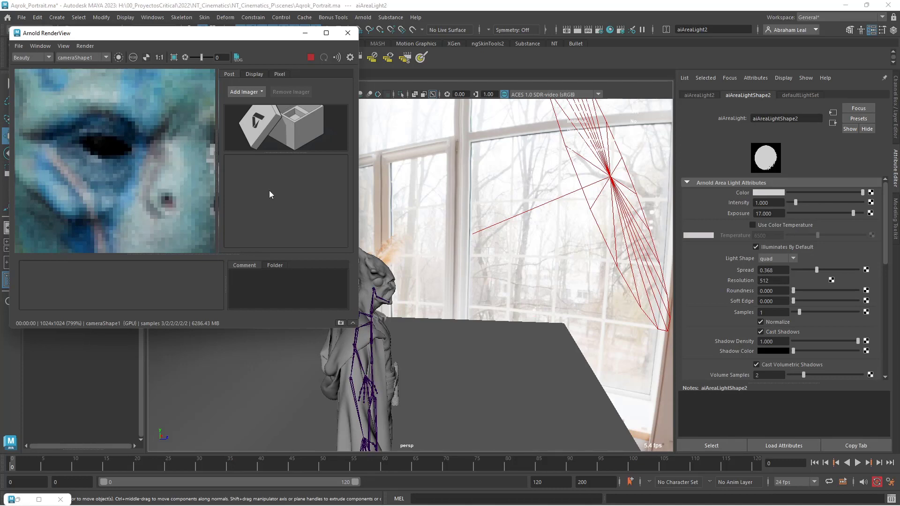
{"action": "mouse_move", "coordinate": [462, 224]}
{"action": "left_mouse_down", "text": "alt"}
{"action": "mouse_move", "coordinate": [491, 230]}
{"action": "mouse_move", "coordinate": [458, 220]}
{"action": "left_mouse_up", "text": "alt"}
{"action": "scroll", "coordinate": [458, 219], "scroll_direction": "down", "scroll_amount": 5}
{"action": "scroll", "coordinate": [126, 156], "scroll_direction": "down", "scroll_amount": 4}
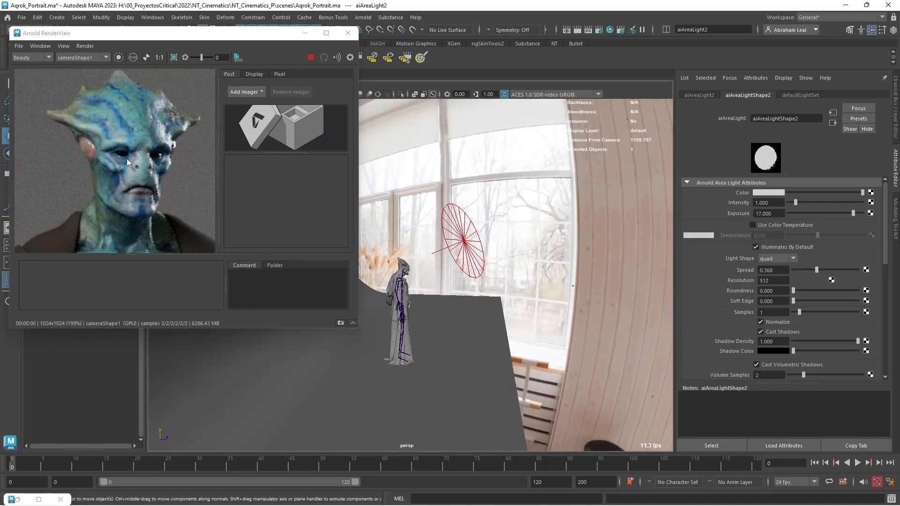
{"action": "scroll", "coordinate": [126, 158], "scroll_direction": "up", "scroll_amount": 4}
{"action": "scroll", "coordinate": [136, 156], "scroll_direction": "down", "scroll_amount": 2}
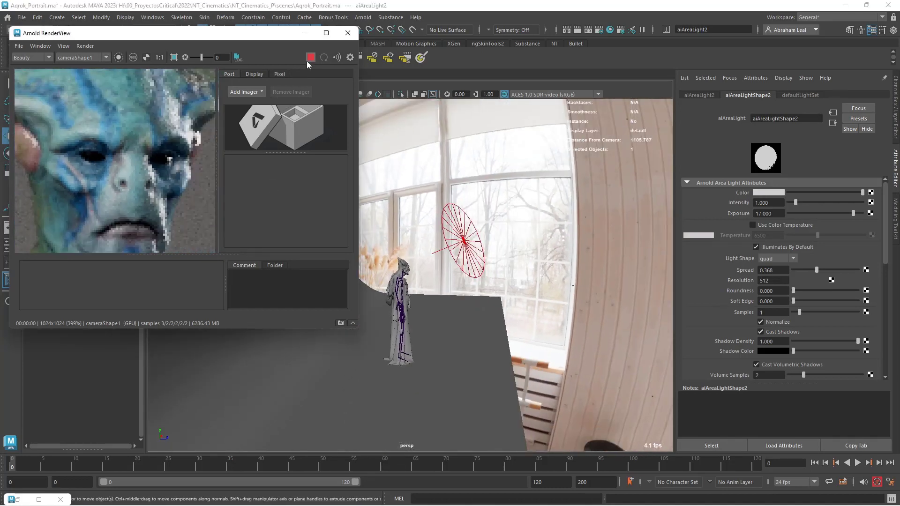
Stop the live render, move the render window clear of the main menus and create a new Arnold area light.
{"action": "left_click", "coordinate": [307, 60]}
{"action": "scroll", "coordinate": [410, 239], "scroll_direction": "down", "scroll_amount": 3}
{"action": "left_click_drag", "start_coordinate": [264, 38], "coordinate": [264, 107]}
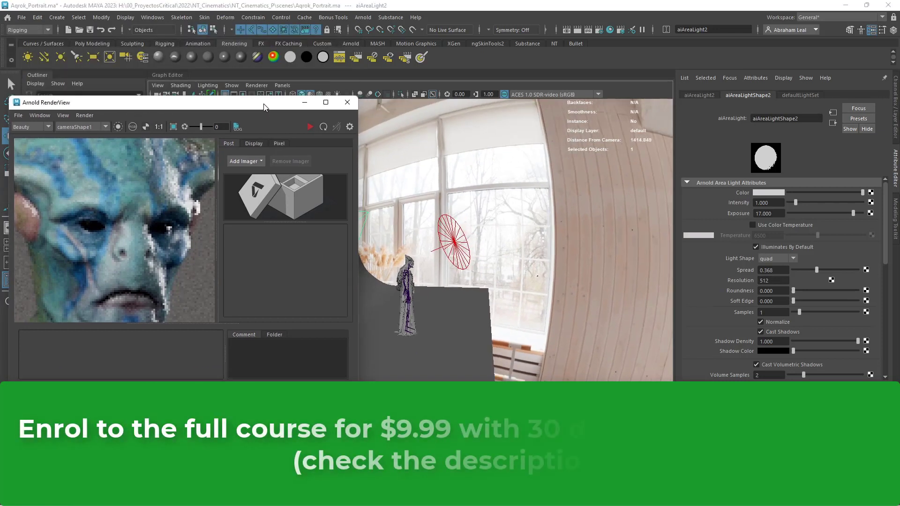
{"action": "left_click", "coordinate": [370, 18]}
{"action": "mouse_move", "coordinate": [390, 63]}
{"action": "left_click", "coordinate": [479, 65]}
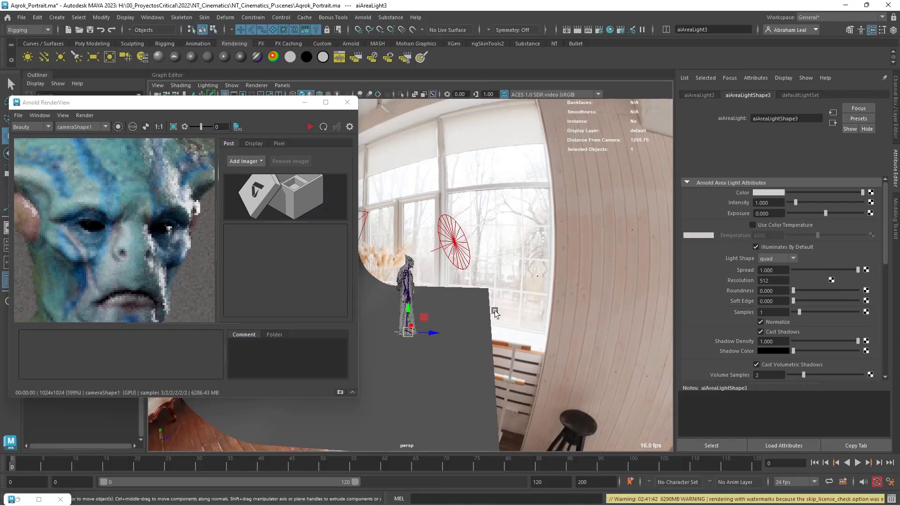
Raise the new area light to about head height and place it in front of the character.
{"action": "left_click_drag", "start_coordinate": [408, 332], "coordinate": [407, 246]}
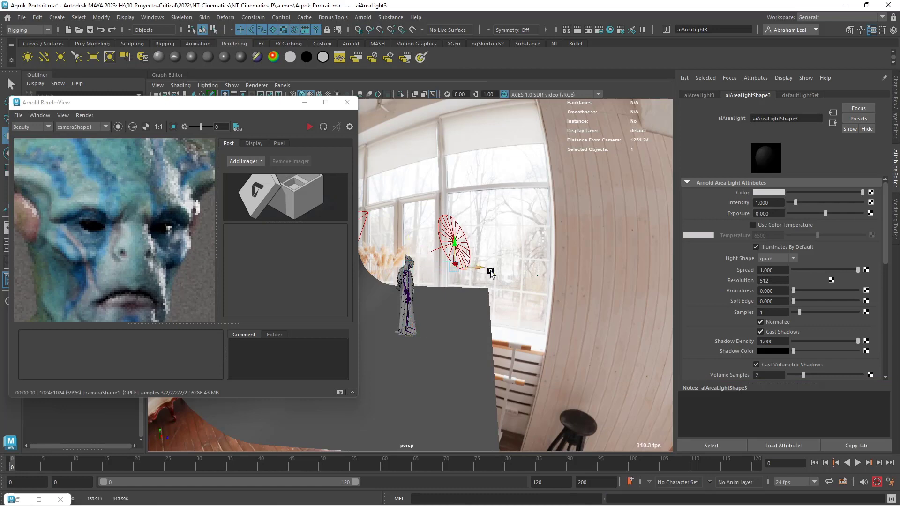
{"action": "right_click_drag", "start_coordinate": [491, 271], "coordinate": [542, 297], "text": "alt"}
{"action": "left_click_drag", "start_coordinate": [484, 277], "coordinate": [550, 296], "text": "alt"}
{"action": "right_click_drag", "start_coordinate": [550, 296], "coordinate": [639, 353], "text": "alt"}
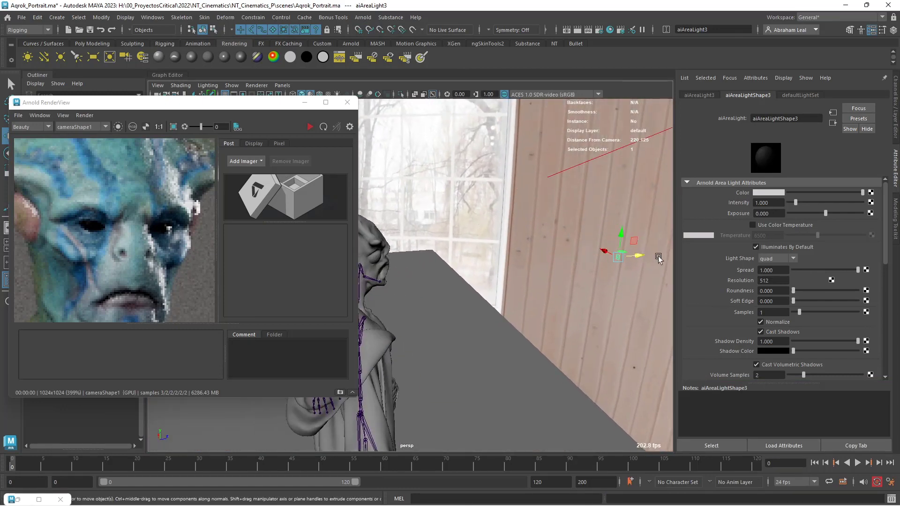
{"action": "left_click_drag", "start_coordinate": [611, 261], "coordinate": [598, 253], "text": "alt"}
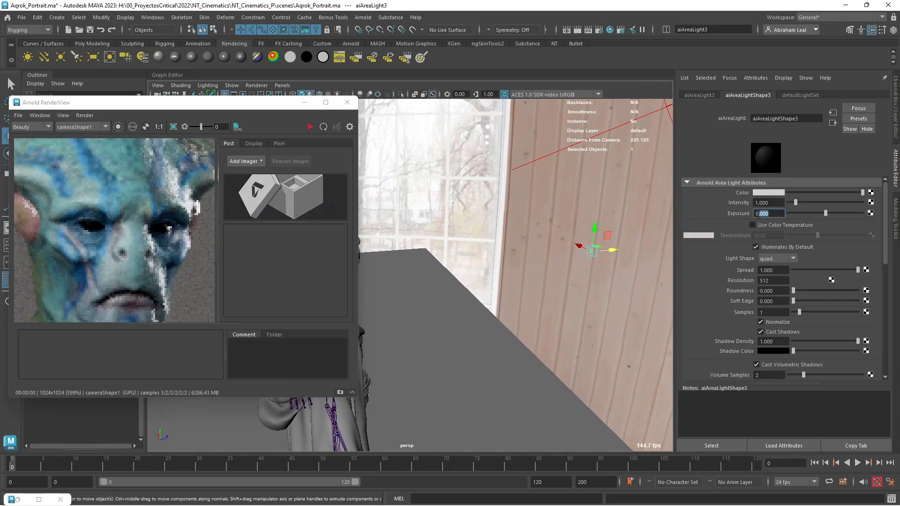
Set the new area light's exposure to 5 and restart the live render.
{"action": "type", "text": "5"}
{"action": "key", "text": "Return"}
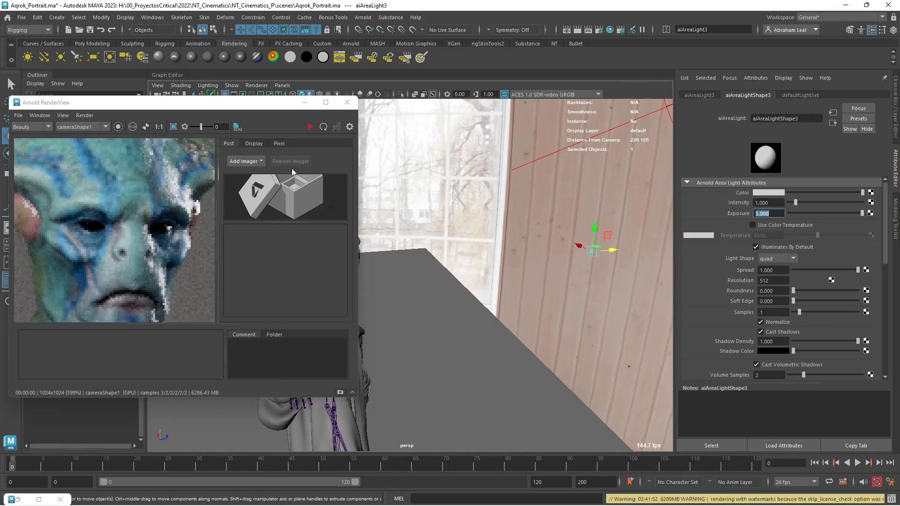
{"action": "left_click", "coordinate": [310, 126]}
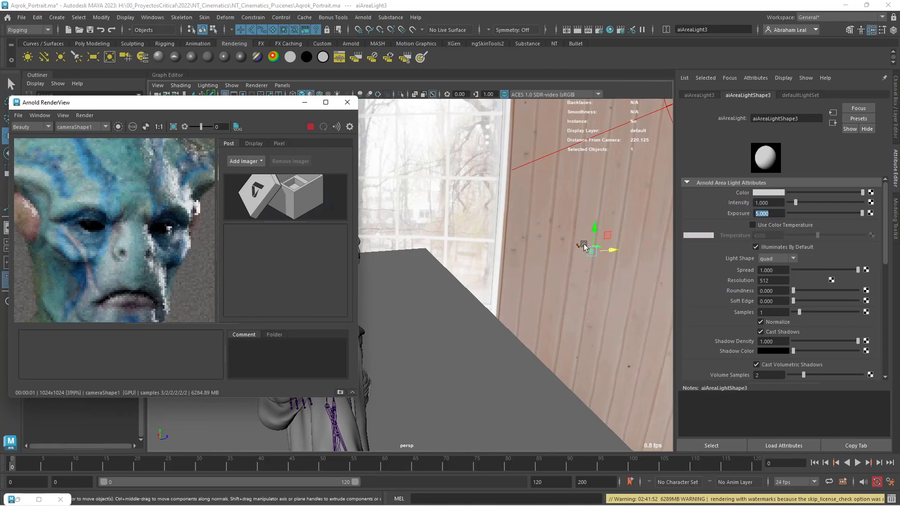
Set the new area light's exposure to 20.
{"action": "left_click", "coordinate": [772, 212]}
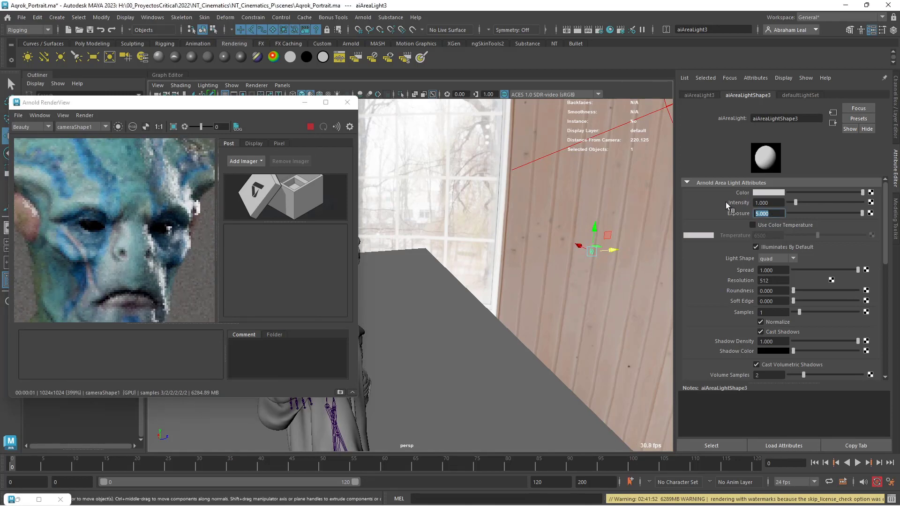
{"action": "type", "text": "20"}
{"action": "key", "text": "Return"}
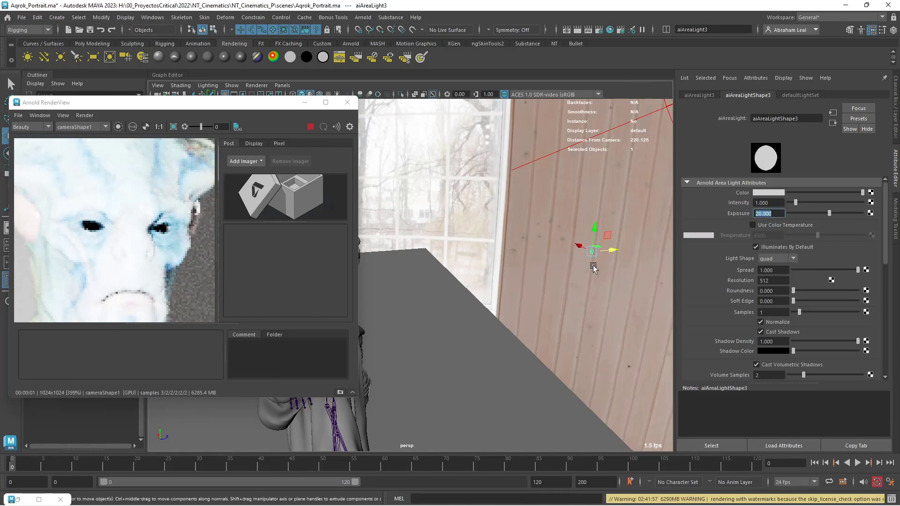
Lower the front area light slightly and set its exposure to 15.
{"action": "mouse_move", "coordinate": [593, 255]}
{"action": "left_mouse_down"}
{"action": "mouse_move", "coordinate": [594, 233]}
{"action": "mouse_move", "coordinate": [593, 269]}
{"action": "mouse_move", "coordinate": [595, 256]}
{"action": "left_mouse_up"}
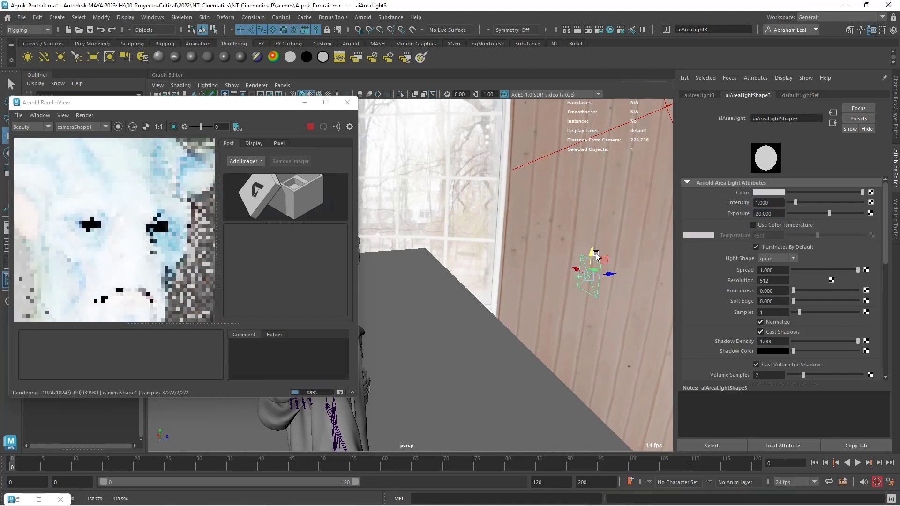
{"action": "left_click_drag", "start_coordinate": [462, 272], "coordinate": [432, 277], "text": "alt"}
{"action": "right_click_drag", "start_coordinate": [432, 277], "coordinate": [399, 191], "text": "alt"}
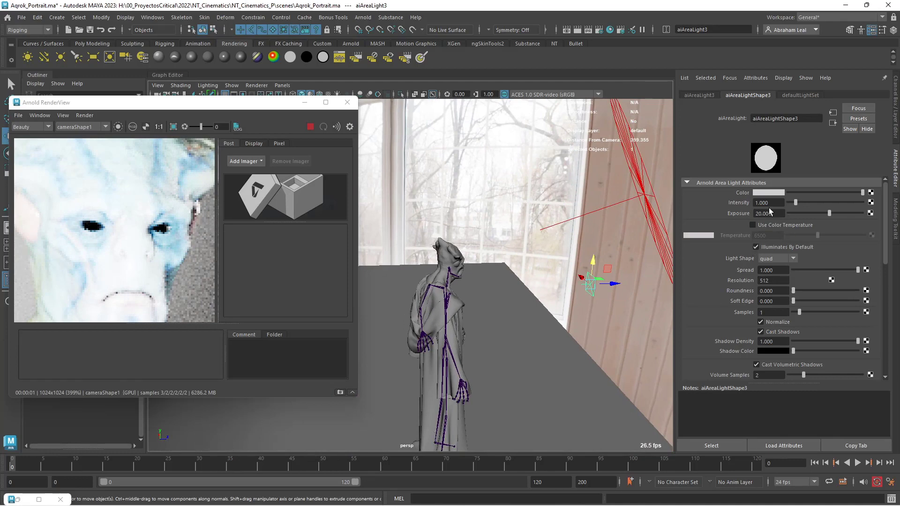
{"action": "type", "text": "15"}
{"action": "key", "text": "Return"}
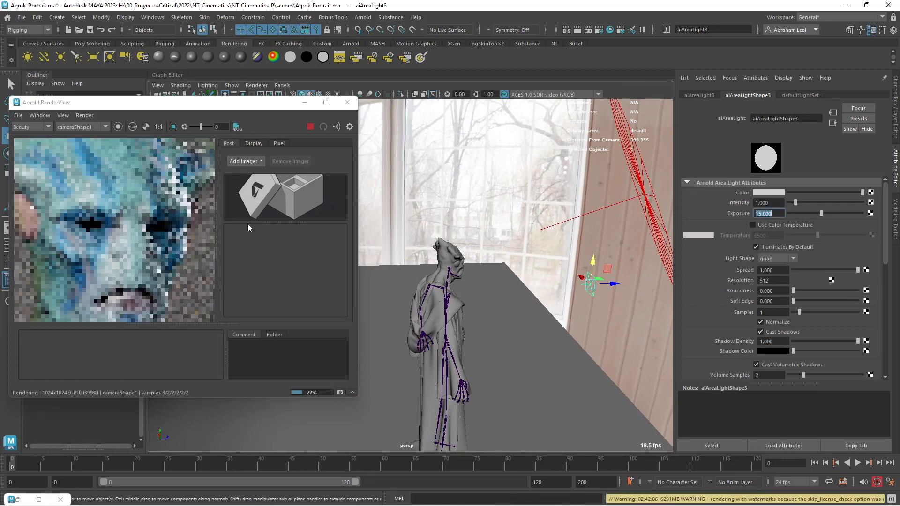
Select the character's eye sphere and set the metalness of its M_Eyes material to 0.
{"action": "scroll", "coordinate": [464, 285], "scroll_direction": "up", "scroll_amount": 3}
{"action": "left_click_drag", "start_coordinate": [464, 285], "coordinate": [446, 266], "text": "alt"}
{"action": "scroll", "coordinate": [495, 319], "scroll_direction": "up", "scroll_amount": 6}
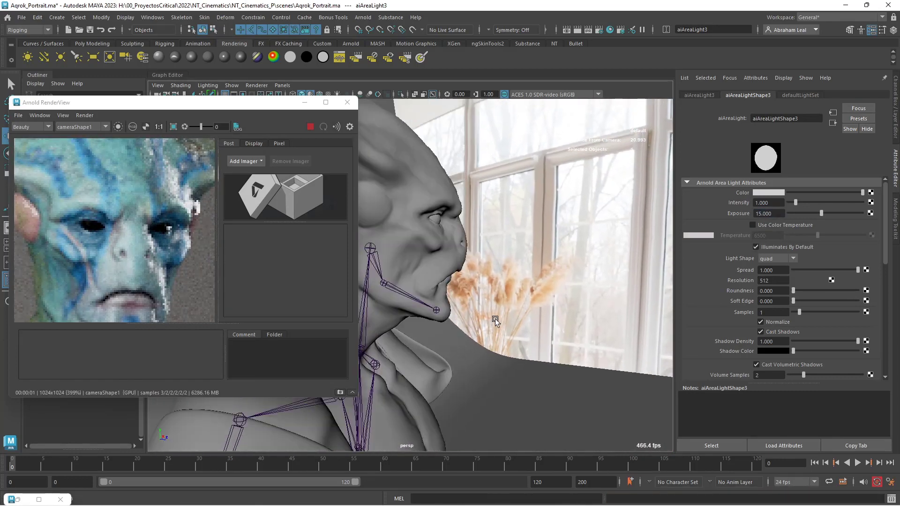
{"action": "left_click", "coordinate": [469, 169]}
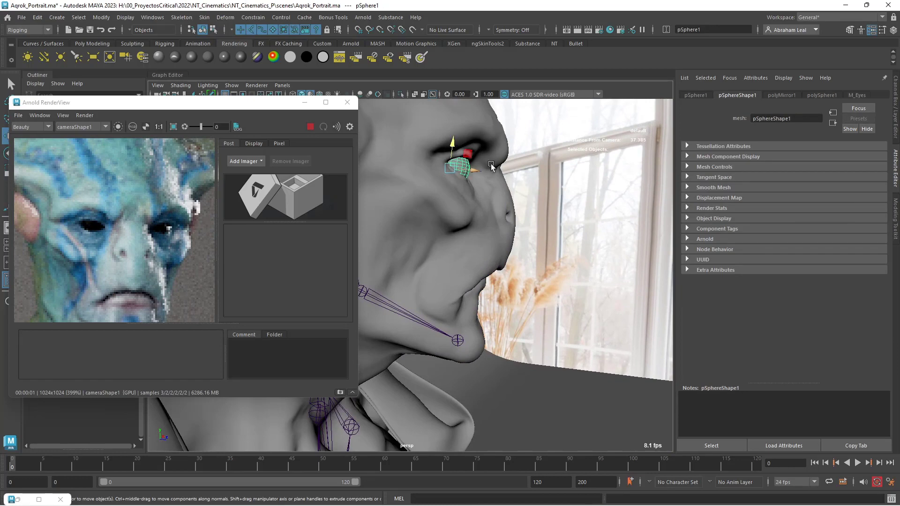
{"action": "left_click", "coordinate": [857, 94]}
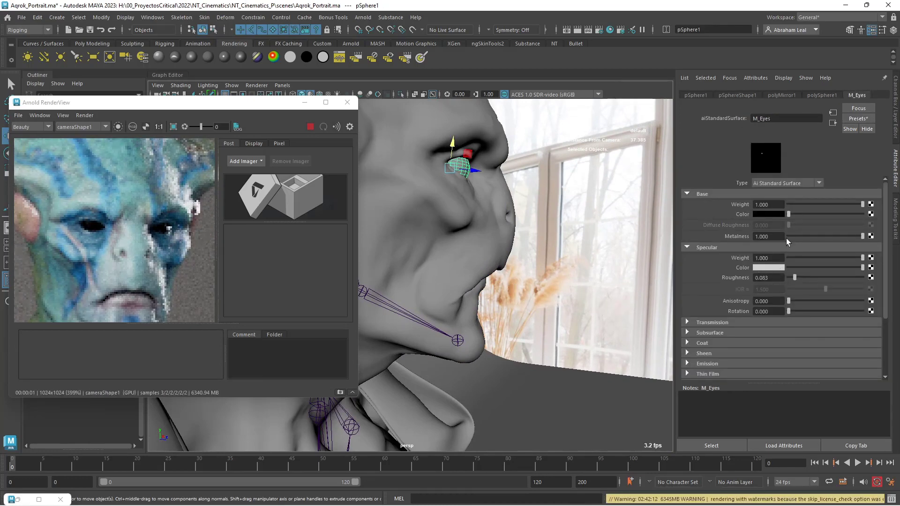
{"action": "left_click_drag", "start_coordinate": [834, 235], "coordinate": [784, 238]}
Check the eye reflections in the rendered face and the full figure, and stop the live render.
{"action": "scroll", "coordinate": [148, 225], "scroll_direction": "down", "scroll_amount": 3}
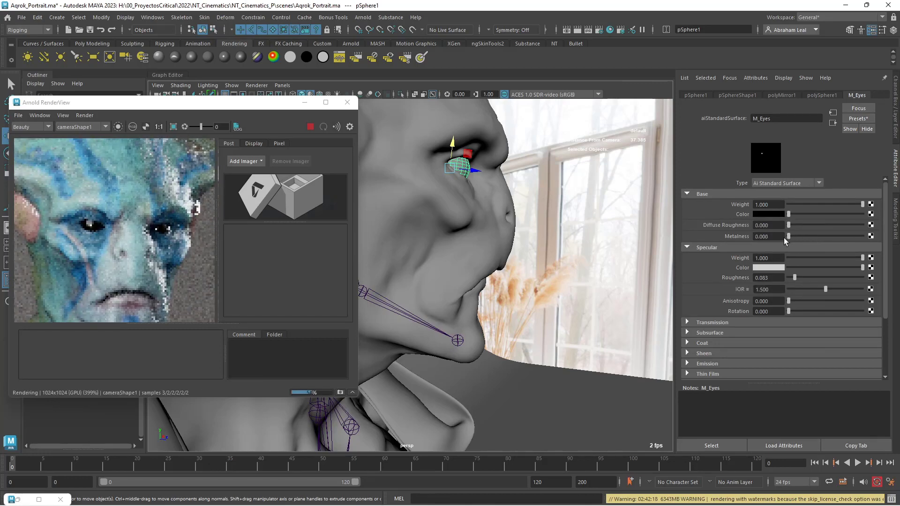
{"action": "scroll", "coordinate": [148, 225], "scroll_direction": "up", "scroll_amount": 1}
{"action": "scroll", "coordinate": [113, 227], "scroll_direction": "down", "scroll_amount": 2}
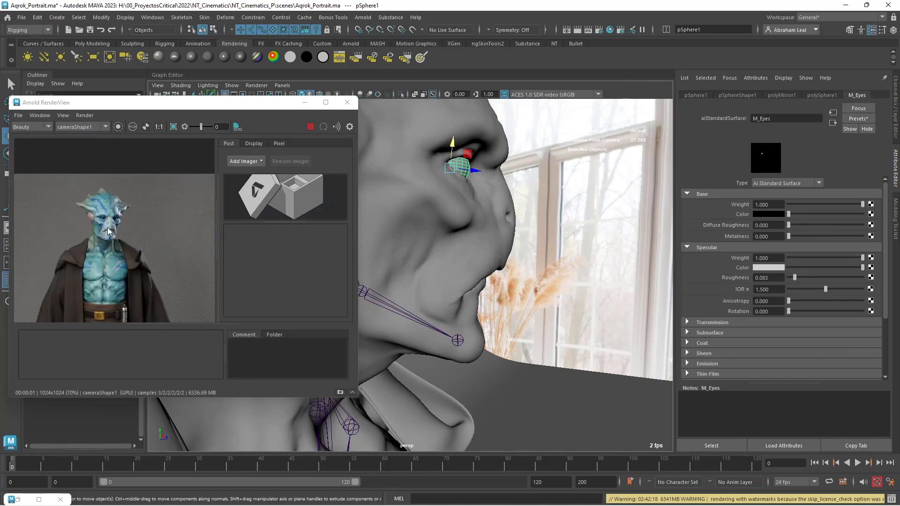
{"action": "scroll", "coordinate": [75, 230], "scroll_direction": "up", "scroll_amount": 2}
{"action": "left_click", "coordinate": [309, 127]}
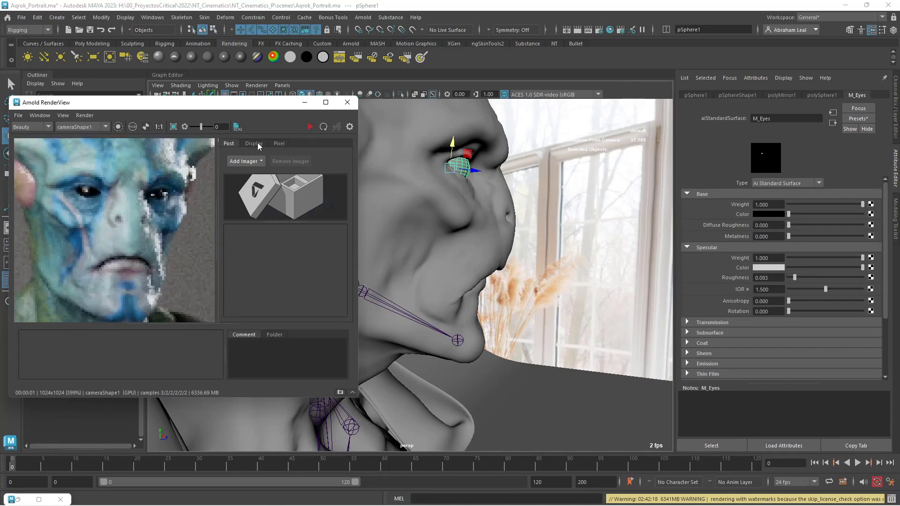
Select the small area light in front of the character, raise it slightly, and set its exposure to 10.
{"action": "scroll", "coordinate": [438, 257], "scroll_direction": "down", "scroll_amount": 10}
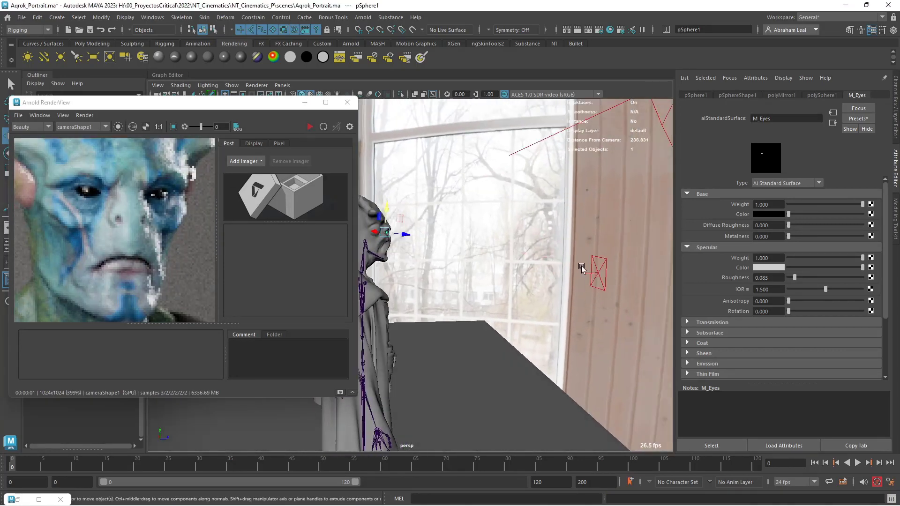
{"action": "left_click", "coordinate": [600, 274]}
{"action": "scroll", "coordinate": [97, 225], "scroll_direction": "down", "scroll_amount": 2}
{"action": "scroll", "coordinate": [142, 212], "scroll_direction": "down", "scroll_amount": 1}
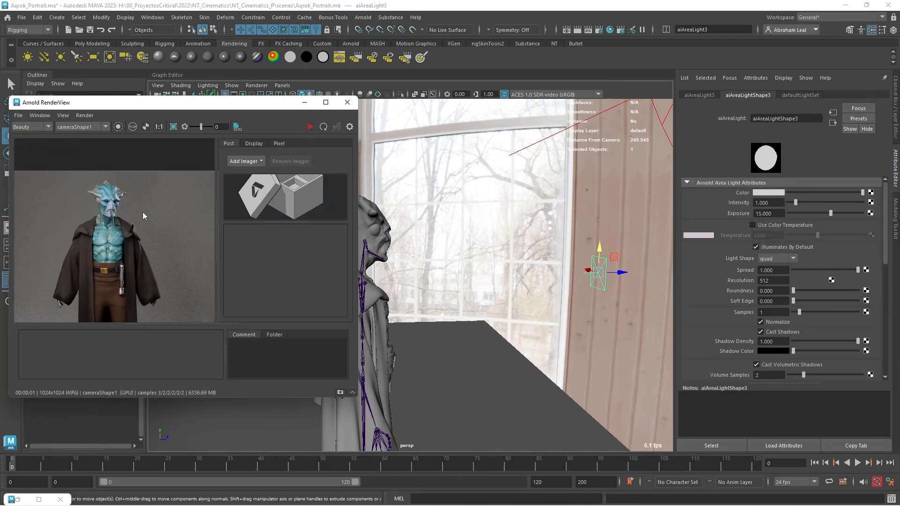
{"action": "scroll", "coordinate": [119, 217], "scroll_direction": "up", "scroll_amount": 1}
{"action": "middle_click_drag", "start_coordinate": [583, 245], "coordinate": [600, 231]}
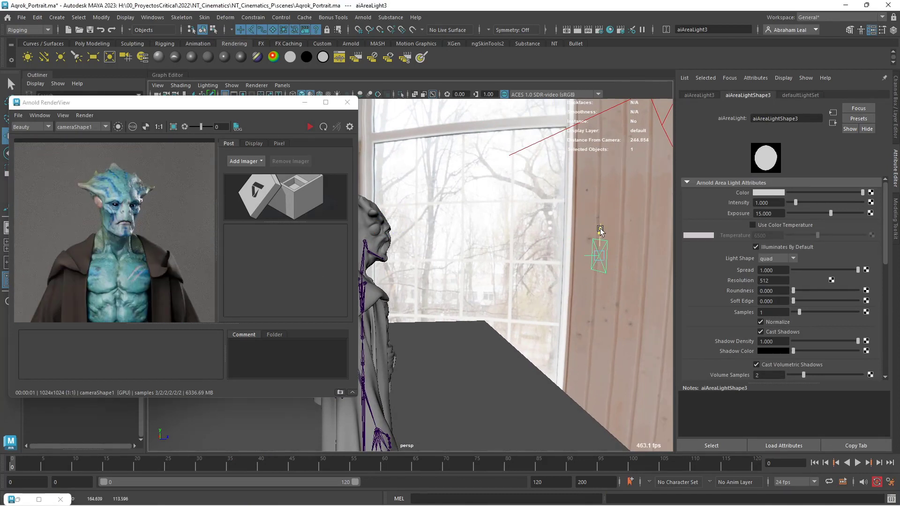
{"action": "type", "text": "10"}
{"action": "key", "text": "Return"}
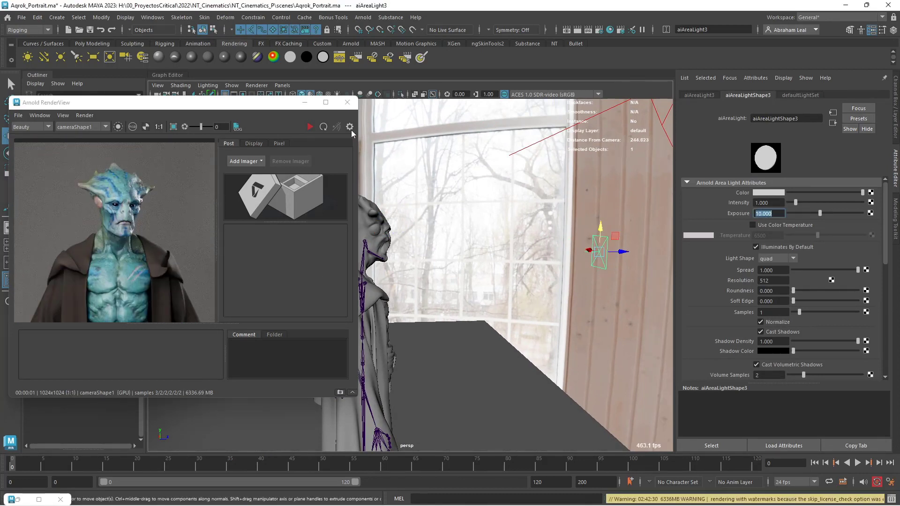
Switch the front area light's intensity to 0 and back to 1 to compare the eye reflections in the render.
{"action": "scroll", "coordinate": [122, 187], "scroll_direction": "up", "scroll_amount": 3}
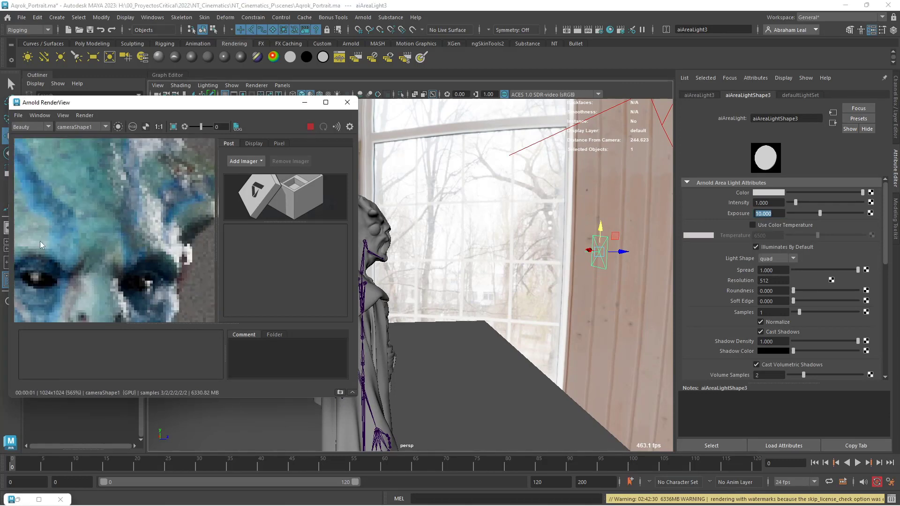
{"action": "left_click", "coordinate": [769, 202]}
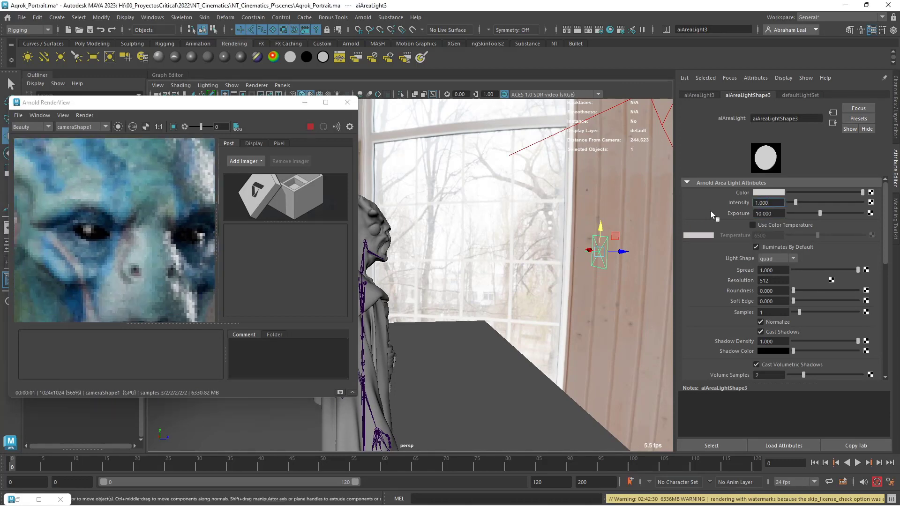
{"action": "key", "text": "BackSpace"}
{"action": "key", "text": "BackSpace"}
{"action": "key", "text": "BackSpace"}
{"action": "key", "text": "BackSpace"}
{"action": "key", "text": "BackSpace"}
{"action": "type", "text": "0"}
{"action": "key", "text": "Return"}
{"action": "type", "text": "1"}
{"action": "key", "text": "Return"}
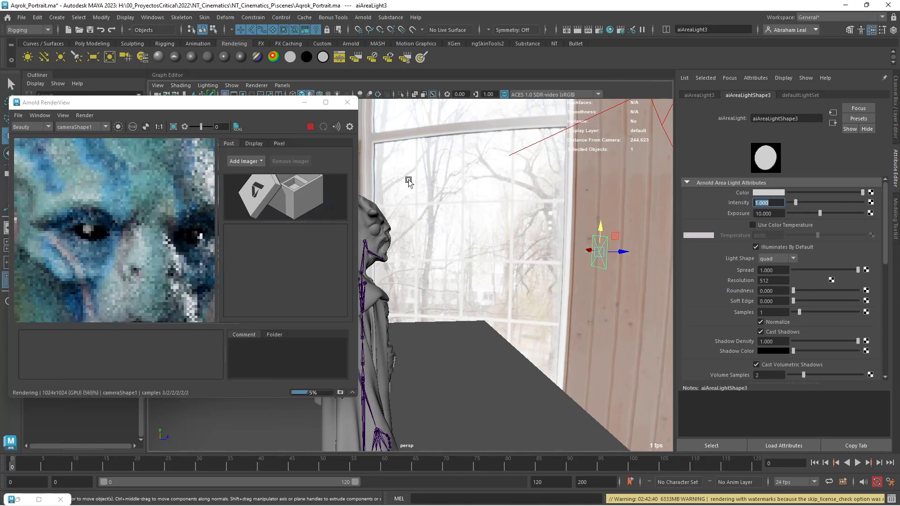
Examine the lighting on the rendered face, torso and full figure, and stop the live render.
{"action": "scroll", "coordinate": [87, 236], "scroll_direction": "down", "scroll_amount": 6}
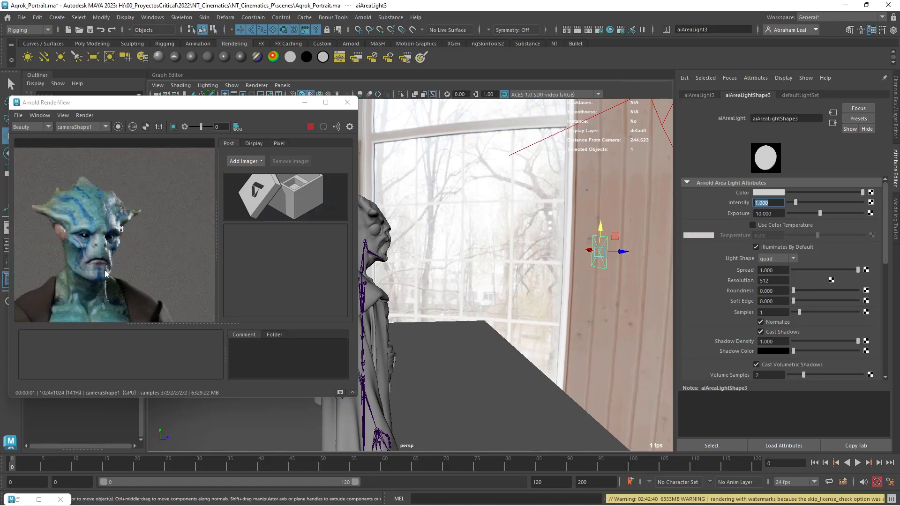
{"action": "scroll", "coordinate": [121, 231], "scroll_direction": "down", "scroll_amount": 1}
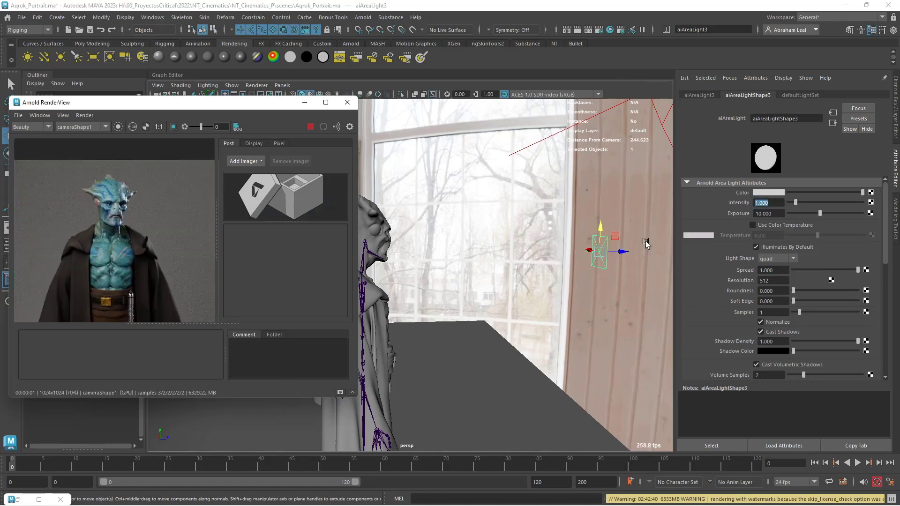
{"action": "scroll", "coordinate": [89, 232], "scroll_direction": "up", "scroll_amount": 2}
{"action": "scroll", "coordinate": [137, 208], "scroll_direction": "down", "scroll_amount": 4}
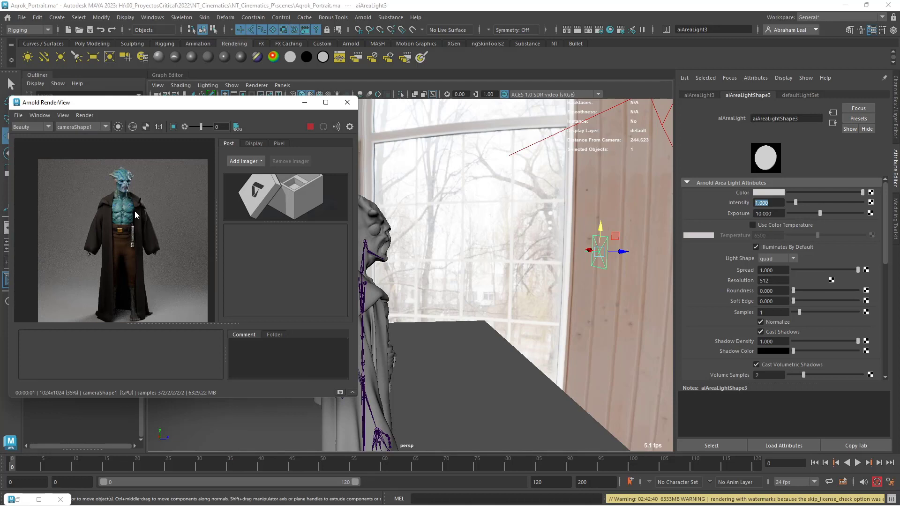
{"action": "scroll", "coordinate": [134, 210], "scroll_direction": "up", "scroll_amount": 4}
{"action": "scroll", "coordinate": [139, 190], "scroll_direction": "down", "scroll_amount": 2}
{"action": "middle_click_drag", "start_coordinate": [139, 190], "coordinate": [114, 236]}
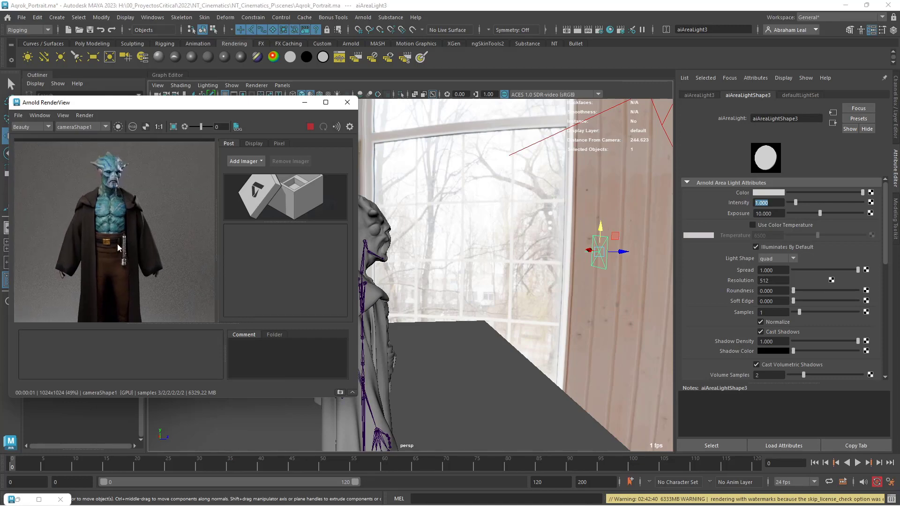
{"action": "left_click", "coordinate": [311, 127]}
Create a new Arnold area light while viewing the character's full figure from behind.
{"action": "left_click_drag", "start_coordinate": [441, 241], "coordinate": [462, 263], "text": "alt"}
{"action": "middle_click_drag", "start_coordinate": [462, 262], "coordinate": [574, 173], "text": "alt"}
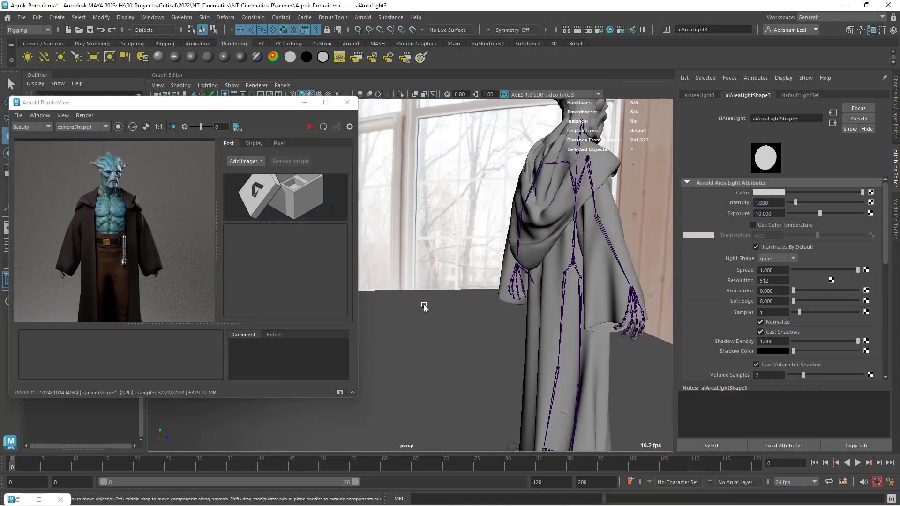
{"action": "scroll", "coordinate": [424, 308], "scroll_direction": "down", "scroll_amount": 3}
{"action": "middle_click_drag", "start_coordinate": [398, 286], "coordinate": [436, 238], "text": "alt"}
{"action": "left_click_drag", "start_coordinate": [432, 269], "coordinate": [504, 237], "text": "alt"}
{"action": "middle_click_drag", "start_coordinate": [505, 237], "coordinate": [542, 257], "text": "alt"}
{"action": "left_click", "coordinate": [362, 17]}
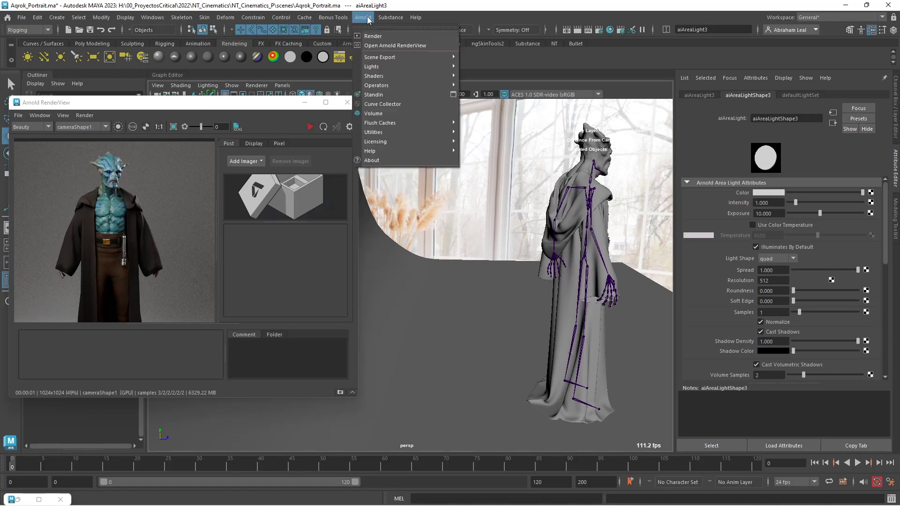
{"action": "mouse_move", "coordinate": [436, 64]}
{"action": "left_click", "coordinate": [495, 70]}
Position the new area light low behind the character's robe and tilt it.
{"action": "left_click_drag", "start_coordinate": [582, 354], "coordinate": [575, 307]}
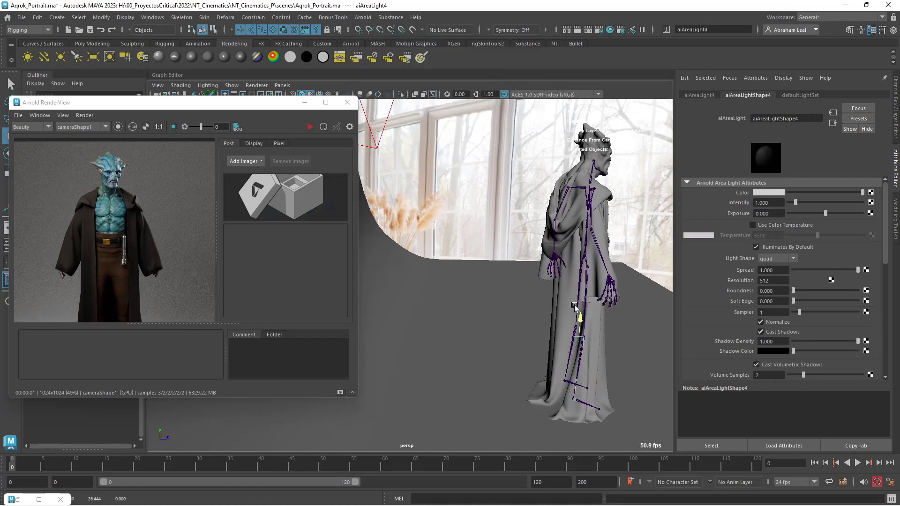
{"action": "left_click_drag", "start_coordinate": [567, 211], "coordinate": [527, 337]}
{"action": "left_click_drag", "start_coordinate": [564, 301], "coordinate": [538, 323], "text": "alt"}
{"action": "key", "text": "e"}
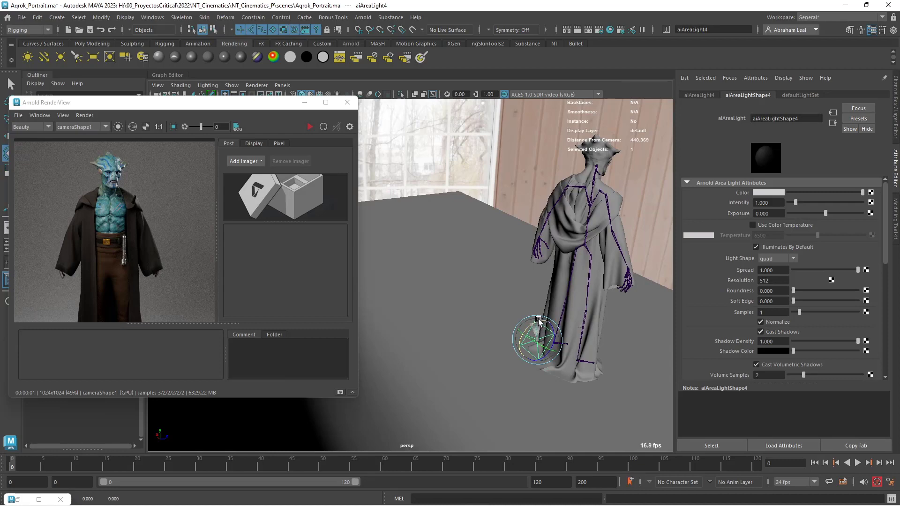
Set the rear area light's exposure to 10 and start the live render.
{"action": "type", "text": "10"}
{"action": "key", "text": "Return"}
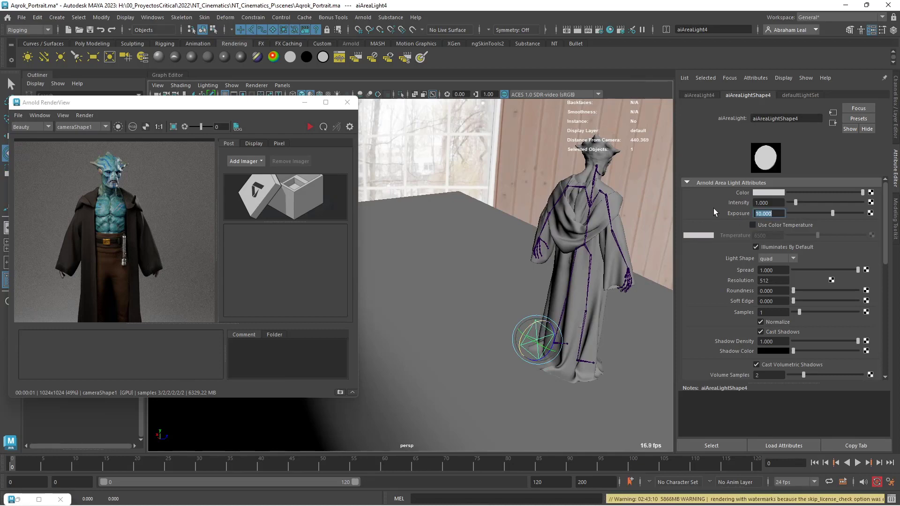
{"action": "left_click", "coordinate": [309, 126]}
Reduce the rear area light's spread to 0.529, set its exposure to 15, and check the full-figure render.
{"action": "left_click", "coordinate": [773, 213]}
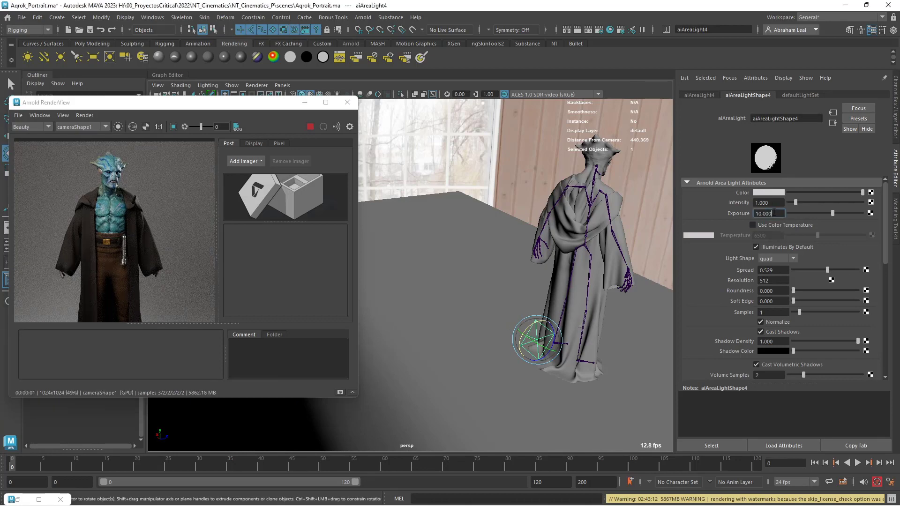
{"action": "type", "text": "15"}
{"action": "key", "text": "Return"}
{"action": "scroll", "coordinate": [112, 178], "scroll_direction": "down", "scroll_amount": 2}
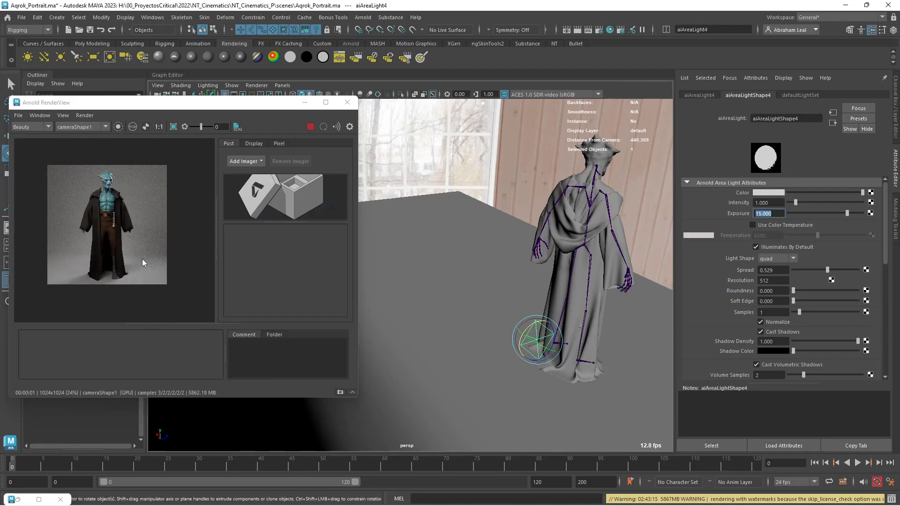
{"action": "left_click", "coordinate": [142, 259]}
{"action": "scroll", "coordinate": [142, 258], "scroll_direction": "up", "scroll_amount": 2}
Set the rear area light's exposure to 17 and check the whole figure in the render.
{"action": "left_click_drag", "start_coordinate": [773, 214], "coordinate": [696, 212]}
{"action": "type", "text": "17"}
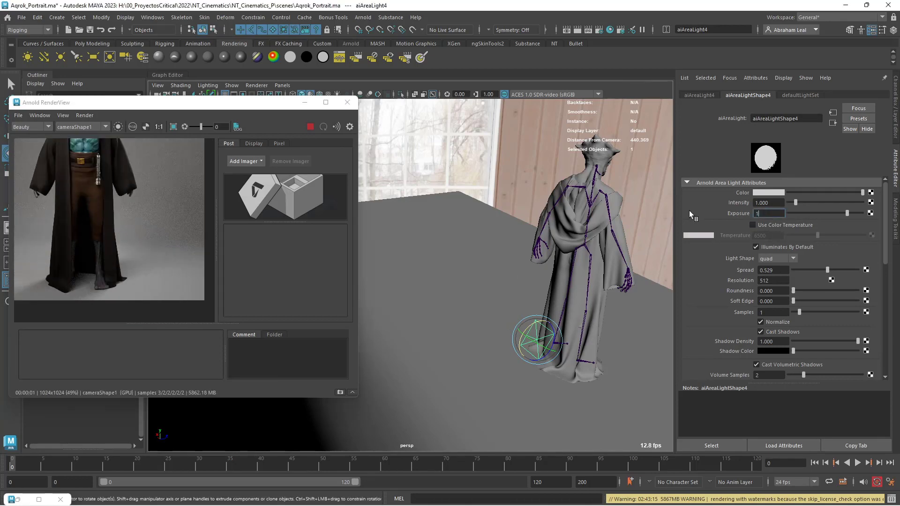
{"action": "key", "text": "Return"}
{"action": "middle_click_drag", "start_coordinate": [138, 209], "coordinate": [170, 265]}
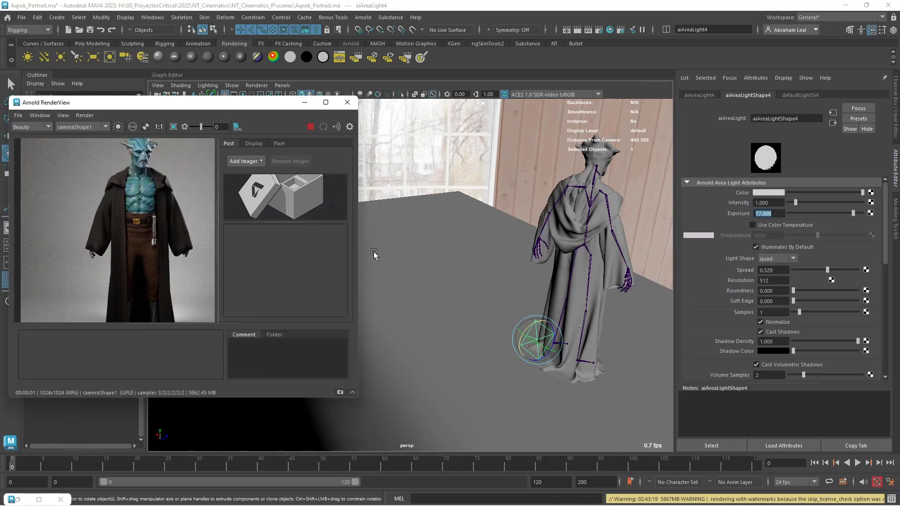
{"action": "scroll", "coordinate": [61, 283], "scroll_direction": "down", "scroll_amount": 2}
Scale the rear area light behind the robe's hem and check the effect in the render.
{"action": "left_click_drag", "start_coordinate": [457, 305], "coordinate": [443, 287], "text": "alt"}
{"action": "key", "text": "w"}
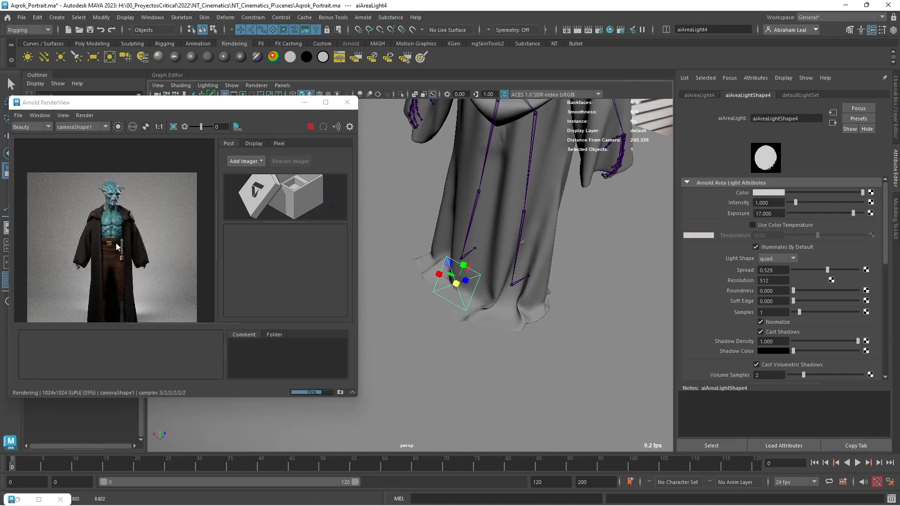
{"action": "scroll", "coordinate": [89, 268], "scroll_direction": "up", "scroll_amount": 3}
{"action": "middle_click_drag", "start_coordinate": [89, 267], "coordinate": [67, 188]}
{"action": "scroll", "coordinate": [78, 252], "scroll_direction": "down", "scroll_amount": 3}
{"action": "middle_click_drag", "start_coordinate": [123, 265], "coordinate": [135, 305]}
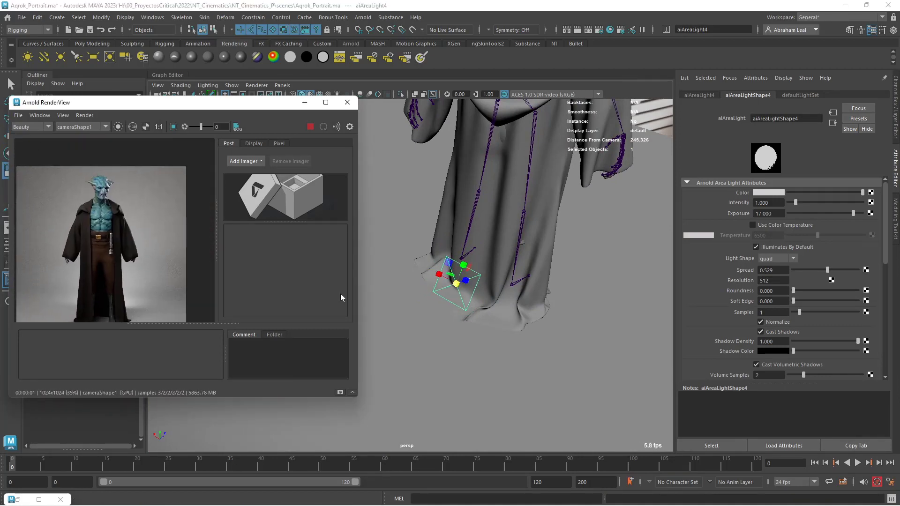
Move the rear area light lower and slightly farther behind the robe's hem.
{"action": "left_click_drag", "start_coordinate": [452, 279], "coordinate": [398, 220], "text": "alt"}
{"action": "key", "text": "w"}
{"action": "left_click_drag", "start_coordinate": [513, 380], "coordinate": [565, 395]}
{"action": "left_click_drag", "start_coordinate": [547, 389], "coordinate": [528, 409]}
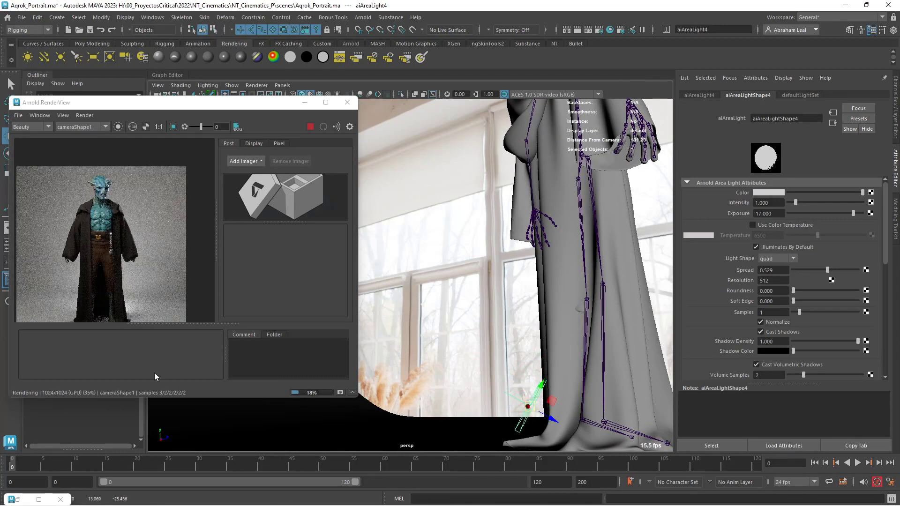
Examine the rear light's effect on the feet, robe edges and backdrop in the render.
{"action": "scroll", "coordinate": [122, 291], "scroll_direction": "up", "scroll_amount": 5}
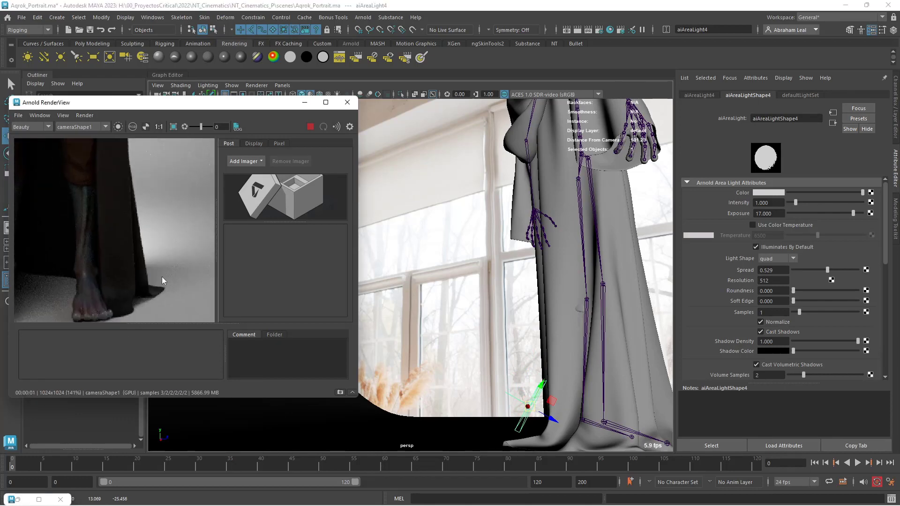
{"action": "scroll", "coordinate": [162, 277], "scroll_direction": "down", "scroll_amount": 5}
{"action": "scroll", "coordinate": [150, 261], "scroll_direction": "up", "scroll_amount": 3}
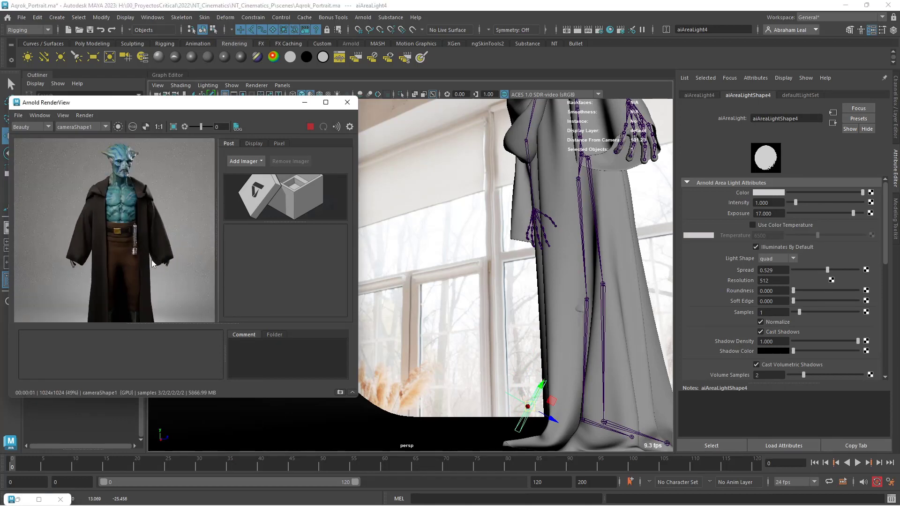
{"action": "scroll", "coordinate": [159, 248], "scroll_direction": "down", "scroll_amount": 2}
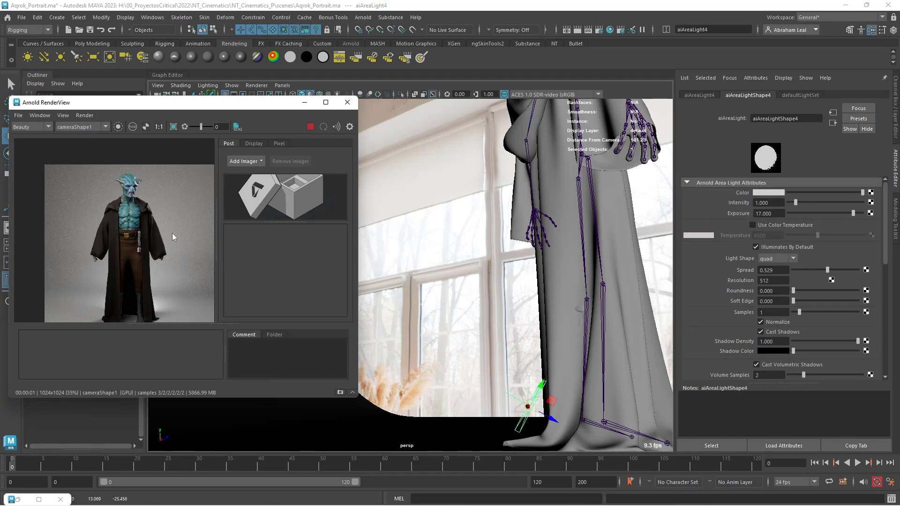
{"action": "scroll", "coordinate": [130, 248], "scroll_direction": "up", "scroll_amount": 3}
{"action": "scroll", "coordinate": [133, 250], "scroll_direction": "down", "scroll_amount": 2}
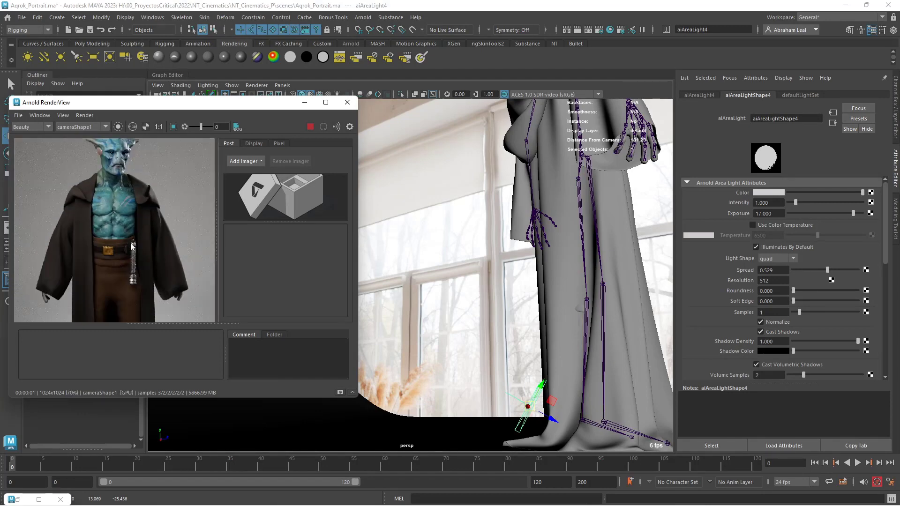
{"action": "scroll", "coordinate": [127, 227], "scroll_direction": "up", "scroll_amount": 2}
{"action": "scroll", "coordinate": [126, 263], "scroll_direction": "down", "scroll_amount": 3}
{"action": "middle_click_drag", "start_coordinate": [125, 272], "coordinate": [130, 226]}
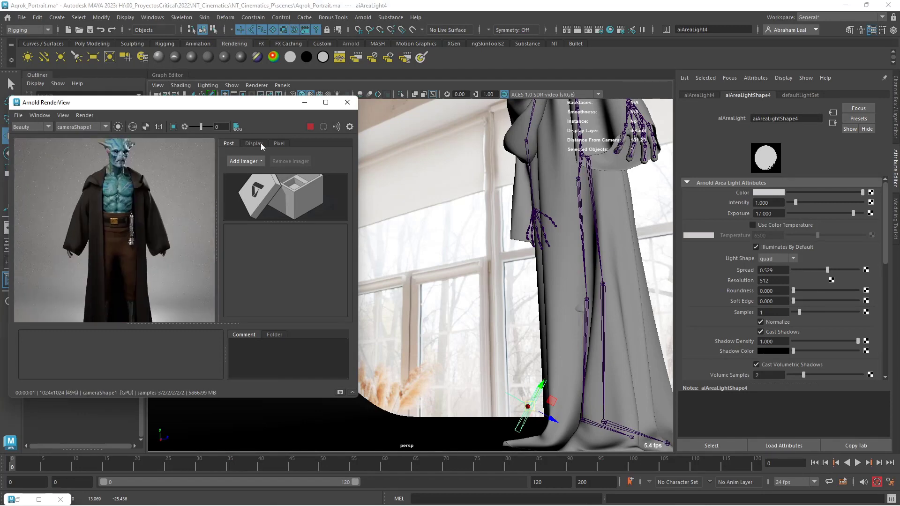
Maximize the render window, enlarge its image area, and examine the lighting on the full figure and face.
{"action": "left_click", "coordinate": [326, 102]}
{"action": "scroll", "coordinate": [392, 190], "scroll_direction": "up", "scroll_amount": 2}
{"action": "scroll", "coordinate": [455, 357], "scroll_direction": "down", "scroll_amount": 2}
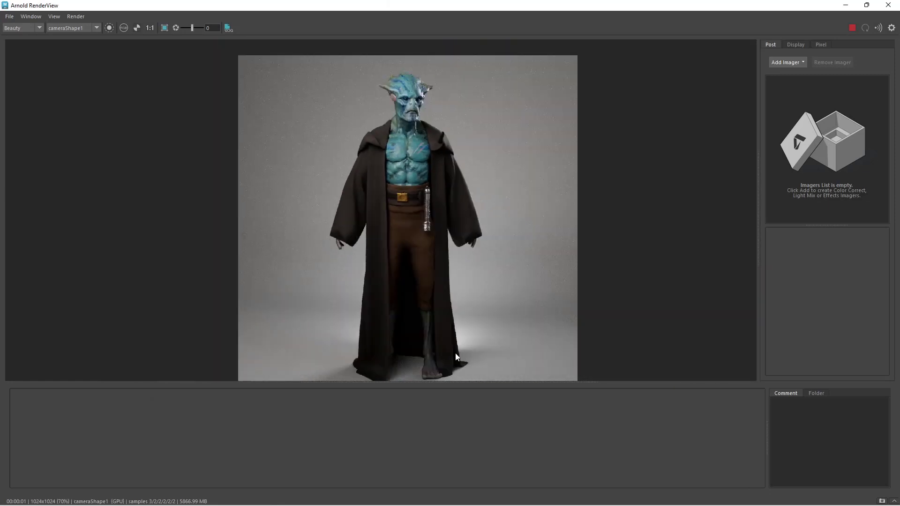
{"action": "left_click_drag", "start_coordinate": [432, 382], "coordinate": [442, 444]}
{"action": "scroll", "coordinate": [458, 336], "scroll_direction": "up", "scroll_amount": 1}
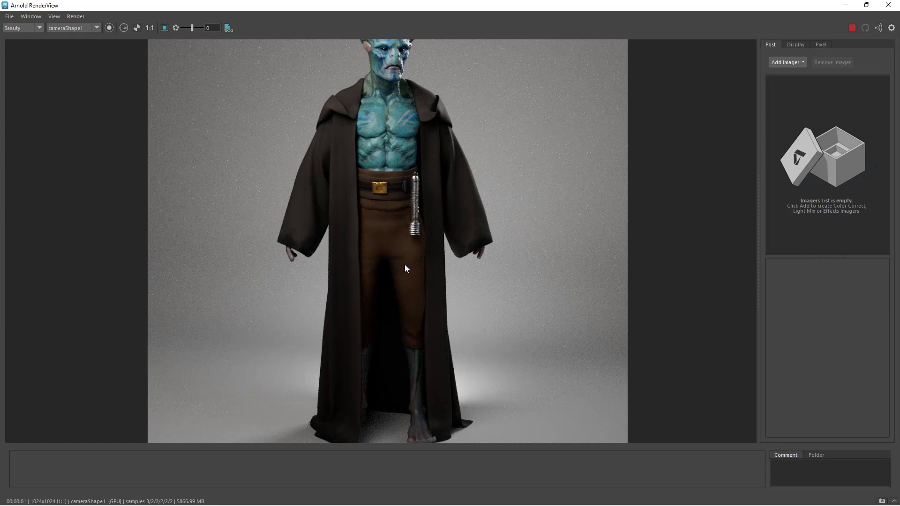
{"action": "scroll", "coordinate": [403, 266], "scroll_direction": "down", "scroll_amount": 3}
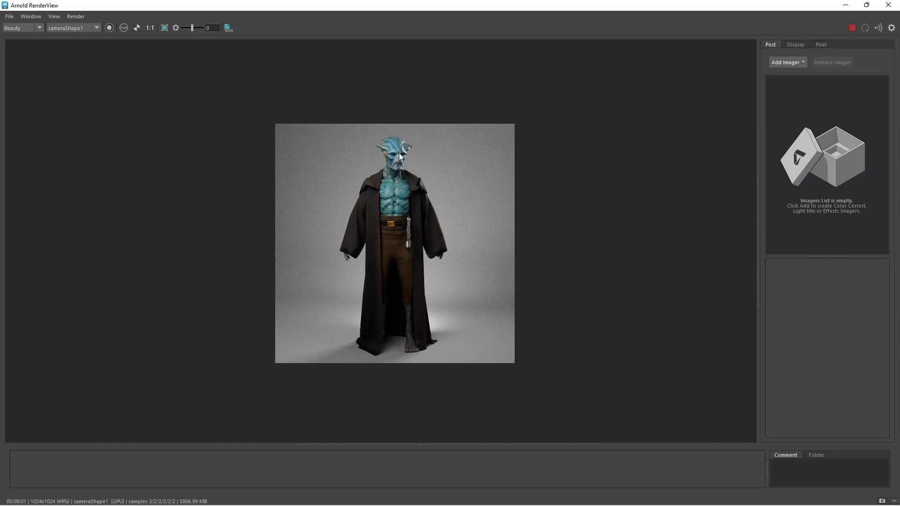
{"action": "scroll", "coordinate": [395, 224], "scroll_direction": "up", "scroll_amount": 3}
{"action": "scroll", "coordinate": [445, 188], "scroll_direction": "down", "scroll_amount": 2}
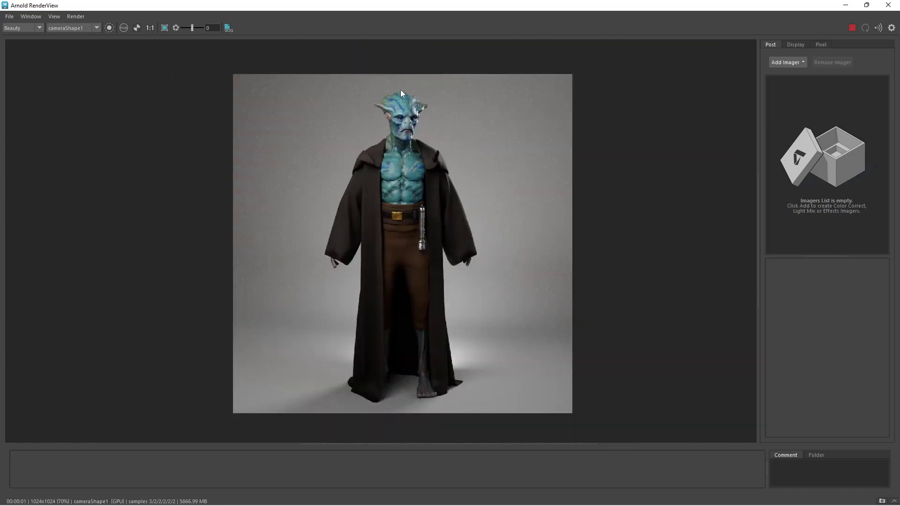
{"action": "scroll", "coordinate": [418, 179], "scroll_direction": "up", "scroll_amount": 3}
{"action": "scroll", "coordinate": [415, 178], "scroll_direction": "down", "scroll_amount": 3}
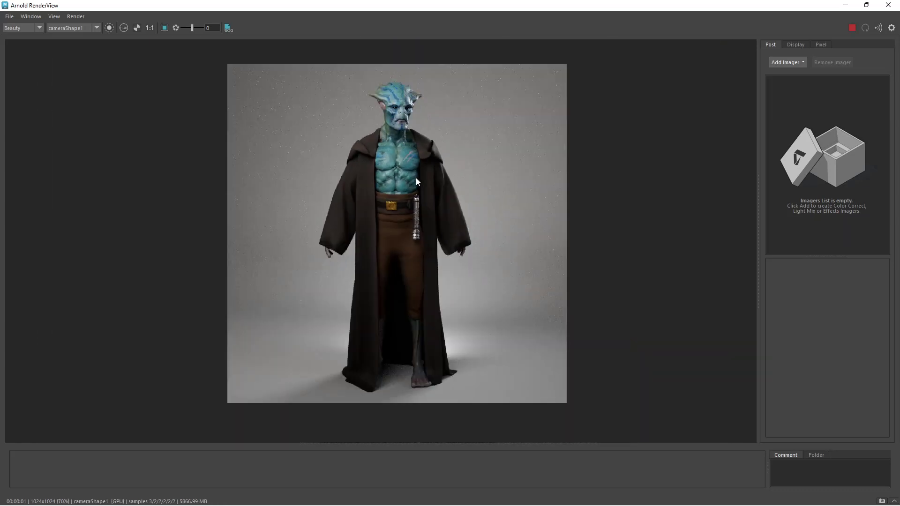
Stop the live render and add a Denoiser Optix imager to the render.
{"action": "left_click", "coordinate": [793, 67]}
{"action": "left_click", "coordinate": [851, 27]}
{"action": "left_click", "coordinate": [780, 66]}
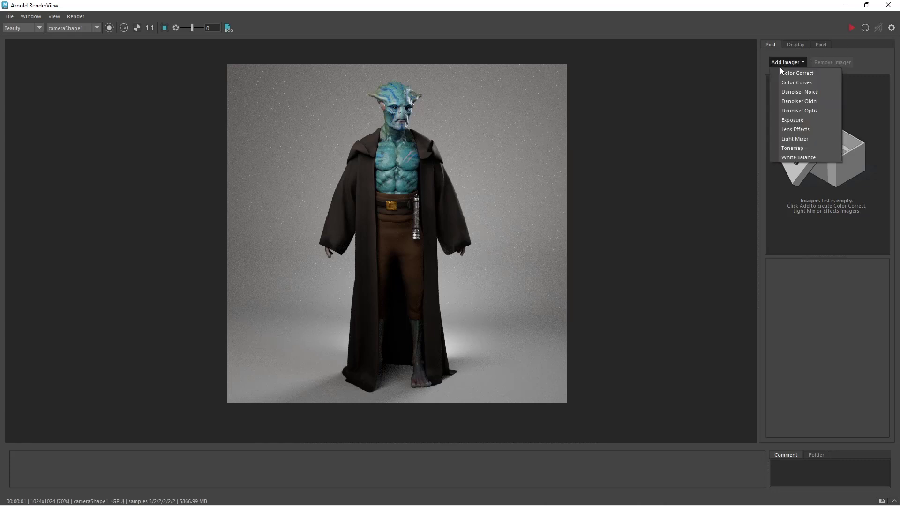
{"action": "left_click", "coordinate": [799, 111]}
{"action": "left_click", "coordinate": [797, 63]}
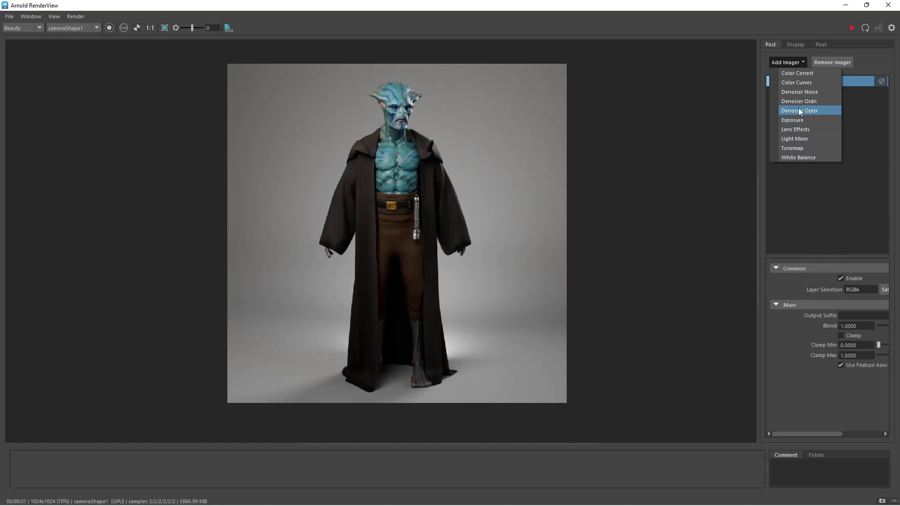
Add a Lens Effects imager with vignetting set to 3.6 and check it on the character's upper body.
{"action": "left_click", "coordinate": [800, 130]}
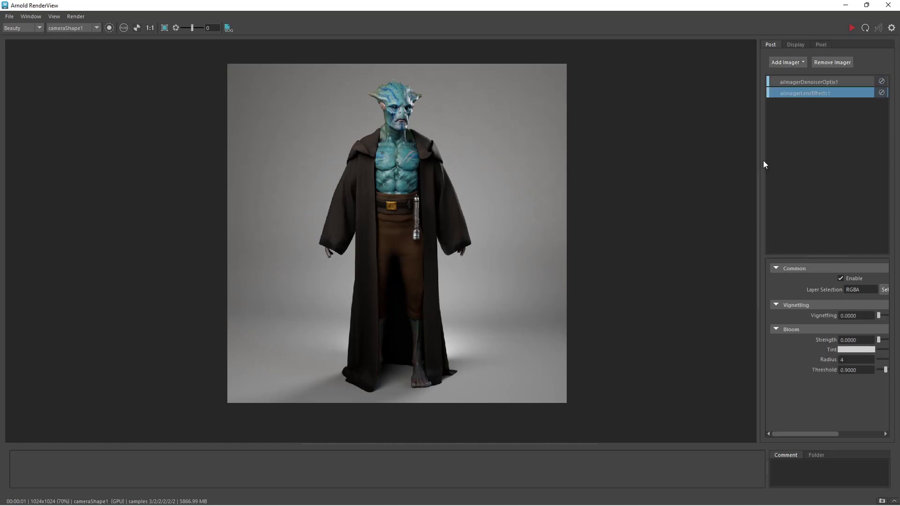
{"action": "left_click_drag", "start_coordinate": [763, 164], "coordinate": [642, 159]}
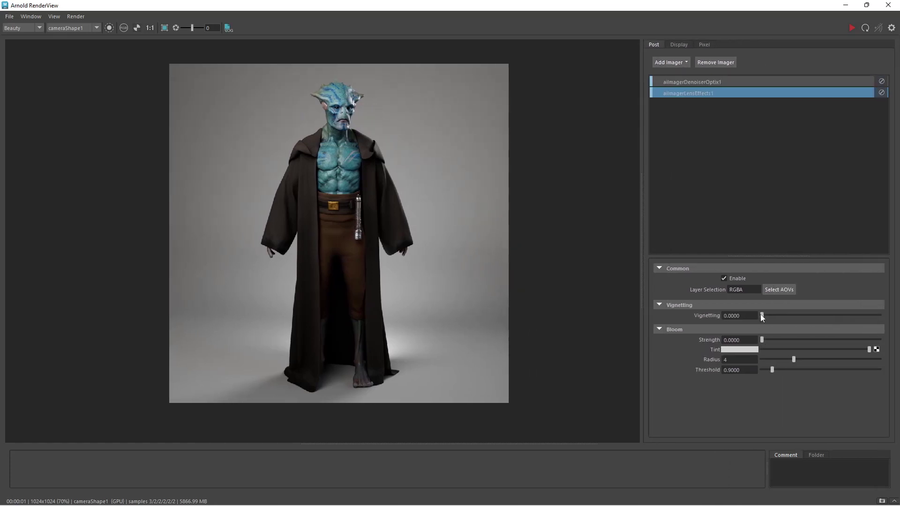
{"action": "left_click_drag", "start_coordinate": [761, 315], "coordinate": [766, 315]}
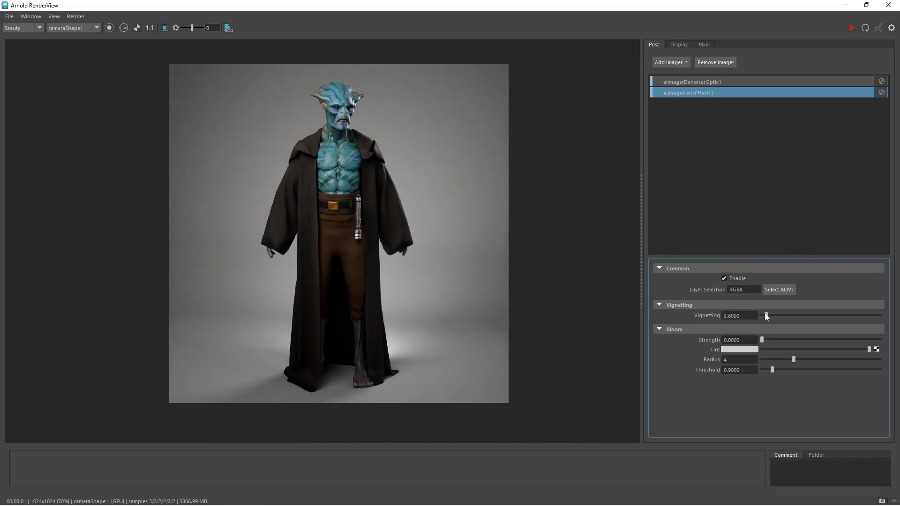
{"action": "scroll", "coordinate": [495, 154], "scroll_direction": "up", "scroll_amount": 5}
{"action": "middle_click_drag", "start_coordinate": [227, 161], "coordinate": [511, 287]}
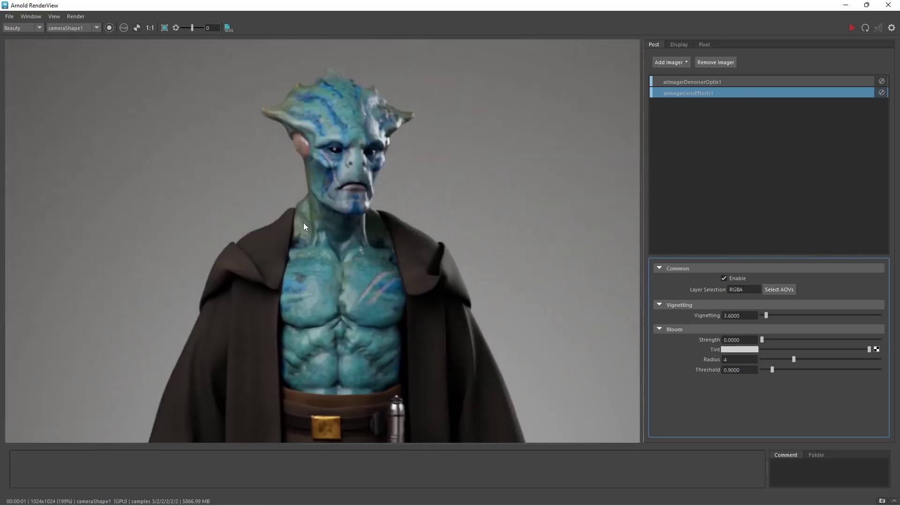
Close the render window and set the render image size to the 2k_Square preset.
{"action": "double_click", "coordinate": [278, 6]}
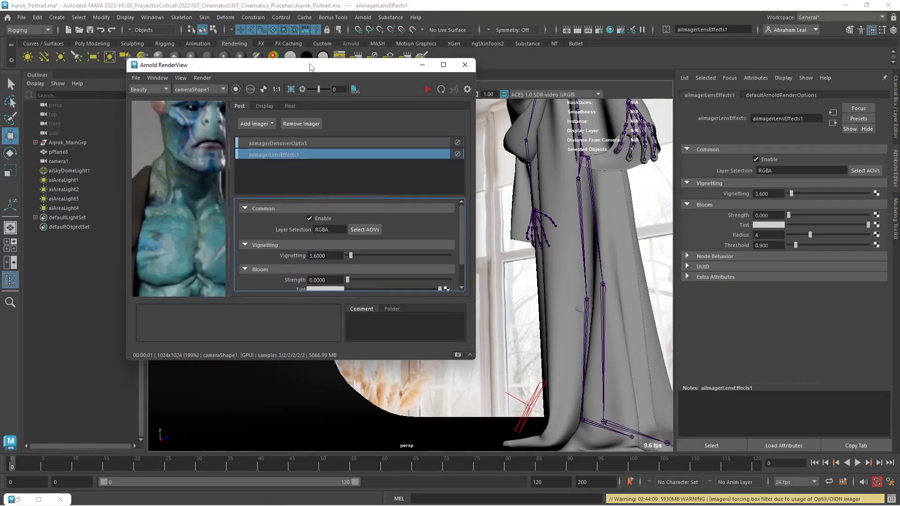
{"action": "left_click", "coordinate": [466, 64]}
{"action": "left_click", "coordinate": [599, 30]}
{"action": "scroll", "coordinate": [415, 231], "scroll_direction": "down", "scroll_amount": 6}
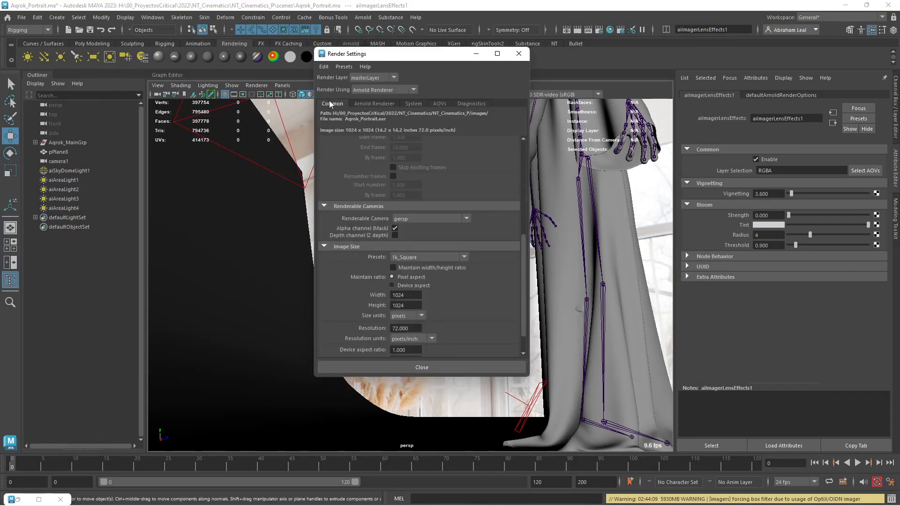
{"action": "left_click", "coordinate": [415, 229]}
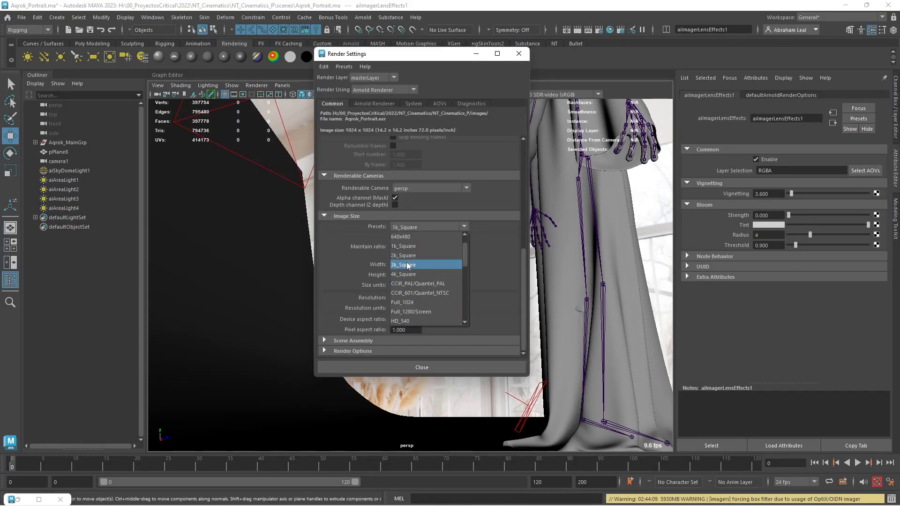
{"action": "left_click", "coordinate": [410, 264]}
{"action": "left_click", "coordinate": [477, 55]}
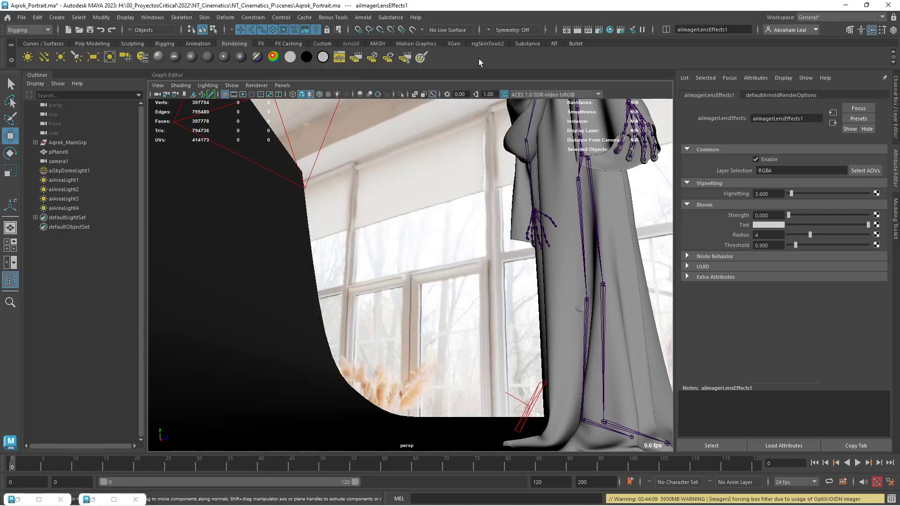
Reopen the Arnold render view at full size and render the scene through cameraShape1.
{"action": "left_click", "coordinate": [362, 17]}
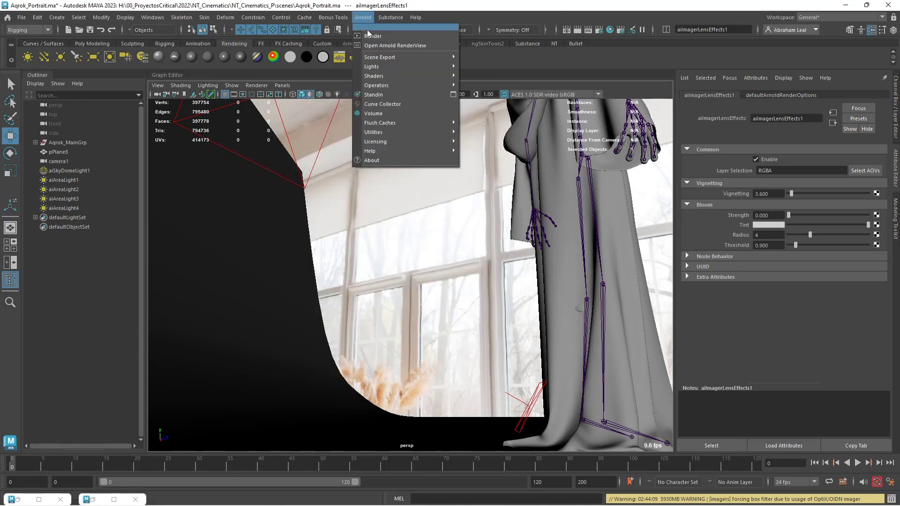
{"action": "key", "text": "Escape"}
{"action": "left_click", "coordinate": [95, 498]}
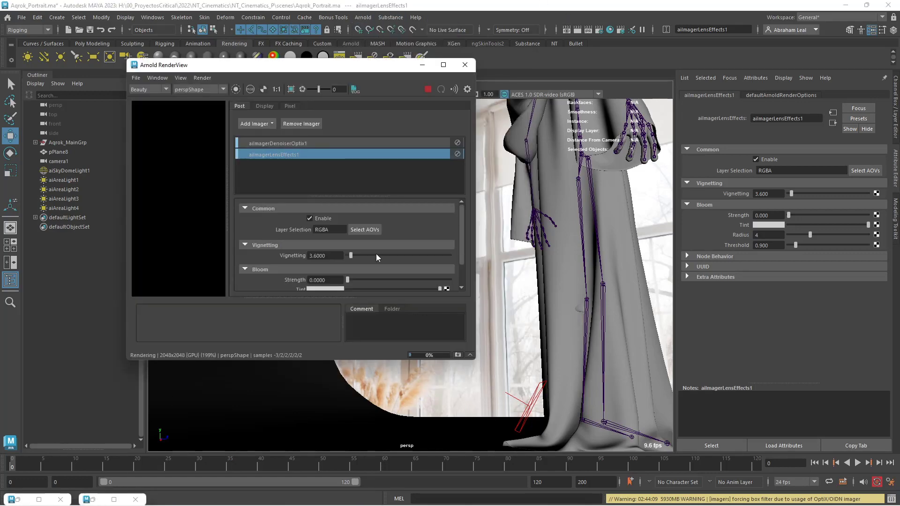
{"action": "left_click", "coordinate": [447, 67]}
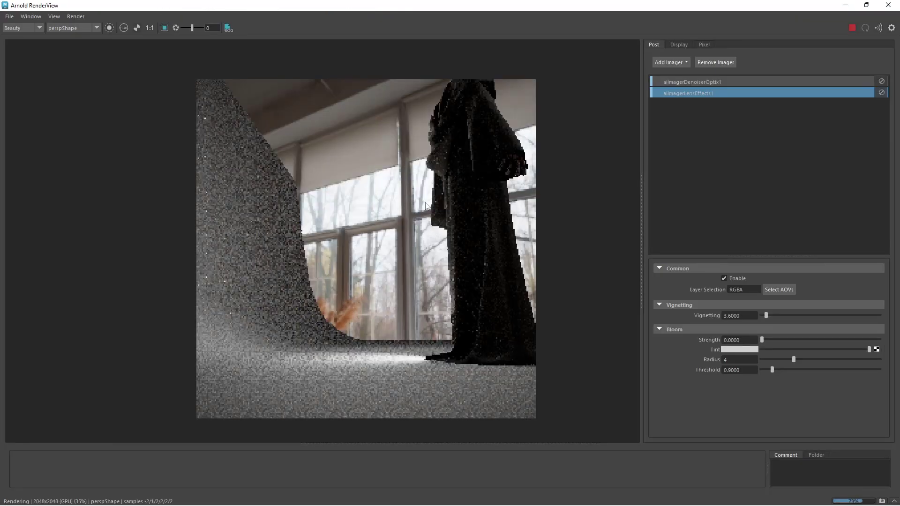
{"action": "left_click", "coordinate": [70, 27]}
{"action": "left_click", "coordinate": [68, 42]}
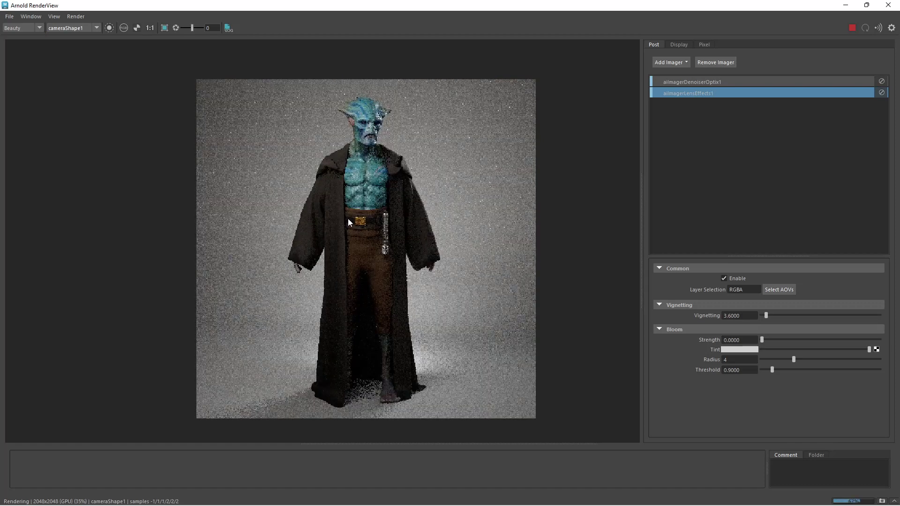
Examine the face, robe, belt and backdrop in the higher-resolution render, both close up and as a full figure.
{"action": "scroll", "coordinate": [404, 215], "scroll_direction": "up", "scroll_amount": 2}
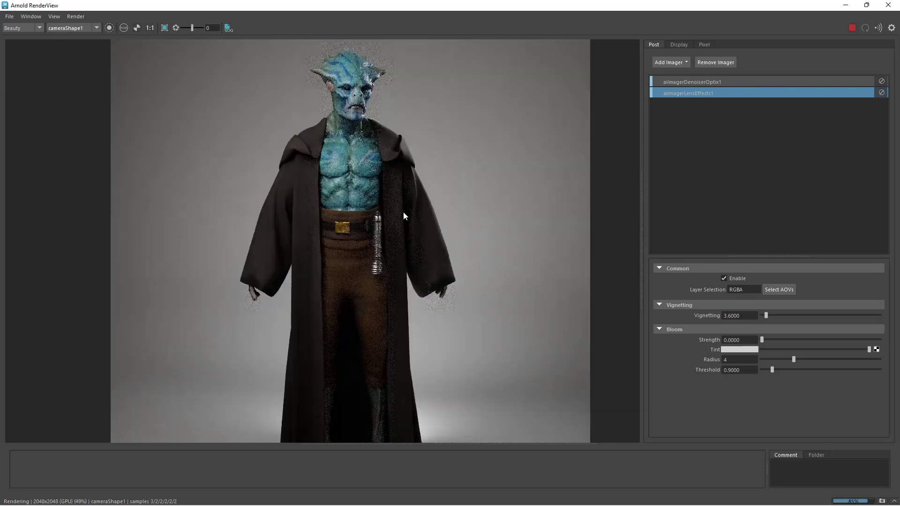
{"action": "scroll", "coordinate": [404, 214], "scroll_direction": "down", "scroll_amount": 3}
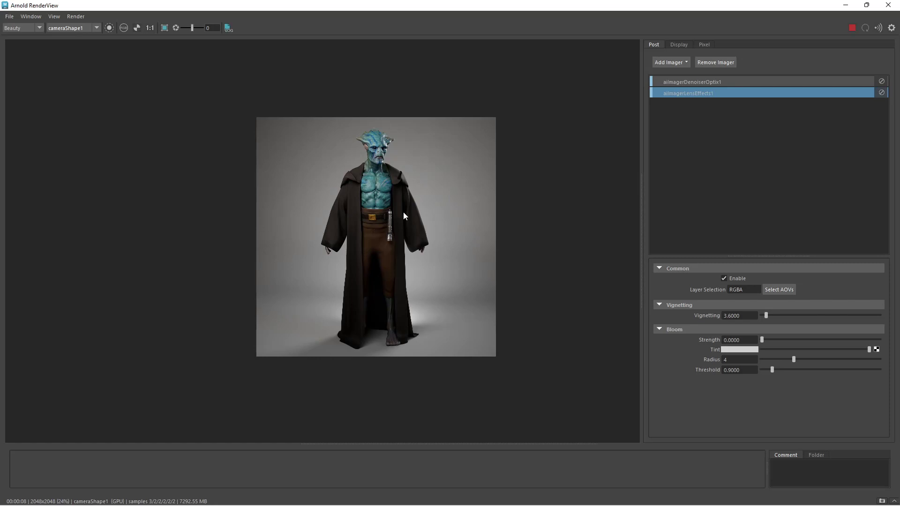
{"action": "scroll", "coordinate": [396, 213], "scroll_direction": "up", "scroll_amount": 5}
{"action": "scroll", "coordinate": [375, 235], "scroll_direction": "down", "scroll_amount": 2}
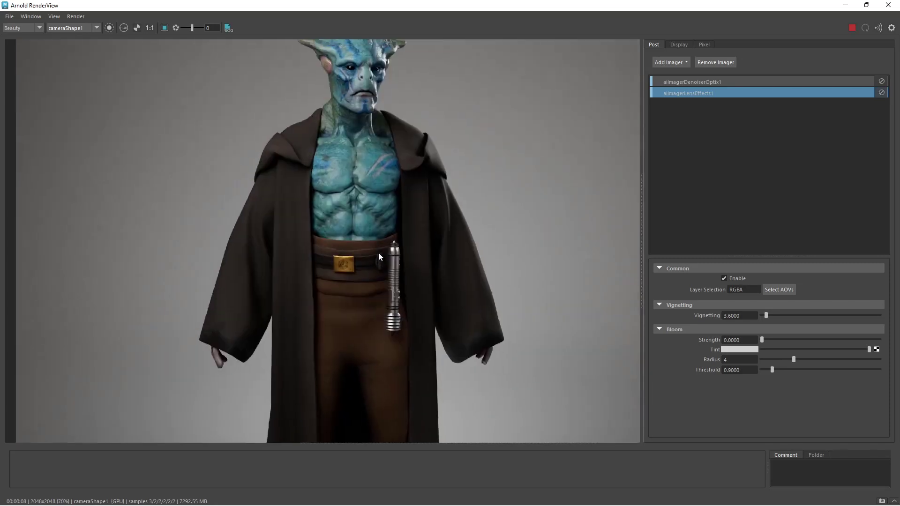
{"action": "scroll", "coordinate": [380, 248], "scroll_direction": "down", "scroll_amount": 3}
{"action": "middle_click_drag", "start_coordinate": [393, 264], "coordinate": [389, 208]}
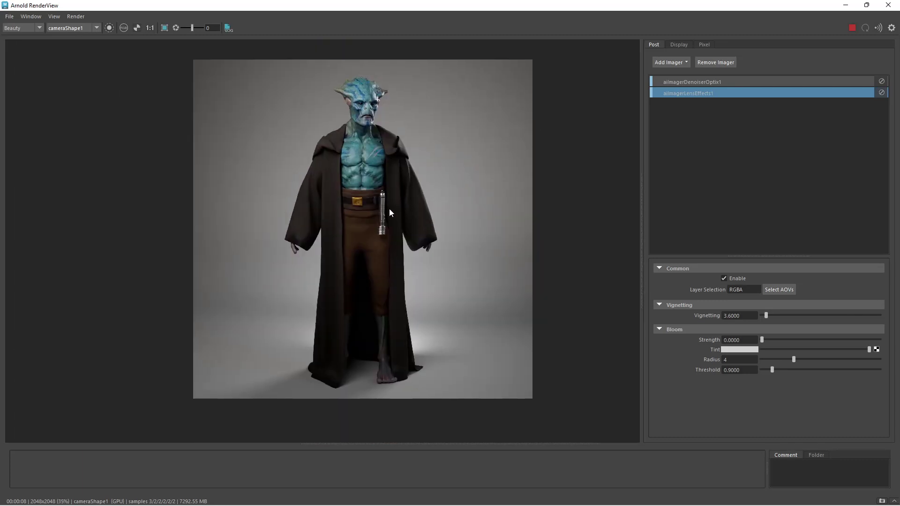
{"action": "scroll", "coordinate": [377, 206], "scroll_direction": "up", "scroll_amount": 3}
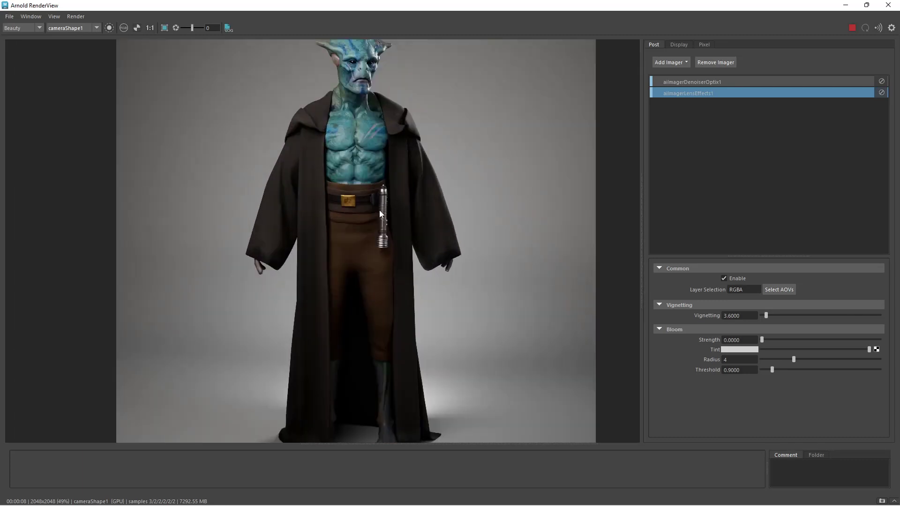
{"action": "scroll", "coordinate": [432, 216], "scroll_direction": "down", "scroll_amount": 3}
{"action": "scroll", "coordinate": [434, 239], "scroll_direction": "up", "scroll_amount": 1}
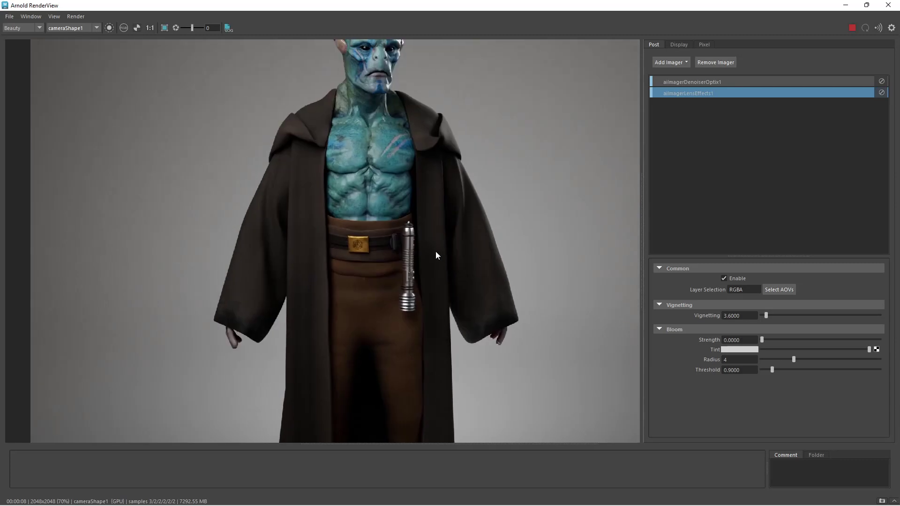
{"action": "scroll", "coordinate": [435, 242], "scroll_direction": "down", "scroll_amount": 1}
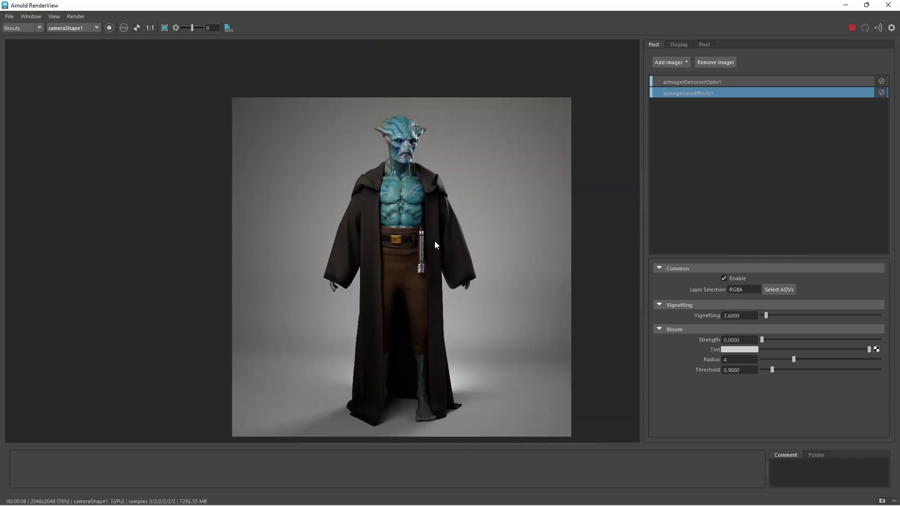
{"action": "scroll", "coordinate": [435, 238], "scroll_direction": "up", "scroll_amount": 2}
{"action": "scroll", "coordinate": [430, 217], "scroll_direction": "down", "scroll_amount": 1}
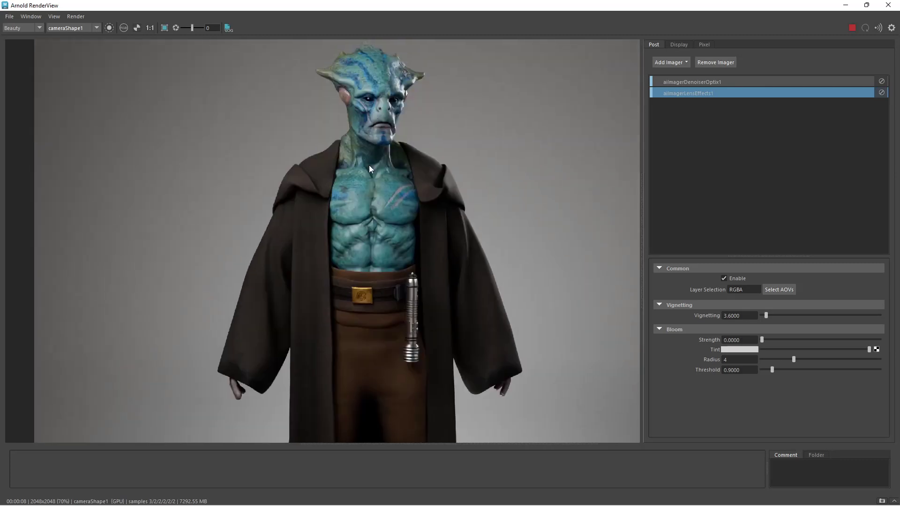
{"action": "scroll", "coordinate": [412, 258], "scroll_direction": "down", "scroll_amount": 1}
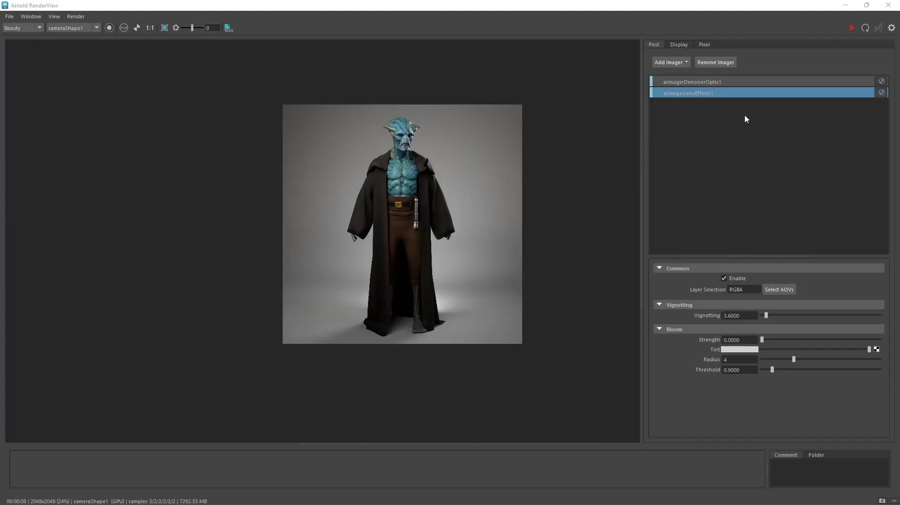
Close the Render Settings and Hypershade windows and minimize the render view to clear the Maya viewport.
{"action": "left_click", "coordinate": [847, 8]}
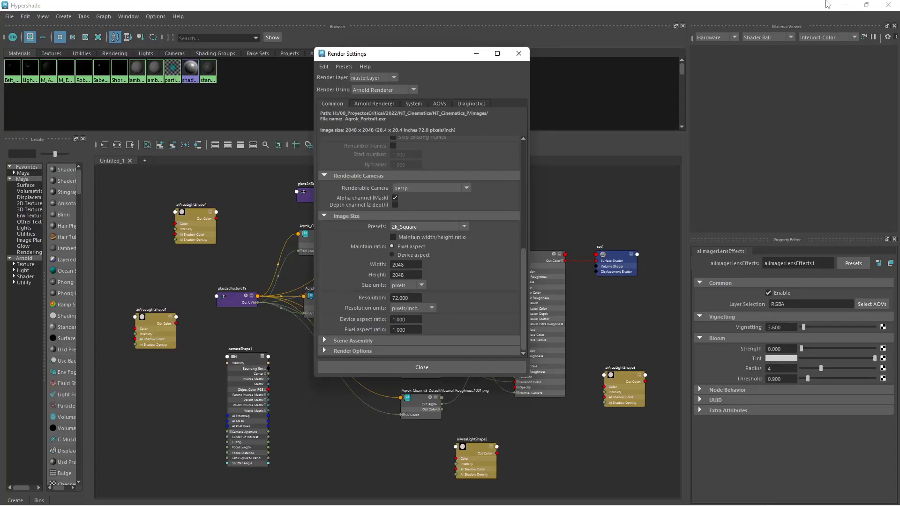
{"action": "left_click", "coordinate": [519, 54]}
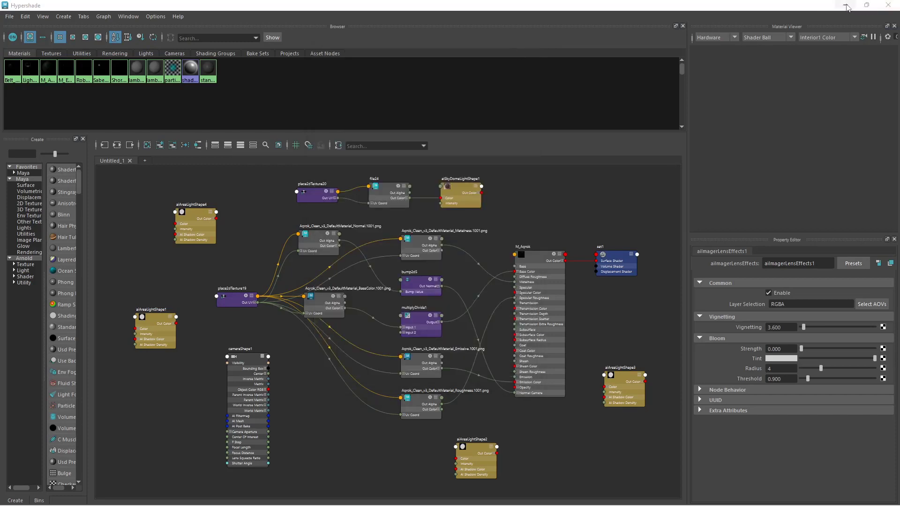
{"action": "left_click", "coordinate": [889, 5]}
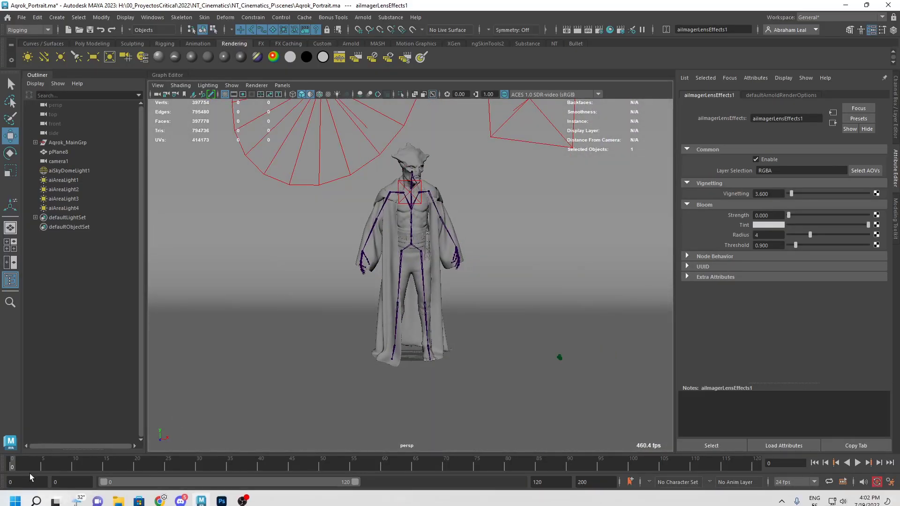
{"action": "left_click", "coordinate": [19, 500]}
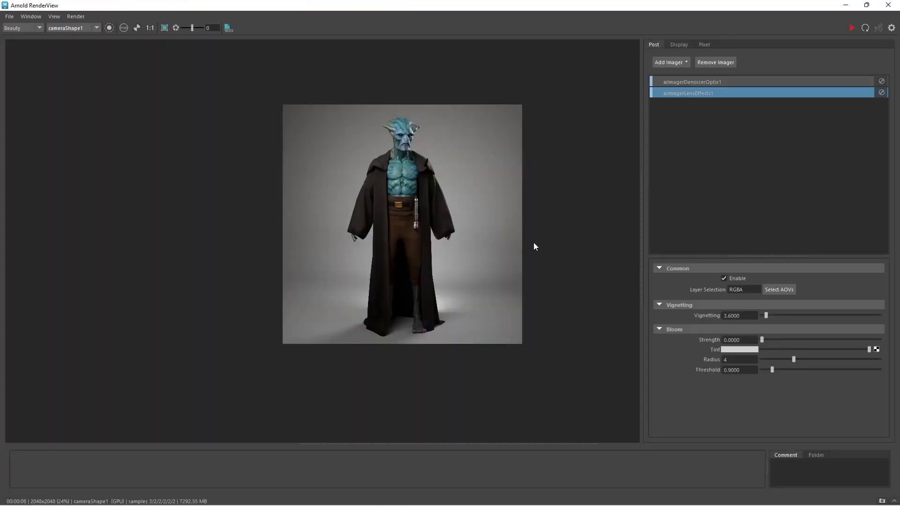
{"action": "left_click", "coordinate": [845, 5]}
Select camera1 in the scene and look through it in the viewport.
{"action": "left_click", "coordinate": [551, 360]}
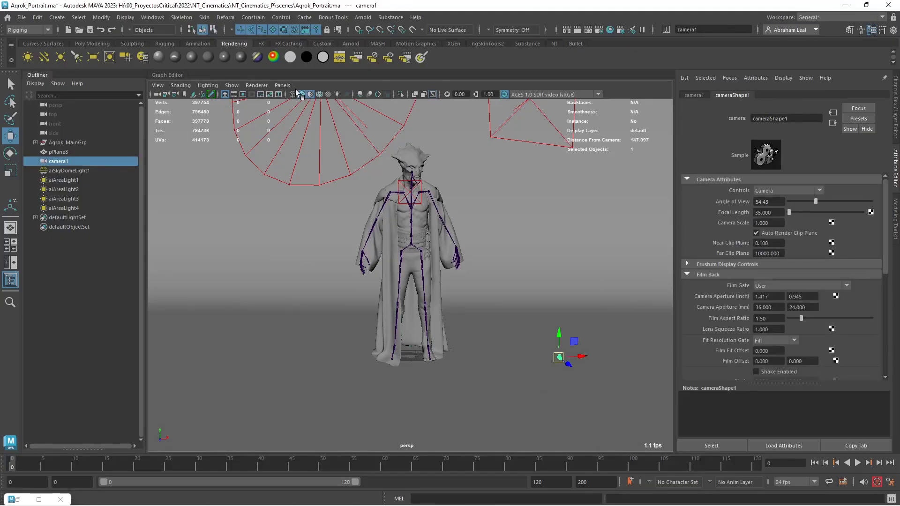
{"action": "left_click", "coordinate": [282, 85]}
{"action": "left_click", "coordinate": [320, 122]}
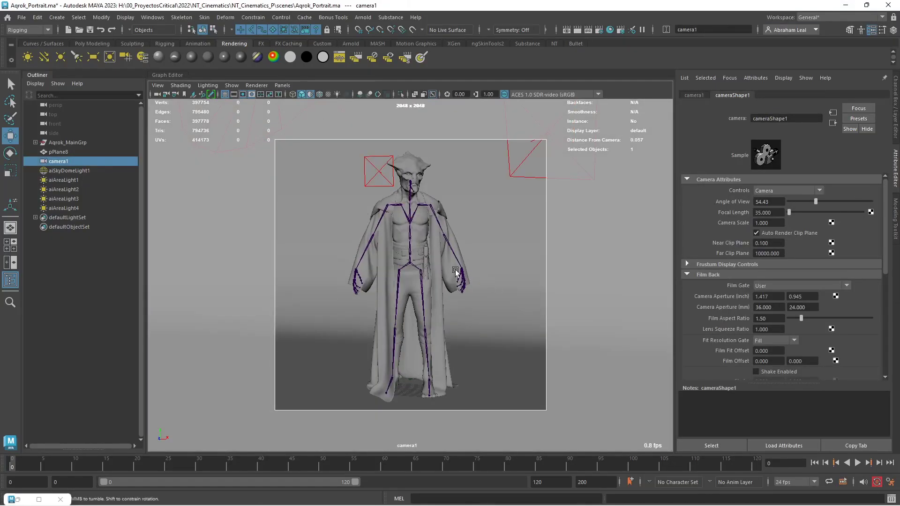
Examine the character, area lights and backdrop through camera1 from several distances and angles, and return to the render view.
{"action": "scroll", "coordinate": [467, 271], "scroll_direction": "up", "scroll_amount": 2}
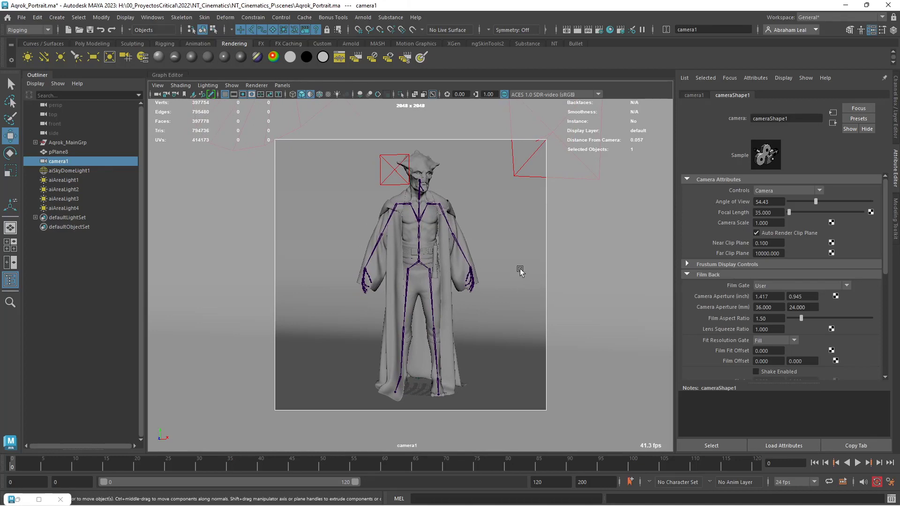
{"action": "right_click_drag", "start_coordinate": [561, 296], "coordinate": [396, 282], "text": "alt"}
{"action": "left_click_drag", "start_coordinate": [396, 283], "coordinate": [511, 349], "text": "alt"}
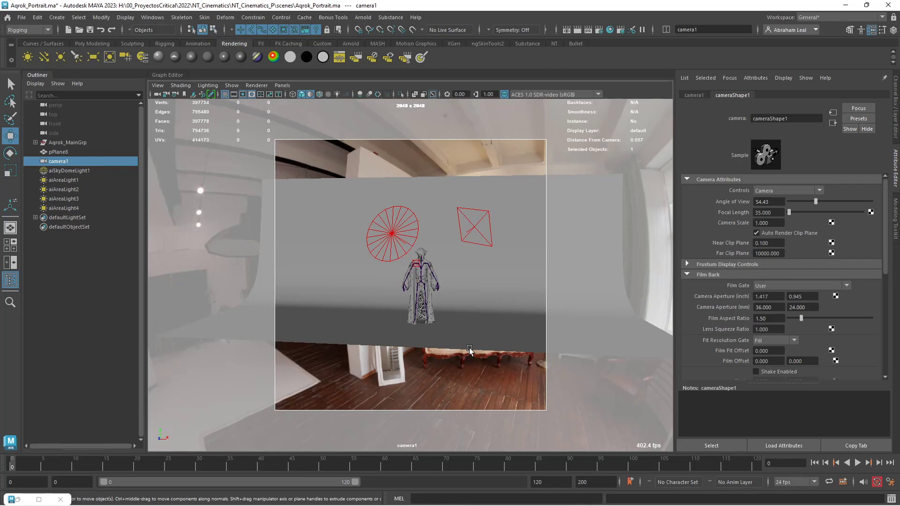
{"action": "right_click_drag", "start_coordinate": [430, 341], "coordinate": [487, 323], "text": "alt"}
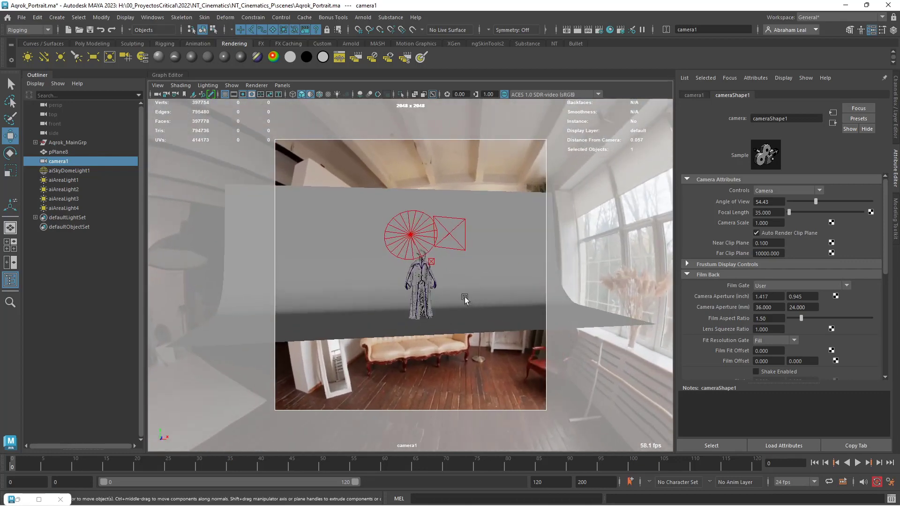
{"action": "middle_click_drag", "start_coordinate": [482, 297], "coordinate": [450, 311], "text": "alt"}
{"action": "left_click_drag", "start_coordinate": [450, 311], "coordinate": [419, 311], "text": "alt"}
{"action": "left_click_drag", "start_coordinate": [356, 283], "coordinate": [379, 280], "text": "alt"}
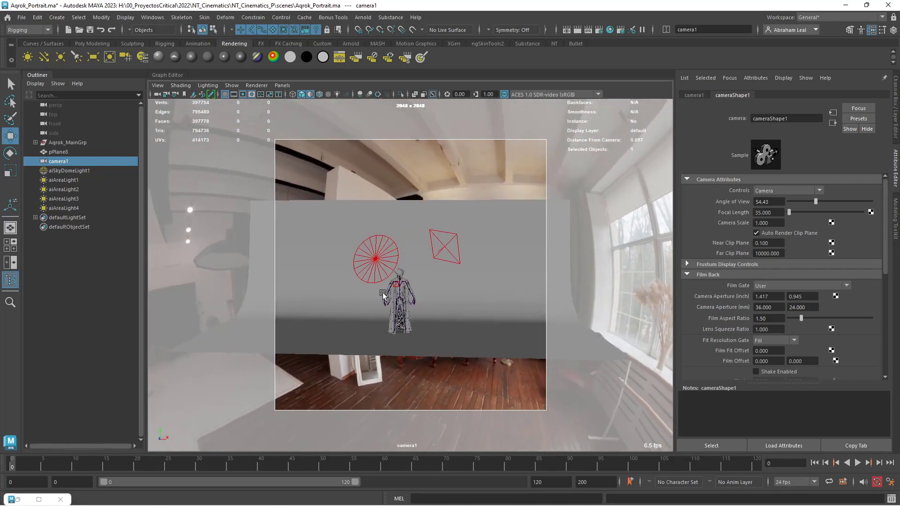
{"action": "middle_click_drag", "start_coordinate": [411, 274], "coordinate": [438, 272], "text": "alt"}
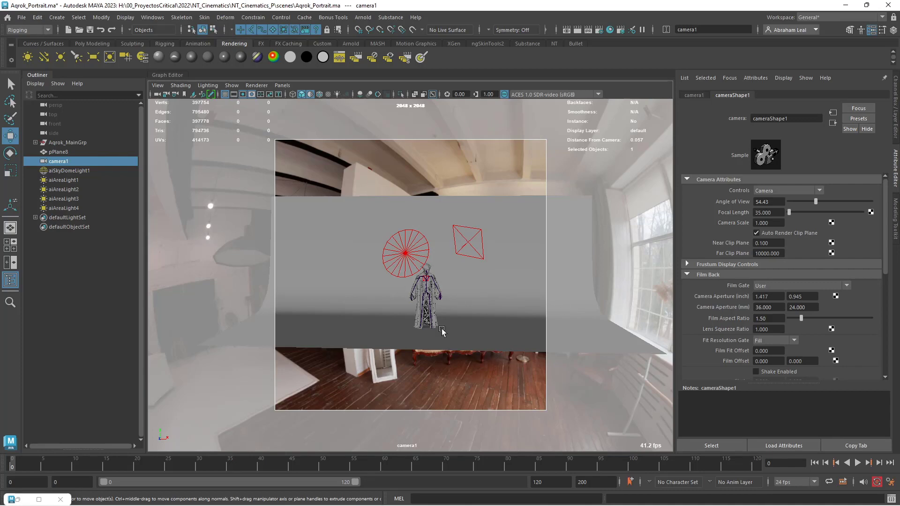
{"action": "scroll", "coordinate": [450, 302], "scroll_direction": "up", "scroll_amount": 10}
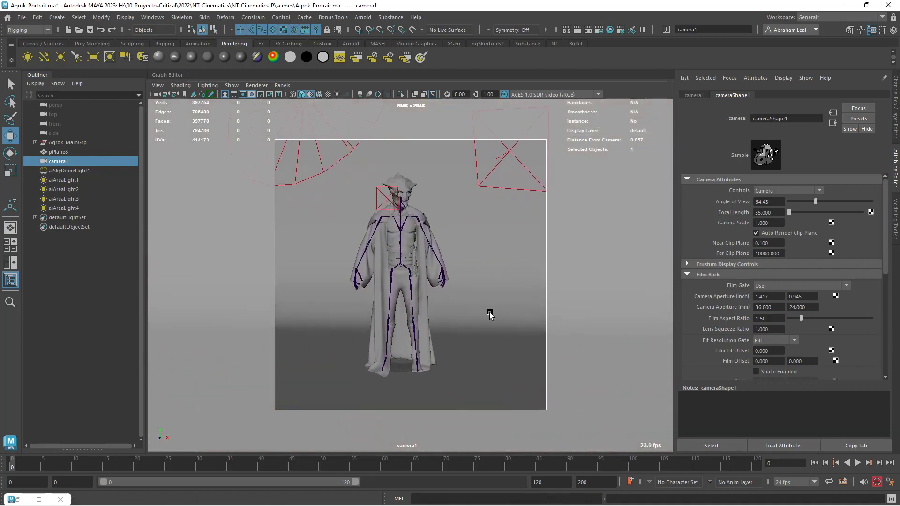
{"action": "scroll", "coordinate": [469, 305], "scroll_direction": "down", "scroll_amount": 3}
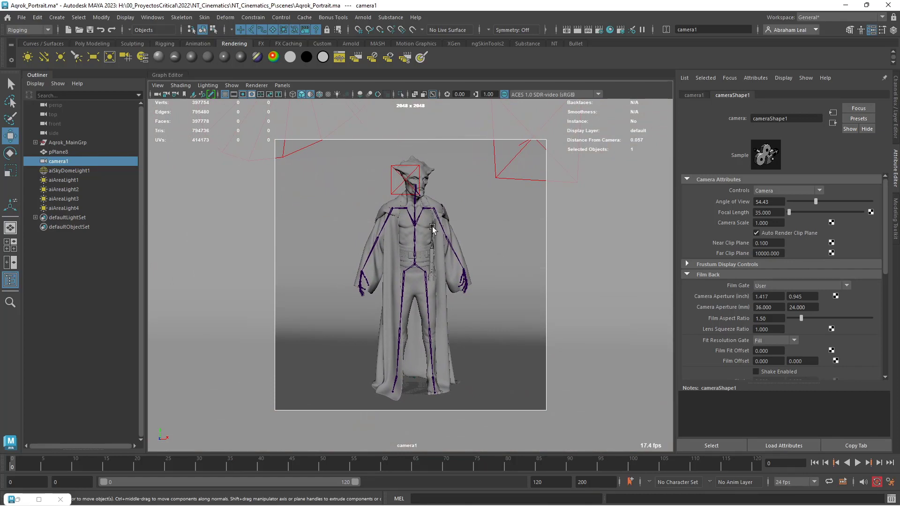
{"action": "left_click", "coordinate": [39, 500]}
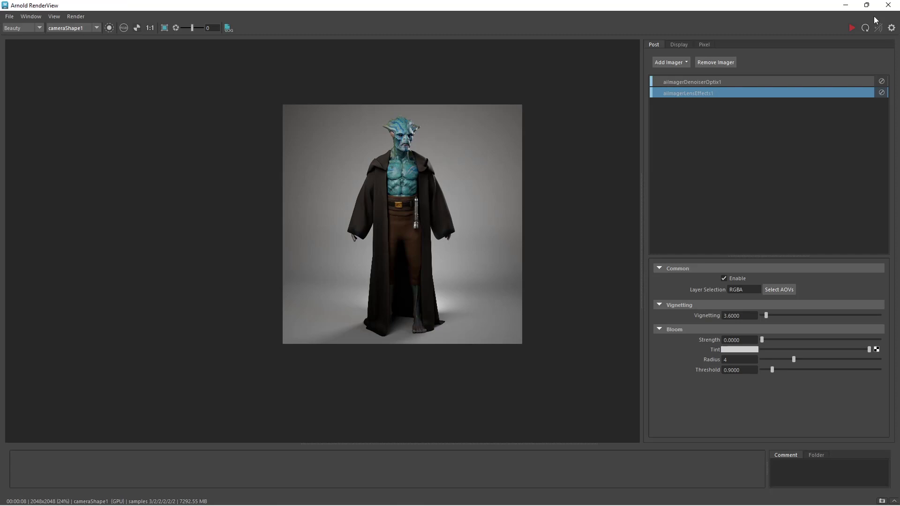
Render the full-figure camera1 view, place the reduced render window beside the character in the viewport, and stop the render.
{"action": "left_click", "coordinate": [851, 26]}
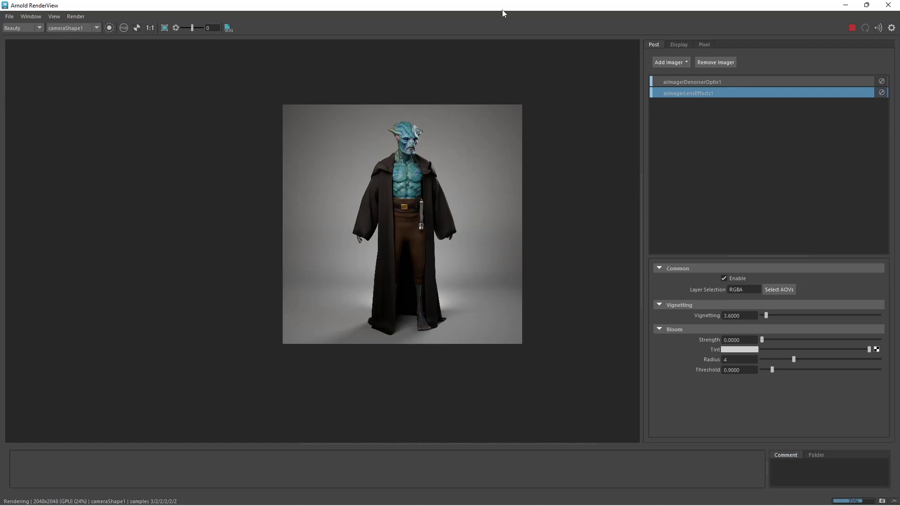
{"action": "left_click_drag", "start_coordinate": [503, 13], "coordinate": [250, 64]}
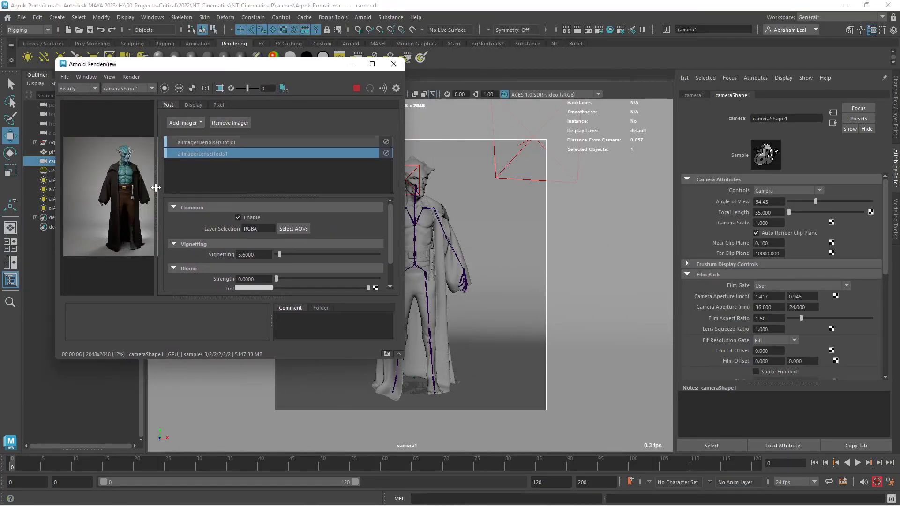
{"action": "left_click_drag", "start_coordinate": [156, 187], "coordinate": [236, 124]}
{"action": "left_click_drag", "start_coordinate": [287, 64], "coordinate": [252, 67]}
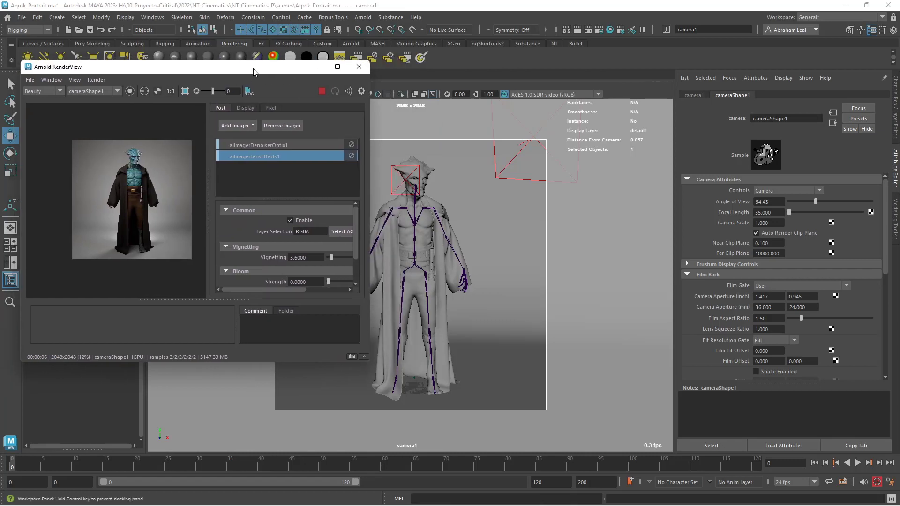
{"action": "left_click", "coordinate": [322, 91]}
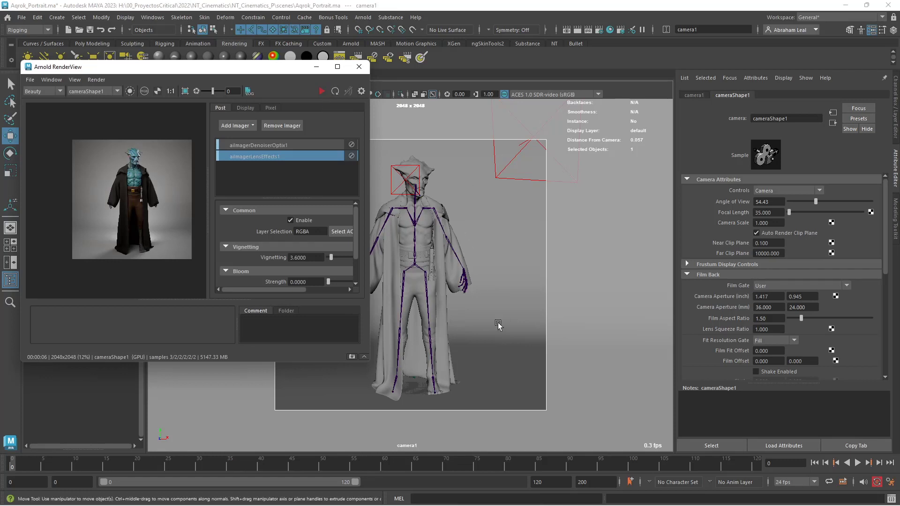
Move camera1 closer to frame the character from the hips up and restart the render.
{"action": "right_click_drag", "start_coordinate": [451, 243], "coordinate": [457, 363], "text": "alt"}
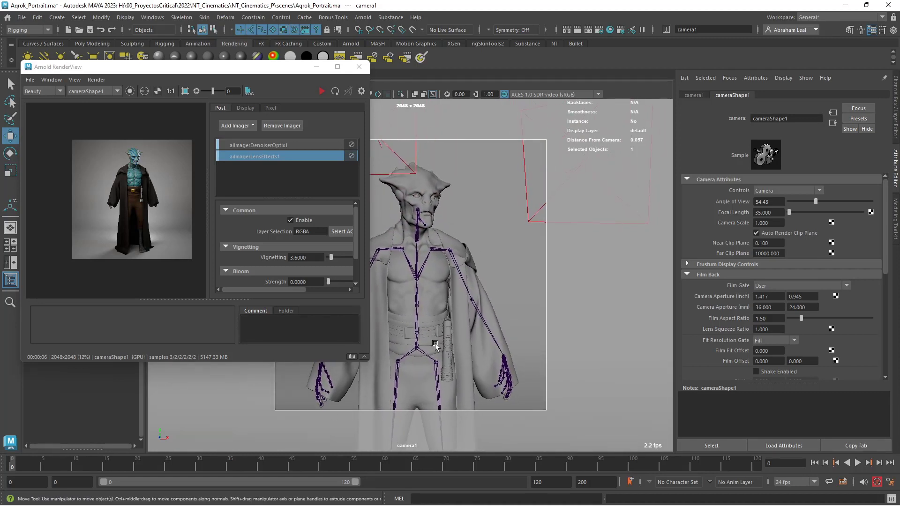
{"action": "scroll", "coordinate": [457, 331], "scroll_direction": "up", "scroll_amount": 2}
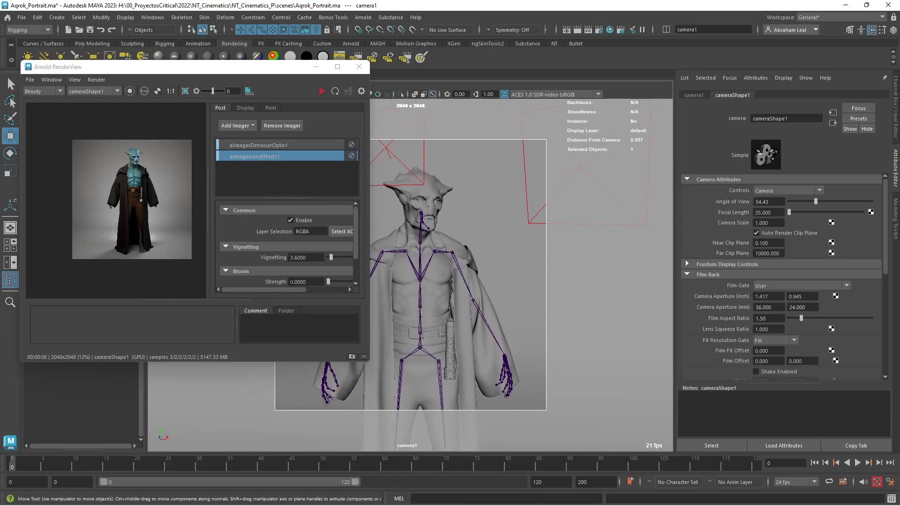
{"action": "left_click", "coordinate": [321, 91]}
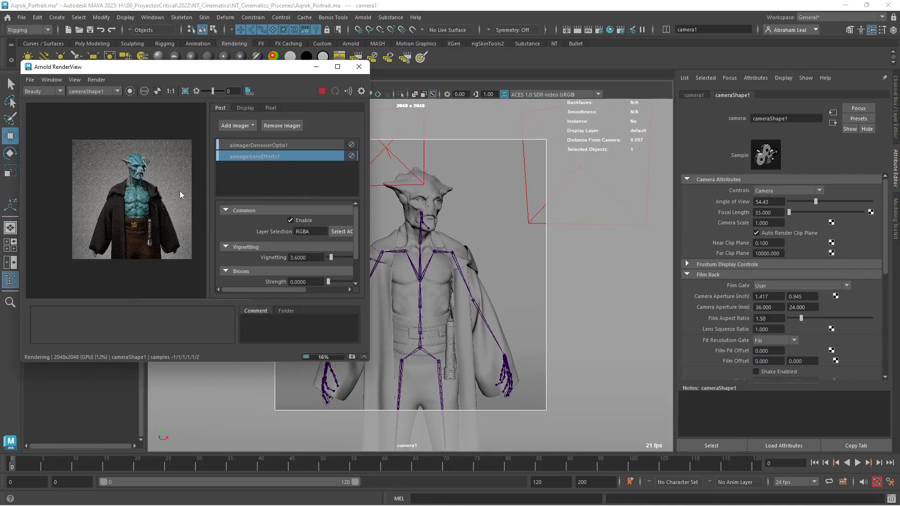
Examine the hips-up render, comparing the face, chest scars, robe and belt at close and full-frame views.
{"action": "scroll", "coordinate": [159, 186], "scroll_direction": "up", "scroll_amount": 2}
{"action": "middle_click_drag", "start_coordinate": [159, 187], "coordinate": [149, 173]}
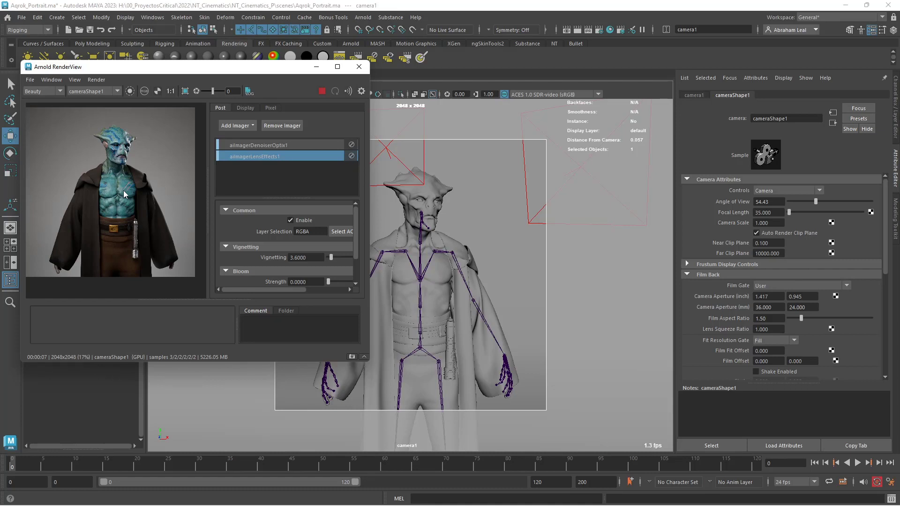
{"action": "scroll", "coordinate": [123, 190], "scroll_direction": "up", "scroll_amount": 3}
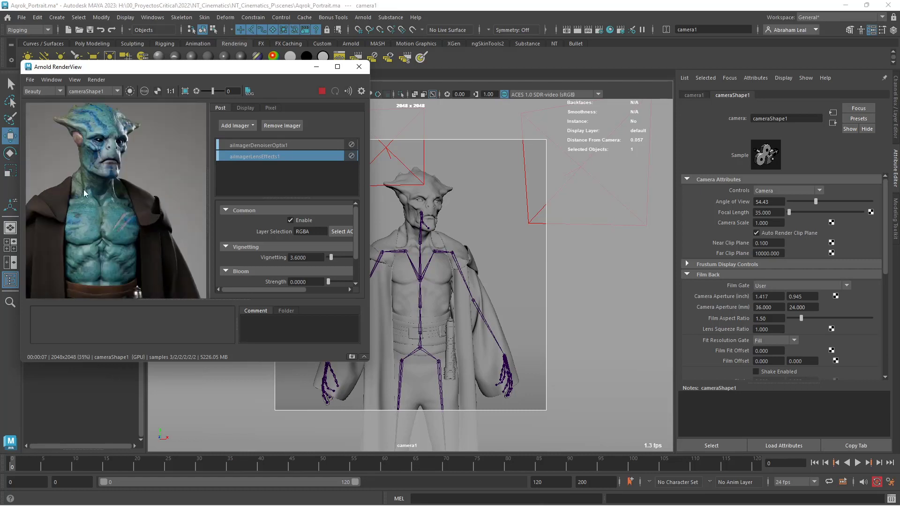
{"action": "scroll", "coordinate": [135, 186], "scroll_direction": "down", "scroll_amount": 3}
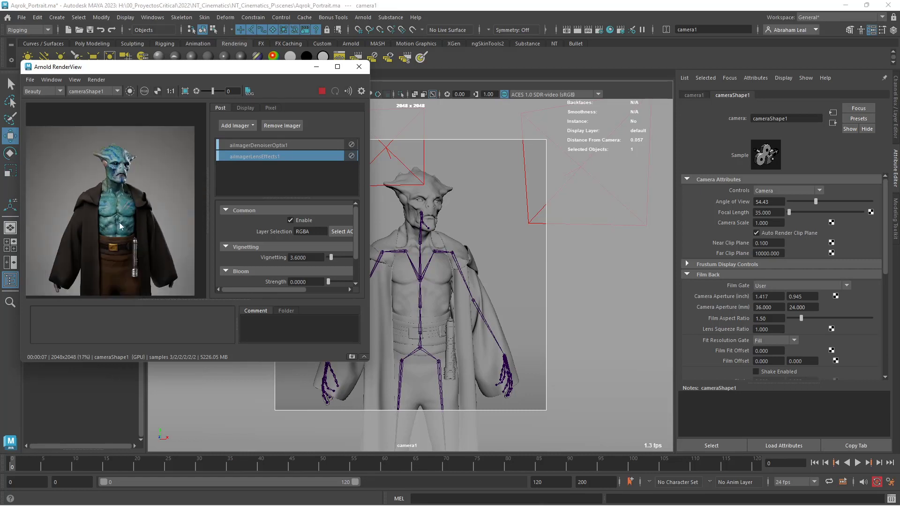
{"action": "scroll", "coordinate": [119, 222], "scroll_direction": "up", "scroll_amount": 4}
{"action": "middle_click_drag", "start_coordinate": [107, 239], "coordinate": [102, 302]}
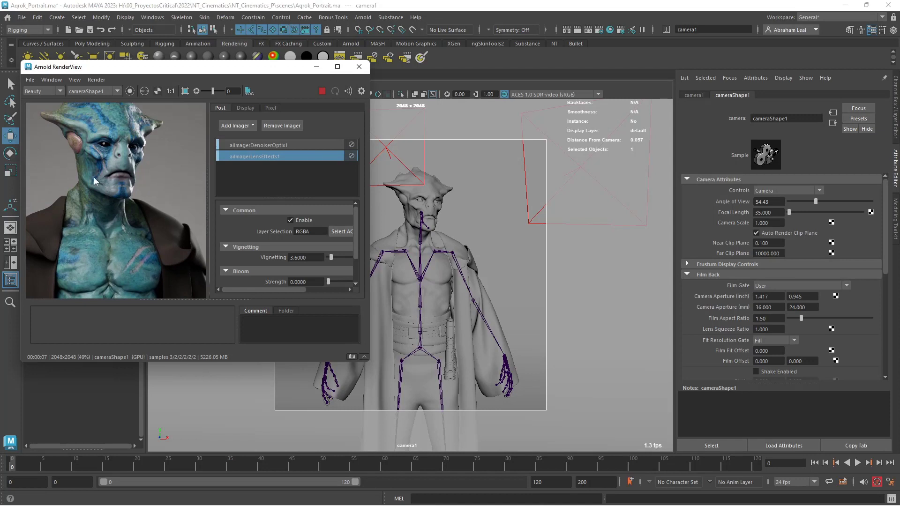
{"action": "scroll", "coordinate": [95, 177], "scroll_direction": "down", "scroll_amount": 2}
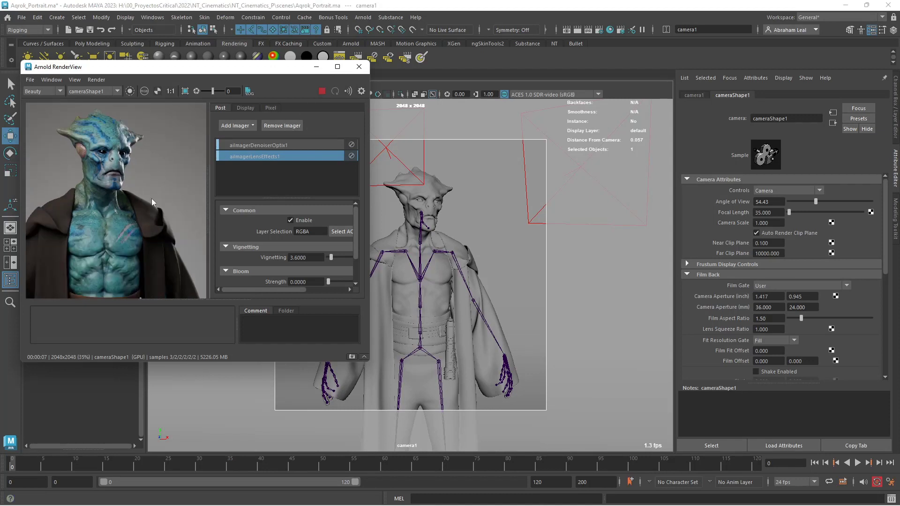
{"action": "scroll", "coordinate": [146, 202], "scroll_direction": "down", "scroll_amount": 2}
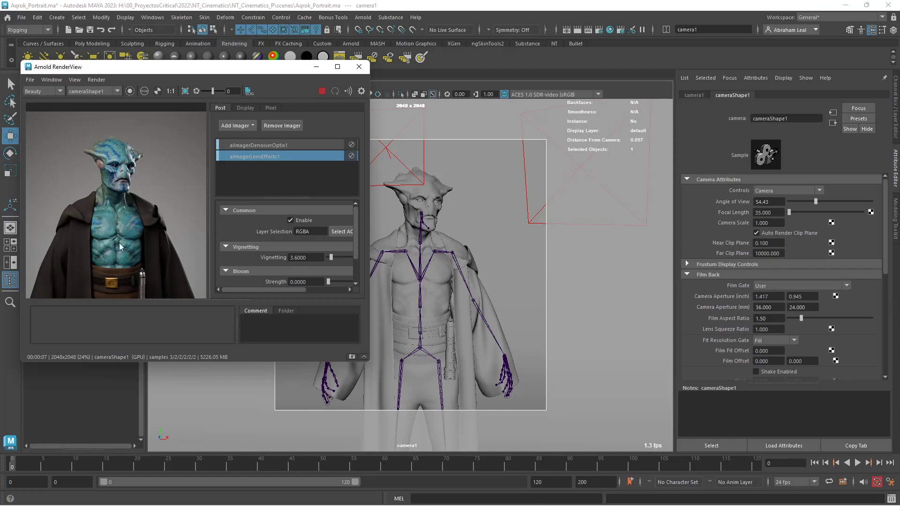
{"action": "scroll", "coordinate": [119, 243], "scroll_direction": "up", "scroll_amount": 5}
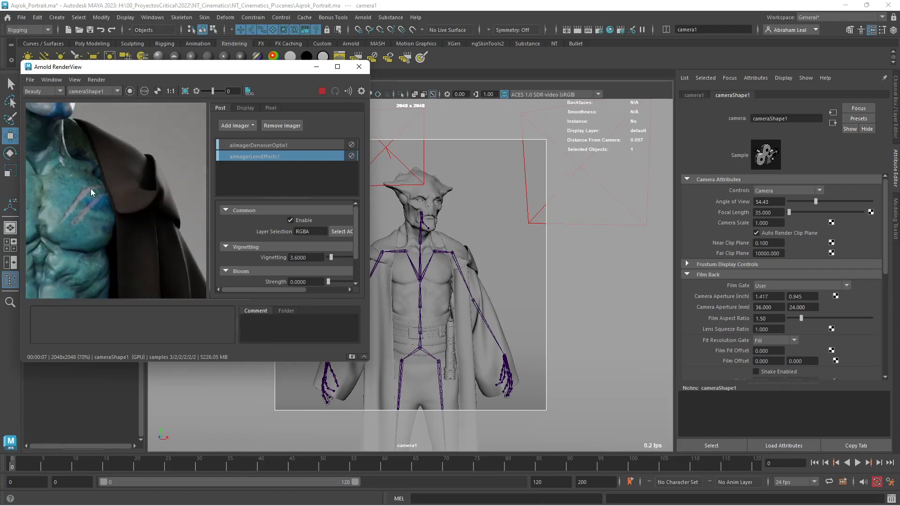
{"action": "scroll", "coordinate": [93, 192], "scroll_direction": "down", "scroll_amount": 4}
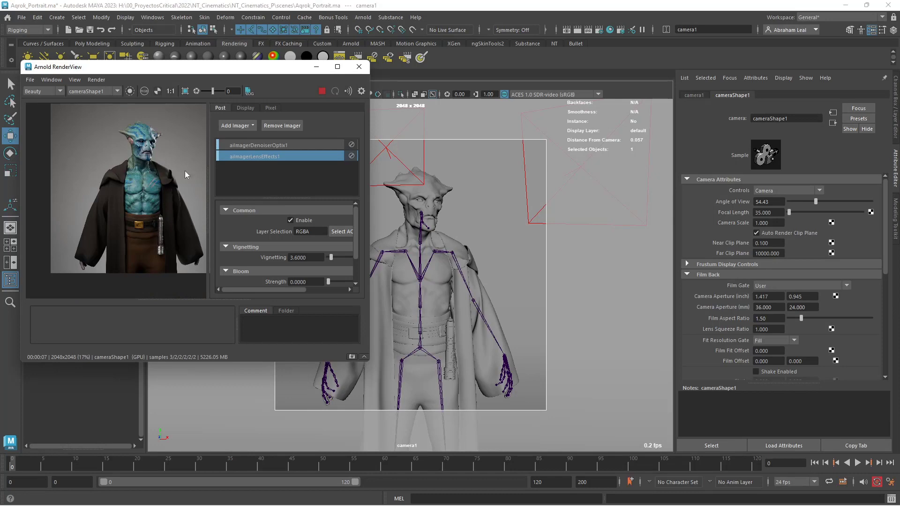
Tighten the camera1 framing to the character's head and torso, and rerender to check the face and chest.
{"action": "left_click", "coordinate": [322, 91]}
{"action": "scroll", "coordinate": [484, 336], "scroll_direction": "up", "scroll_amount": 3}
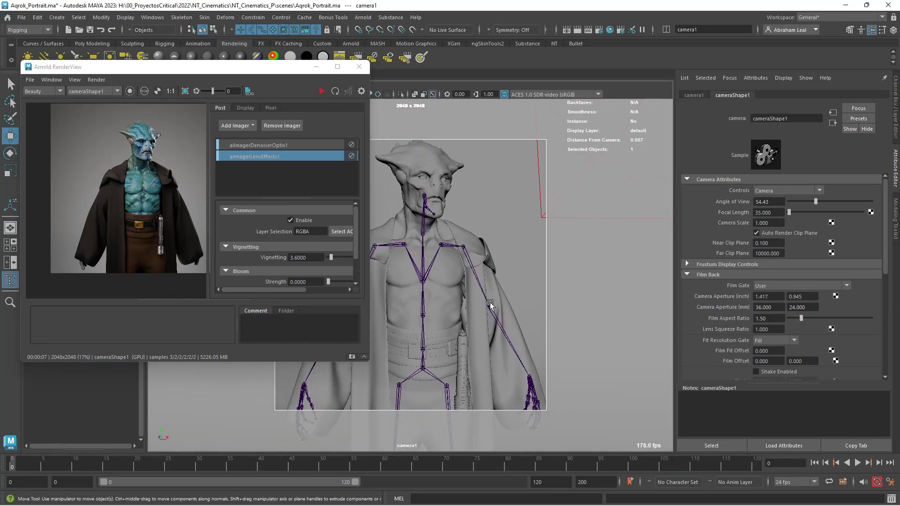
{"action": "scroll", "coordinate": [484, 336], "scroll_direction": "up", "scroll_amount": 3}
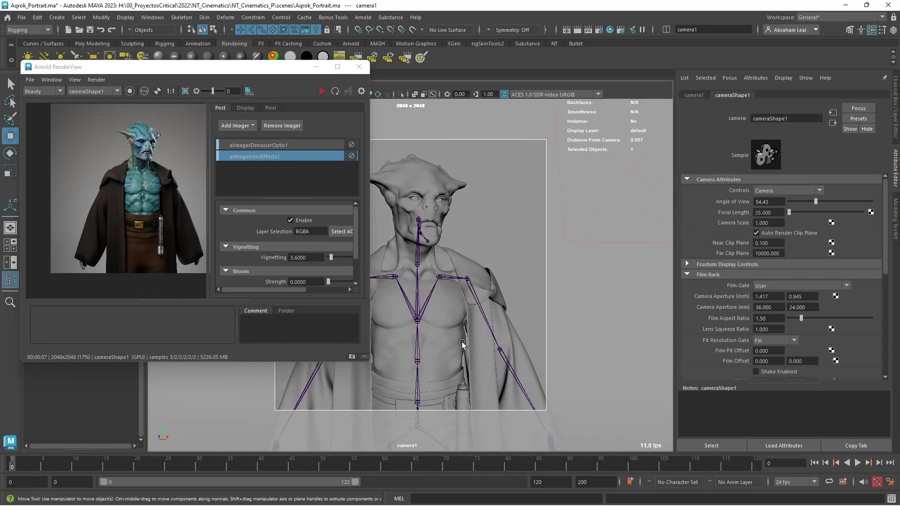
{"action": "scroll", "coordinate": [474, 349], "scroll_direction": "up", "scroll_amount": 2}
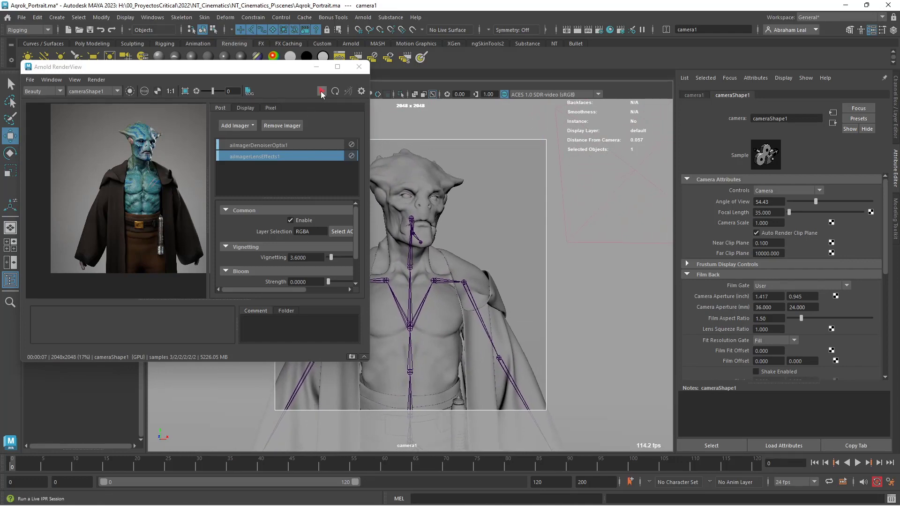
{"action": "left_click", "coordinate": [321, 91]}
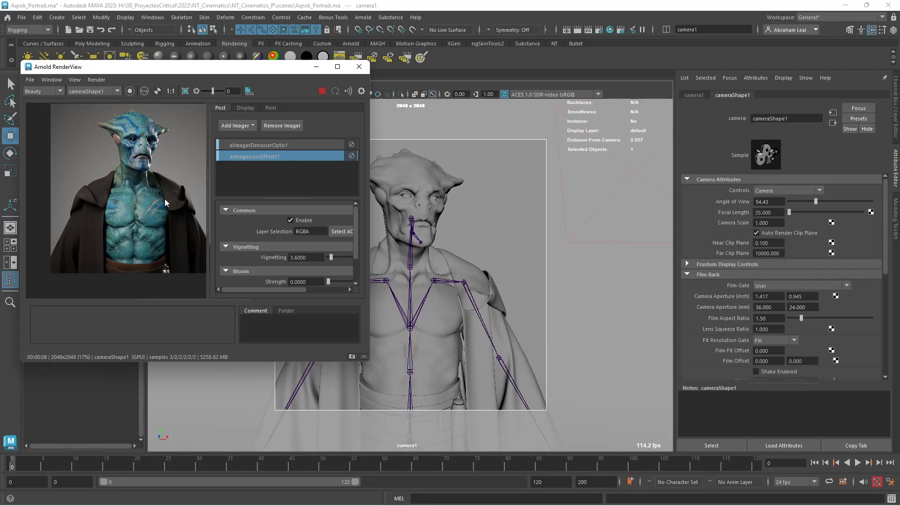
{"action": "scroll", "coordinate": [149, 167], "scroll_direction": "up", "scroll_amount": 3}
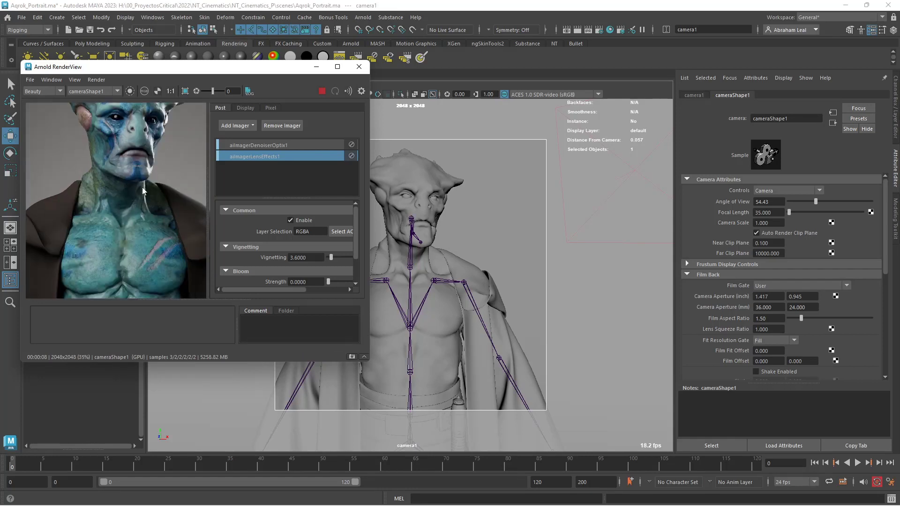
{"action": "middle_click_drag", "start_coordinate": [149, 168], "coordinate": [141, 193]}
{"action": "scroll", "coordinate": [141, 193], "scroll_direction": "down", "scroll_amount": 3}
{"action": "scroll", "coordinate": [141, 192], "scroll_direction": "up", "scroll_amount": 2}
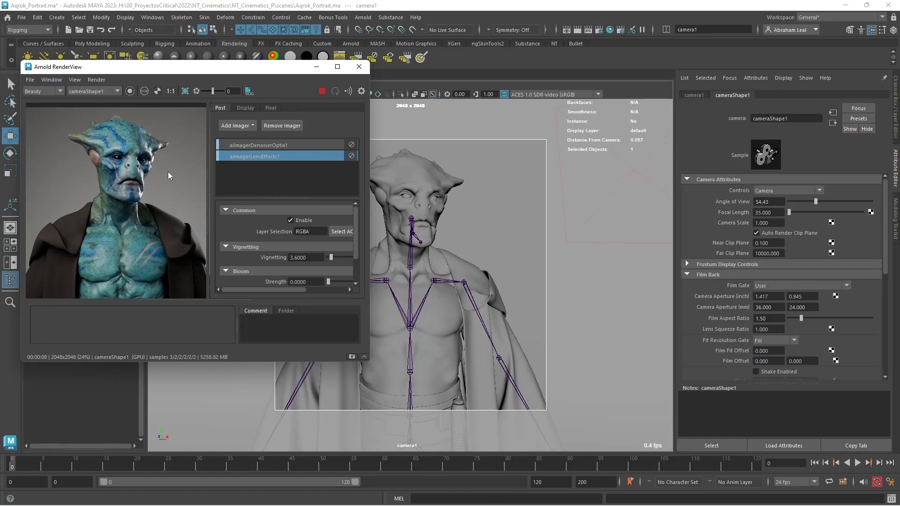
{"action": "scroll", "coordinate": [157, 181], "scroll_direction": "down", "scroll_amount": 2}
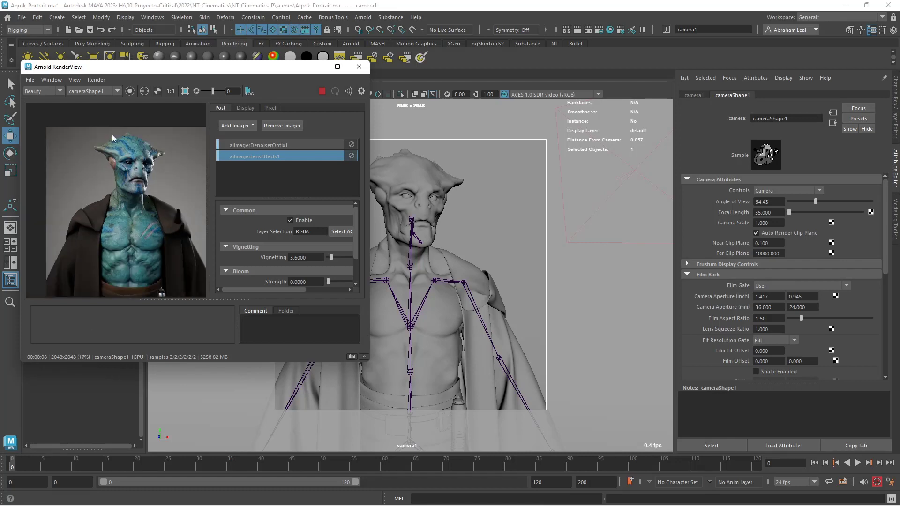
Reframe camera1 as a head-and-shoulders portrait and restart the render.
{"action": "middle_click_drag", "start_coordinate": [443, 214], "coordinate": [446, 229], "text": "alt"}
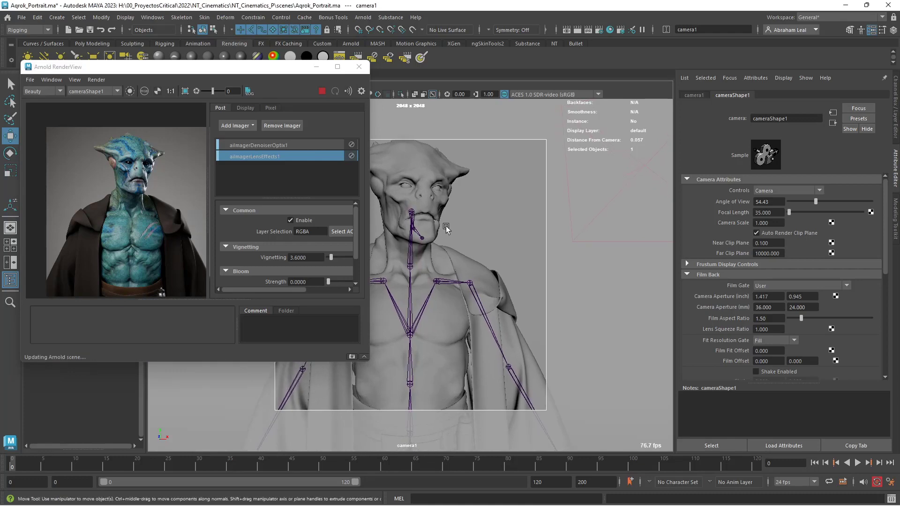
{"action": "right_click_drag", "start_coordinate": [446, 228], "coordinate": [340, 114], "text": "alt"}
{"action": "left_click", "coordinate": [321, 92]}
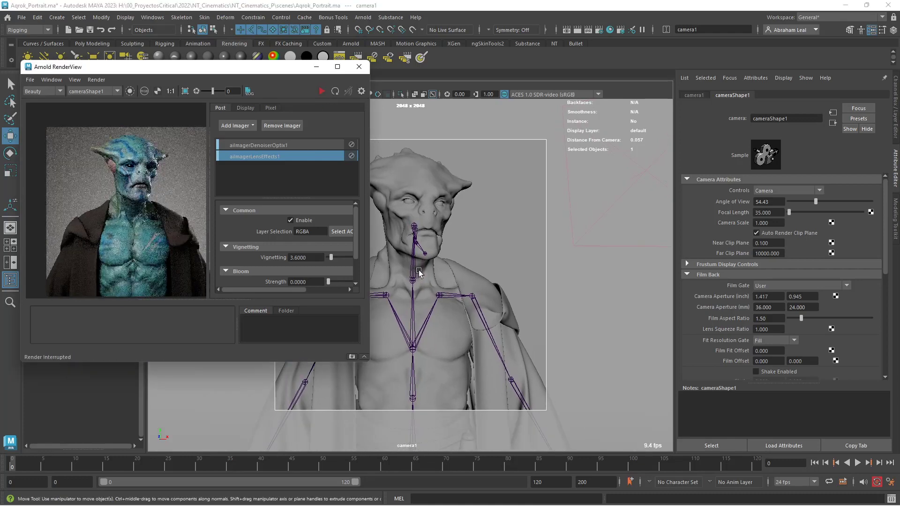
{"action": "right_click_drag", "start_coordinate": [452, 268], "coordinate": [494, 282], "text": "alt"}
{"action": "middle_click_drag", "start_coordinate": [493, 282], "coordinate": [431, 302], "text": "alt"}
{"action": "right_click_drag", "start_coordinate": [431, 302], "coordinate": [438, 281], "text": "alt"}
{"action": "left_click", "coordinate": [321, 91]}
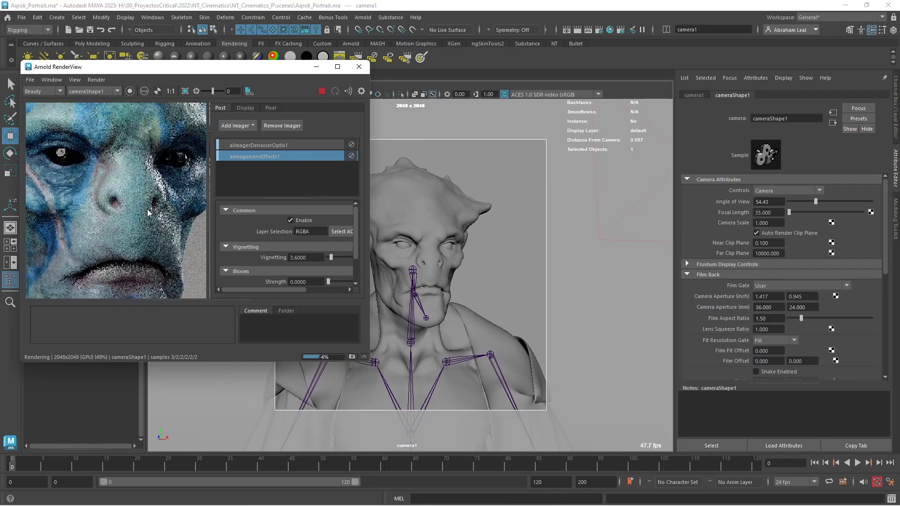
Examine the portrait render up close around the eyes, nose and mouth, and as a whole frame.
{"action": "scroll", "coordinate": [149, 213], "scroll_direction": "up", "scroll_amount": 3}
{"action": "scroll", "coordinate": [148, 209], "scroll_direction": "up", "scroll_amount": 2}
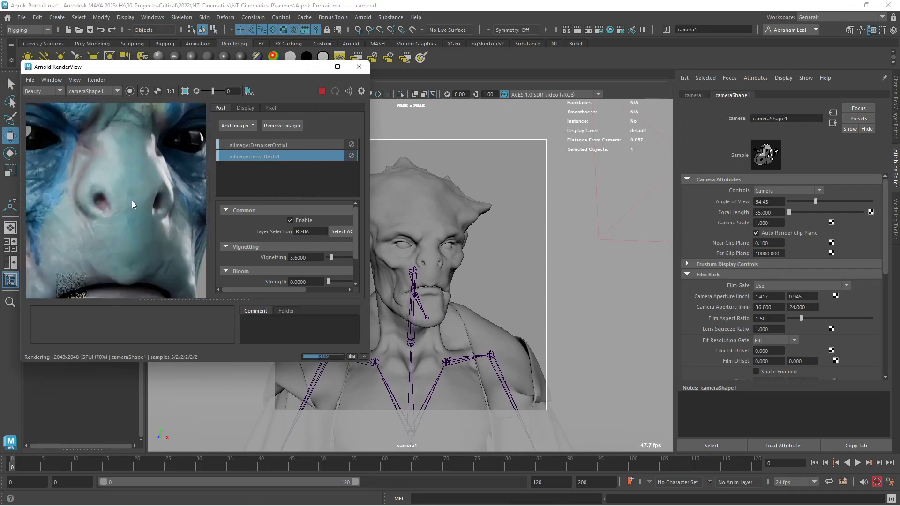
{"action": "scroll", "coordinate": [117, 193], "scroll_direction": "down", "scroll_amount": 2}
{"action": "scroll", "coordinate": [100, 168], "scroll_direction": "down", "scroll_amount": 2}
{"action": "scroll", "coordinate": [97, 178], "scroll_direction": "up", "scroll_amount": 1}
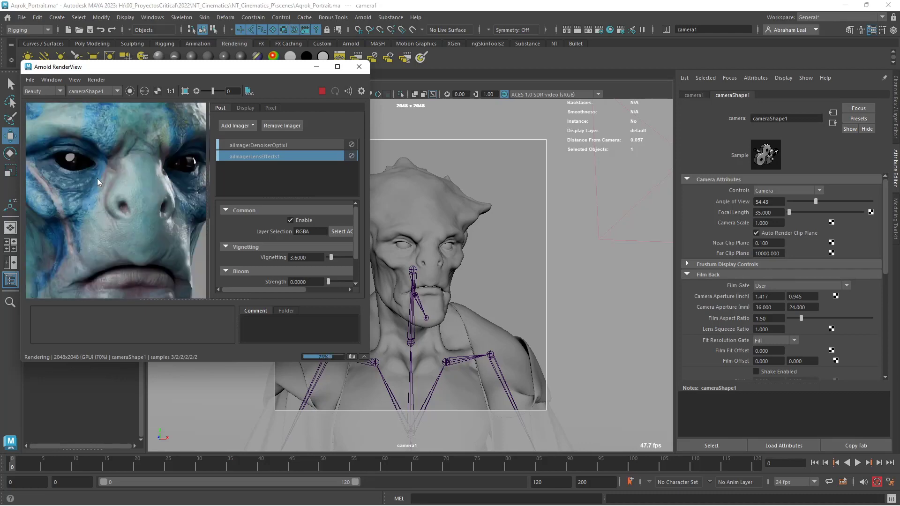
{"action": "scroll", "coordinate": [107, 183], "scroll_direction": "down", "scroll_amount": 2}
{"action": "scroll", "coordinate": [123, 214], "scroll_direction": "down", "scroll_amount": 2}
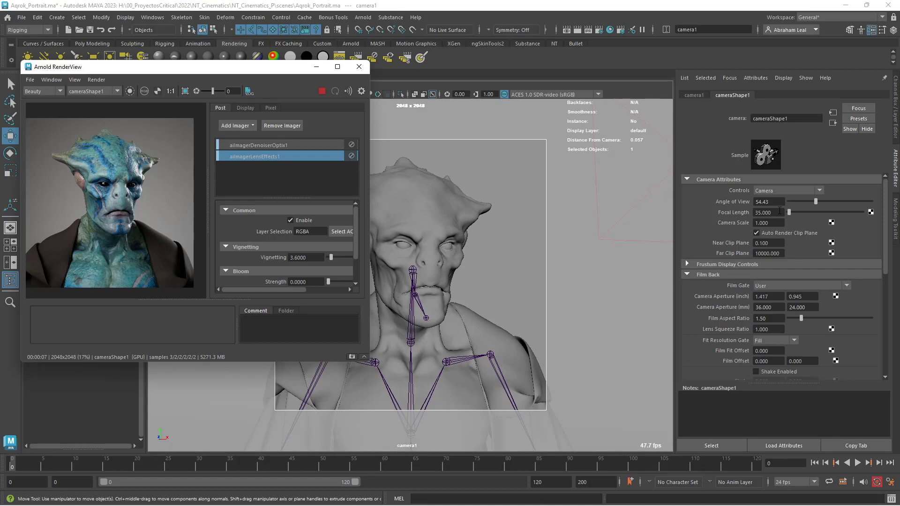
Set the camera's focal length to 55 and pull camera1 back to restore the head-and-shoulders framing.
{"action": "left_click", "coordinate": [761, 212]}
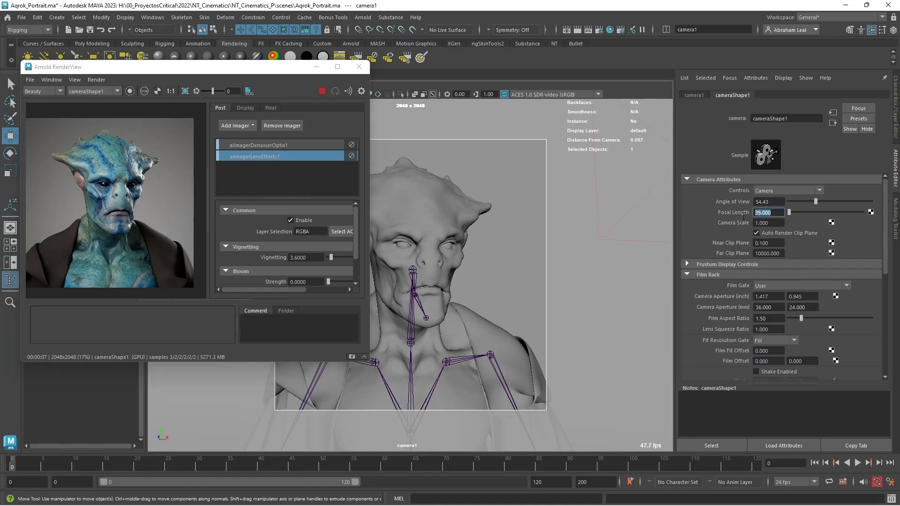
{"action": "scroll", "coordinate": [84, 173], "scroll_direction": "down", "scroll_amount": 2}
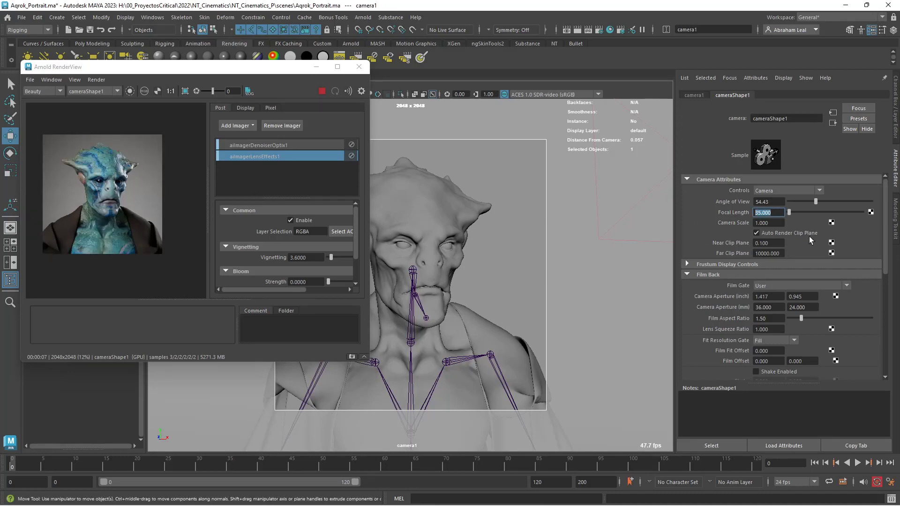
{"action": "type", "text": "55"}
{"action": "key", "text": "Return"}
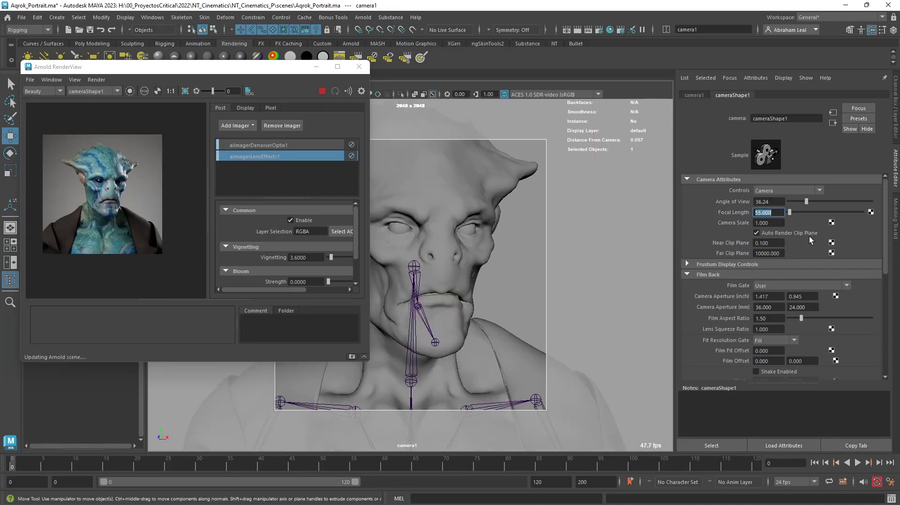
{"action": "scroll", "coordinate": [486, 244], "scroll_direction": "down", "scroll_amount": 3}
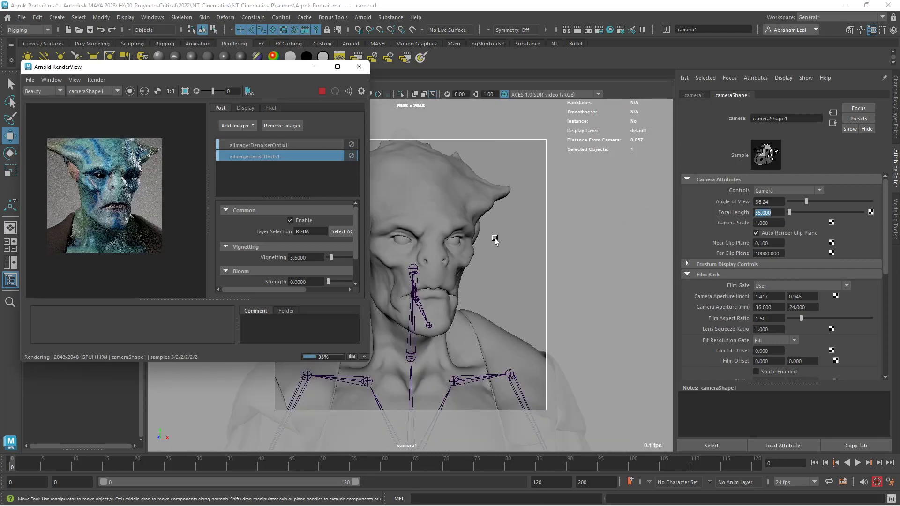
{"action": "scroll", "coordinate": [486, 243], "scroll_direction": "up", "scroll_amount": 2}
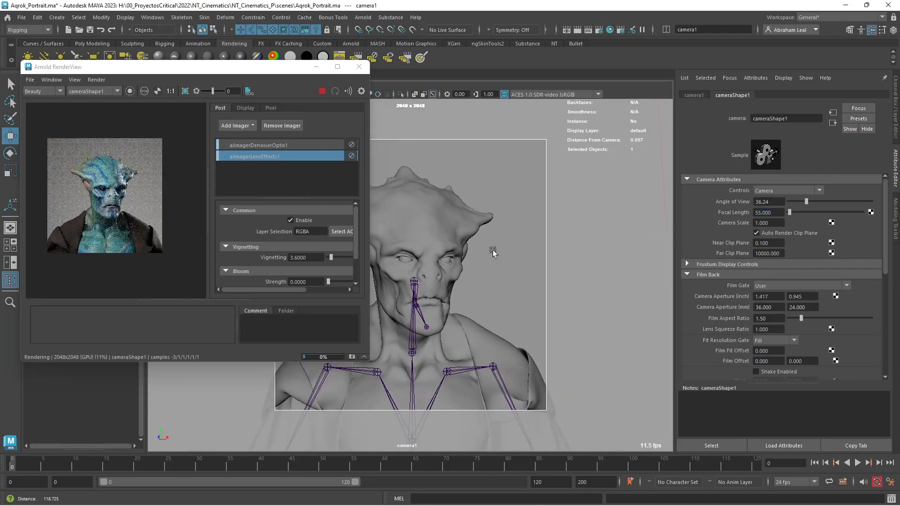
{"action": "scroll", "coordinate": [487, 249], "scroll_direction": "up", "scroll_amount": 2}
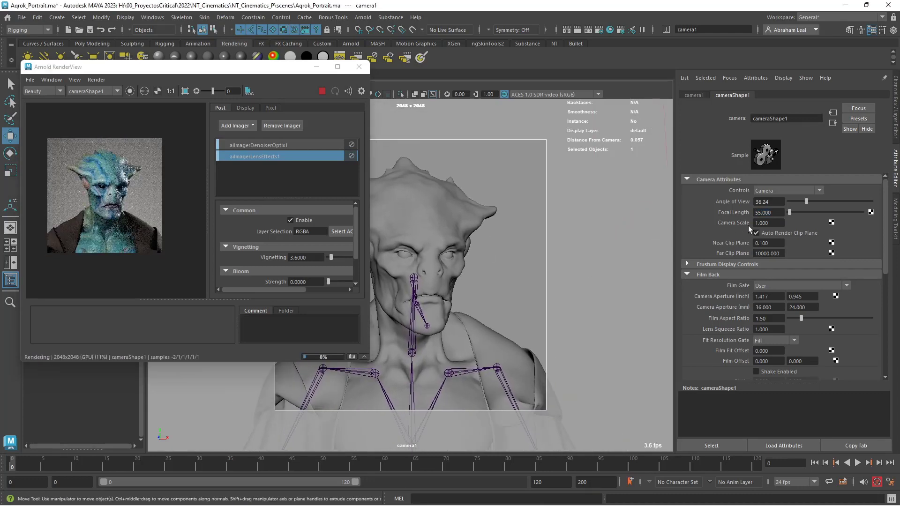
Set the camera's focal length to 90.
{"action": "double_click", "coordinate": [772, 211]}
{"action": "type", "text": "90"}
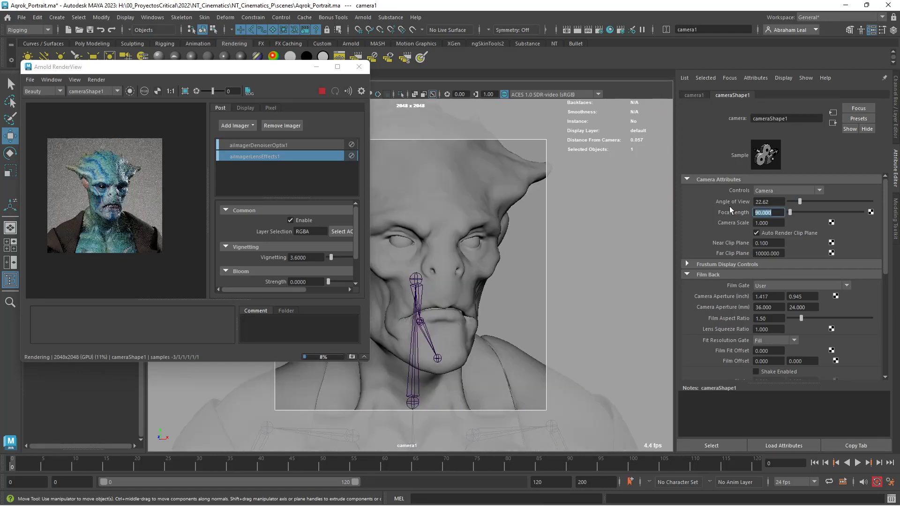
Pull camera1 back and orbit it to a frontal head-and-shoulders portrait for the 90 focal length.
{"action": "key", "text": "Return"}
{"action": "scroll", "coordinate": [428, 237], "scroll_direction": "down", "scroll_amount": 3}
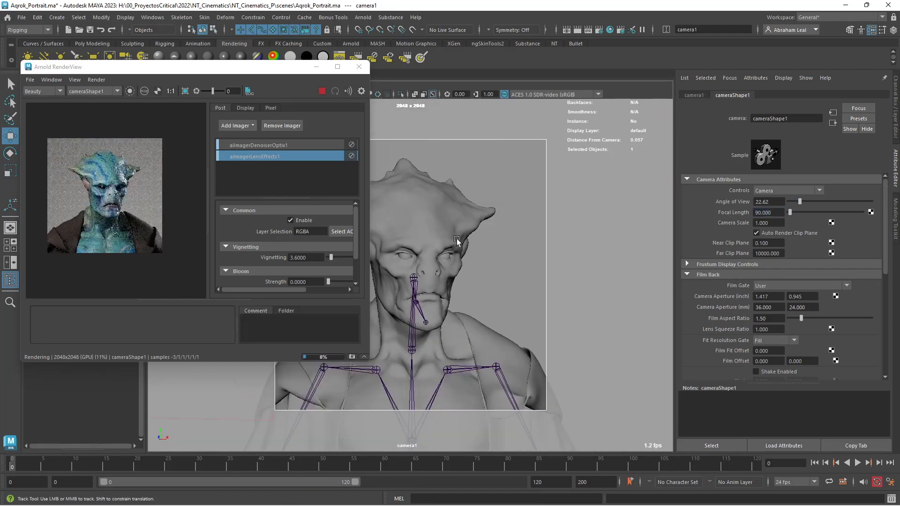
{"action": "left_click_drag", "start_coordinate": [452, 237], "coordinate": [484, 252], "text": "alt"}
{"action": "scroll", "coordinate": [112, 187], "scroll_direction": "up", "scroll_amount": 3}
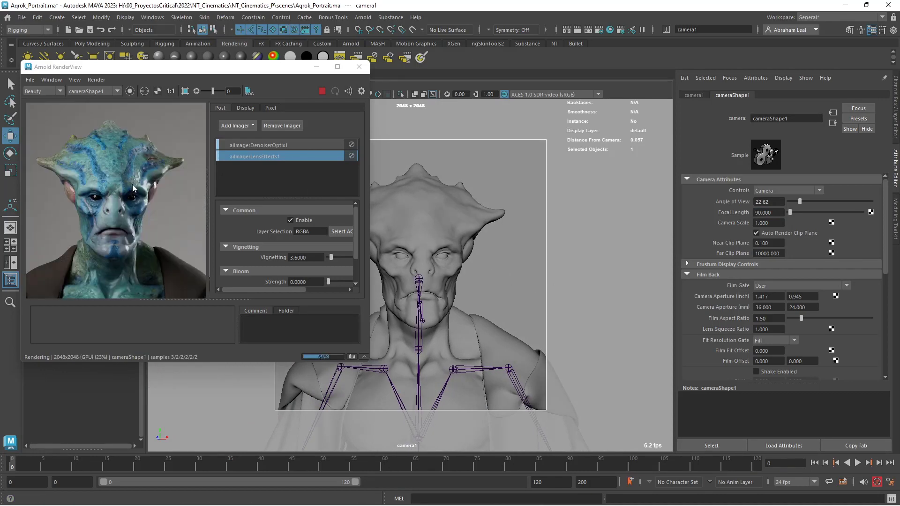
Set the camera's focal length to 55 and reframe camera1 as a three-quarter head-and-shoulders portrait.
{"action": "left_click", "coordinate": [763, 212]}
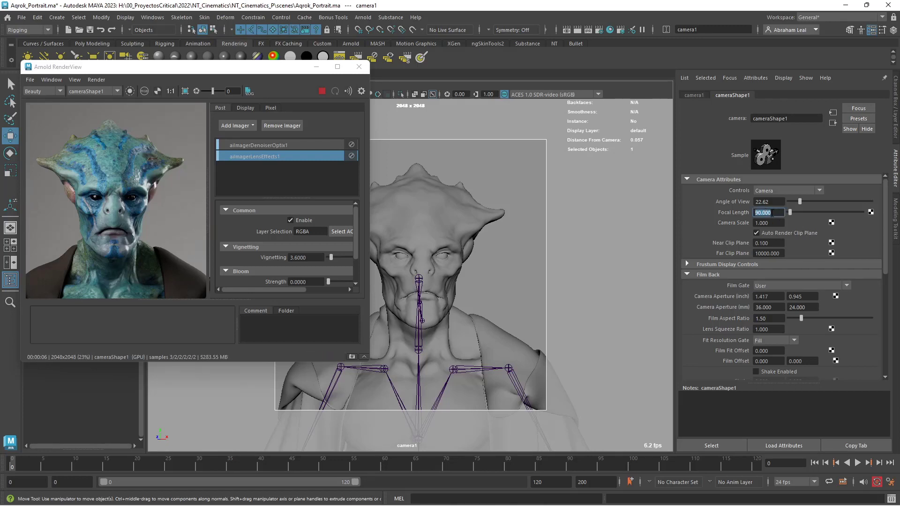
{"action": "type", "text": "55"}
{"action": "key", "text": "Return"}
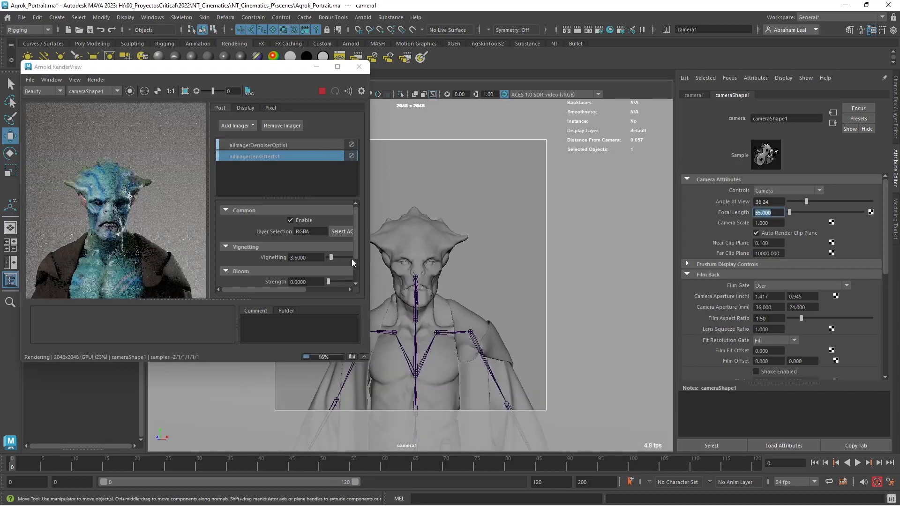
{"action": "left_click_drag", "start_coordinate": [489, 307], "coordinate": [468, 294], "text": "alt"}
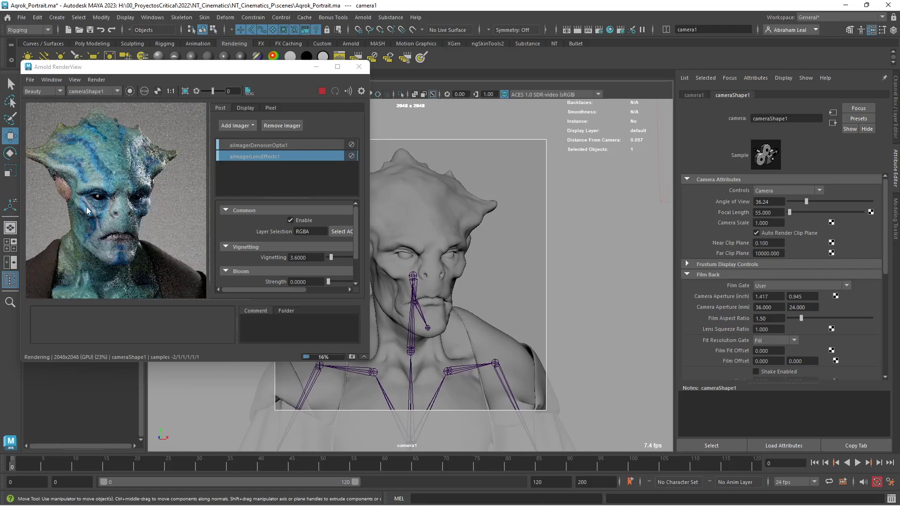
{"action": "scroll", "coordinate": [135, 220], "scroll_direction": "down", "scroll_amount": 3}
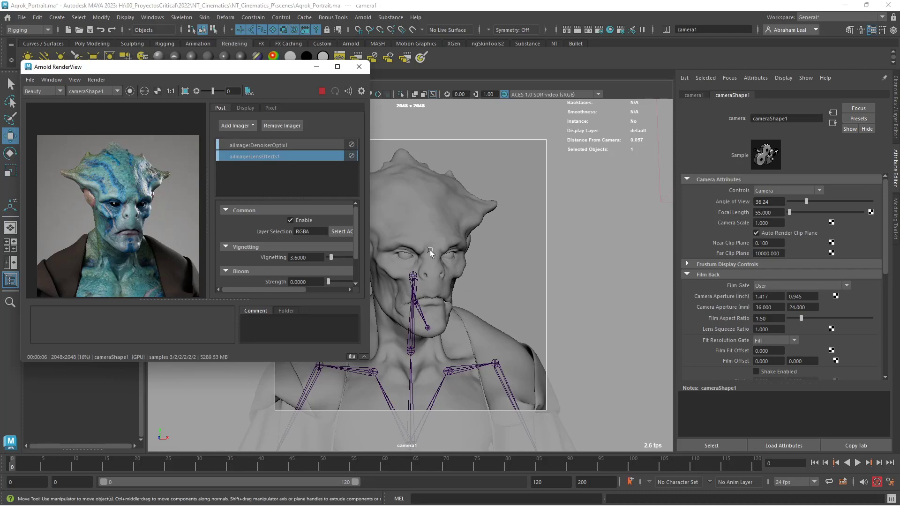
Move camera1 in for an extreme close-up of the eye and cheek and examine the skin detail in the render.
{"action": "right_click_drag", "start_coordinate": [429, 250], "coordinate": [604, 329], "text": "alt"}
{"action": "middle_click_drag", "start_coordinate": [475, 274], "coordinate": [483, 277], "text": "alt"}
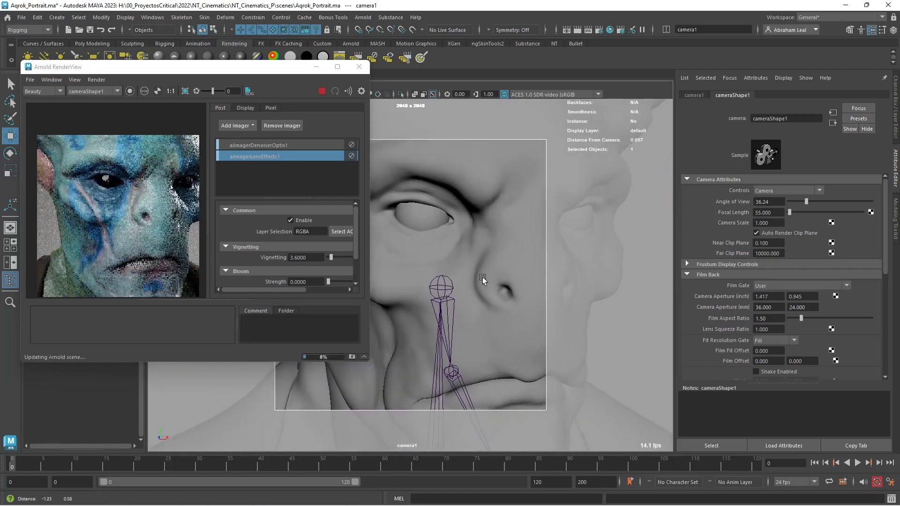
{"action": "right_click_drag", "start_coordinate": [483, 277], "coordinate": [508, 301], "text": "alt"}
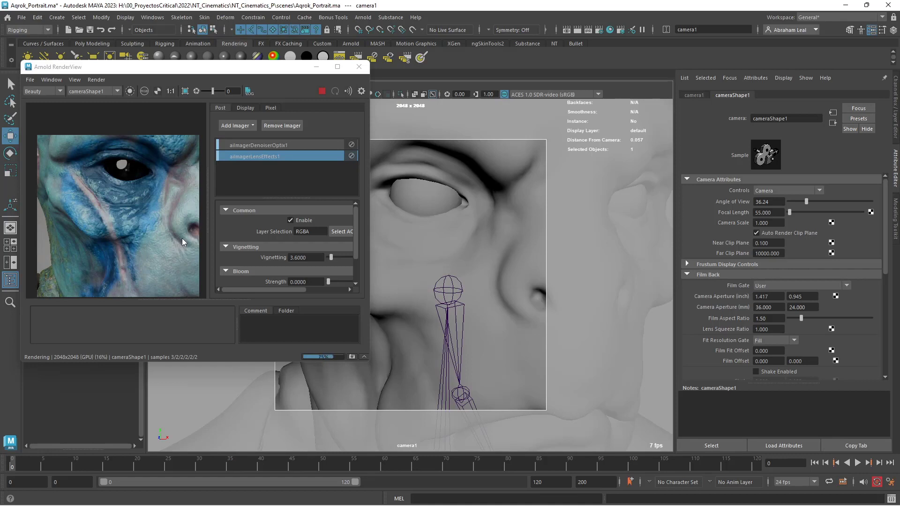
{"action": "scroll", "coordinate": [86, 192], "scroll_direction": "down", "scroll_amount": 2}
{"action": "scroll", "coordinate": [89, 211], "scroll_direction": "up", "scroll_amount": 6}
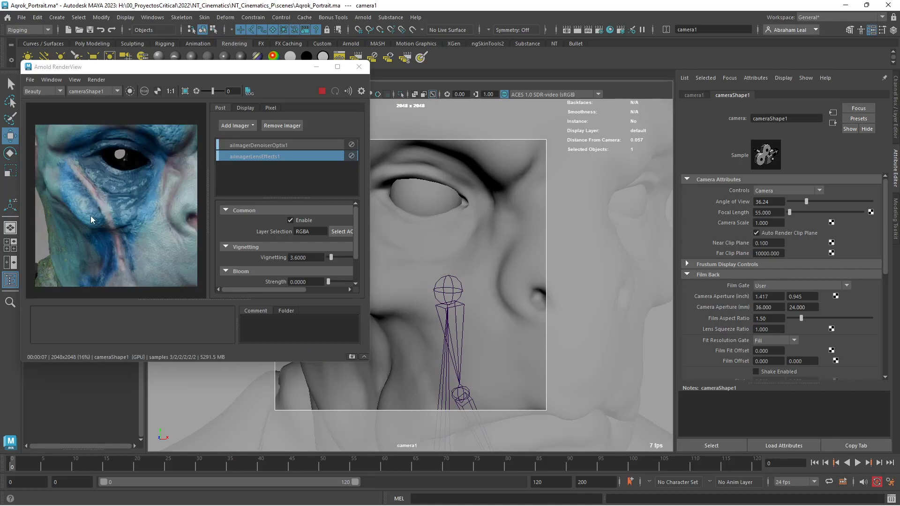
{"action": "scroll", "coordinate": [108, 209], "scroll_direction": "down", "scroll_amount": 3}
{"action": "scroll", "coordinate": [501, 268], "scroll_direction": "down", "scroll_amount": 2}
Pull camera1 back to a three-quarter head-and-shoulders portrait, render that framing, and stop the live render.
{"action": "scroll", "coordinate": [500, 268], "scroll_direction": "down", "scroll_amount": 4}
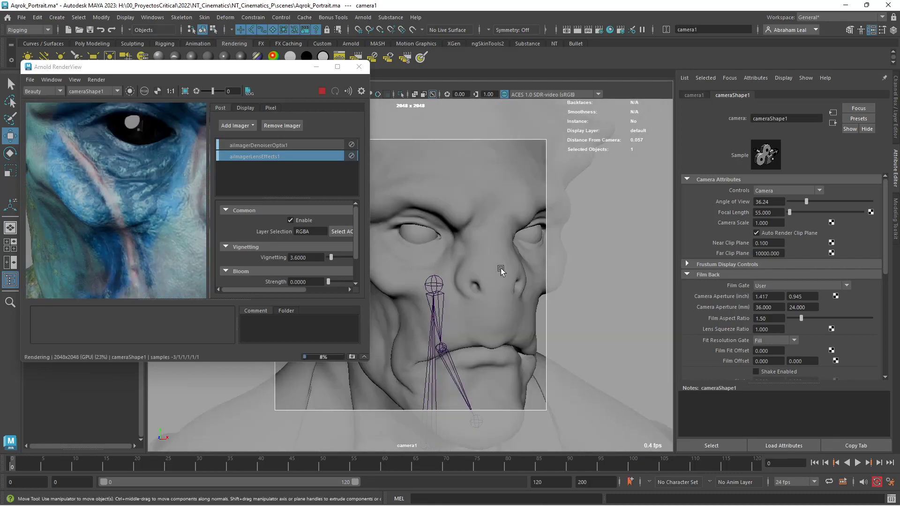
{"action": "scroll", "coordinate": [156, 175], "scroll_direction": "down", "scroll_amount": 2}
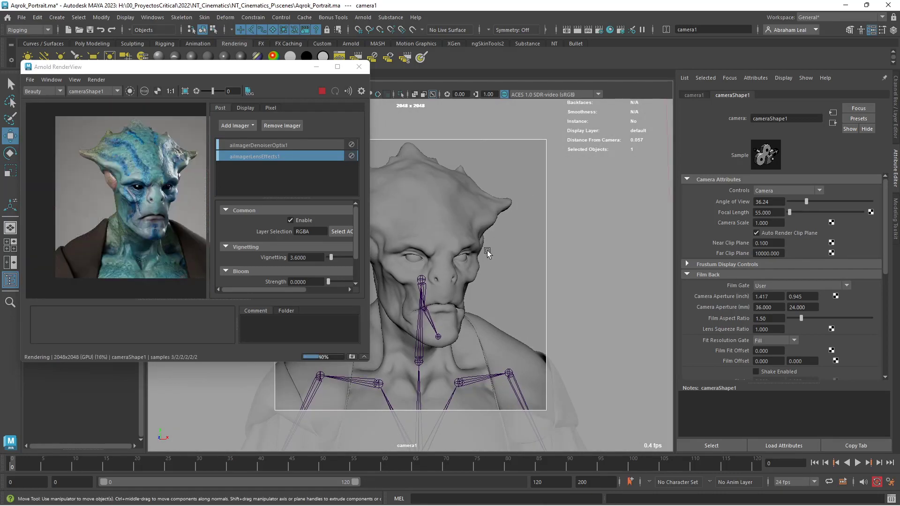
{"action": "left_click_drag", "start_coordinate": [472, 265], "coordinate": [455, 259], "text": "alt"}
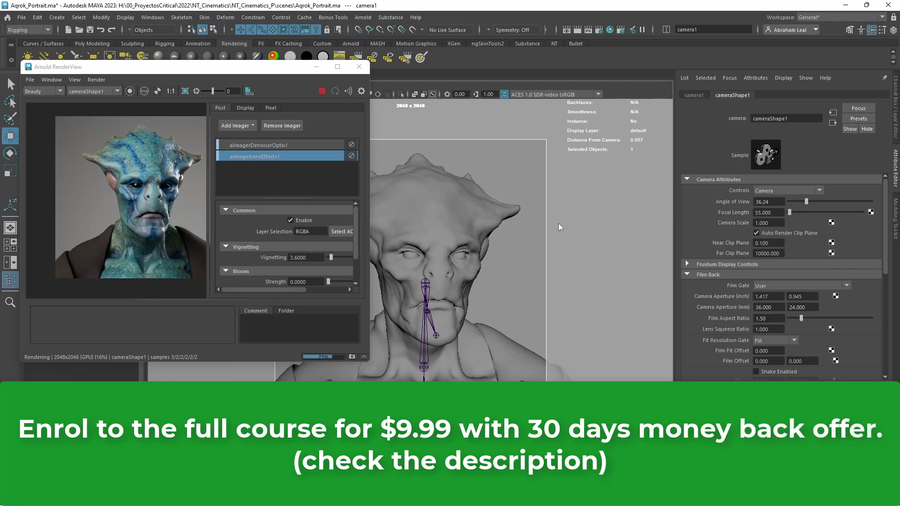
{"action": "left_click", "coordinate": [321, 91]}
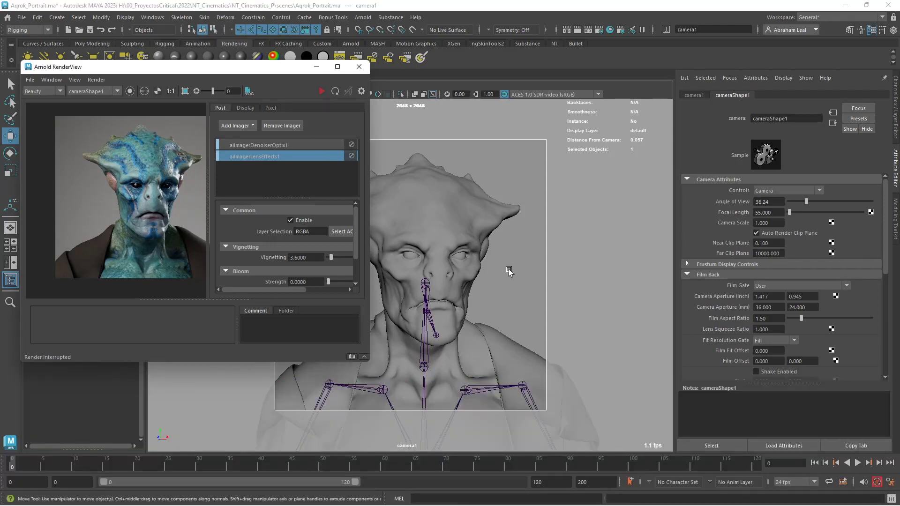
{"action": "left_click_drag", "start_coordinate": [507, 271], "coordinate": [468, 260], "text": "alt"}
{"action": "left_click", "coordinate": [322, 92]}
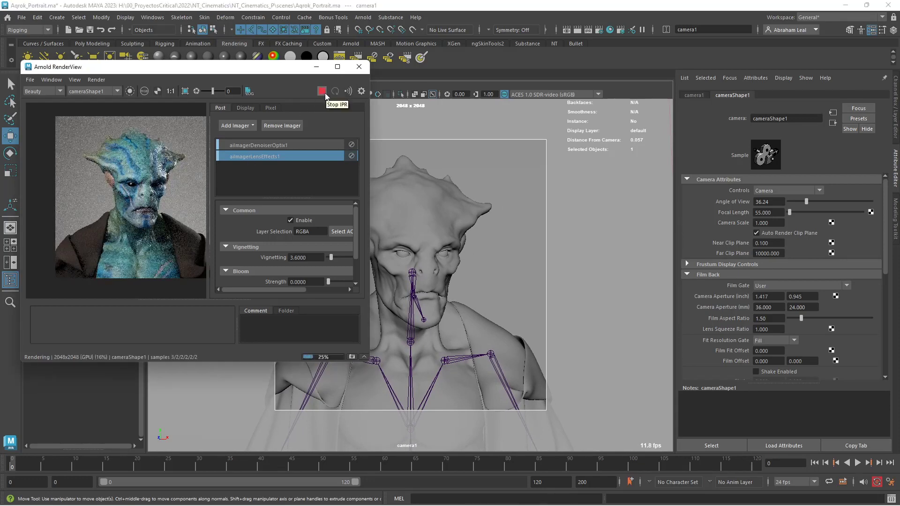
{"action": "left_click", "coordinate": [321, 92]}
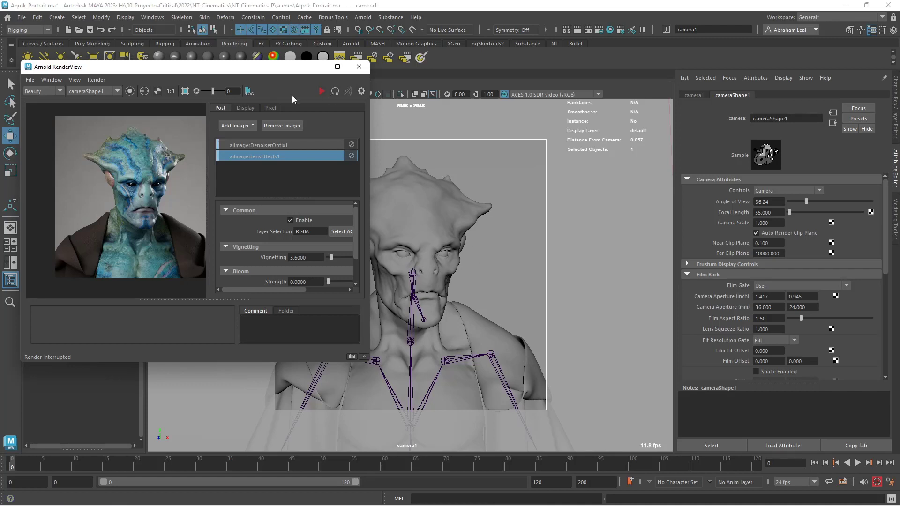
Reframe camera1 to show the character's whole body, render the full-body shot, and stop the live render.
{"action": "right_click_drag", "start_coordinate": [490, 251], "coordinate": [453, 237], "text": "alt"}
{"action": "left_click_drag", "start_coordinate": [452, 237], "coordinate": [468, 246], "text": "alt"}
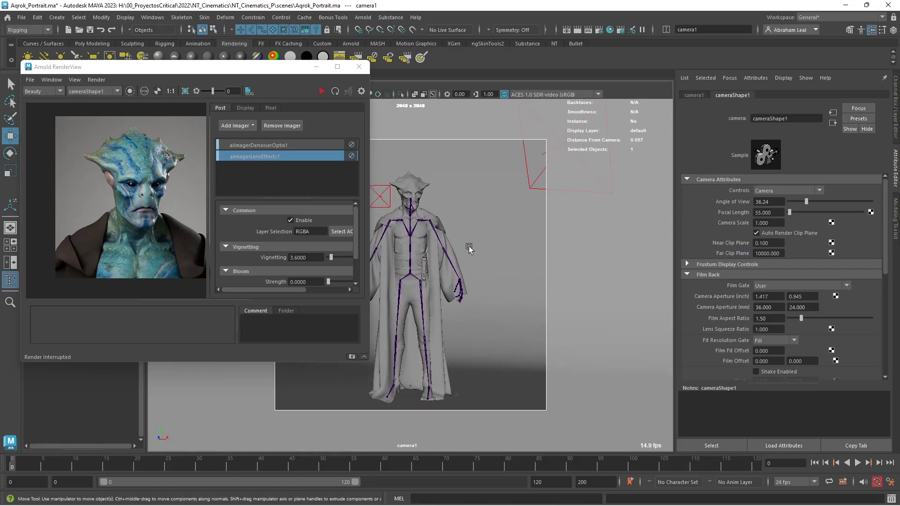
{"action": "left_click", "coordinate": [321, 91]}
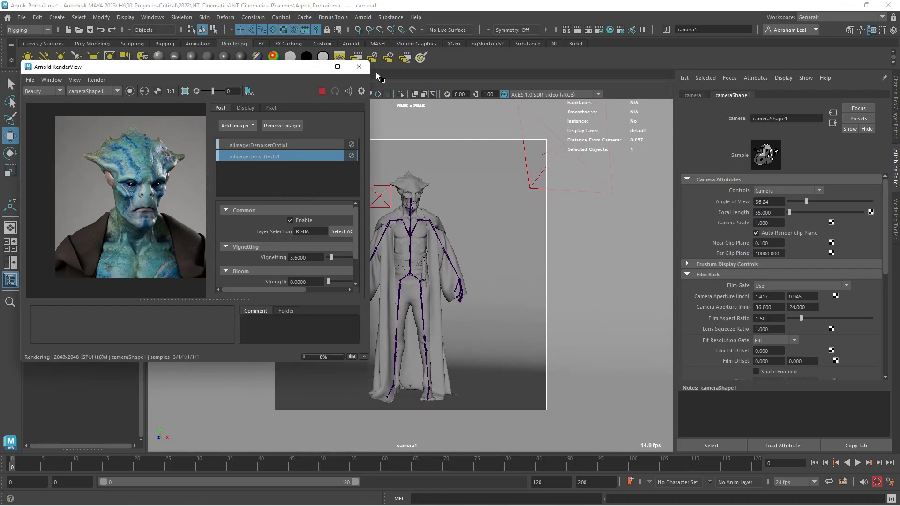
{"action": "scroll", "coordinate": [480, 293], "scroll_direction": "up", "scroll_amount": 2}
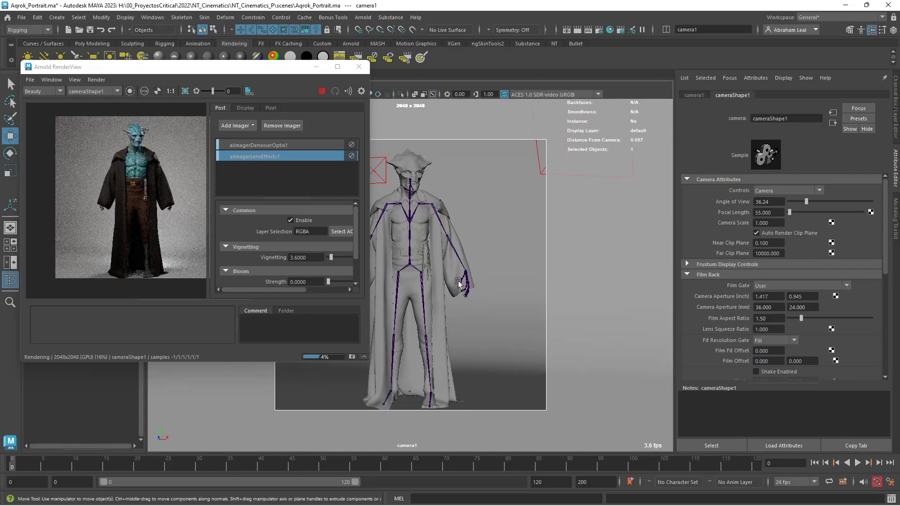
{"action": "scroll", "coordinate": [458, 284], "scroll_direction": "down", "scroll_amount": 2}
{"action": "scroll", "coordinate": [459, 284], "scroll_direction": "up", "scroll_amount": 2}
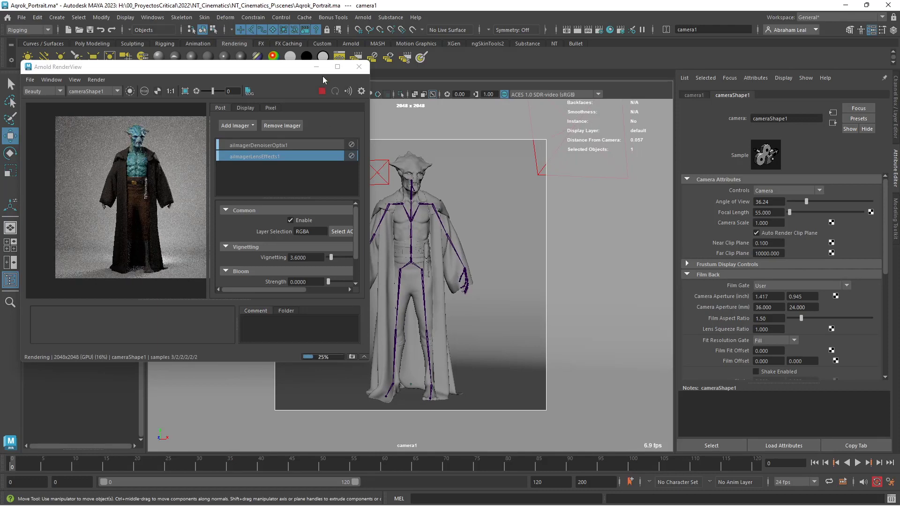
{"action": "left_click", "coordinate": [323, 91]}
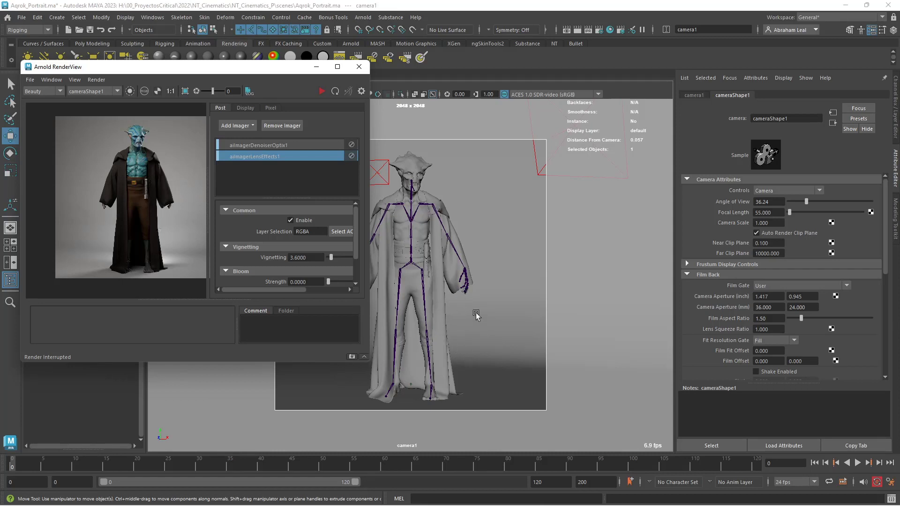
Lower camera1 to a low-angle full-body view, render it, and stop the live render.
{"action": "left_click_drag", "start_coordinate": [475, 311], "coordinate": [479, 310], "text": "alt"}
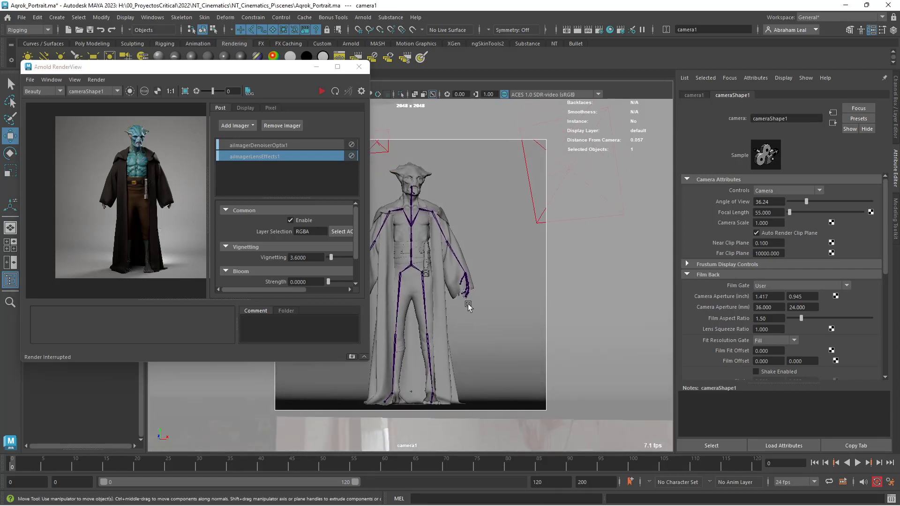
{"action": "left_click", "coordinate": [321, 91]}
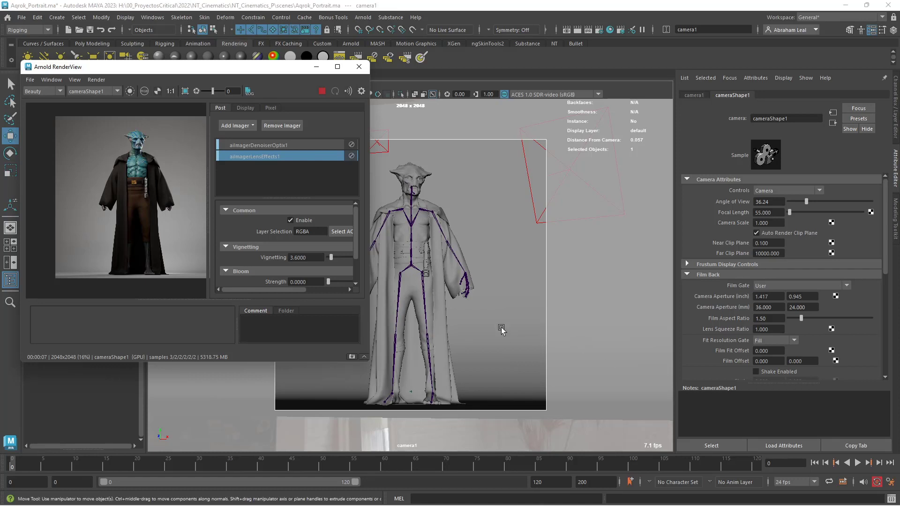
{"action": "left_click", "coordinate": [322, 91]}
Set the camera's focal length to 24, move camera1 closer for a low-angle full-body shot, and render it.
{"action": "left_click_drag", "start_coordinate": [774, 212], "coordinate": [749, 215]}
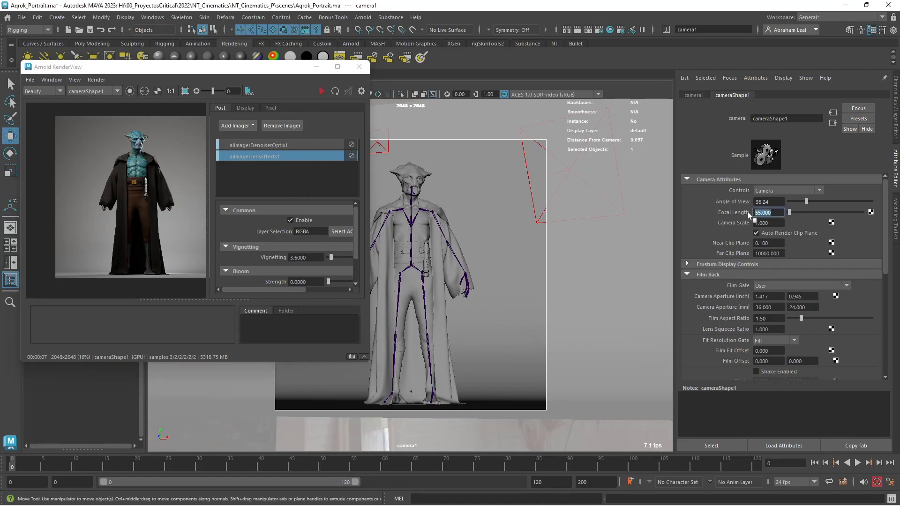
{"action": "type", "text": "24"}
{"action": "key", "text": "Return"}
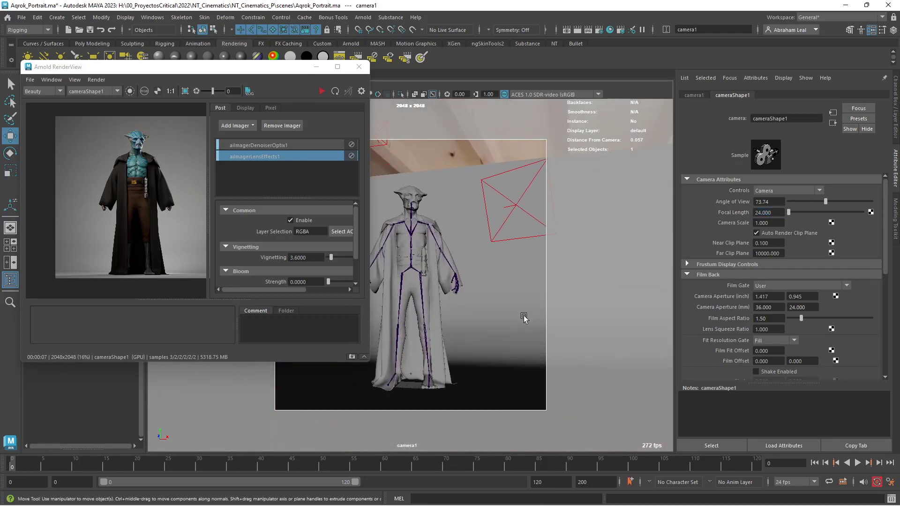
{"action": "scroll", "coordinate": [524, 318], "scroll_direction": "up", "scroll_amount": 5}
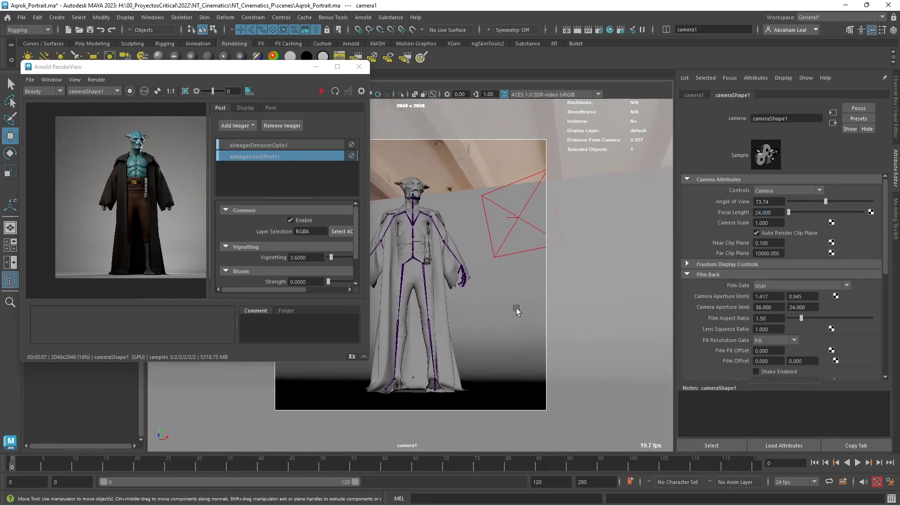
{"action": "left_click", "coordinate": [322, 91]}
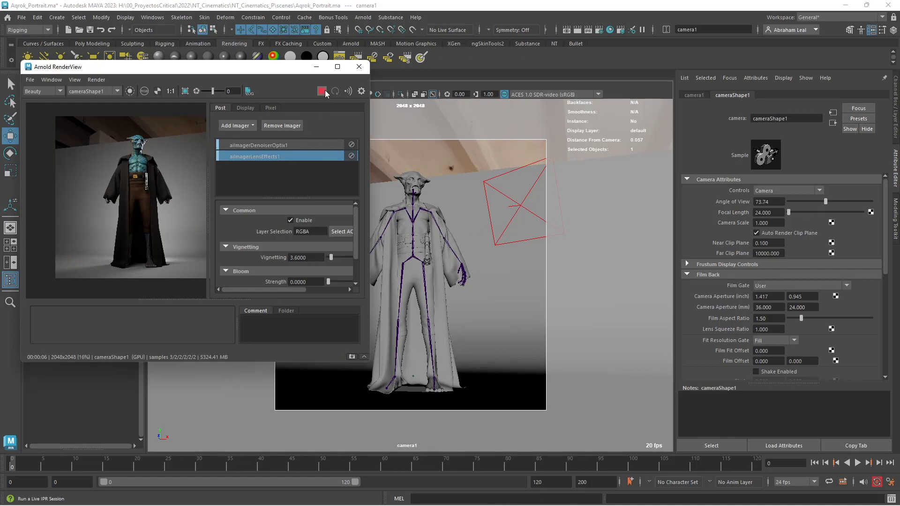
Frame the full body from a high angle with the focal length set to 55, render it, and inspect the upper body.
{"action": "scroll", "coordinate": [425, 256], "scroll_direction": "up", "scroll_amount": 6}
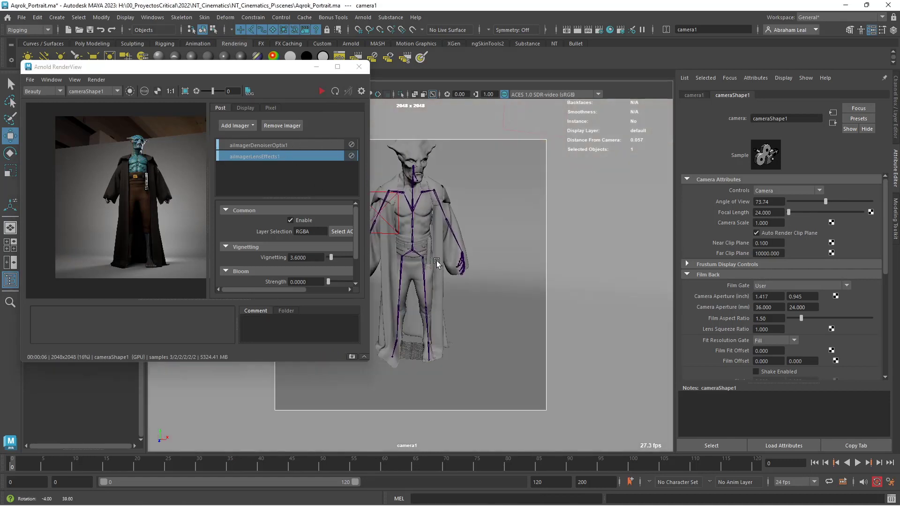
{"action": "double_click", "coordinate": [769, 213]}
{"action": "type", "text": "55"}
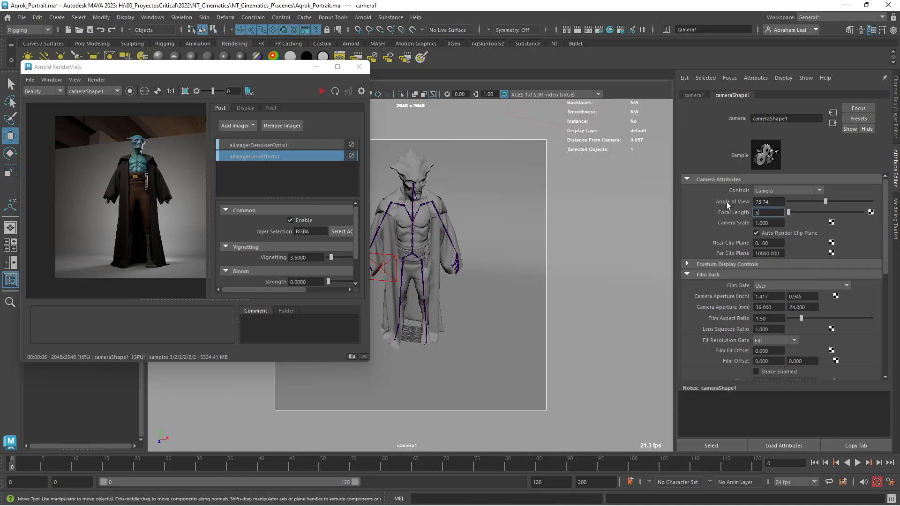
{"action": "key", "text": "Return"}
{"action": "scroll", "coordinate": [422, 291], "scroll_direction": "down", "scroll_amount": 5}
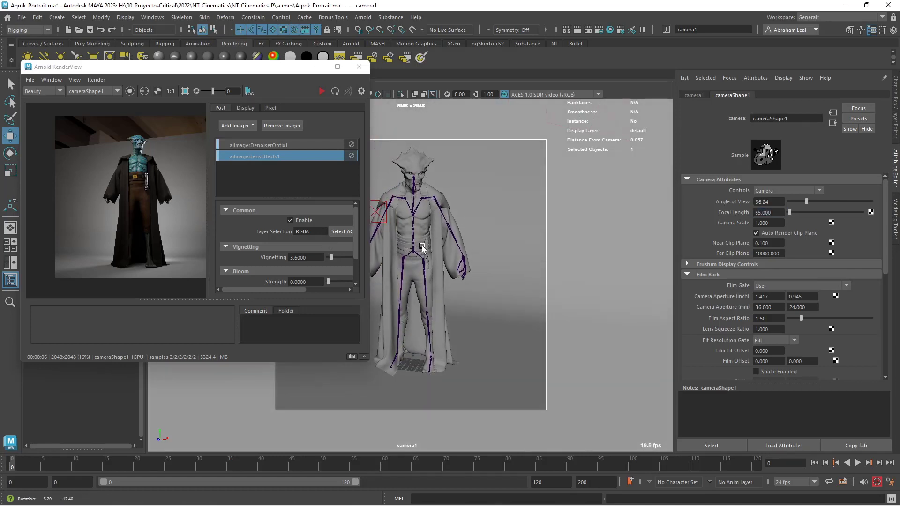
{"action": "left_click_drag", "start_coordinate": [428, 257], "coordinate": [431, 268], "text": "alt"}
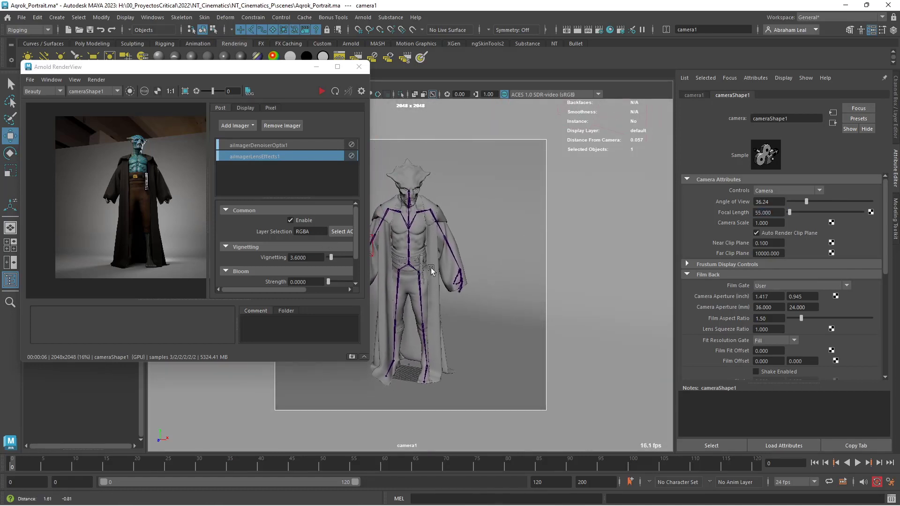
{"action": "left_click", "coordinate": [323, 93]}
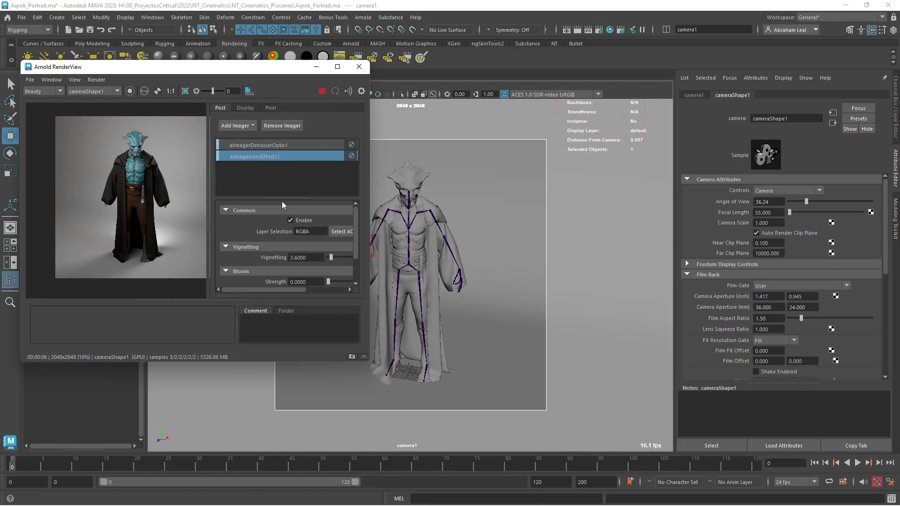
{"action": "scroll", "coordinate": [145, 145], "scroll_direction": "up", "scroll_amount": 5}
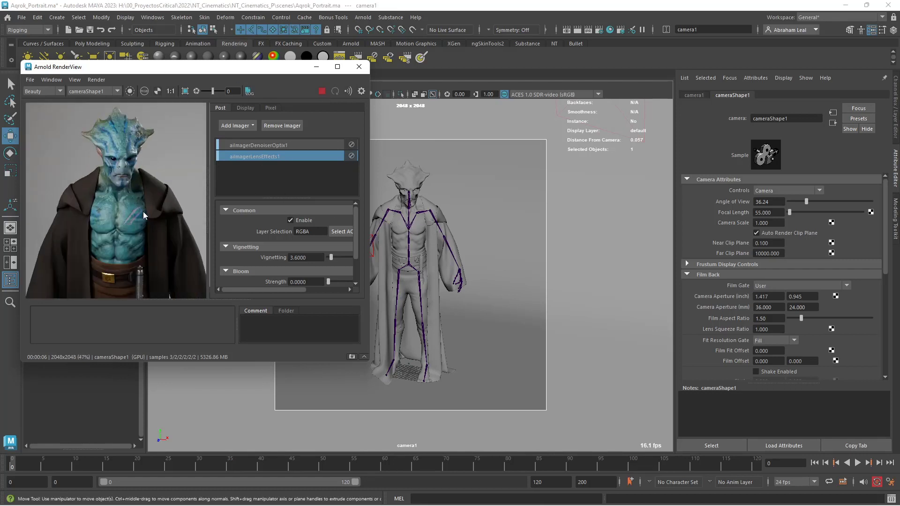
Rotate the Character1_Neck joint to about -10.4, 12, 0.2 to adjust the head pose, and render the full-body shot.
{"action": "left_click_drag", "start_coordinate": [407, 219], "coordinate": [380, 240], "text": "alt"}
{"action": "left_click", "coordinate": [408, 198]}
{"action": "key", "text": "e"}
{"action": "left_click", "coordinate": [321, 91]}
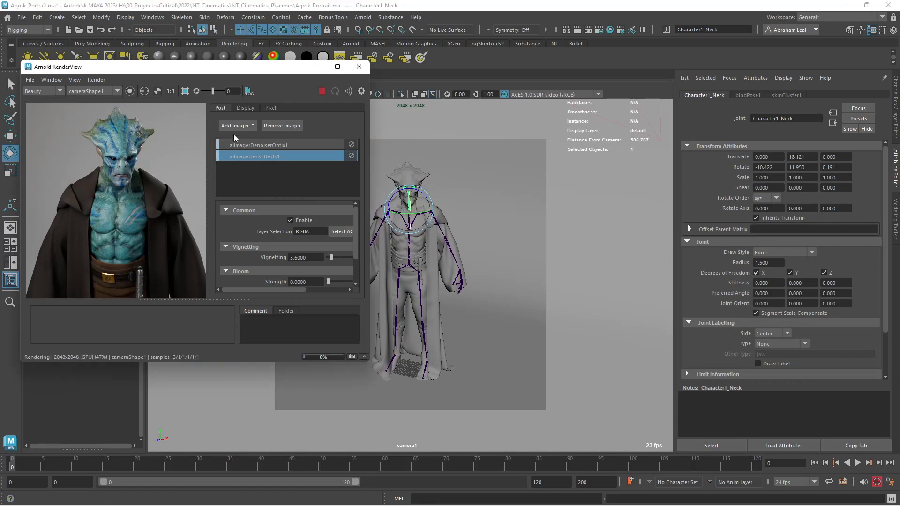
{"action": "middle_click_drag", "start_coordinate": [165, 216], "coordinate": [150, 209]}
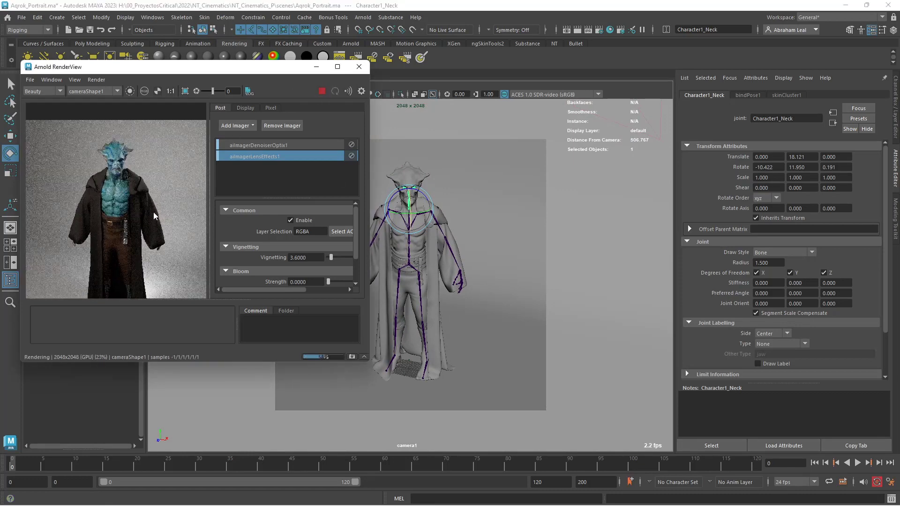
{"action": "scroll", "coordinate": [157, 213], "scroll_direction": "down", "scroll_amount": 2}
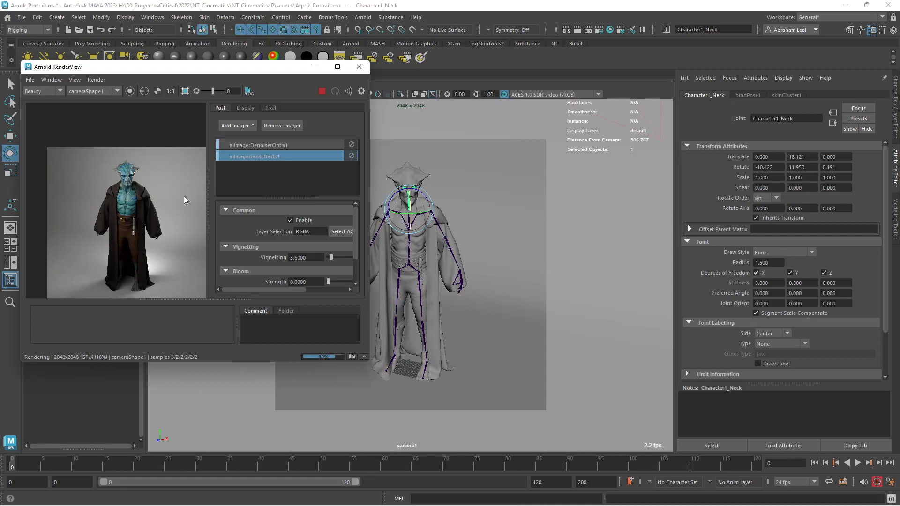
Inspect the render's upper body, stop the live render, and undo the last rotation of the Character1_Neck joint.
{"action": "scroll", "coordinate": [139, 195], "scroll_direction": "up", "scroll_amount": 2}
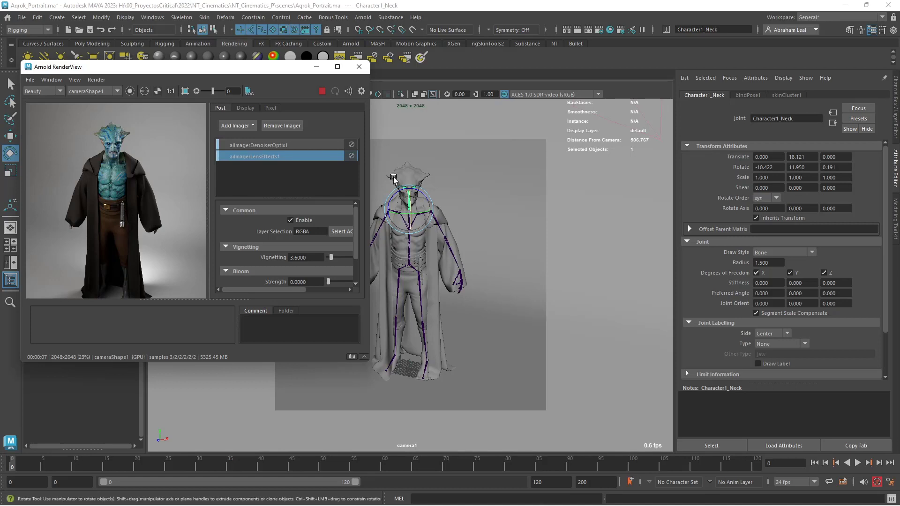
{"action": "left_click", "coordinate": [321, 92]}
{"action": "key", "text": "ctrl+z"}
Move camera1 close for a low-angle, three-quarter shot from thighs to head, render it, and view the whole image.
{"action": "left_click_drag", "start_coordinate": [488, 328], "coordinate": [478, 257], "text": "alt"}
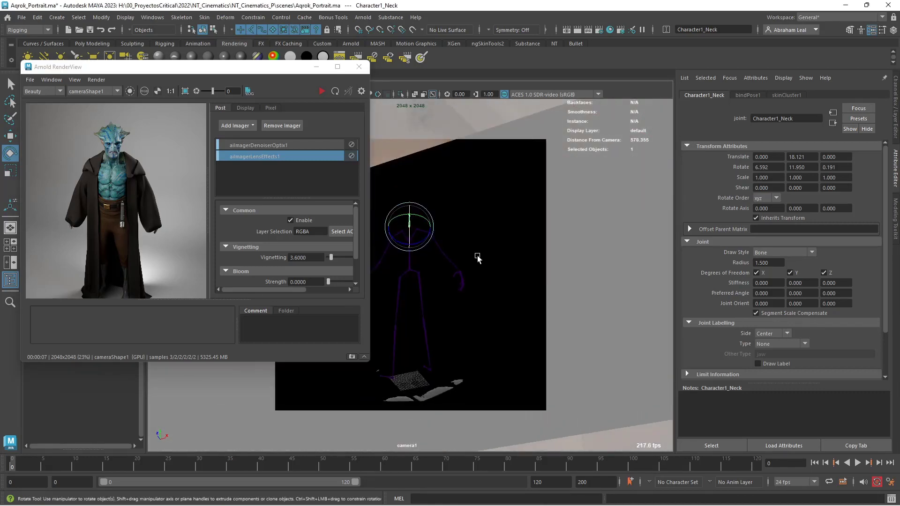
{"action": "right_click_drag", "start_coordinate": [478, 258], "coordinate": [530, 386], "text": "alt"}
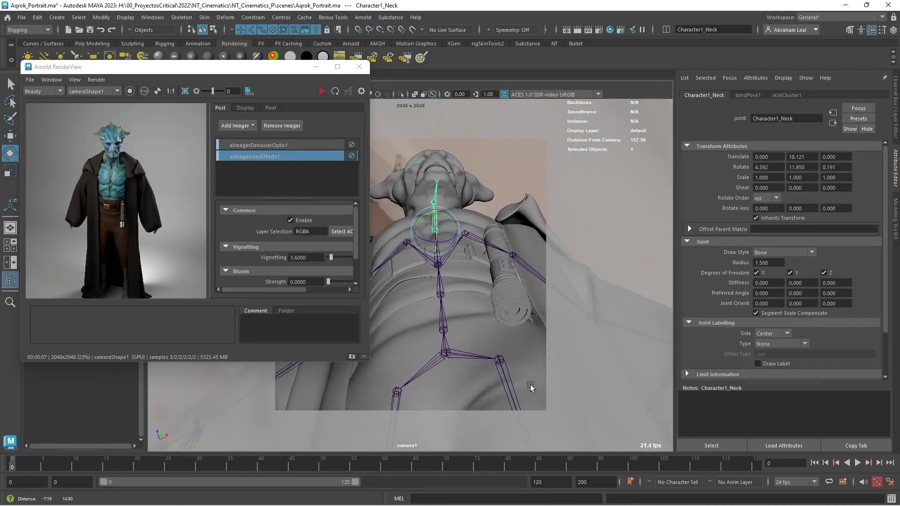
{"action": "mouse_move", "coordinate": [530, 387]}
{"action": "left_mouse_down", "text": "alt"}
{"action": "mouse_move", "coordinate": [450, 312]}
{"action": "mouse_move", "coordinate": [471, 311]}
{"action": "mouse_move", "coordinate": [438, 297]}
{"action": "mouse_move", "coordinate": [460, 313]}
{"action": "left_mouse_up", "text": "alt"}
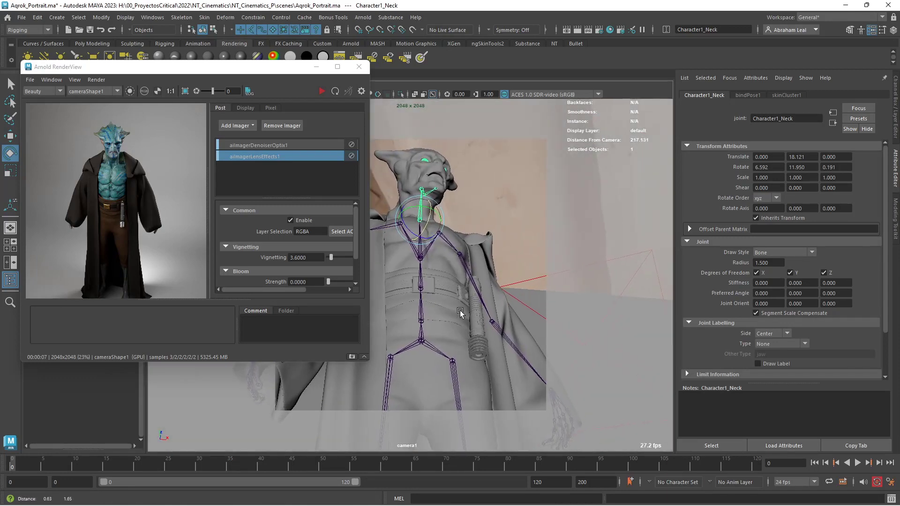
{"action": "left_click", "coordinate": [322, 91]}
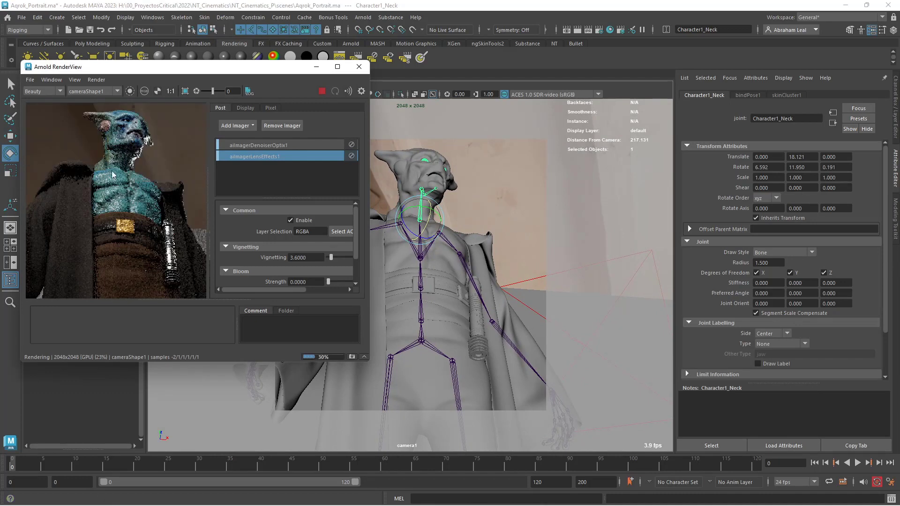
{"action": "scroll", "coordinate": [129, 190], "scroll_direction": "down", "scroll_amount": 3}
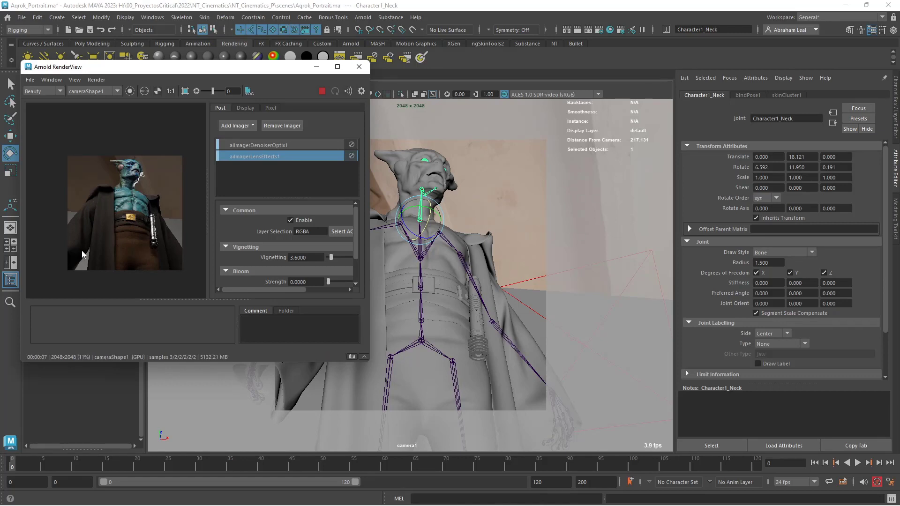
{"action": "scroll", "coordinate": [145, 192], "scroll_direction": "down", "scroll_amount": 1}
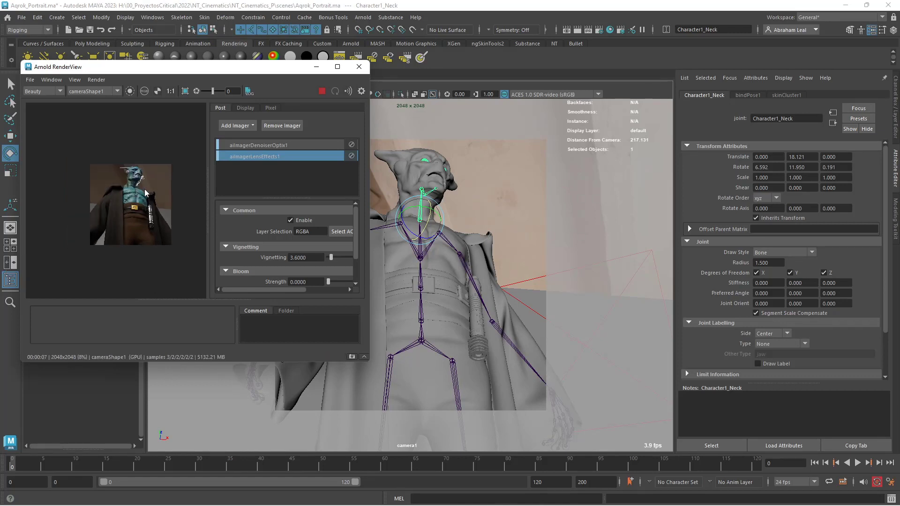
Raise camera1 to look straight down on the character from far above and preview that angle in the live render.
{"action": "left_click_drag", "start_coordinate": [476, 296], "coordinate": [483, 293], "text": "alt"}
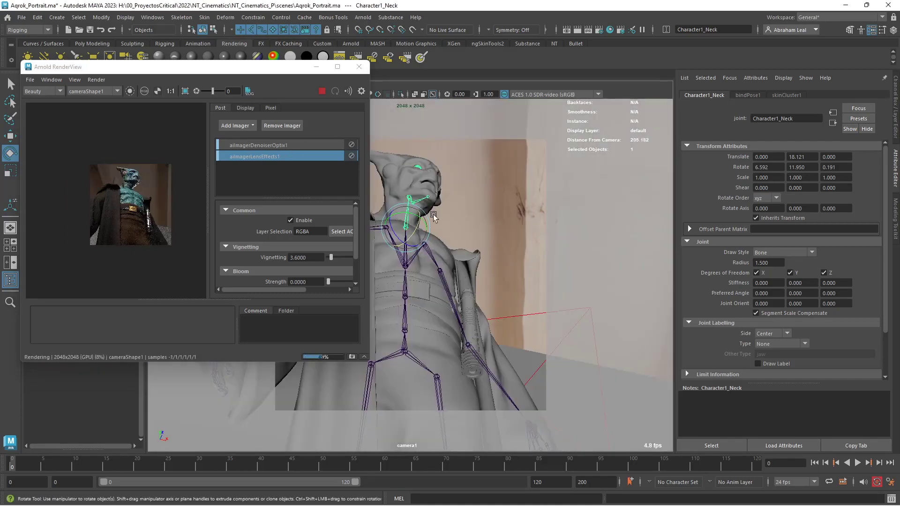
{"action": "left_click_drag", "start_coordinate": [447, 231], "coordinate": [448, 346], "text": "alt"}
{"action": "right_click_drag", "start_coordinate": [449, 347], "coordinate": [304, 241], "text": "alt"}
{"action": "left_click_drag", "start_coordinate": [469, 274], "coordinate": [463, 334], "text": "alt"}
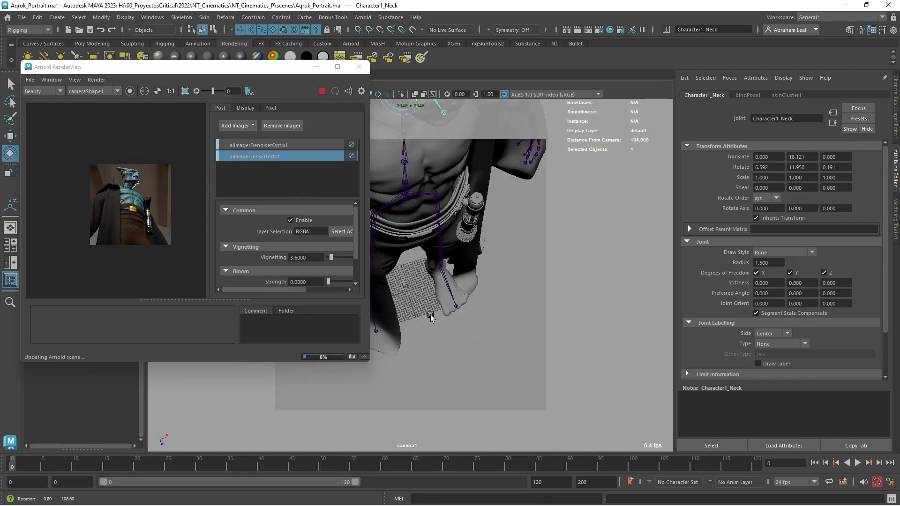
{"action": "right_click_drag", "start_coordinate": [463, 333], "coordinate": [364, 189], "text": "alt"}
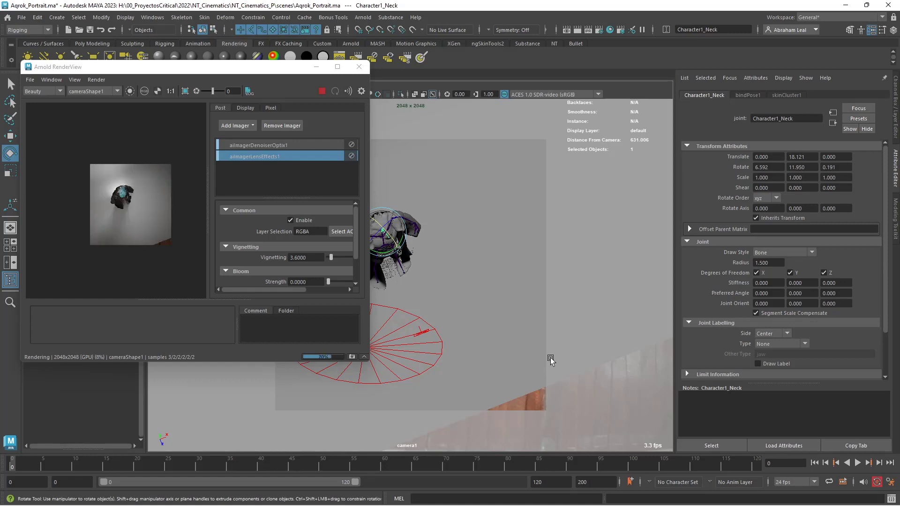
Bring camera1 back to a frontal full-body view, inspect the render up close, and orbit slightly around the character.
{"action": "left_click_drag", "start_coordinate": [566, 330], "coordinate": [454, 260], "text": "alt"}
{"action": "right_click_drag", "start_coordinate": [457, 254], "coordinate": [462, 275], "text": "alt"}
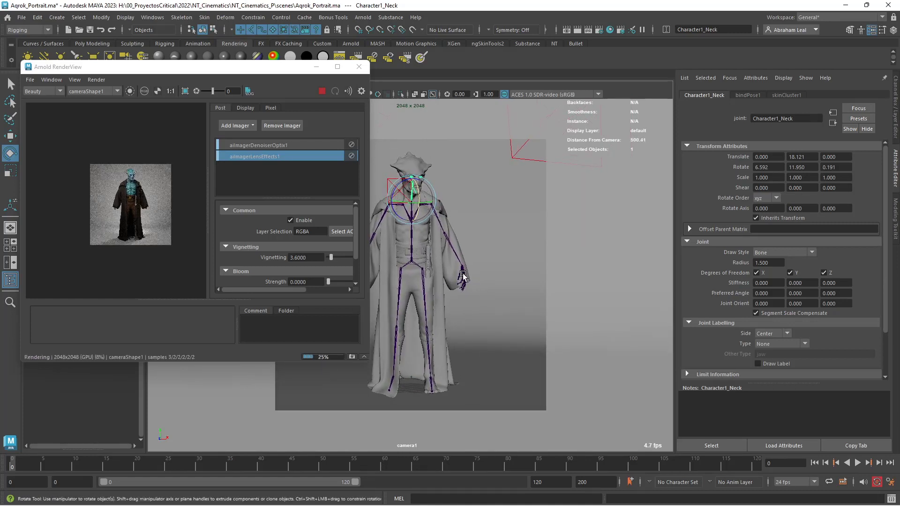
{"action": "scroll", "coordinate": [137, 211], "scroll_direction": "up", "scroll_amount": 5}
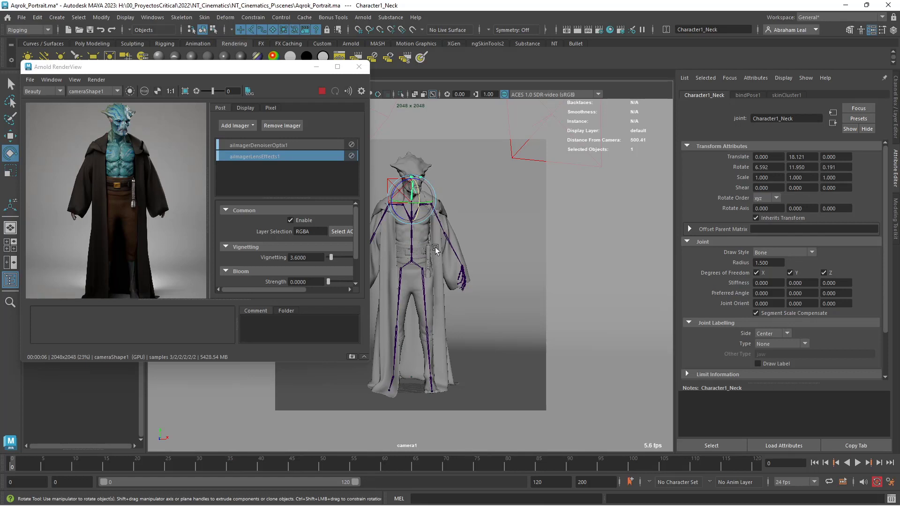
{"action": "left_click_drag", "start_coordinate": [500, 259], "coordinate": [464, 258], "text": "alt"}
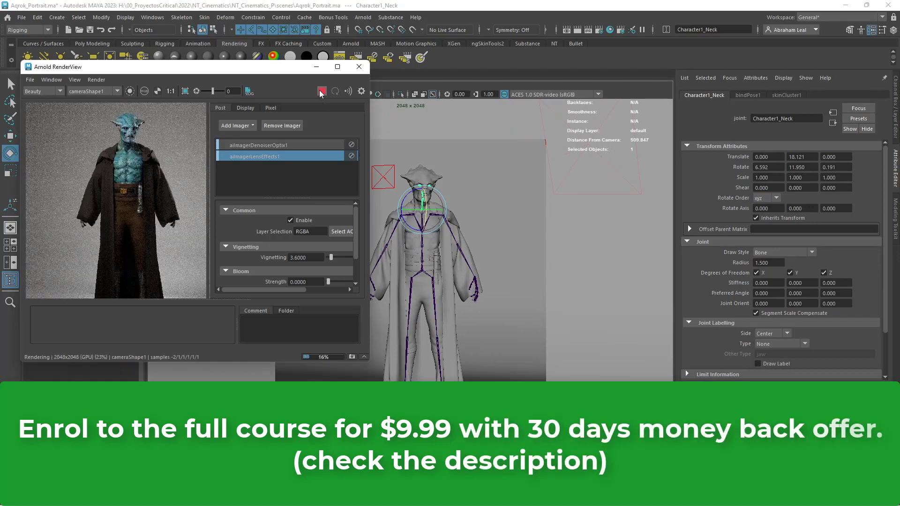
Stop the live render, move camera1 in for a centred waist-up frontal shot, and render it.
{"action": "scroll", "coordinate": [498, 244], "scroll_direction": "up", "scroll_amount": 5}
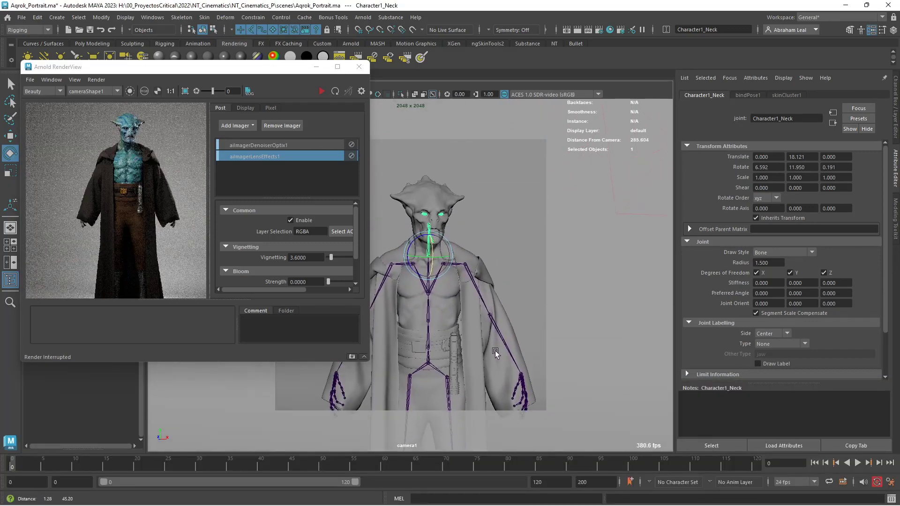
{"action": "scroll", "coordinate": [529, 351], "scroll_direction": "up", "scroll_amount": 3}
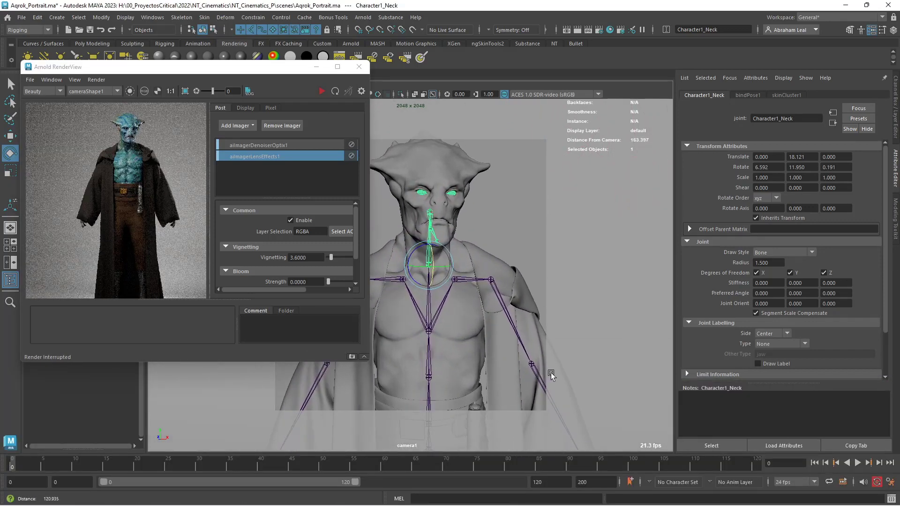
{"action": "scroll", "coordinate": [534, 366], "scroll_direction": "down", "scroll_amount": 3}
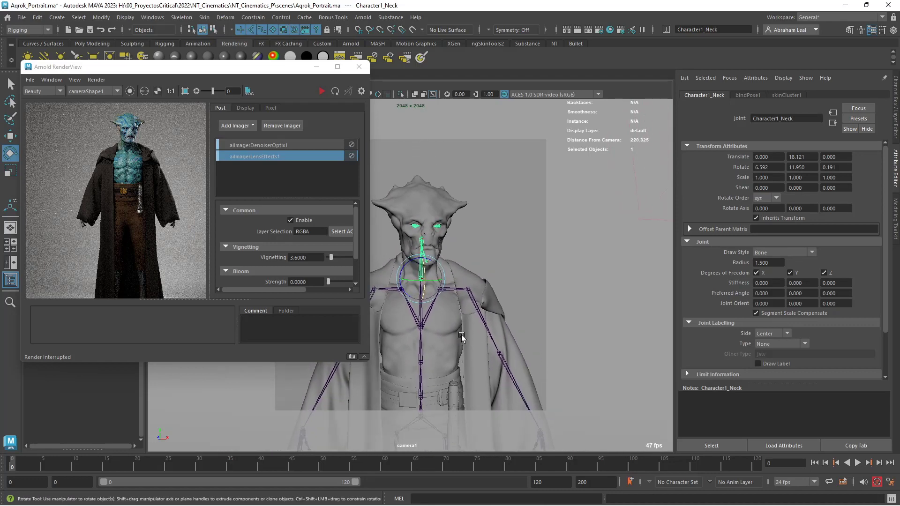
{"action": "left_click", "coordinate": [323, 92]}
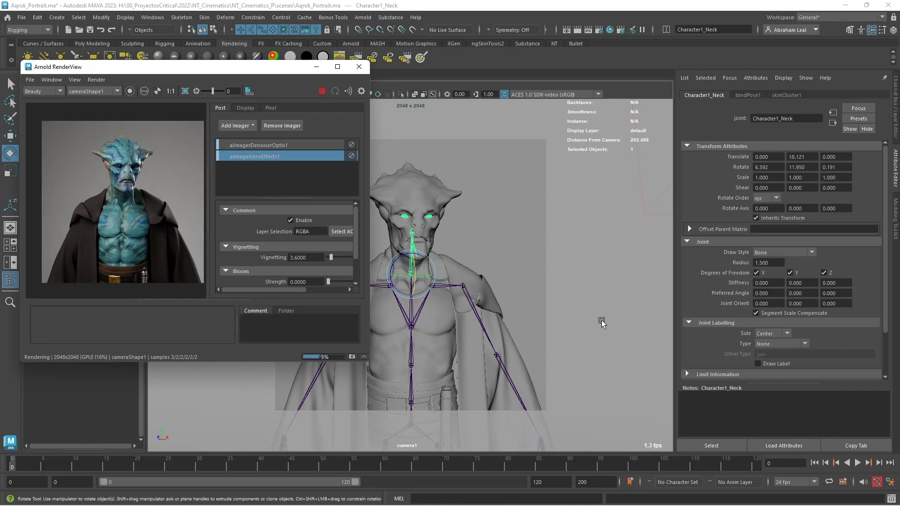
{"action": "middle_click_drag", "start_coordinate": [463, 309], "coordinate": [469, 307], "text": "alt"}
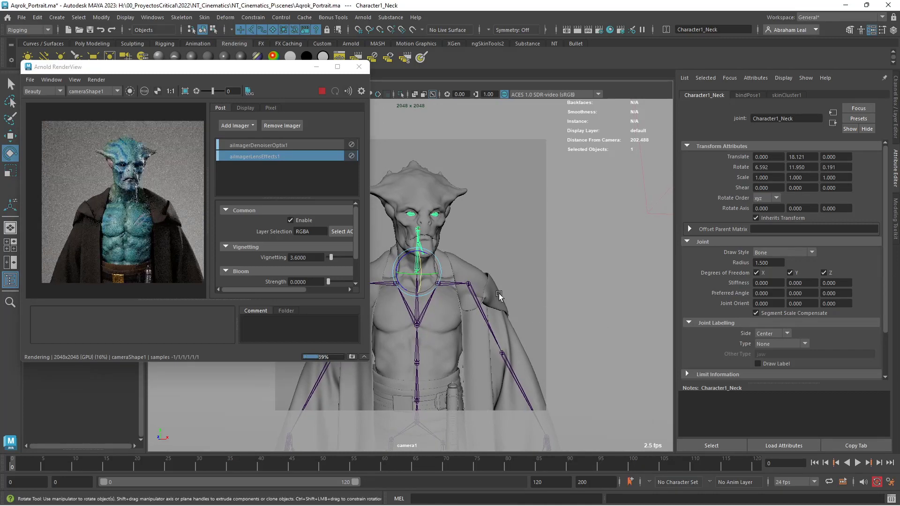
{"action": "scroll", "coordinate": [137, 202], "scroll_direction": "up", "scroll_amount": 2}
{"action": "scroll", "coordinate": [137, 202], "scroll_direction": "down", "scroll_amount": 2}
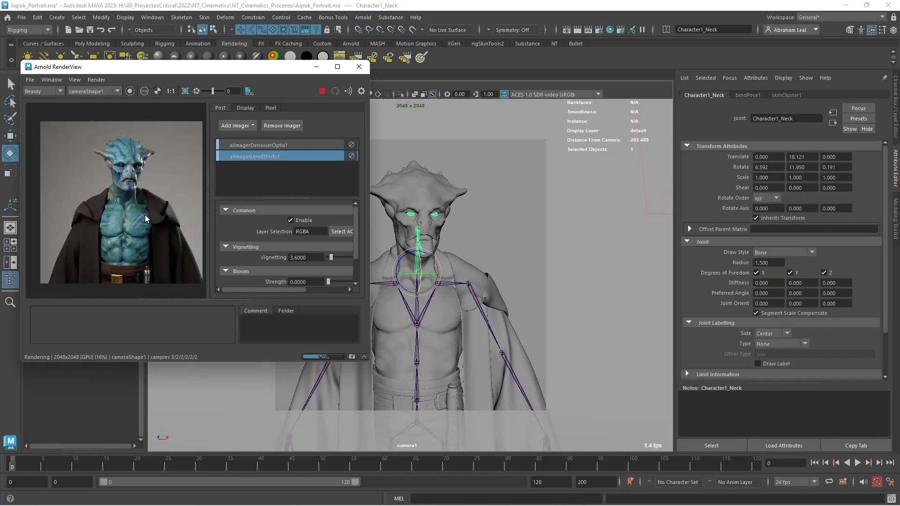
{"action": "middle_click_drag", "start_coordinate": [145, 215], "coordinate": [135, 215]}
{"action": "key", "text": "ctrl+a"}
{"action": "key", "text": "ctrl+a"}
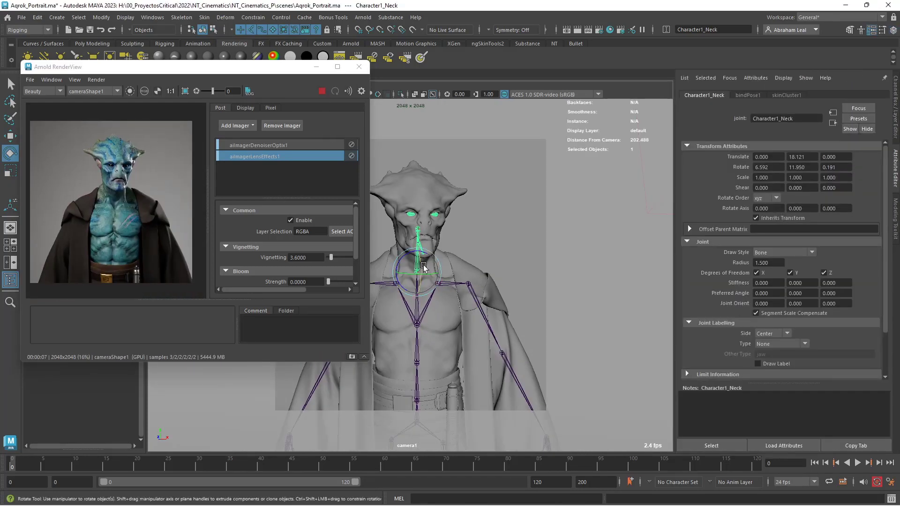
Try turning and tilting the Character1_Neck joint to about 14.3, 14.9, 3.9 and check the face in the render.
{"action": "left_click_drag", "start_coordinate": [417, 274], "coordinate": [408, 277]}
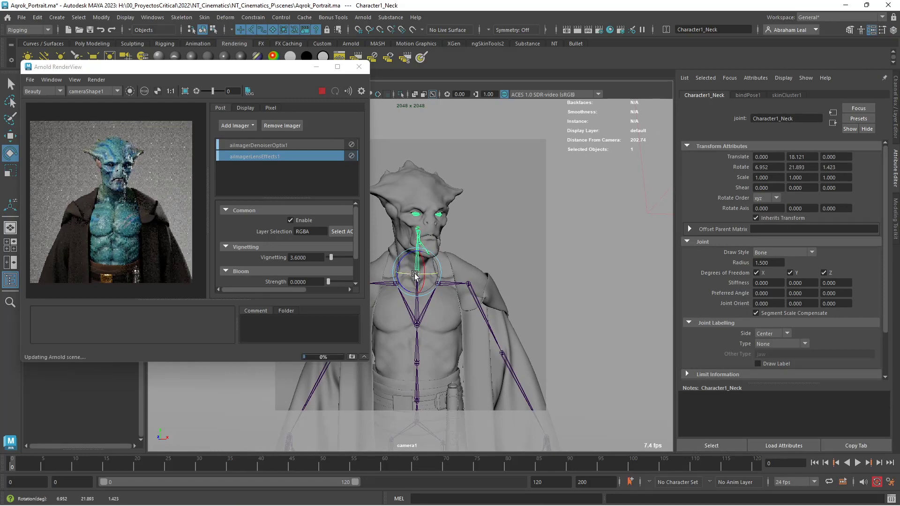
{"action": "key", "text": "ctrl+z"}
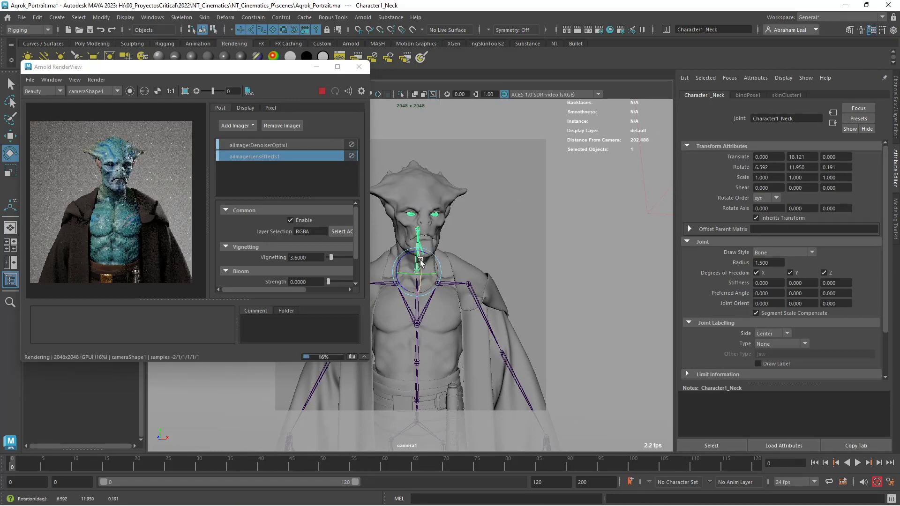
{"action": "mouse_move", "coordinate": [419, 263]}
{"action": "left_mouse_down"}
{"action": "mouse_move", "coordinate": [406, 291]}
{"action": "mouse_move", "coordinate": [419, 264]}
{"action": "mouse_move", "coordinate": [428, 279]}
{"action": "mouse_move", "coordinate": [413, 251]}
{"action": "mouse_move", "coordinate": [416, 260]}
{"action": "left_mouse_up"}
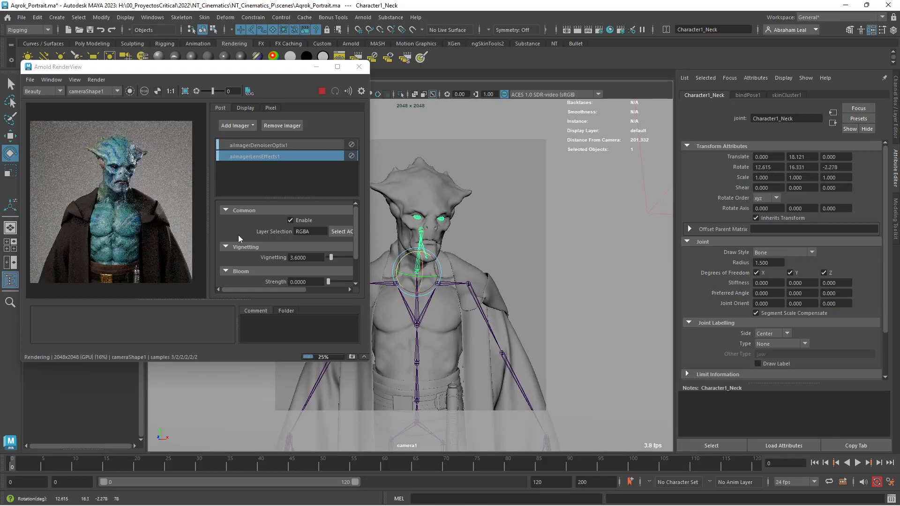
{"action": "scroll", "coordinate": [110, 198], "scroll_direction": "up", "scroll_amount": 4}
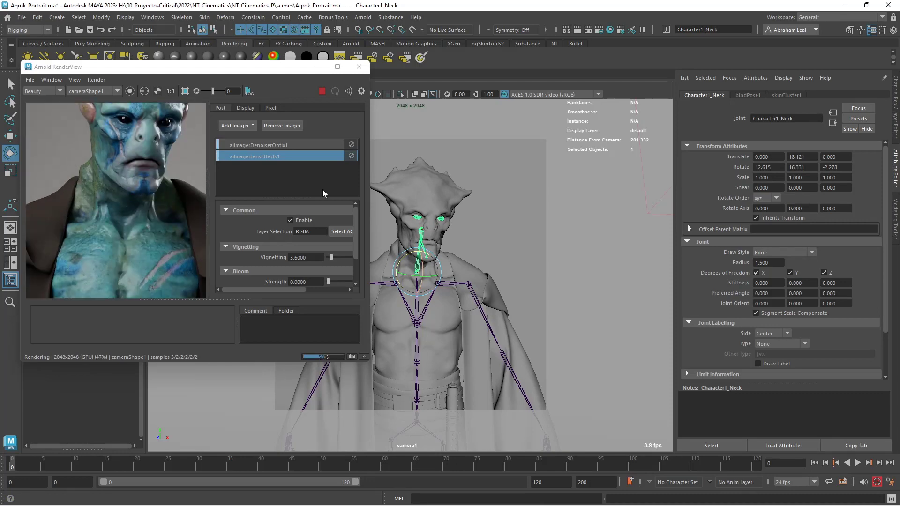
{"action": "left_click_drag", "start_coordinate": [401, 255], "coordinate": [402, 254]}
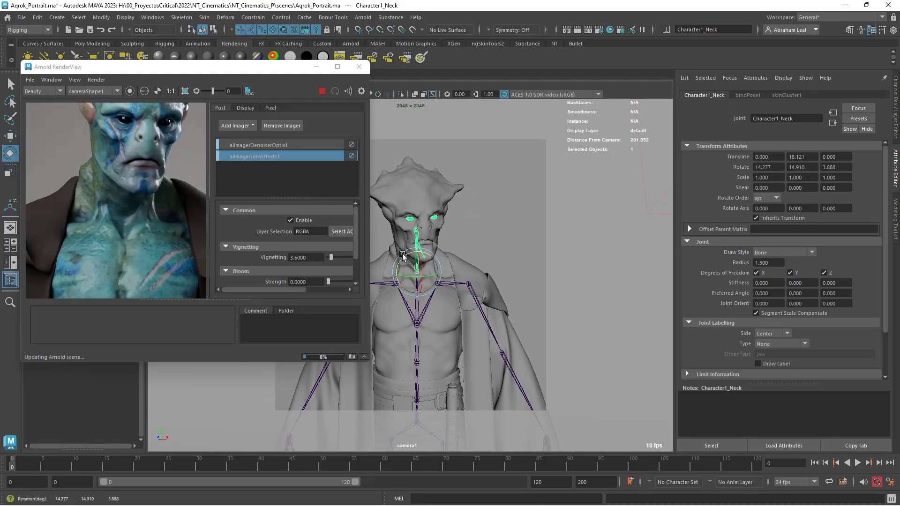
Undo the recent neck rotations and the camera1 changes made before them.
{"action": "key", "text": "ctrl+z"}
{"action": "key", "text": "ctrl+z"}
{"action": "key", "text": "ctrl+z"}
{"action": "key", "text": "ctrl+z"}
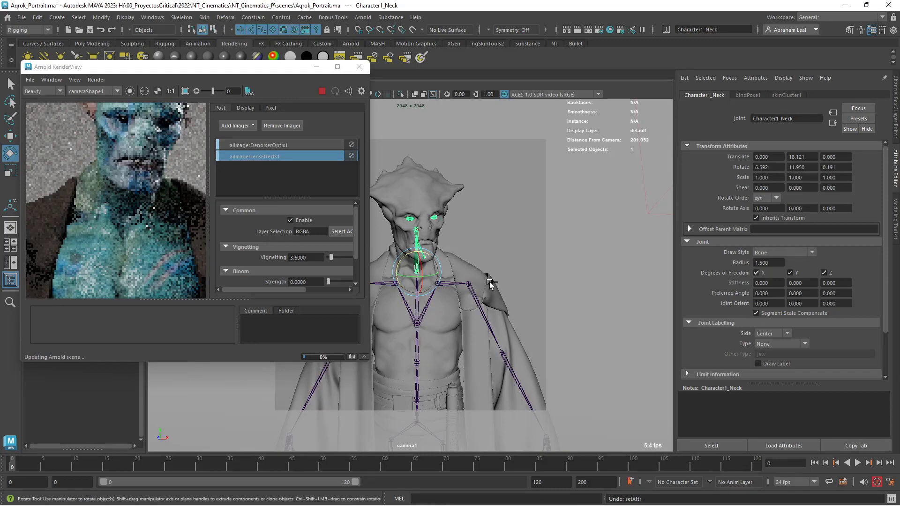
{"action": "key", "text": "ctrl+z"}
{"action": "key", "text": "ctrl+z"}
{"action": "key", "text": "ctrl+z"}
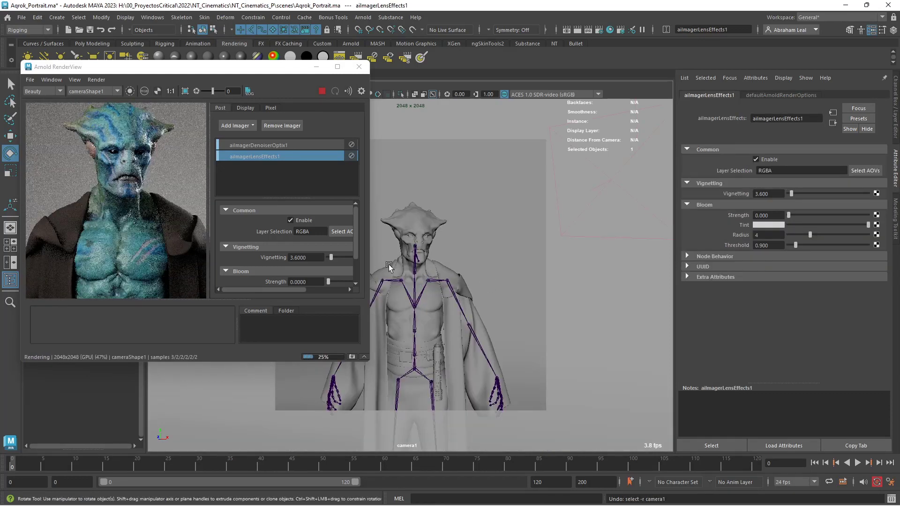
Rotate the Character1_Neck joint to about 6.4, -1.1, -1.3 and move camera1 slightly closer.
{"action": "left_click", "coordinate": [412, 270]}
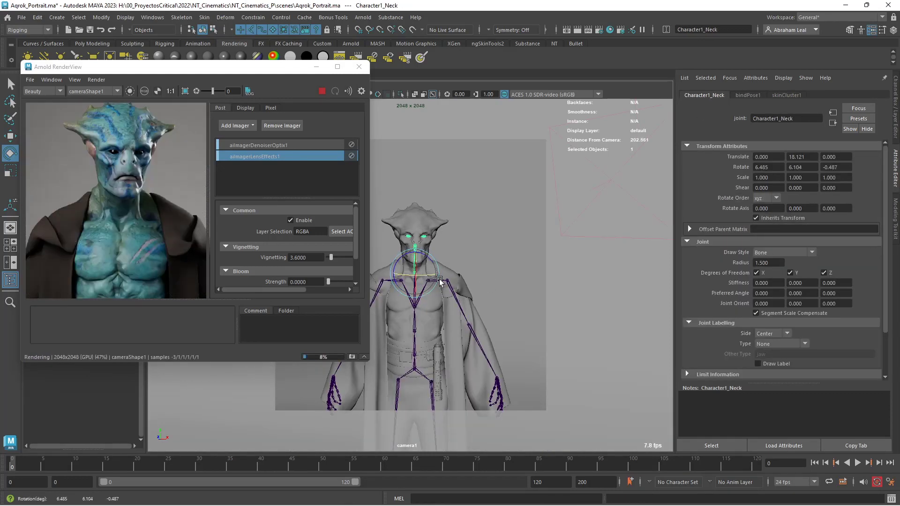
{"action": "mouse_move", "coordinate": [427, 275]}
{"action": "left_mouse_down"}
{"action": "mouse_move", "coordinate": [437, 282]}
{"action": "mouse_move", "coordinate": [415, 283]}
{"action": "left_mouse_up"}
{"action": "right_click_drag", "start_coordinate": [415, 283], "coordinate": [438, 292], "text": "alt"}
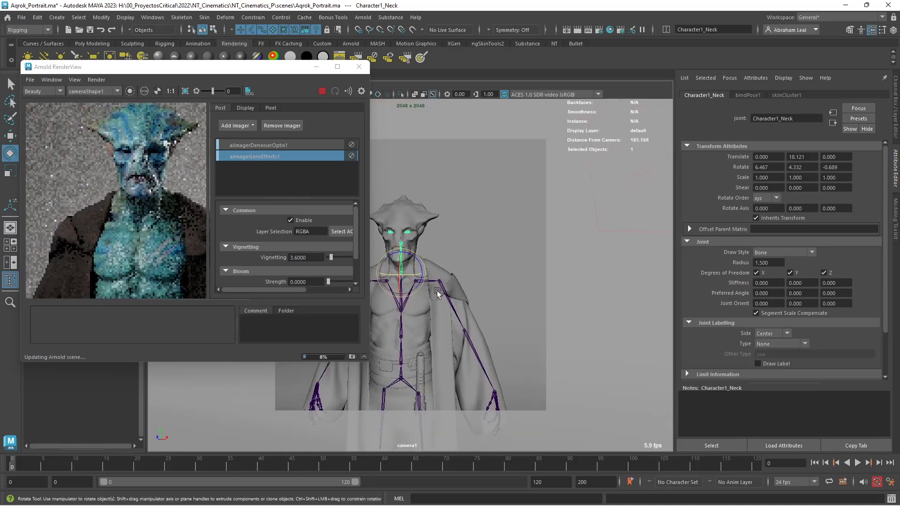
{"action": "left_click_drag", "start_coordinate": [408, 285], "coordinate": [445, 287]}
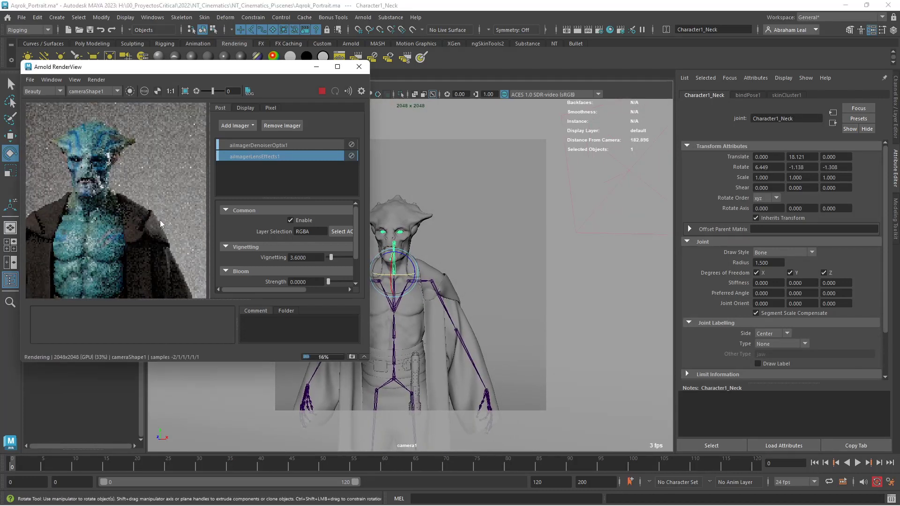
Orbit camera1 to a closer three-quarter waist-up shot, render it, and widen the render window to show the whole image.
{"action": "left_click_drag", "start_coordinate": [417, 244], "coordinate": [469, 298], "text": "alt"}
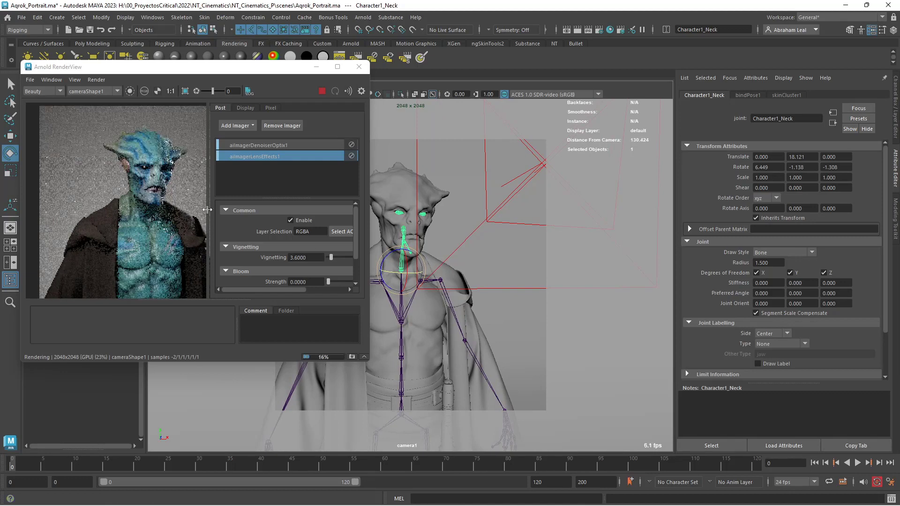
{"action": "middle_click_drag", "start_coordinate": [145, 194], "coordinate": [106, 190]}
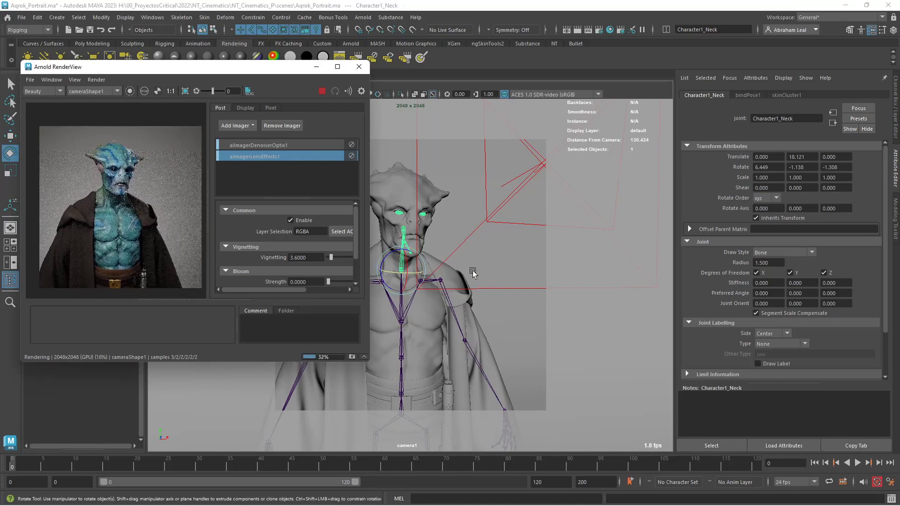
{"action": "scroll", "coordinate": [476, 271], "scroll_direction": "up", "scroll_amount": 3}
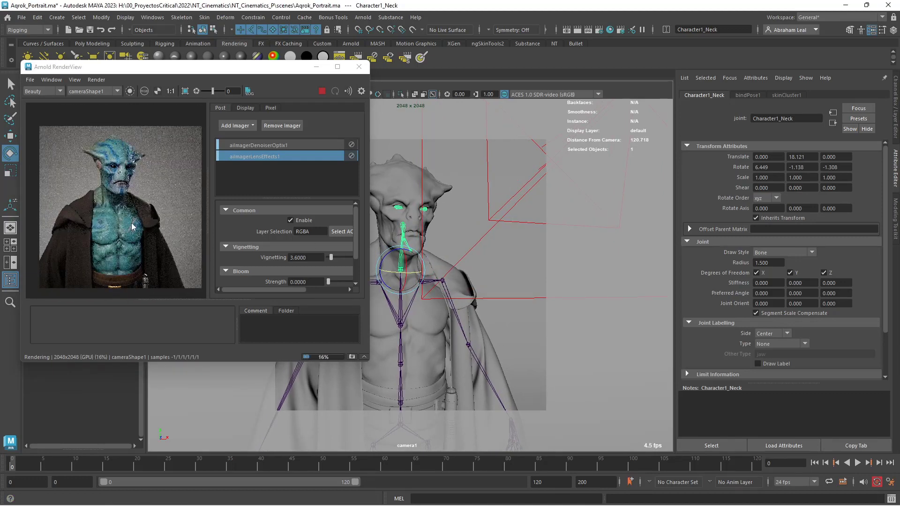
{"action": "middle_click_drag", "start_coordinate": [434, 242], "coordinate": [437, 242], "text": "alt"}
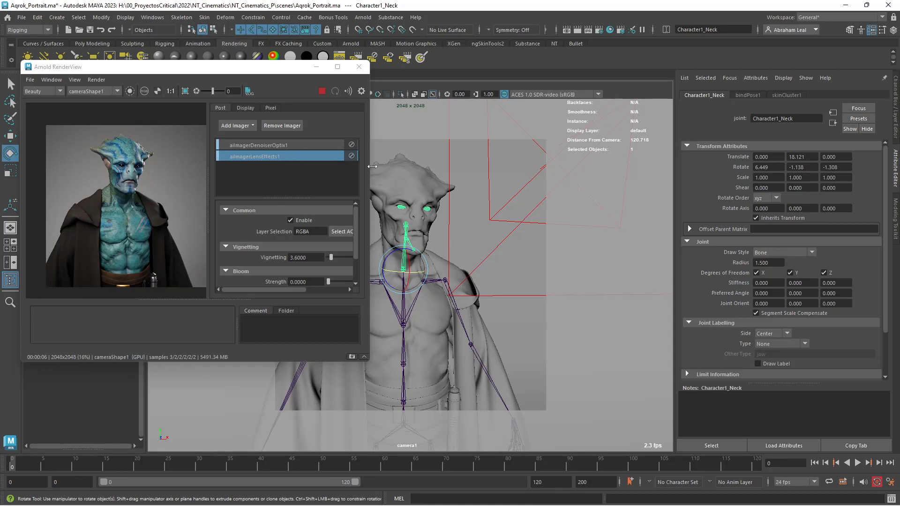
{"action": "left_click_drag", "start_coordinate": [370, 166], "coordinate": [528, 166]}
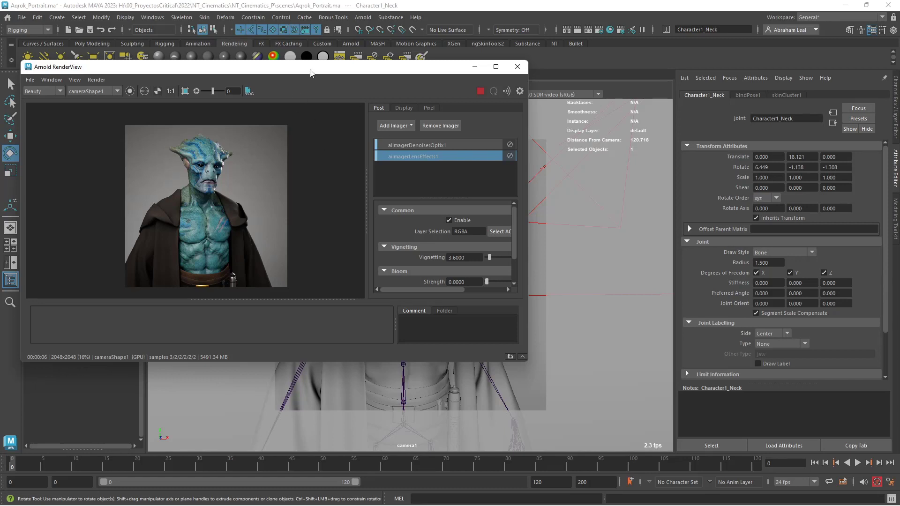
Move the render window off the viewport and examine the three-quarter portrait render up close and in full.
{"action": "left_click_drag", "start_coordinate": [310, 73], "coordinate": [288, 86]}
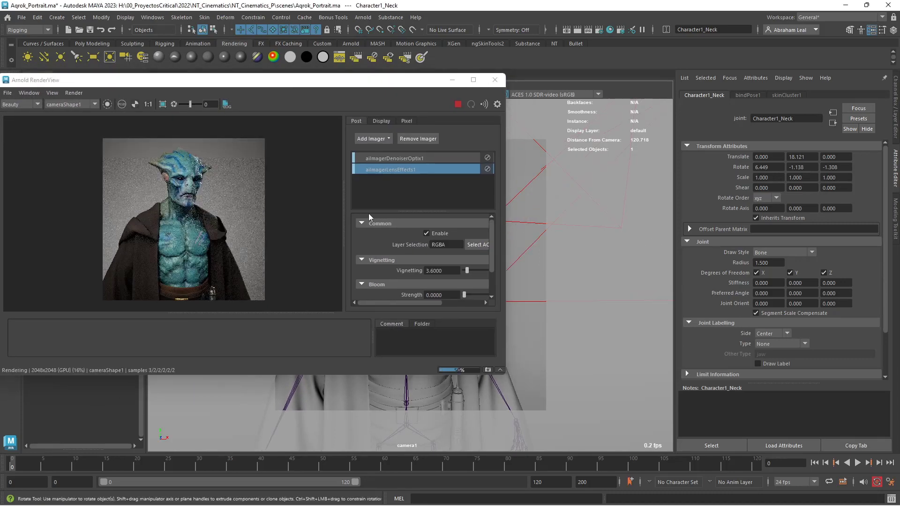
{"action": "scroll", "coordinate": [215, 220], "scroll_direction": "up", "scroll_amount": 2}
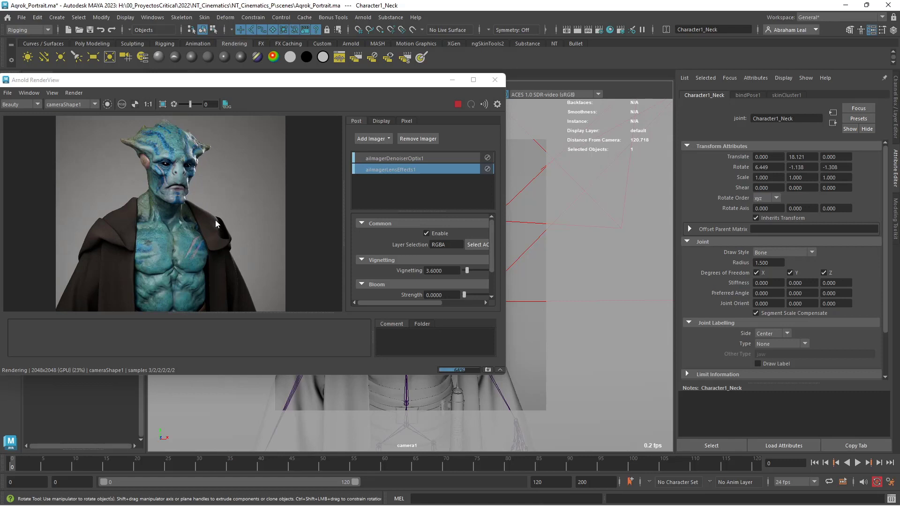
{"action": "scroll", "coordinate": [216, 220], "scroll_direction": "down", "scroll_amount": 3}
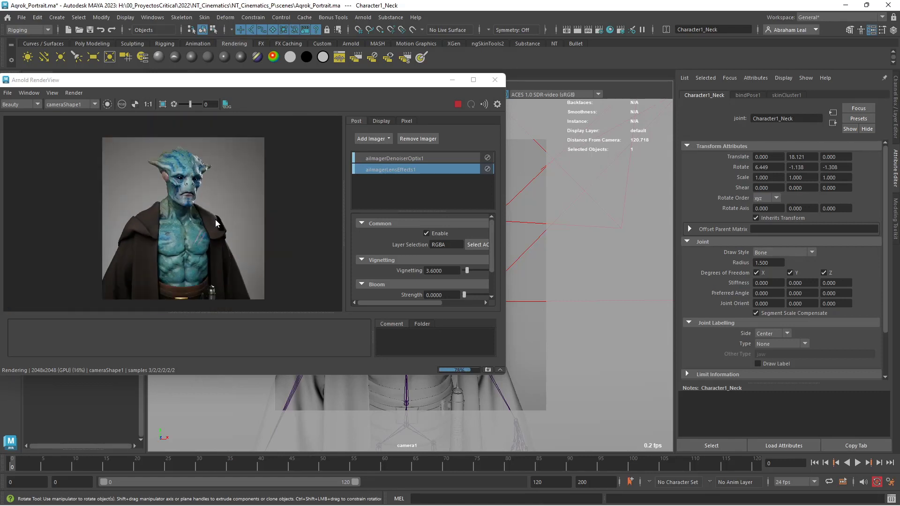
{"action": "middle_click_drag", "start_coordinate": [240, 228], "coordinate": [251, 234]}
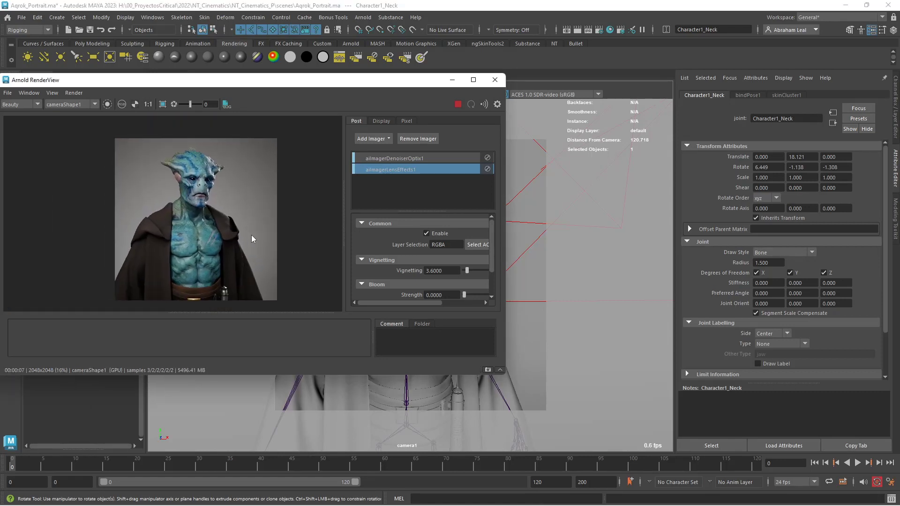
Orbit camera1 slightly and pull it back to include the belt, then try a tighter framing and undo it.
{"action": "left_click_drag", "start_coordinate": [545, 260], "coordinate": [514, 244], "text": "alt"}
{"action": "left_click", "coordinate": [458, 104]}
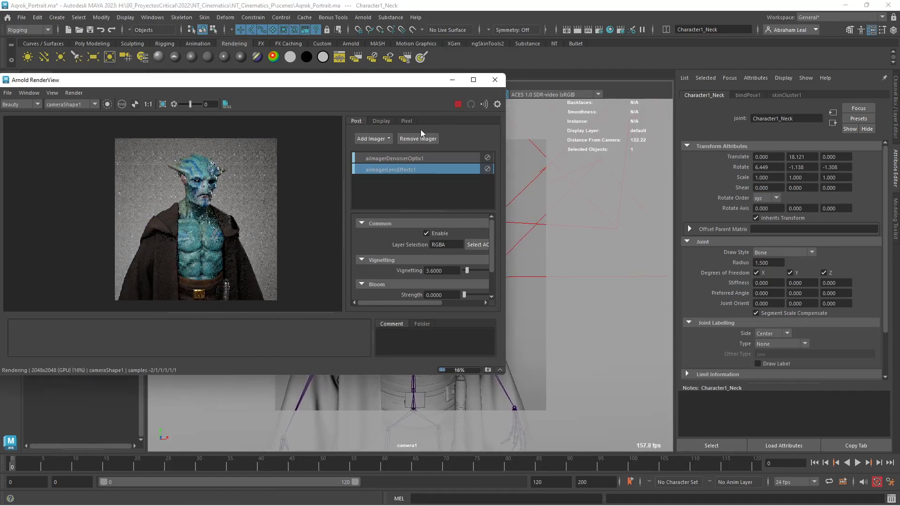
{"action": "left_click_drag", "start_coordinate": [575, 258], "coordinate": [535, 243], "text": "alt"}
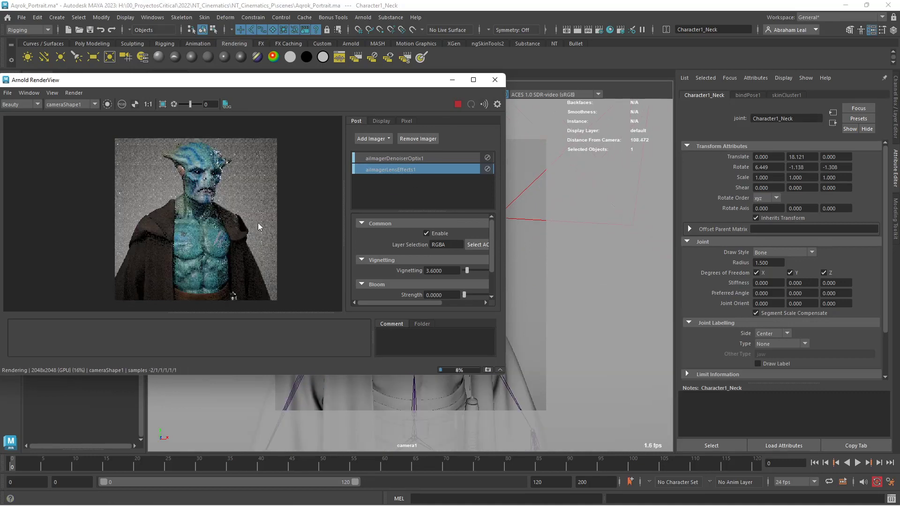
{"action": "key", "text": "ctrl+z"}
{"action": "key", "text": "ctrl+a"}
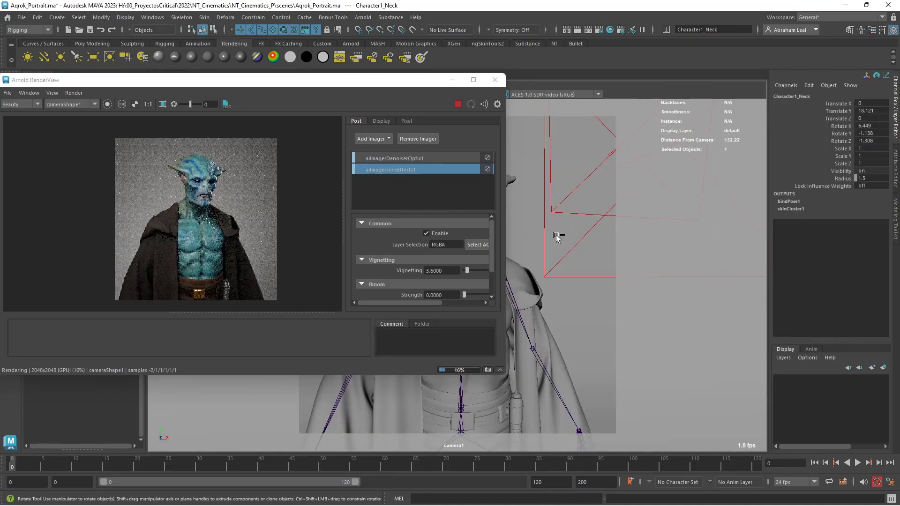
{"action": "key", "text": "ctrl+a"}
Set camera1's focal length to 55 and pull the camera back to recover the waist-up framing.
{"action": "left_click", "coordinate": [240, 82]}
{"action": "left_click_drag", "start_coordinate": [240, 82], "coordinate": [323, 71]}
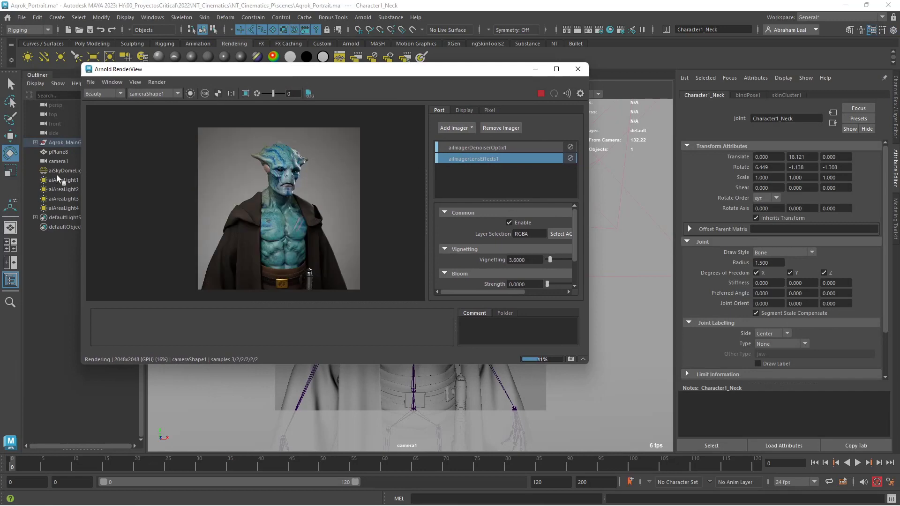
{"action": "left_click", "coordinate": [56, 161]}
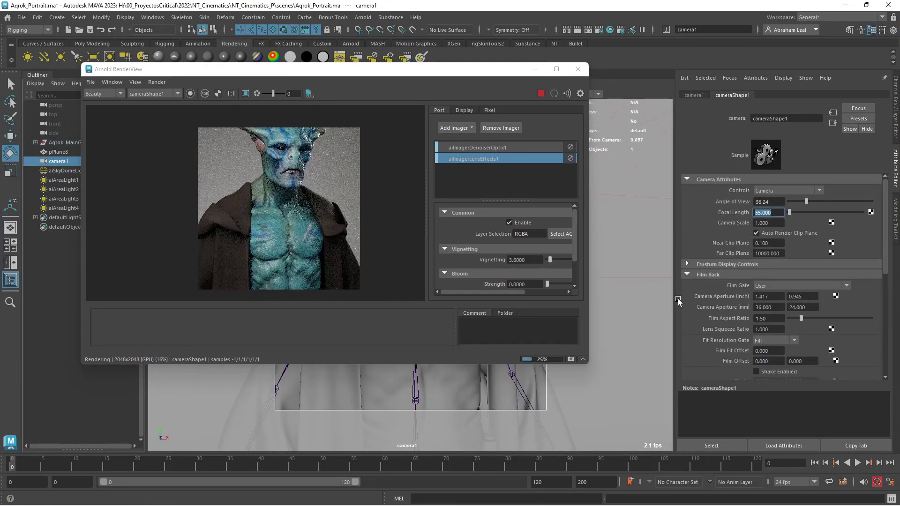
{"action": "scroll", "coordinate": [614, 300], "scroll_direction": "down", "scroll_amount": 3}
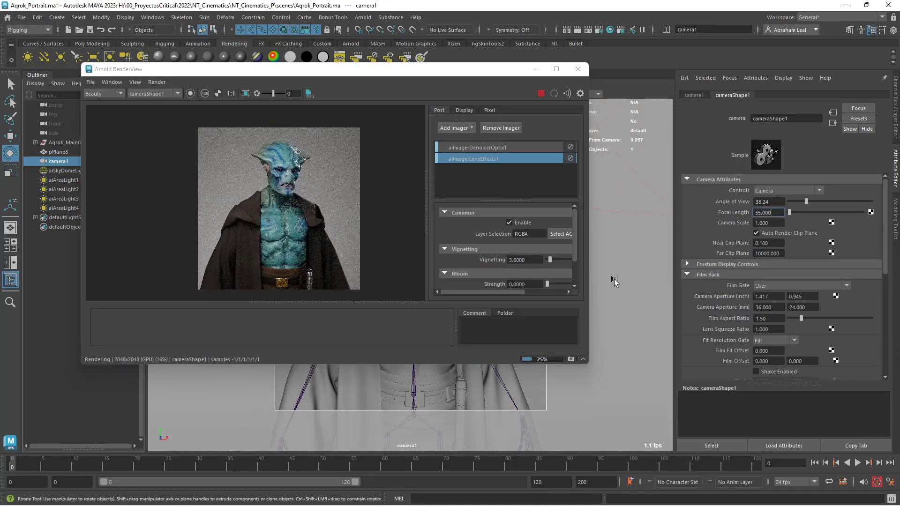
Stop the live render and narrow the render window to uncover the character in camera1's viewport.
{"action": "left_click_drag", "start_coordinate": [503, 73], "coordinate": [451, 71]}
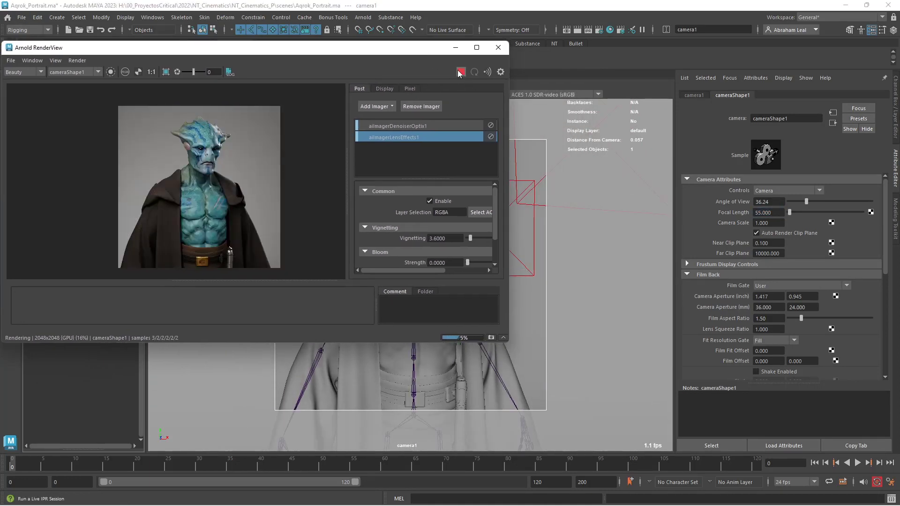
{"action": "left_click", "coordinate": [460, 72]}
{"action": "scroll", "coordinate": [566, 241], "scroll_direction": "up", "scroll_amount": 2}
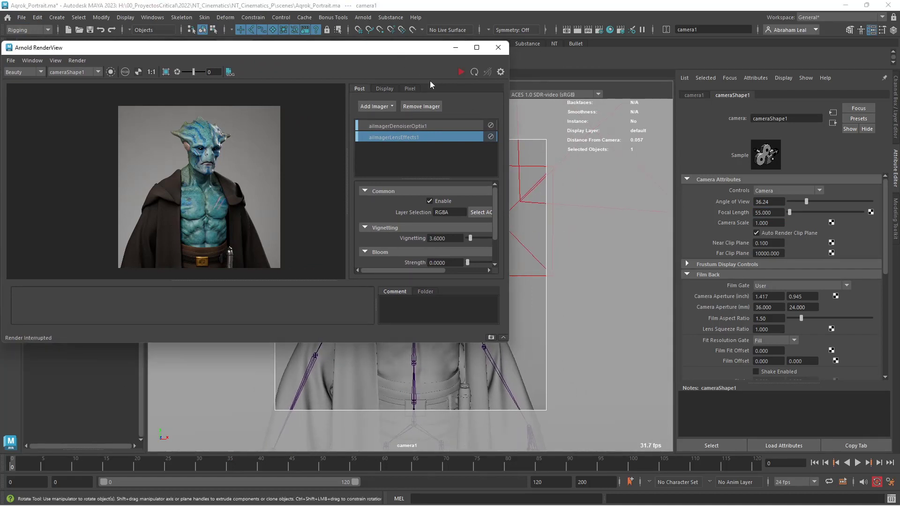
{"action": "left_click_drag", "start_coordinate": [507, 108], "coordinate": [261, 110]}
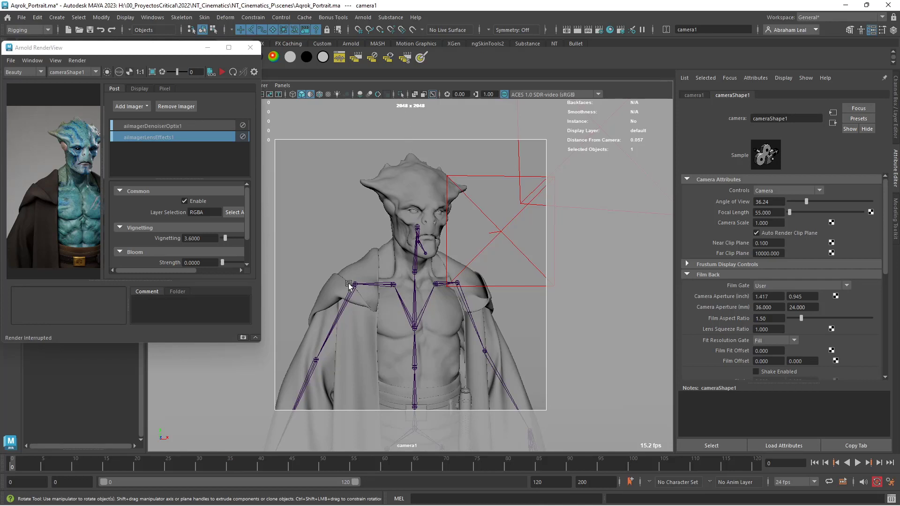
Reframe camera1 with the character left of centre, widen the render preview, and restart the live render.
{"action": "left_click_drag", "start_coordinate": [483, 317], "coordinate": [454, 317], "text": "alt"}
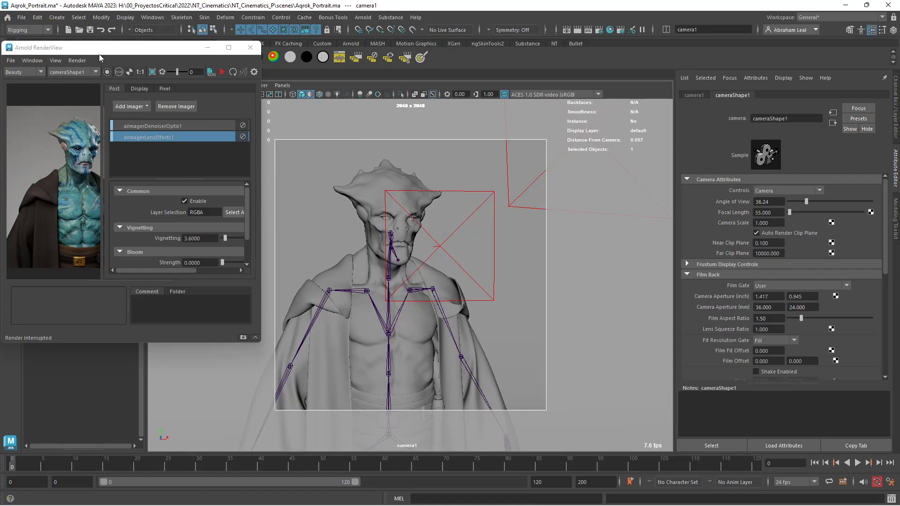
{"action": "left_click_drag", "start_coordinate": [100, 48], "coordinate": [169, 55]}
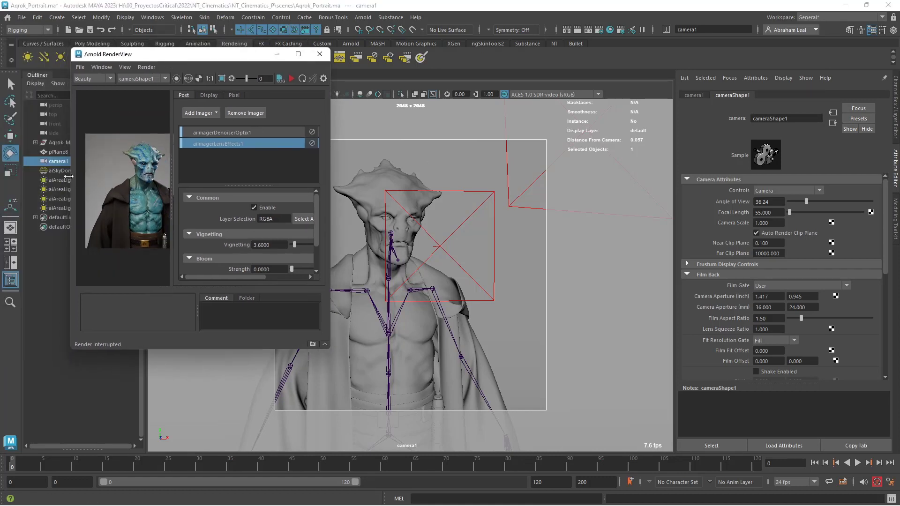
{"action": "left_click_drag", "start_coordinate": [73, 178], "coordinate": [43, 178]}
{"action": "left_click_drag", "start_coordinate": [170, 171], "coordinate": [198, 171]}
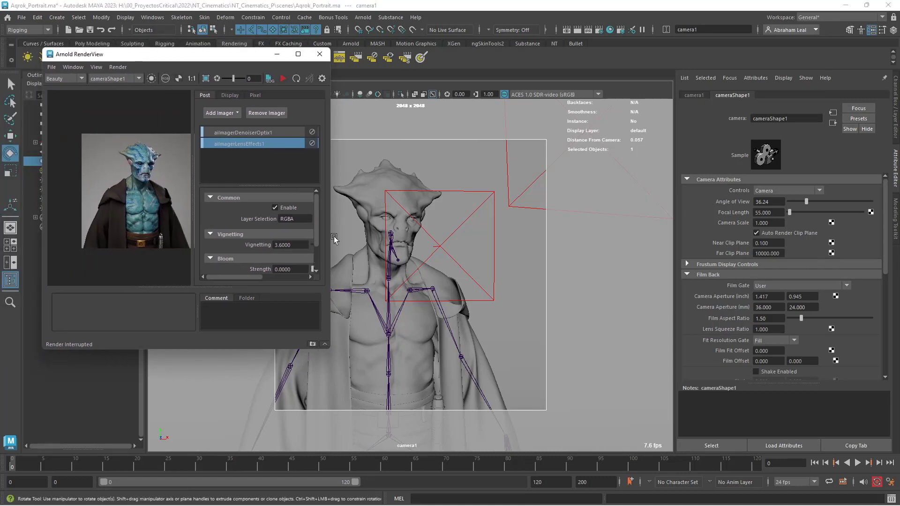
{"action": "scroll", "coordinate": [423, 246], "scroll_direction": "up", "scroll_amount": 3}
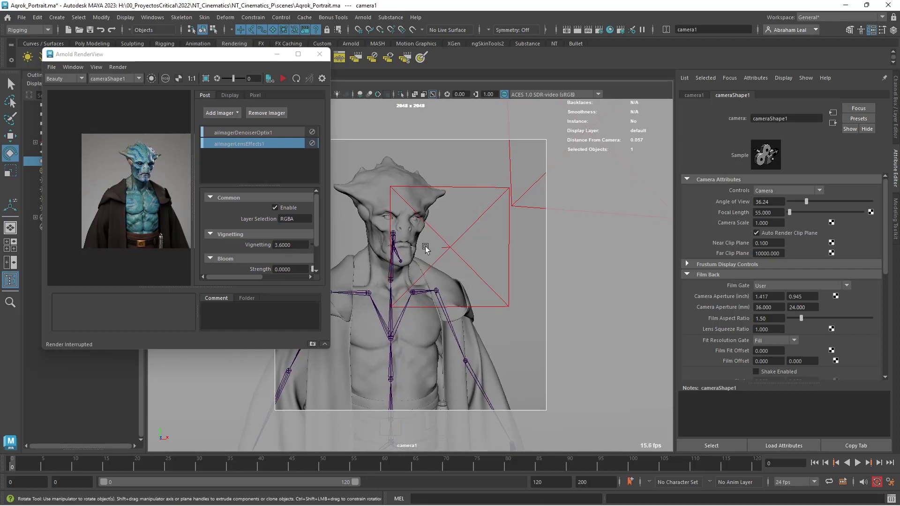
{"action": "left_click", "coordinate": [282, 78]}
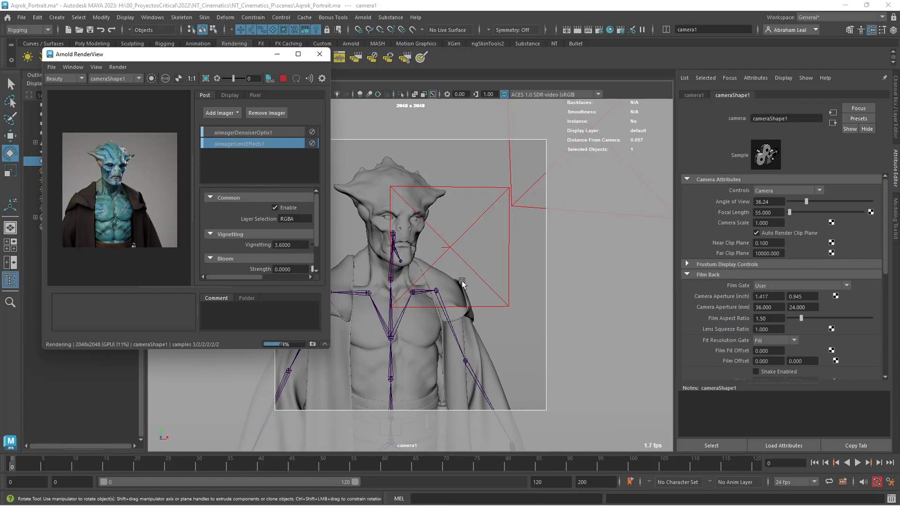
Try a tighter camera1 framing, then pull back and pan to a waist-up shot with the belt in frame.
{"action": "scroll", "coordinate": [467, 282], "scroll_direction": "up", "scroll_amount": 2}
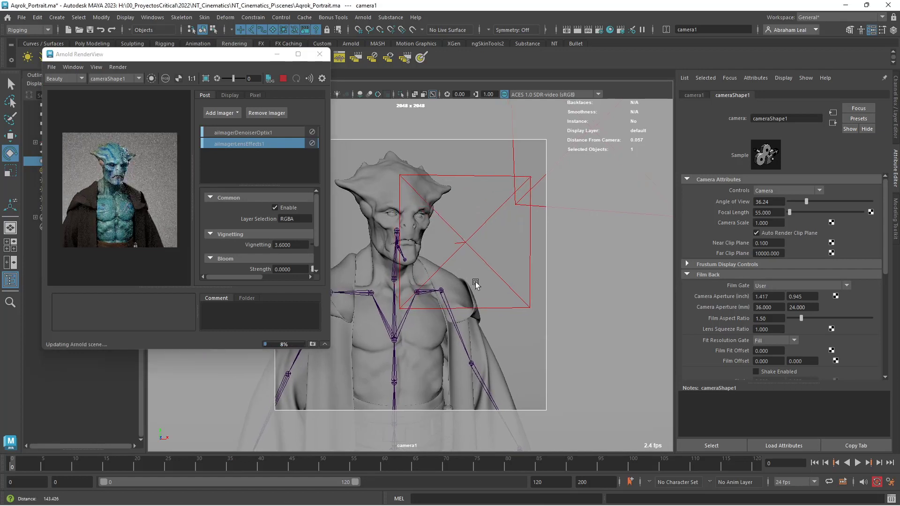
{"action": "scroll", "coordinate": [478, 282], "scroll_direction": "up", "scroll_amount": 2}
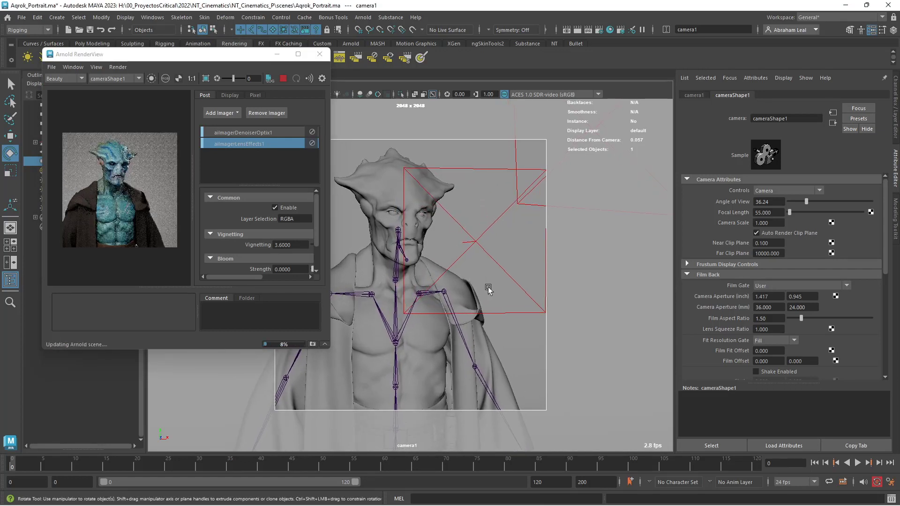
{"action": "scroll", "coordinate": [488, 287], "scroll_direction": "up", "scroll_amount": 1}
{"action": "middle_click_drag", "start_coordinate": [436, 240], "coordinate": [436, 250], "text": "alt"}
{"action": "right_click_drag", "start_coordinate": [446, 248], "coordinate": [452, 253], "text": "alt"}
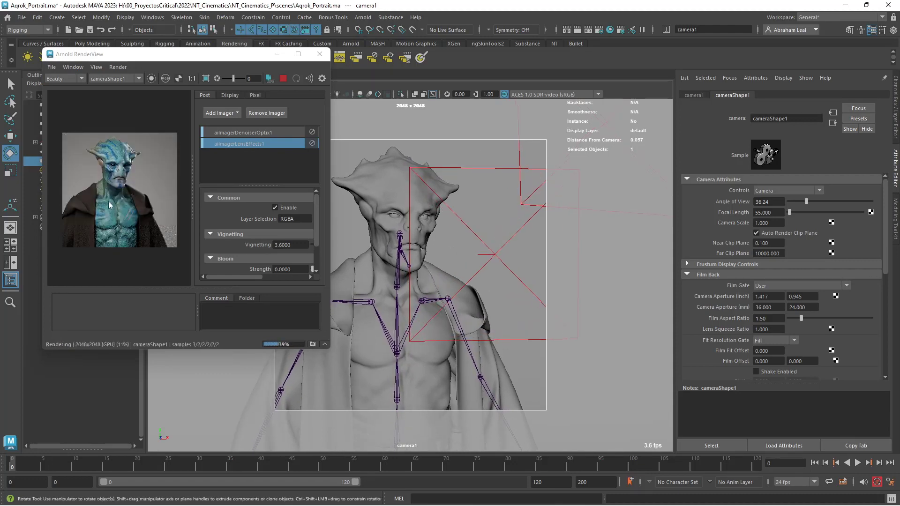
{"action": "right_click_drag", "start_coordinate": [408, 236], "coordinate": [410, 234], "text": "alt"}
{"action": "middle_click_drag", "start_coordinate": [409, 234], "coordinate": [429, 279], "text": "alt"}
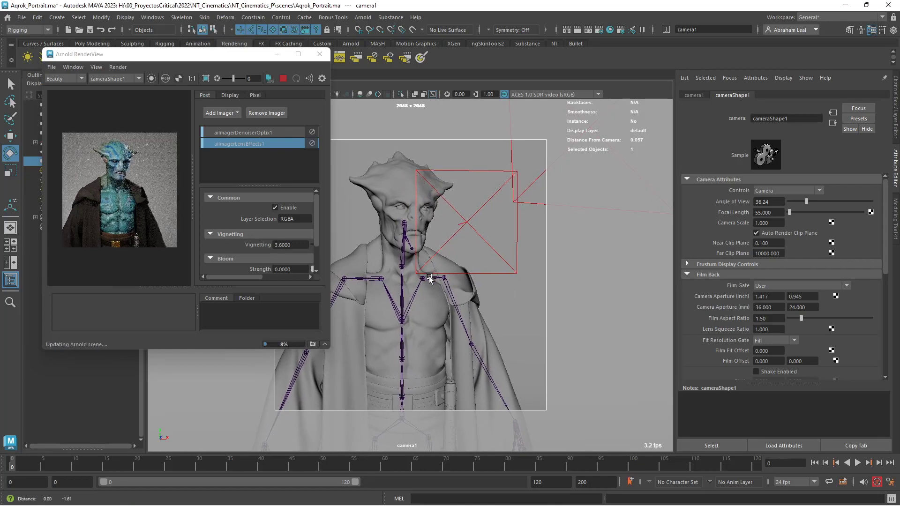
Examine the composition of the updated waist-up render, both at a reduced size and enlarged.
{"action": "scroll", "coordinate": [146, 134], "scroll_direction": "down", "scroll_amount": 1}
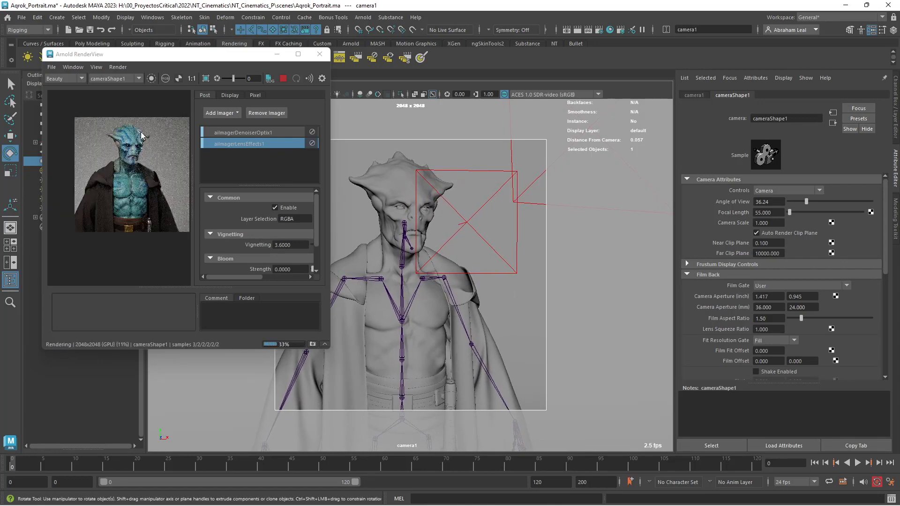
{"action": "scroll", "coordinate": [138, 146], "scroll_direction": "down", "scroll_amount": 1}
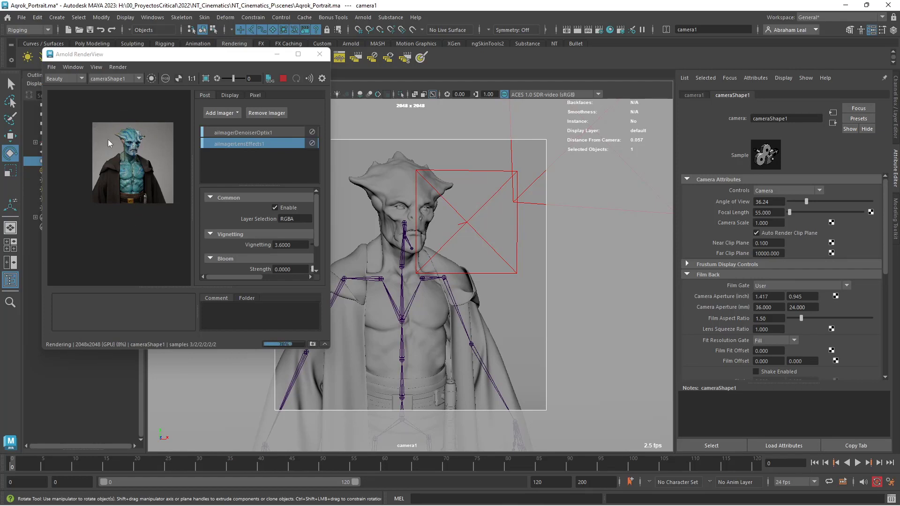
{"action": "scroll", "coordinate": [135, 162], "scroll_direction": "up", "scroll_amount": 1}
{"action": "scroll", "coordinate": [134, 167], "scroll_direction": "down", "scroll_amount": 1}
{"action": "scroll", "coordinate": [141, 180], "scroll_direction": "up", "scroll_amount": 2}
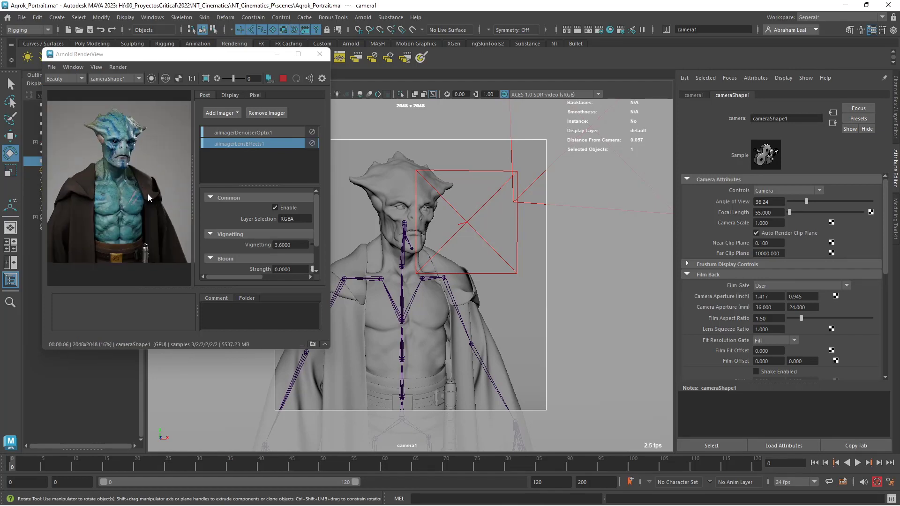
Stop the live render and save the Aqrok_Portrait.ma scene.
{"action": "key", "text": "q"}
{"action": "key", "text": "ctrl+s"}
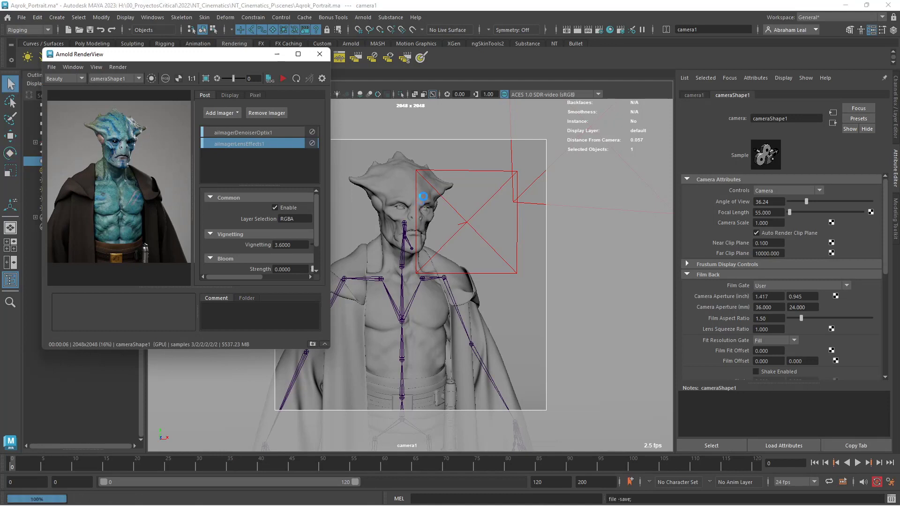
{"action": "key", "text": "e"}
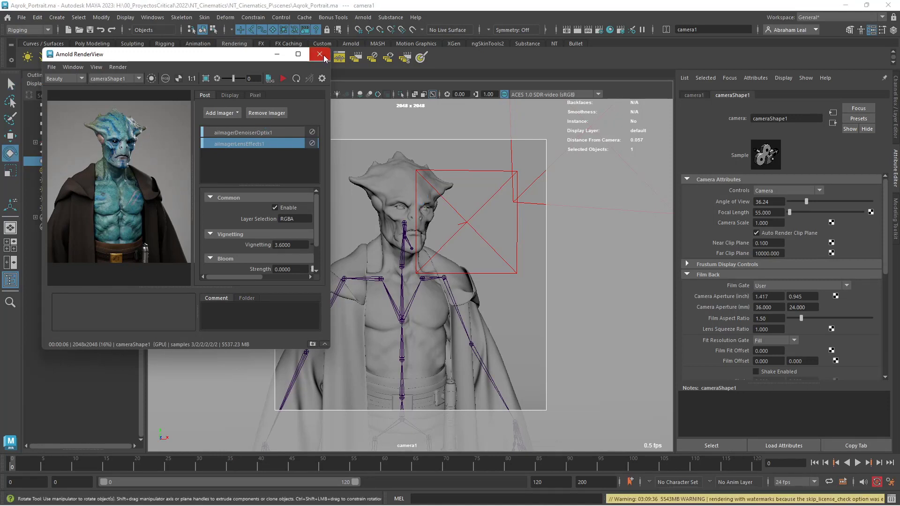